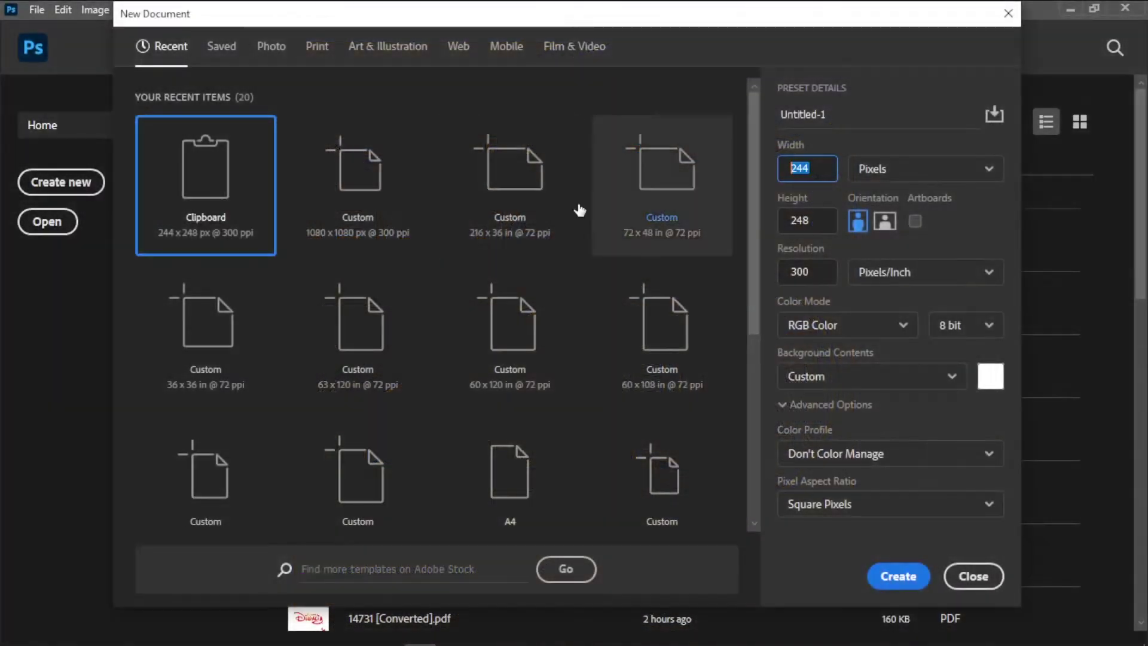
Step: Create a blank square canvas, 1080 × 1080 pixels at 300 ppi
text(1080)
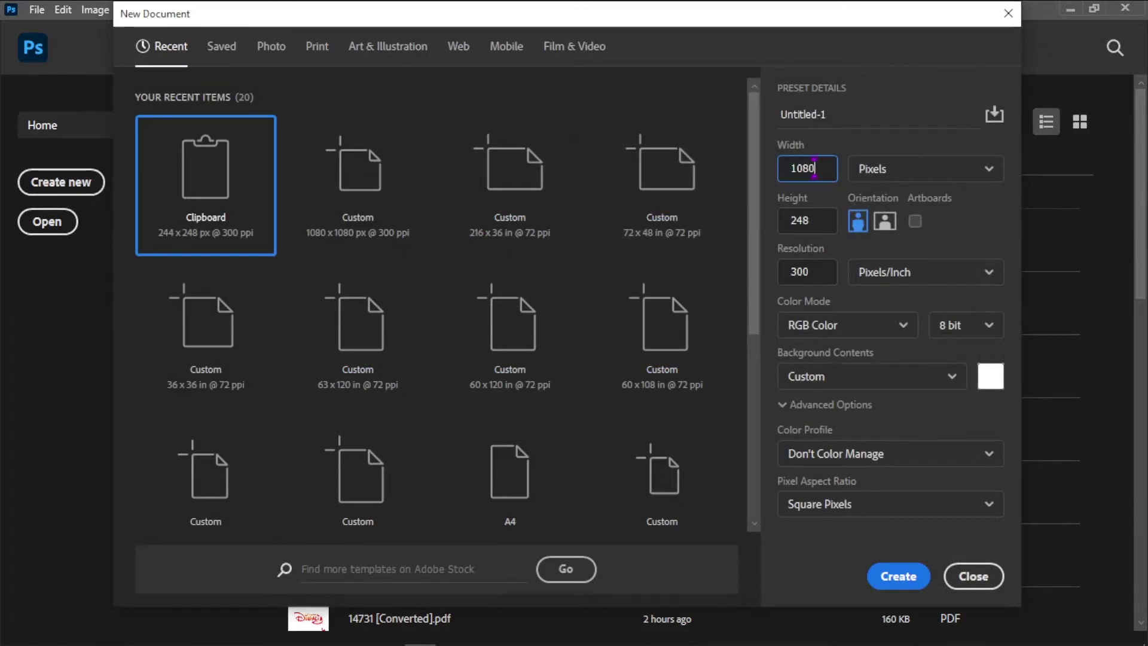
key(Tab)
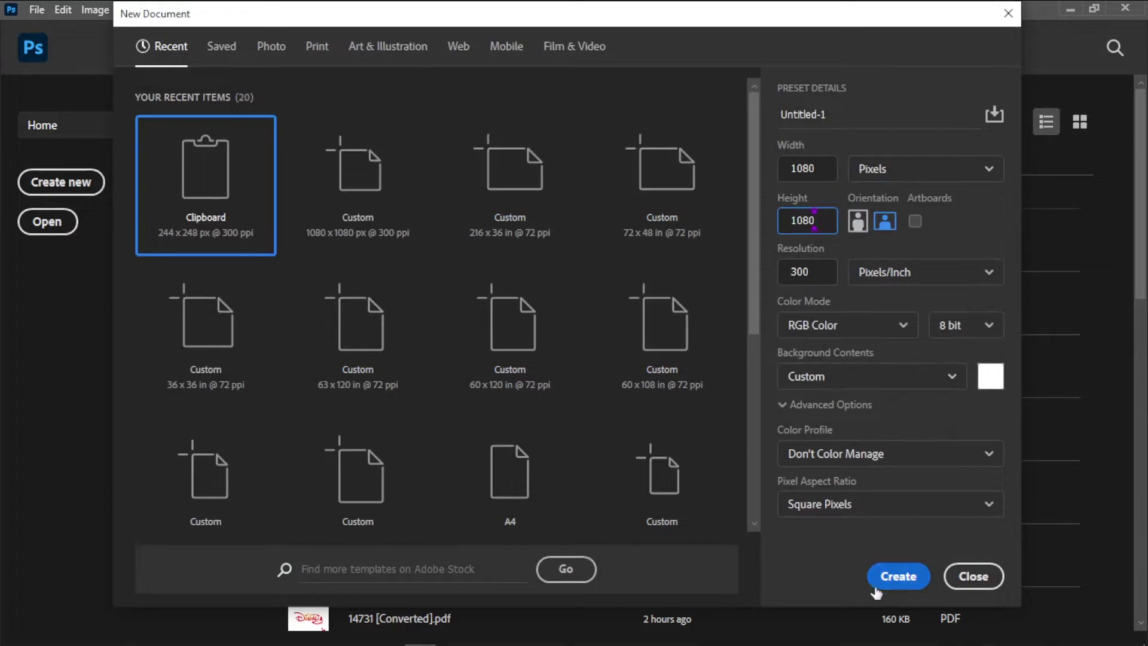
click(901, 584)
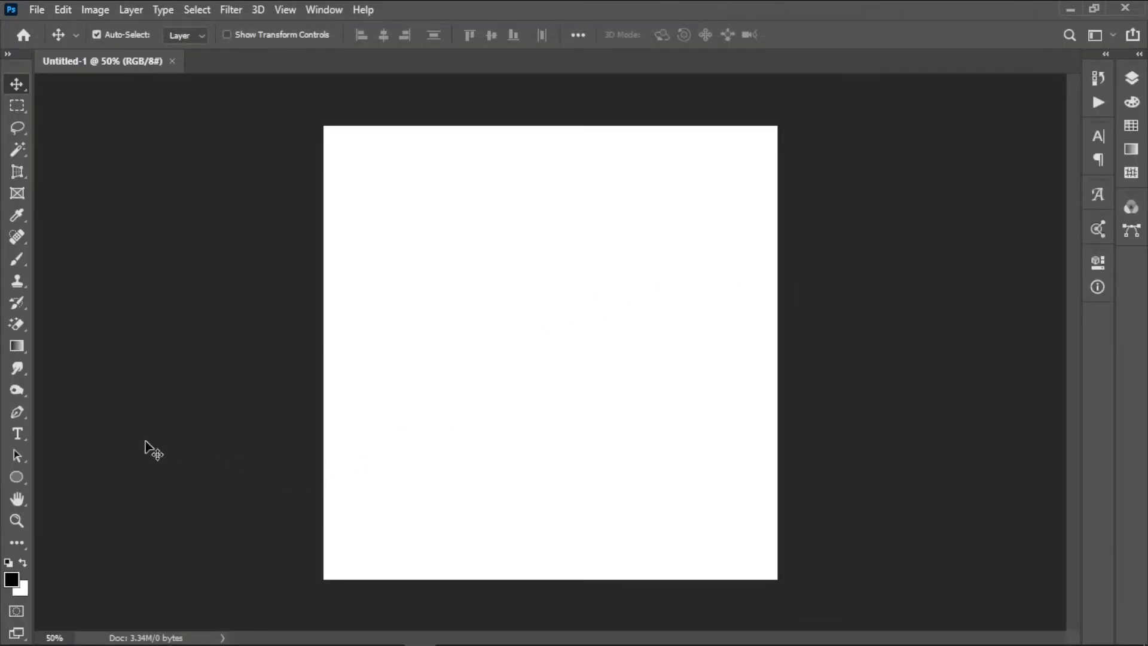
Step: Draw a large black circle in the lower right and nudge it slightly left
click(16, 477)
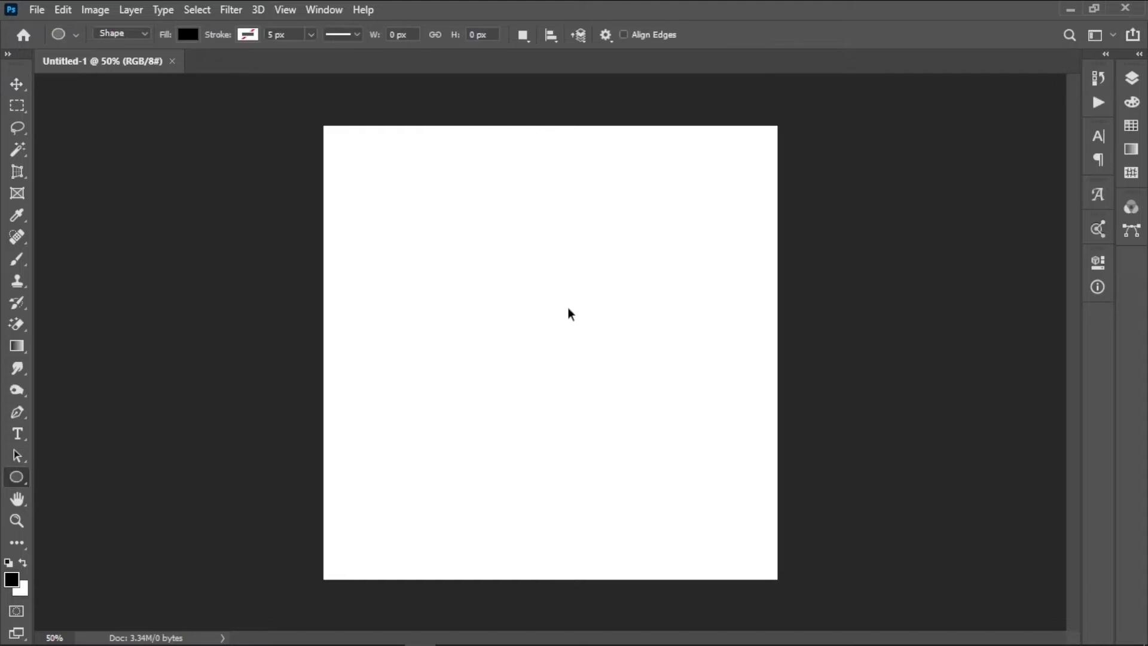
mouse_move(568, 309)
mouse_down()
mouse_move(787, 581)
mouse_move(771, 558)
mouse_up()
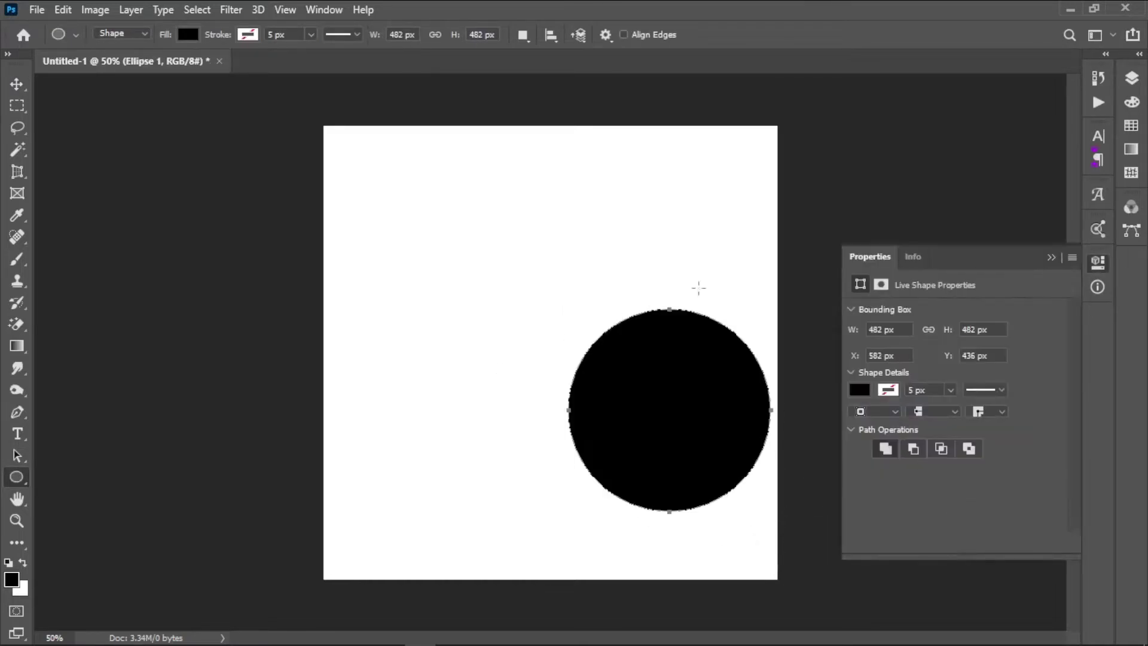
click(17, 84)
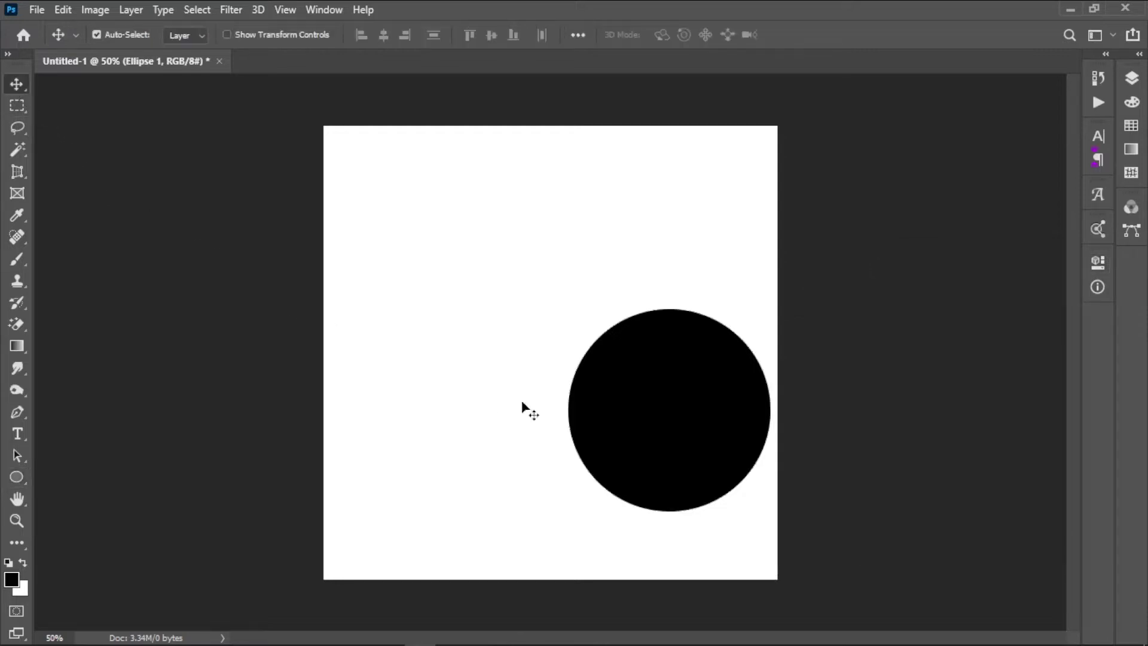
drag(654, 429, 648, 429)
Step: Duplicate Ellipse 1, shrink the copy, and place it on the big circle's lower-left edge
click(1131, 77)
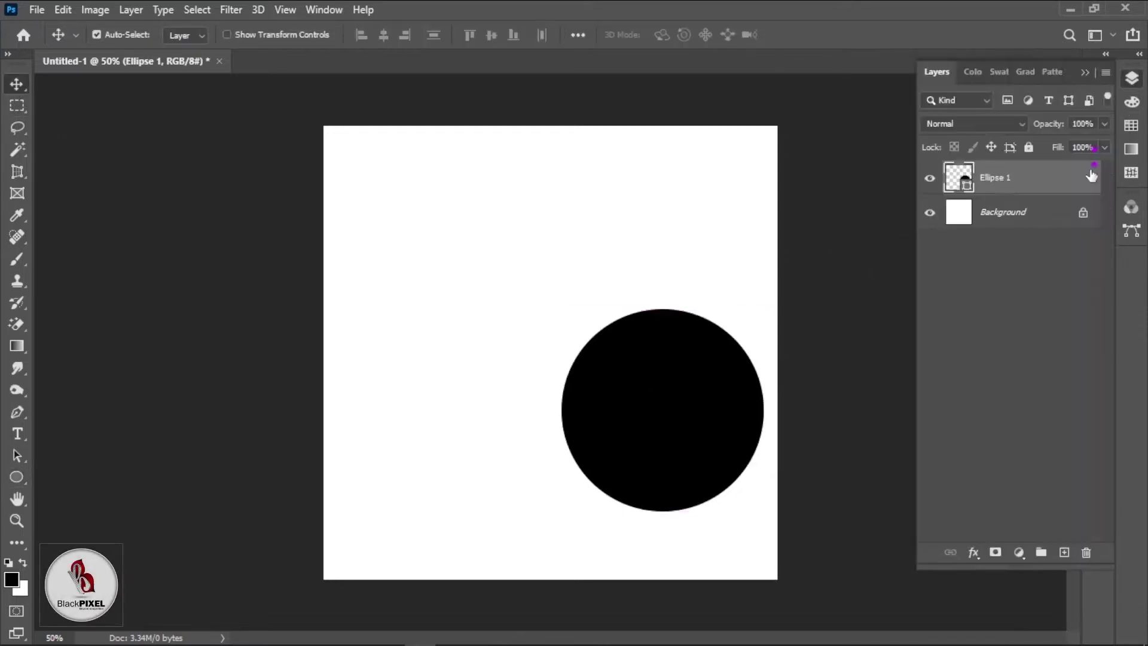
right_click(991, 181)
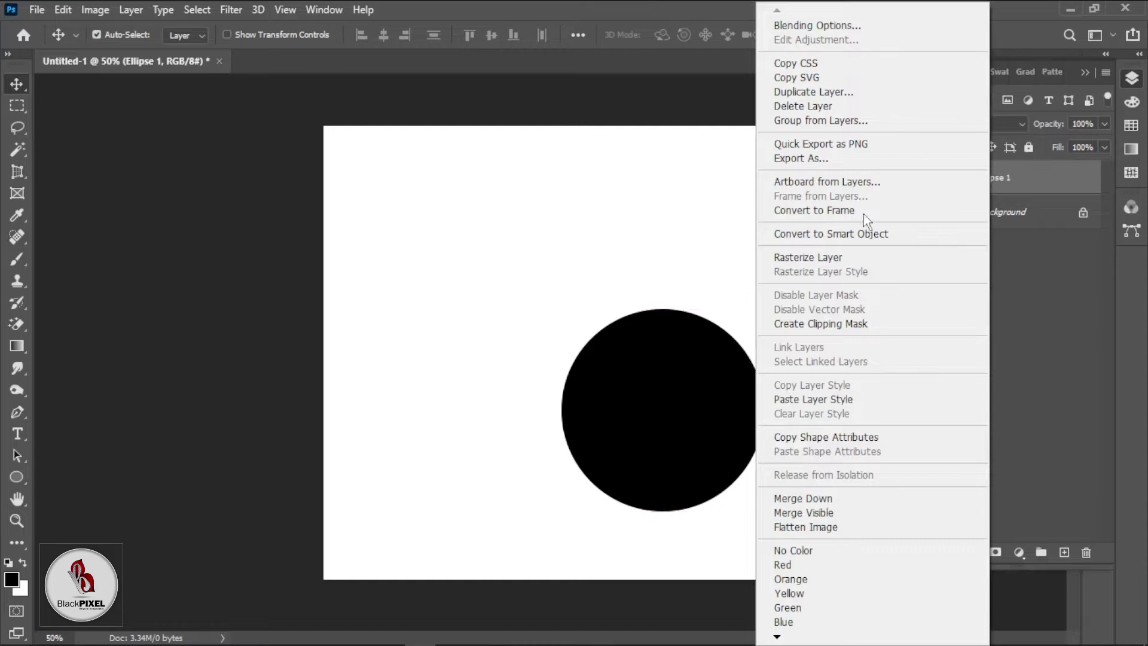
click(861, 92)
click(721, 185)
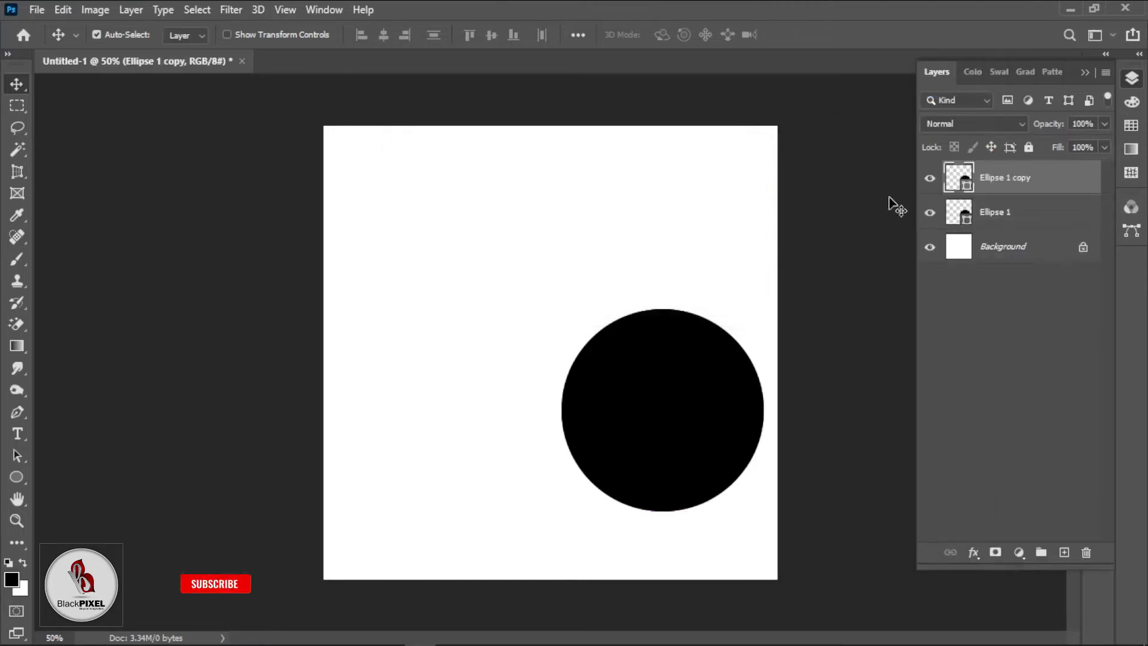
key(ctrl+t)
drag(765, 309, 625, 448)
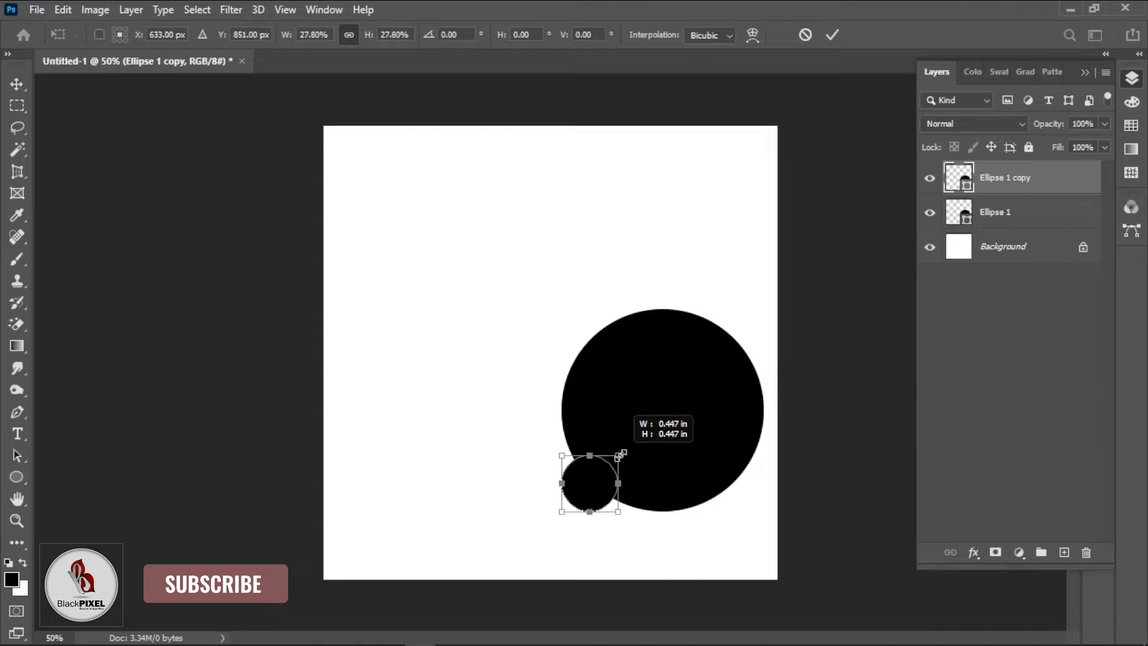
key(Return)
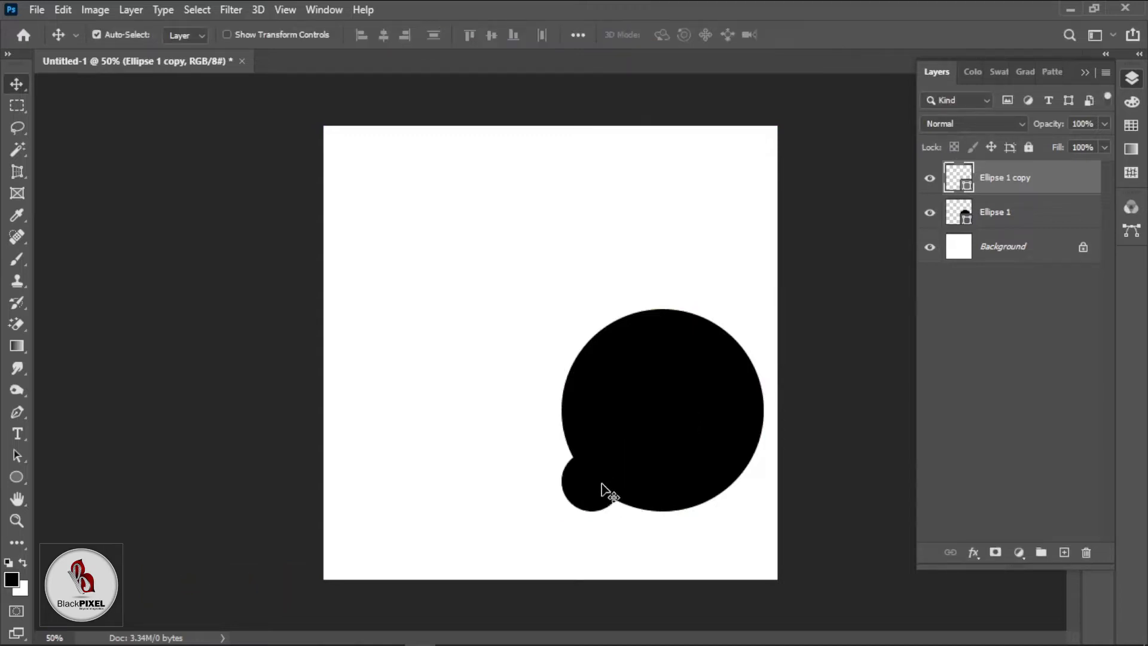
drag(605, 491, 600, 479)
Step: Scale both circle layers up together
shift+click(648, 428)
key(ctrl+t)
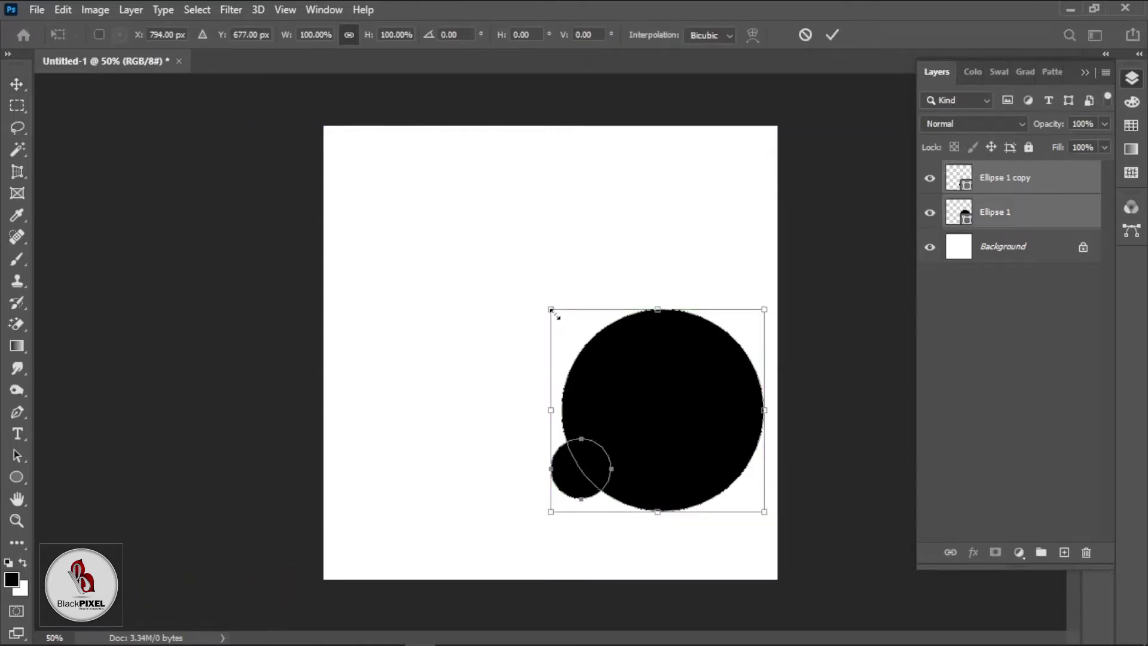
drag(551, 309, 538, 297)
key(Return)
click(840, 405)
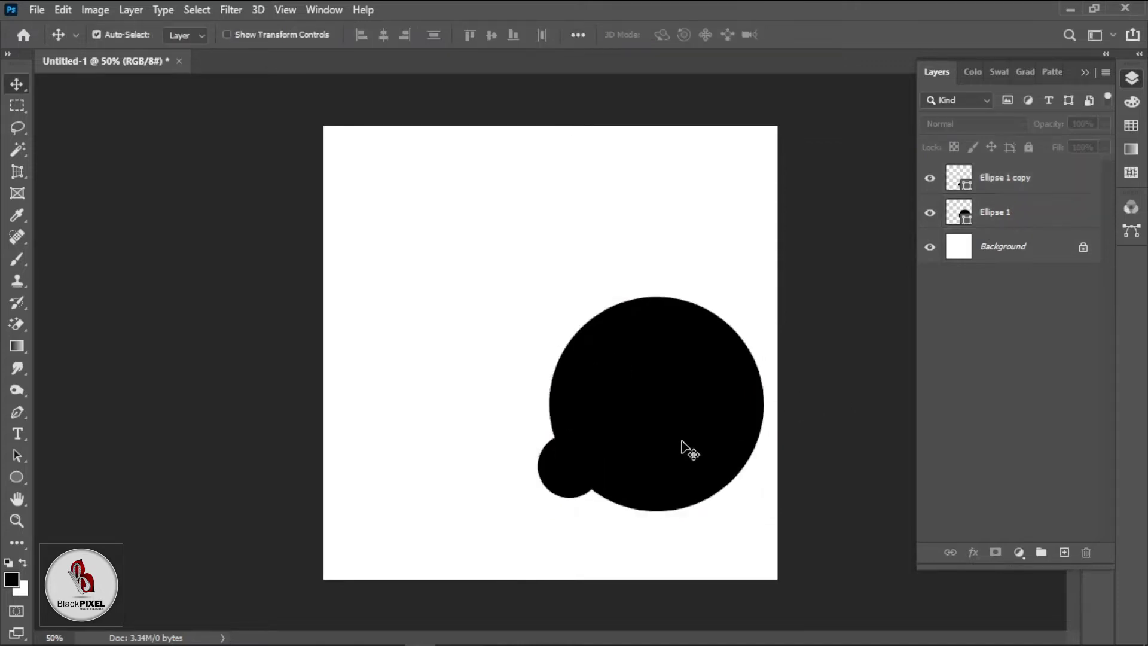
click(624, 465)
Step: Fill the Ellipse 1 copy circle dark red, then fit the canvas on screen
double_click(960, 186)
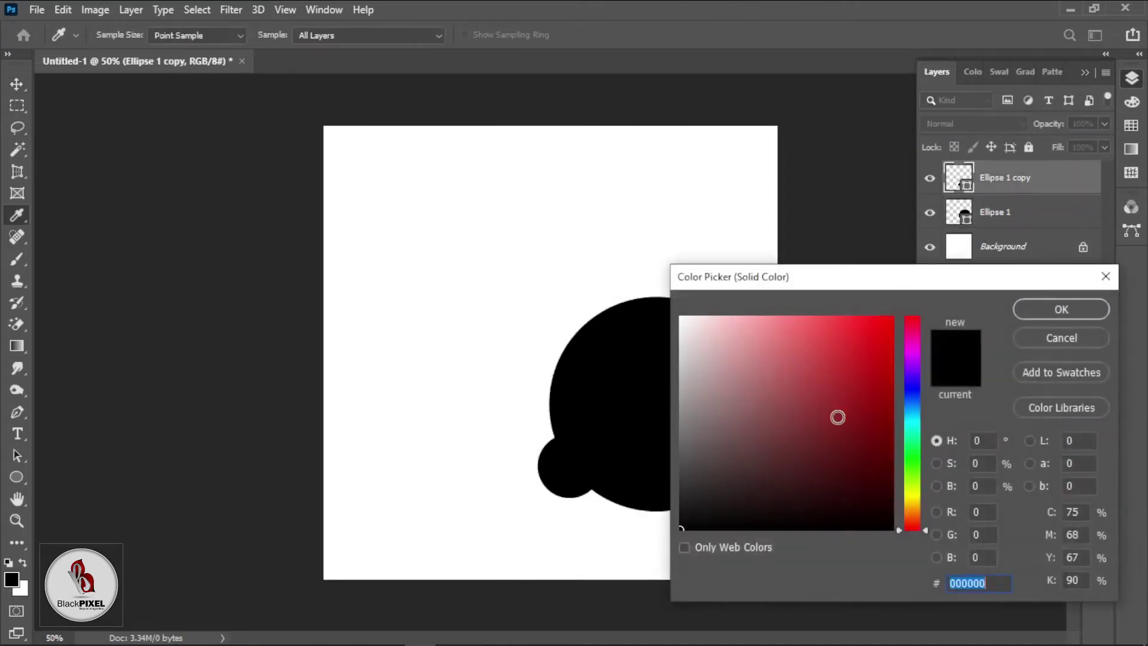
drag(838, 412, 837, 429)
click(1055, 309)
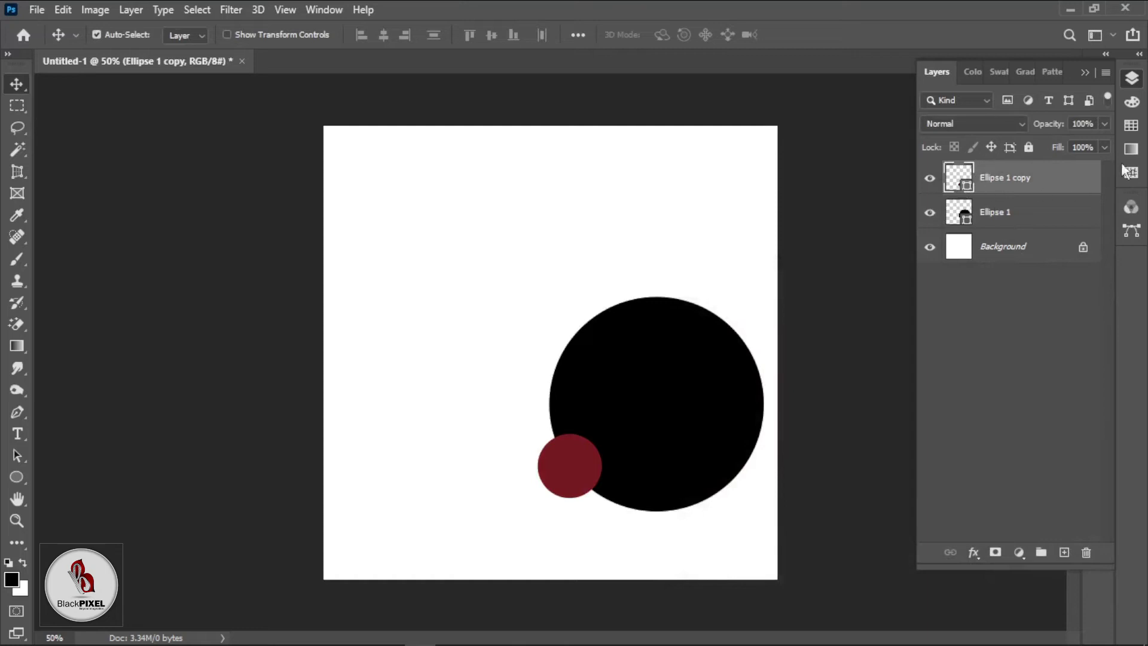
click(1133, 86)
click(1139, 54)
click(771, 361)
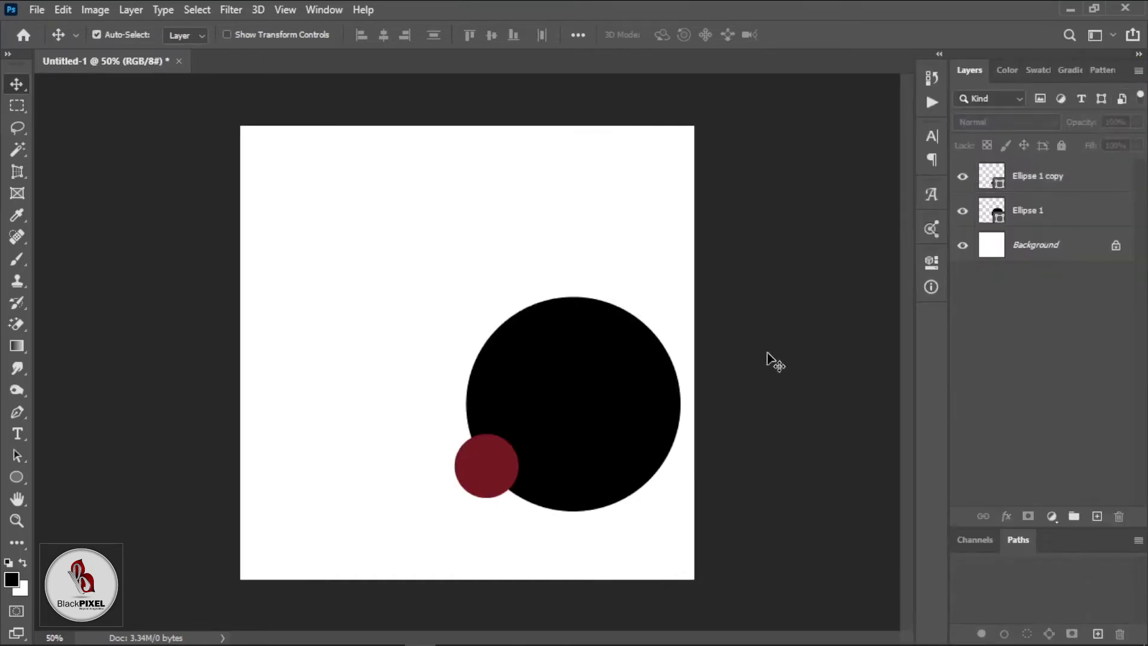
right_click(541, 423)
click(583, 436)
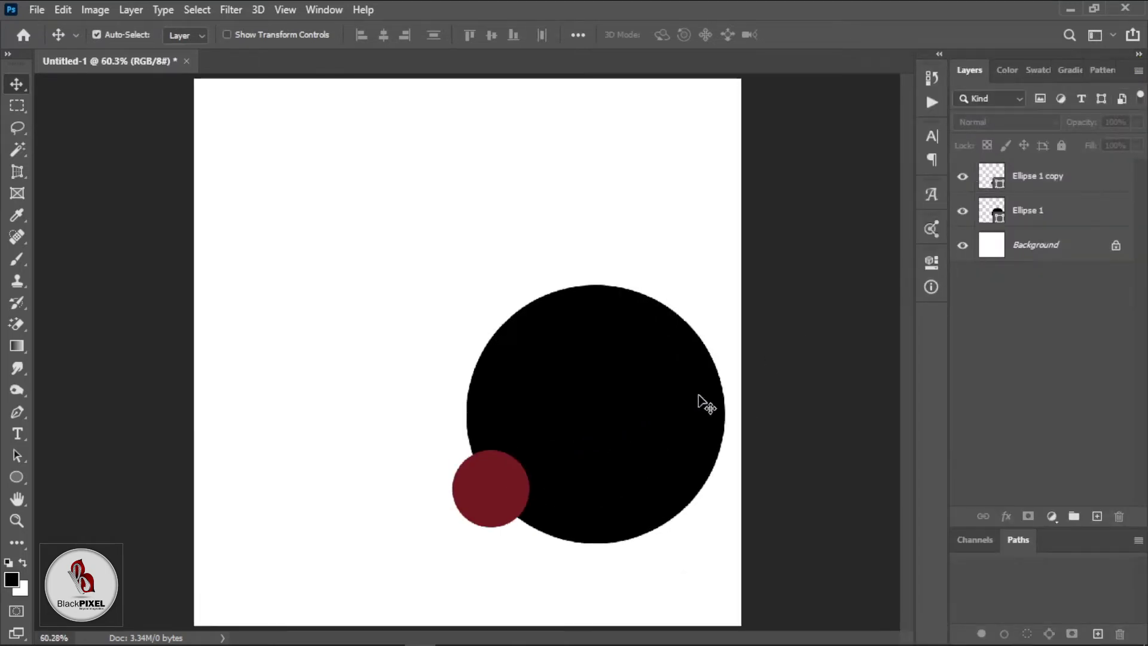
Step: Draw a closed roof-shaped Pen path with a peak above the circles, spanning the lower canvas
click(17, 412)
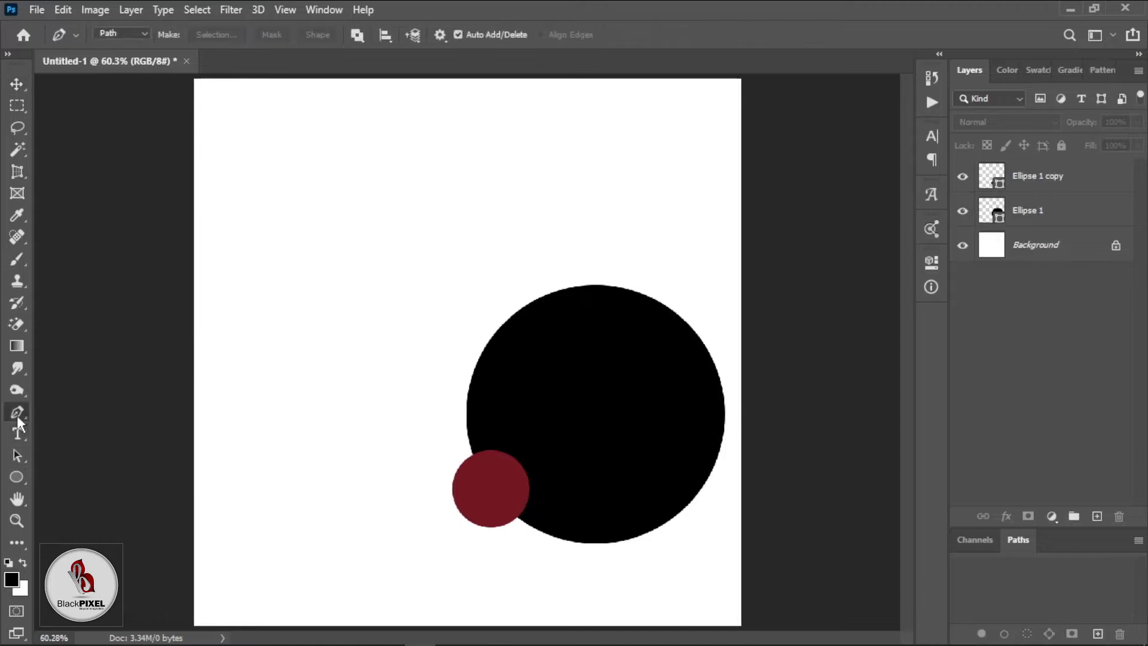
key(ctrl+minus)
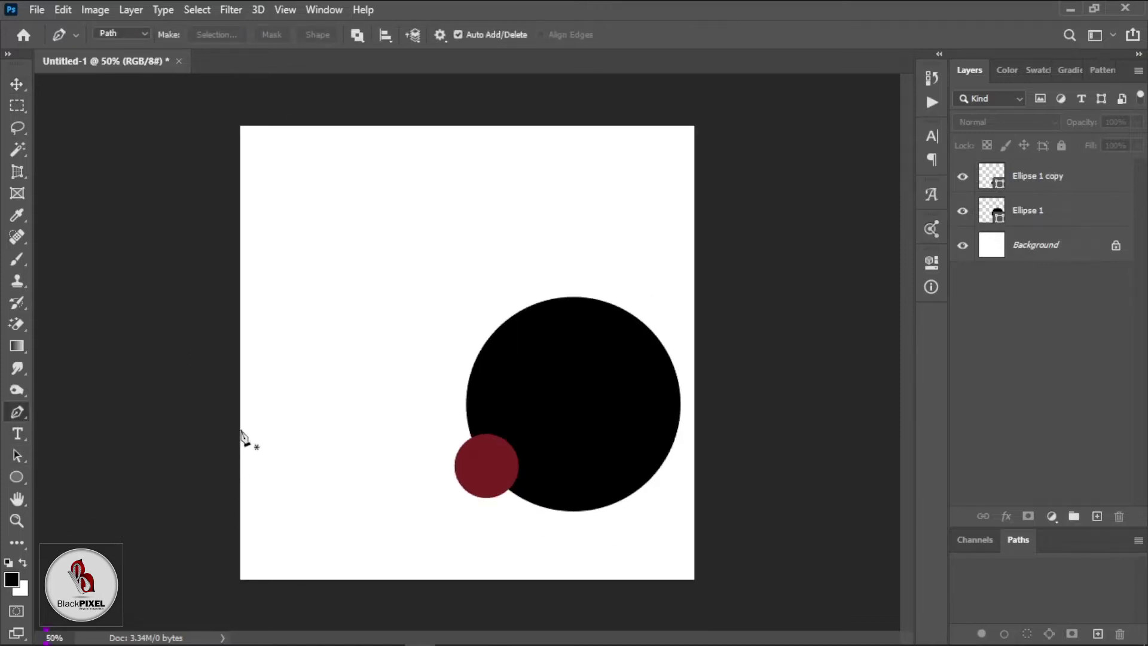
click(237, 413)
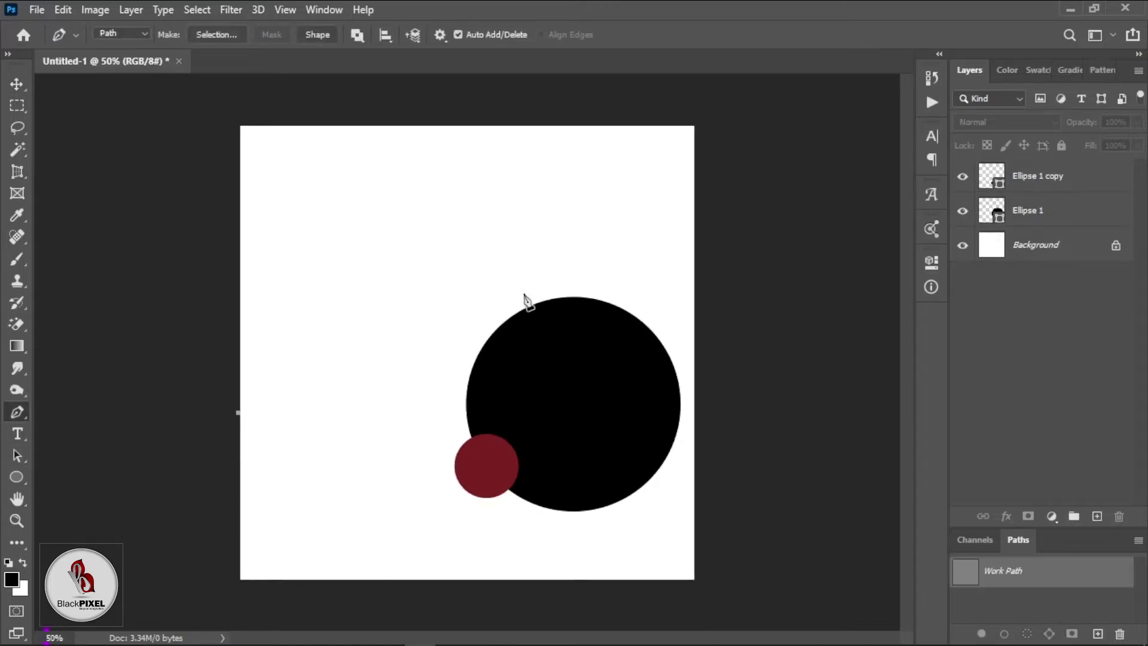
click(524, 294)
click(704, 446)
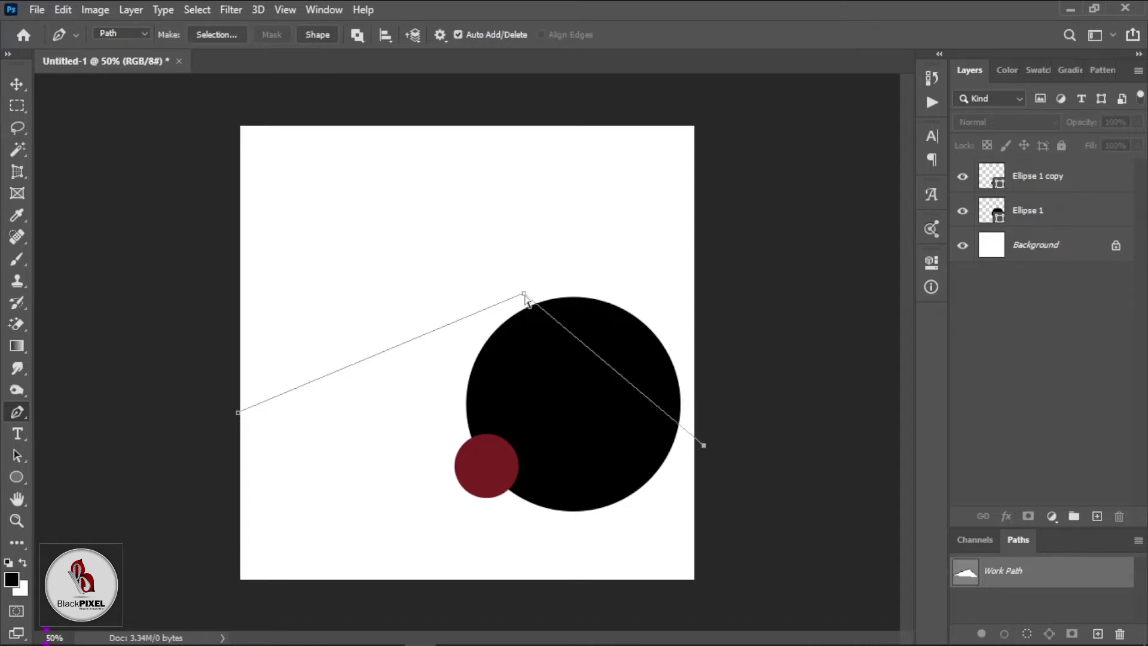
drag(524, 293, 524, 277)
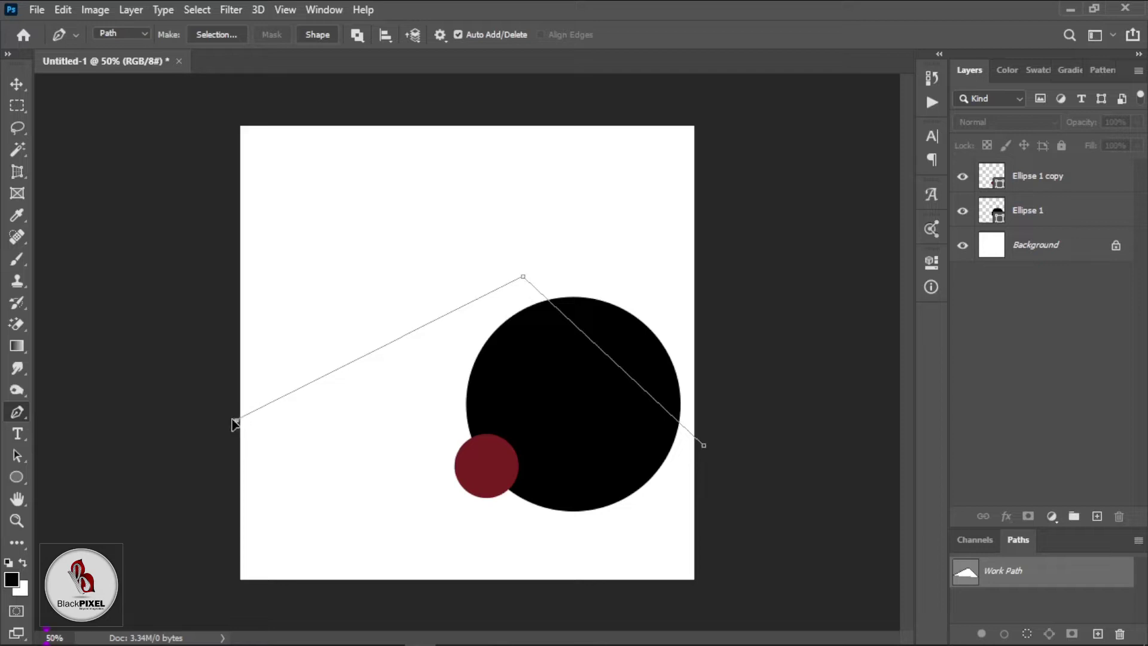
drag(238, 412, 233, 431)
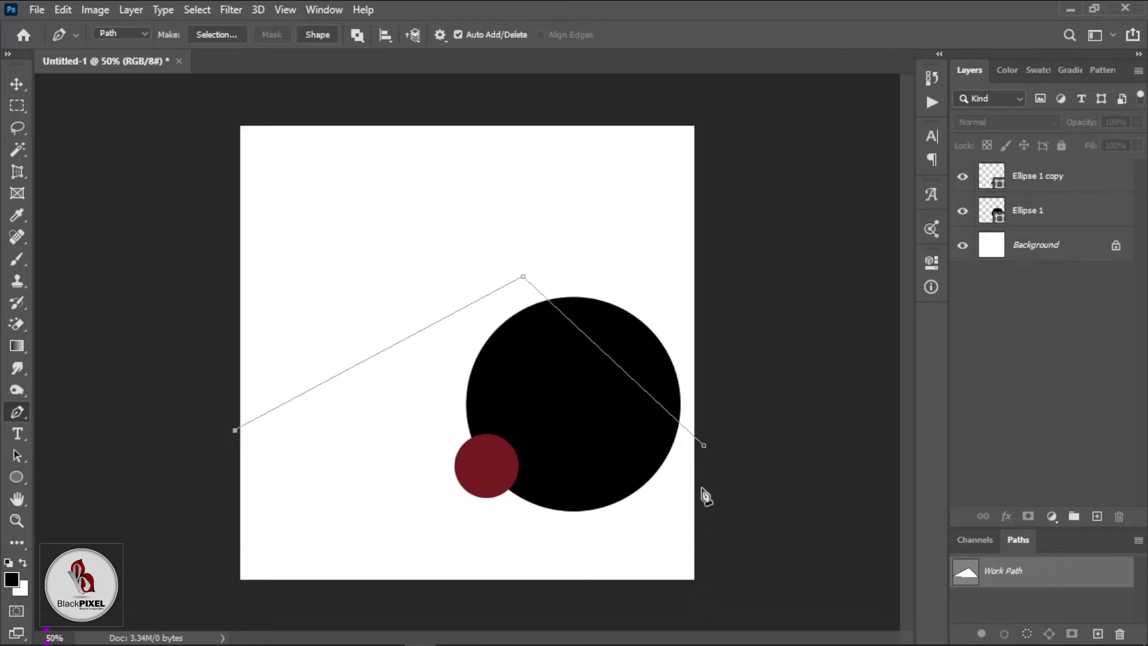
click(704, 592)
click(232, 597)
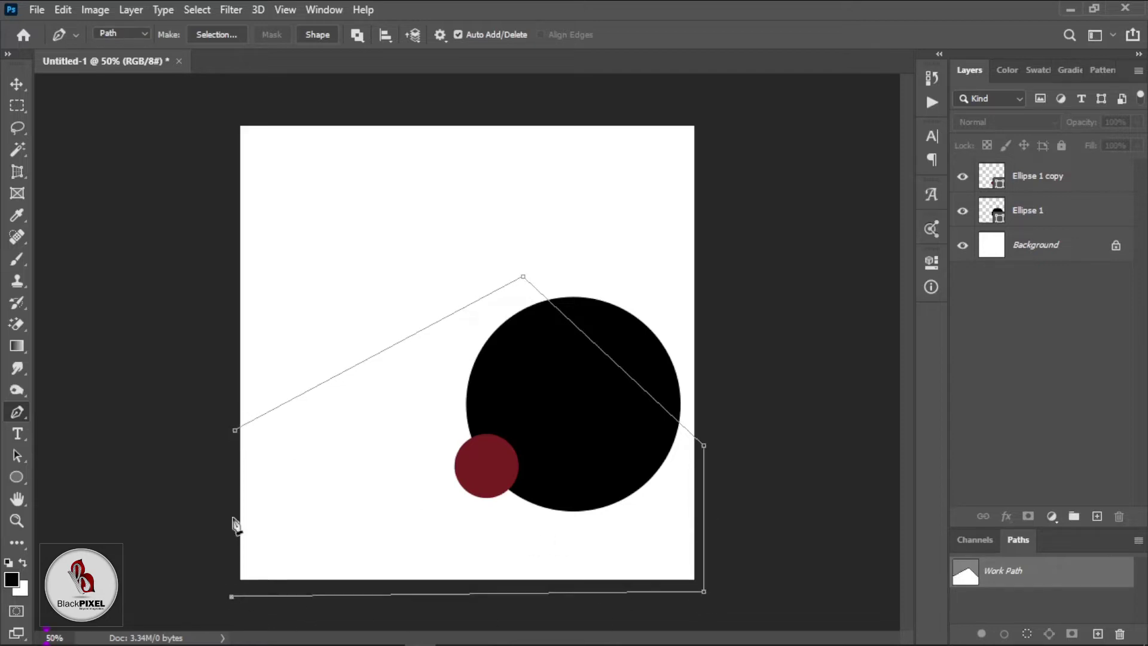
click(235, 431)
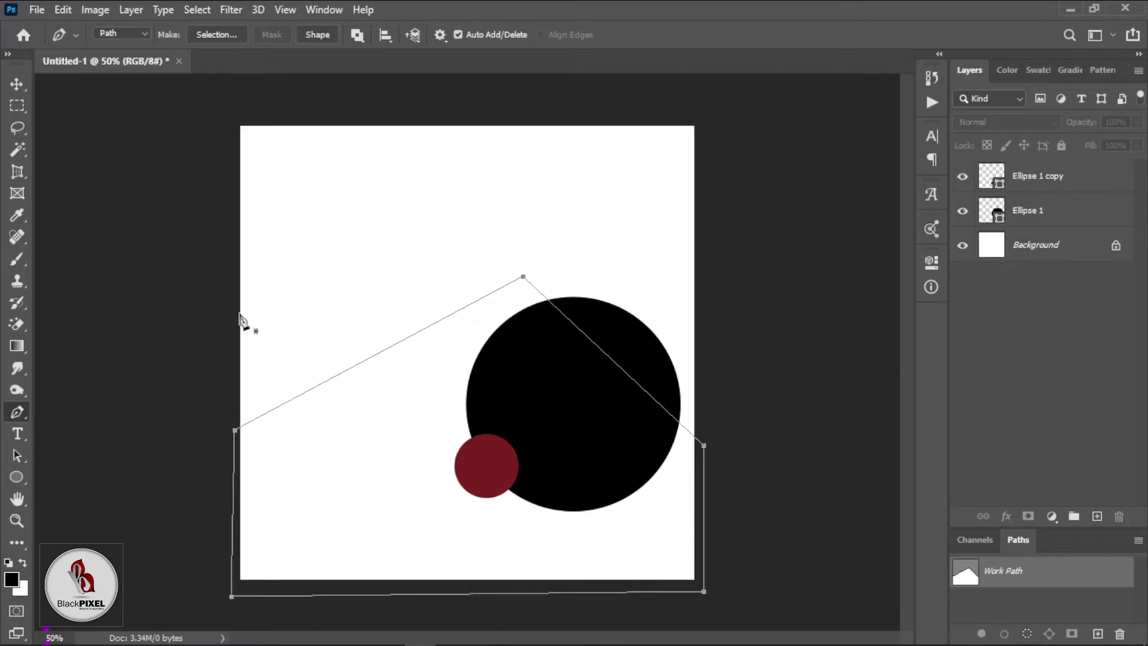
Step: Make the path a maroon-filled Shape 1 layer placed below both ellipses
click(314, 34)
click(18, 83)
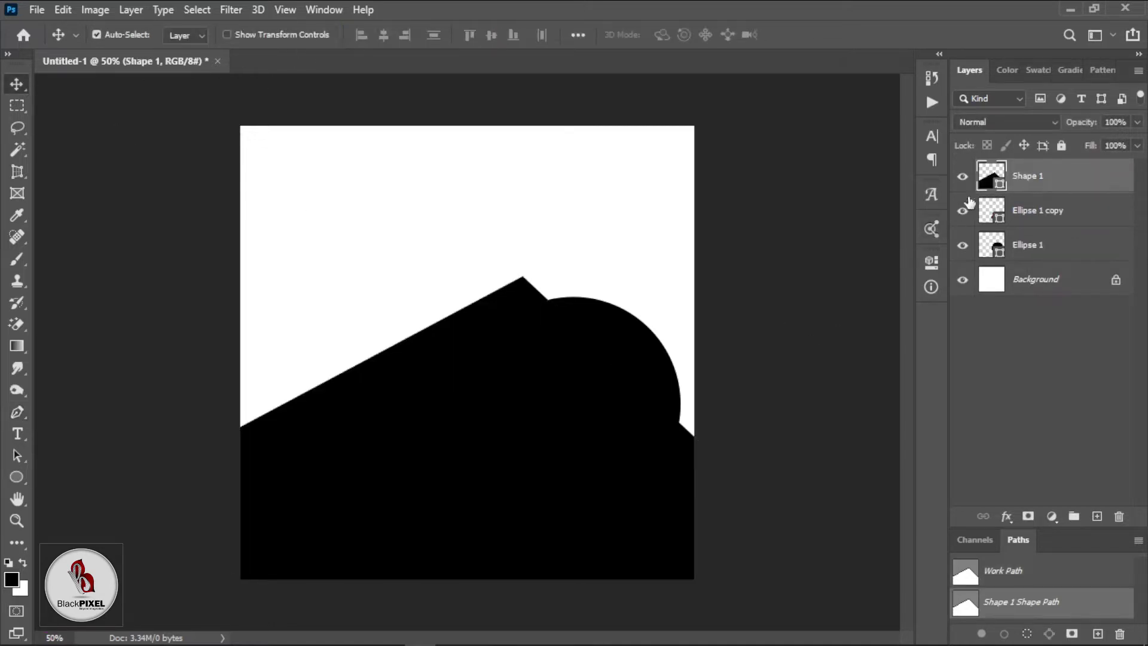
double_click(987, 182)
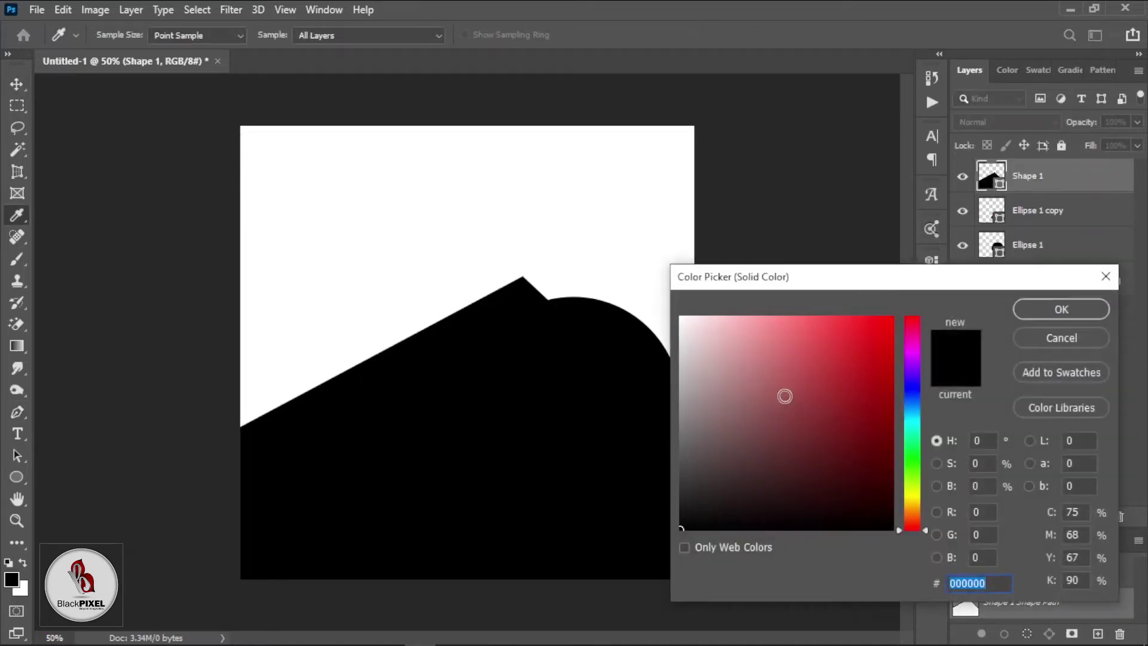
text(8b3a45)
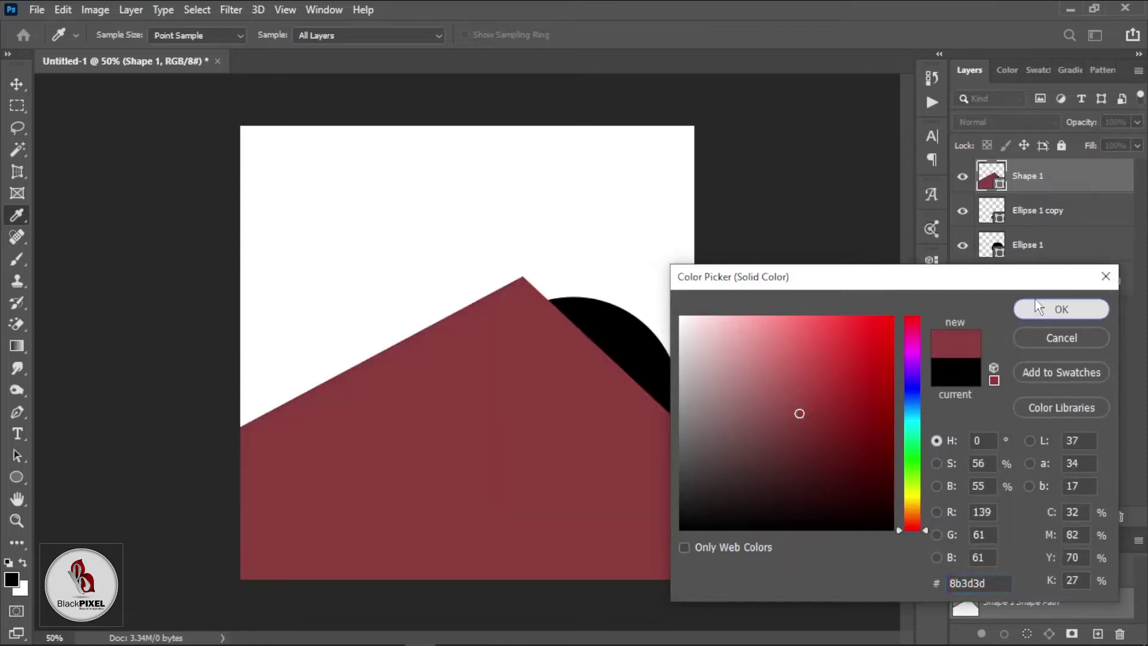
click(1035, 302)
drag(997, 185, 992, 263)
Step: Draw a triangular Pen path from the roof peak to the right edge as Shape 2
click(17, 412)
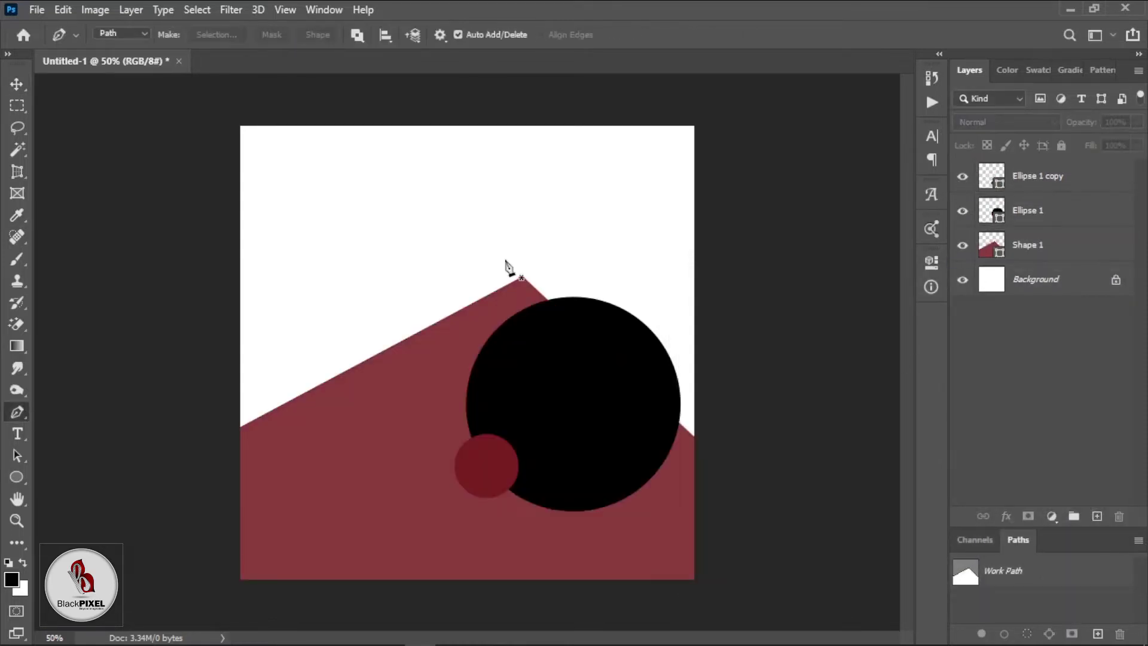
click(505, 259)
click(699, 453)
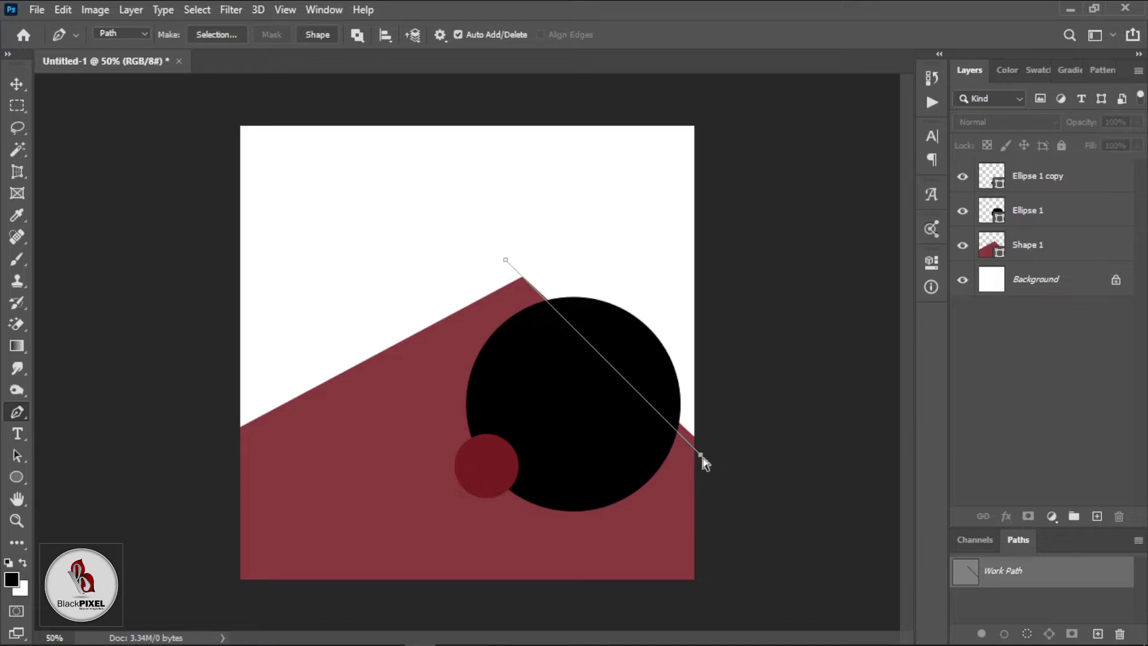
click(706, 155)
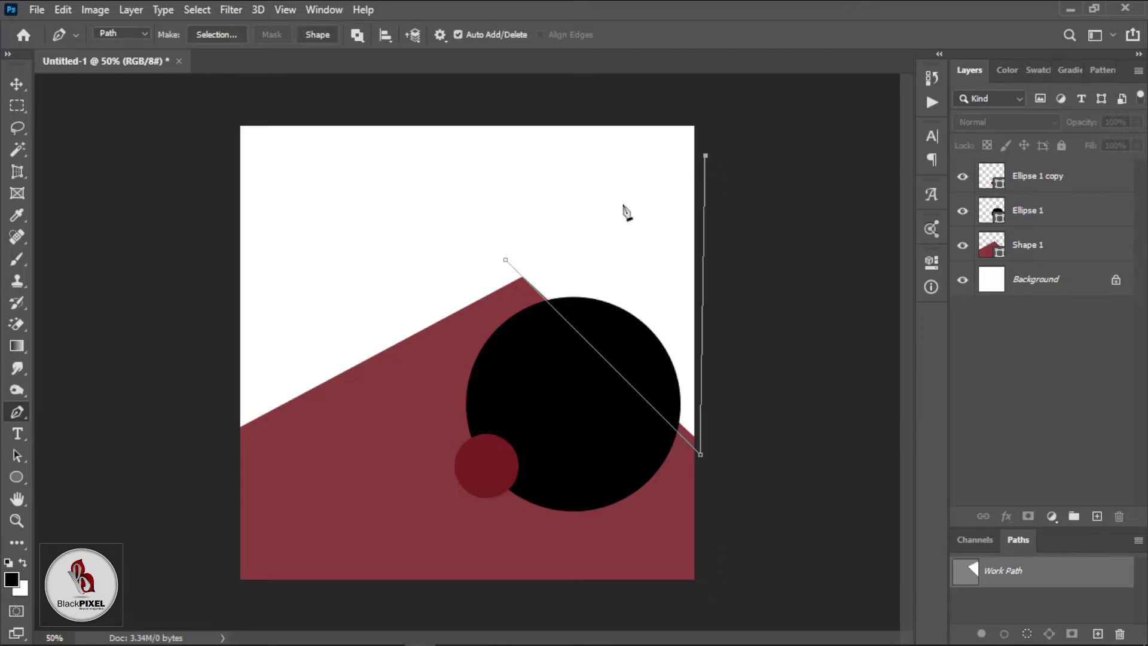
click(505, 260)
click(317, 34)
click(27, 89)
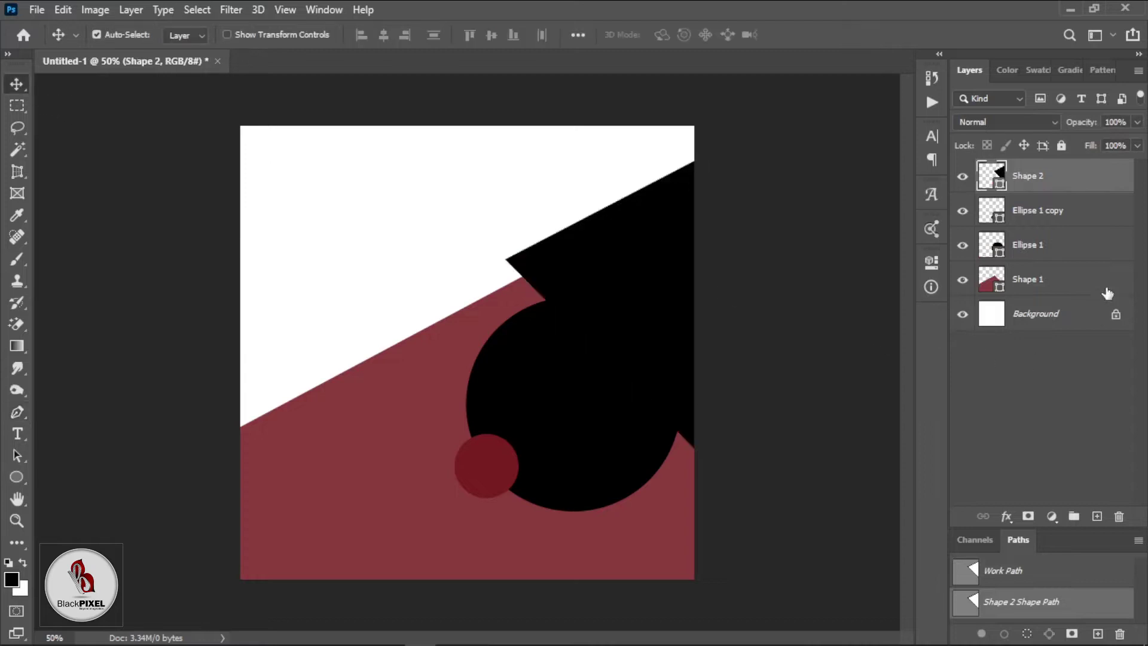
Step: Move Shape 2 below Shape 1 and fill it dark maroon #410b0b
drag(994, 179, 990, 296)
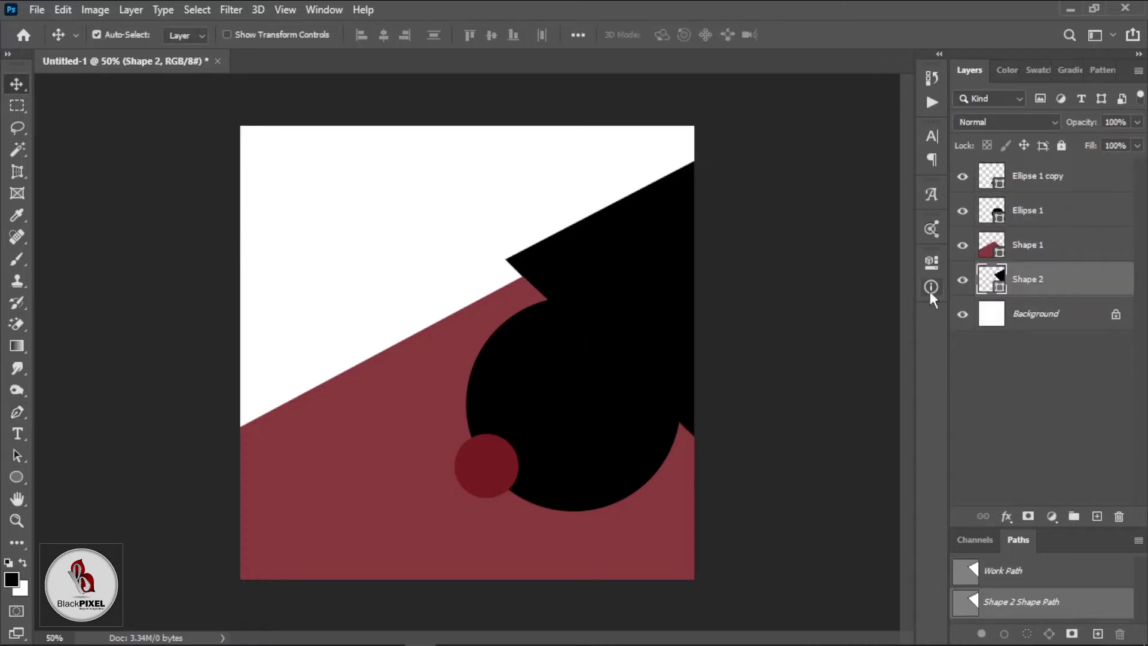
double_click(991, 279)
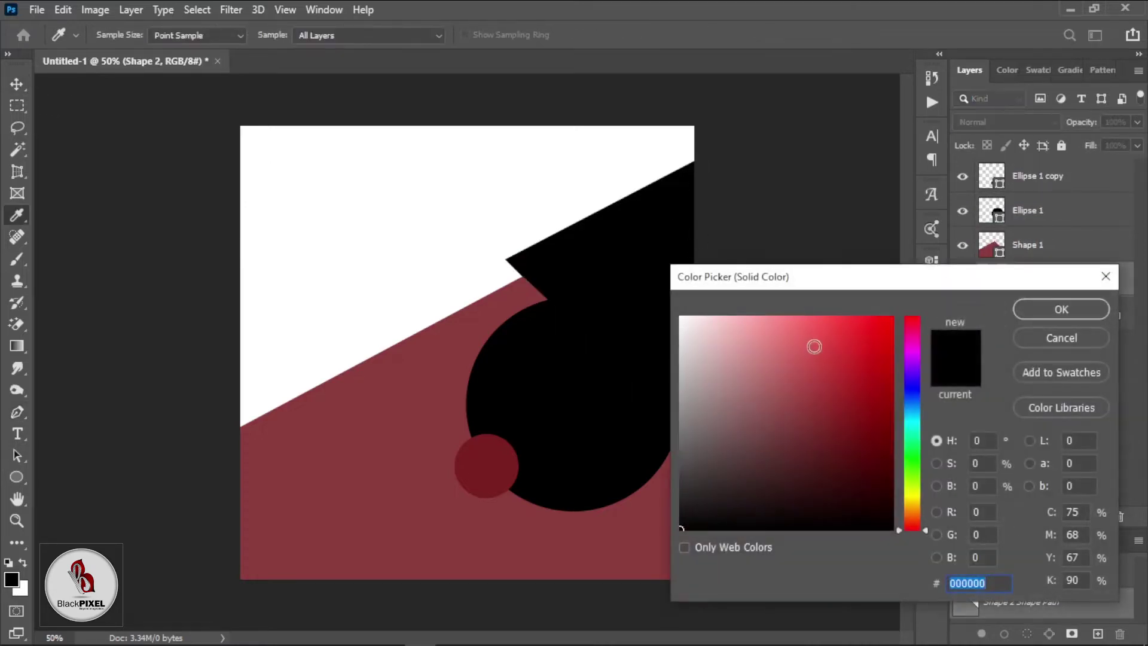
drag(813, 346, 814, 385)
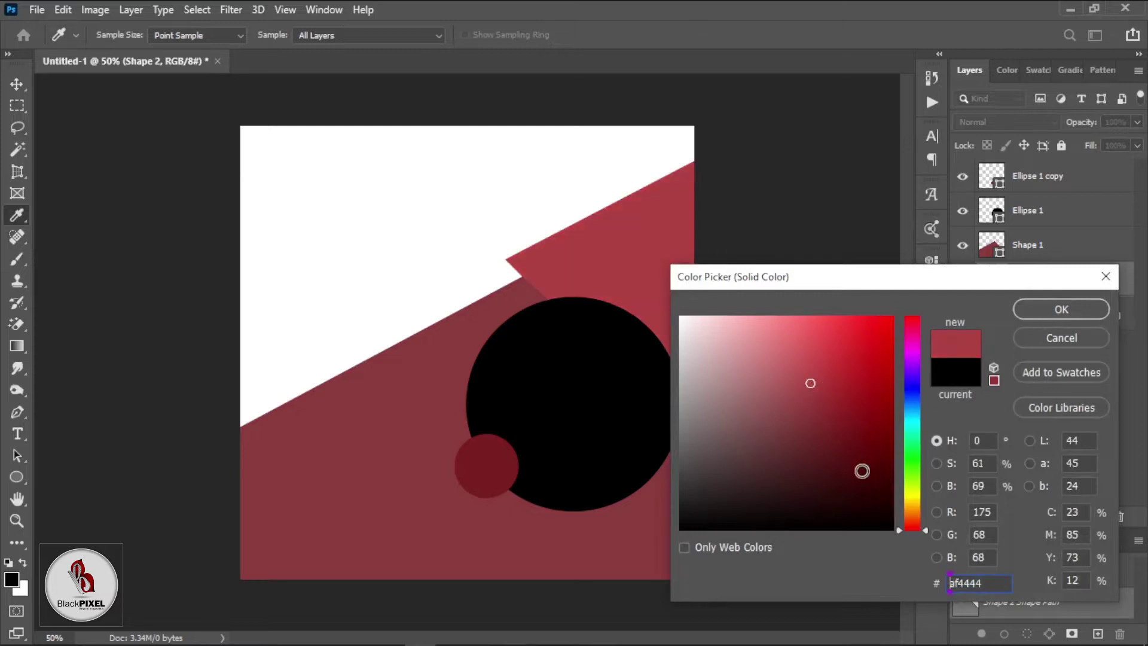
click(855, 475)
click(1039, 313)
click(890, 295)
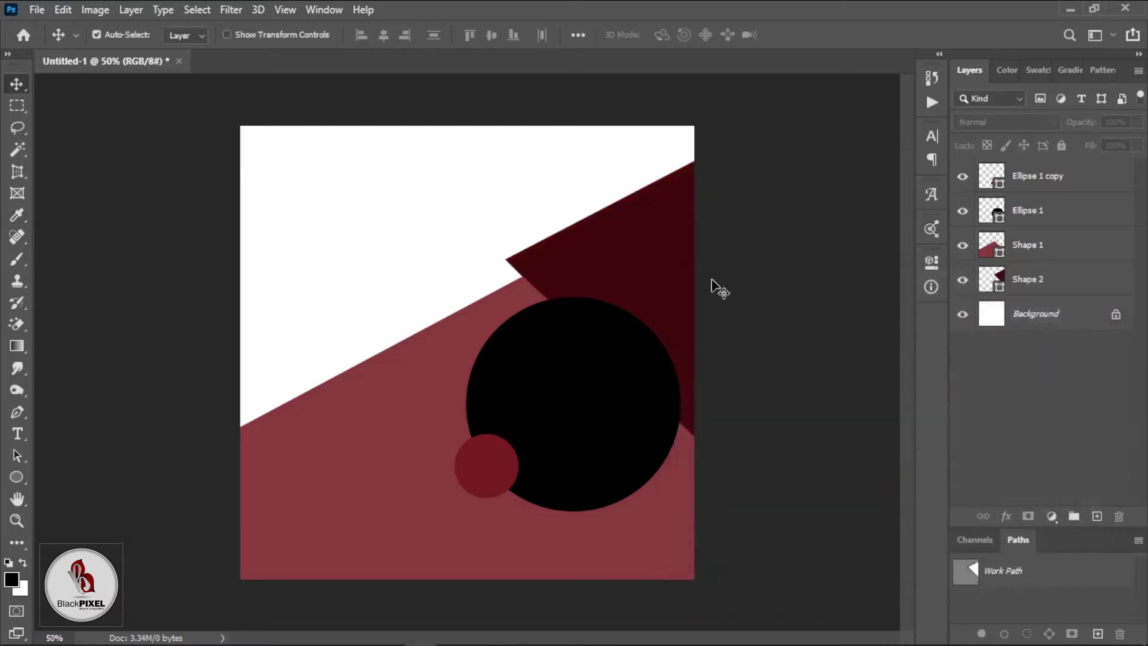
click(518, 410)
Step: Select both ellipses, Shape 1 and Shape 2, then nudge them down together
shift+click(1023, 255)
shift+click(1013, 282)
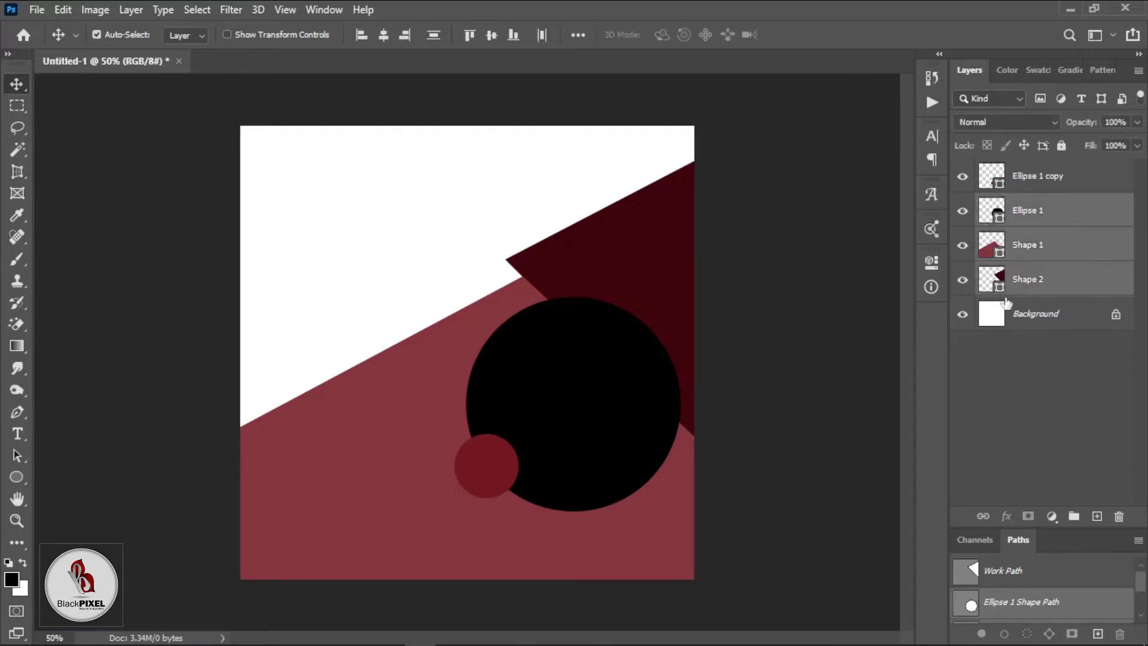
key(shift+Right)
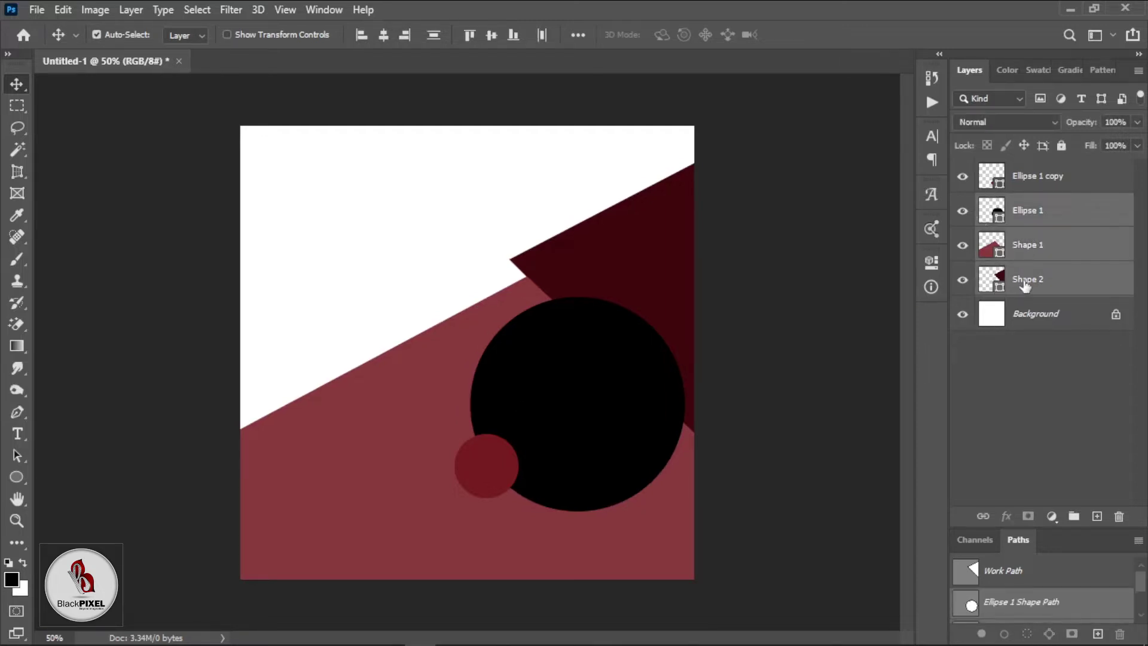
key(shift+Left)
key(shift+Down)
key(shift+Down)
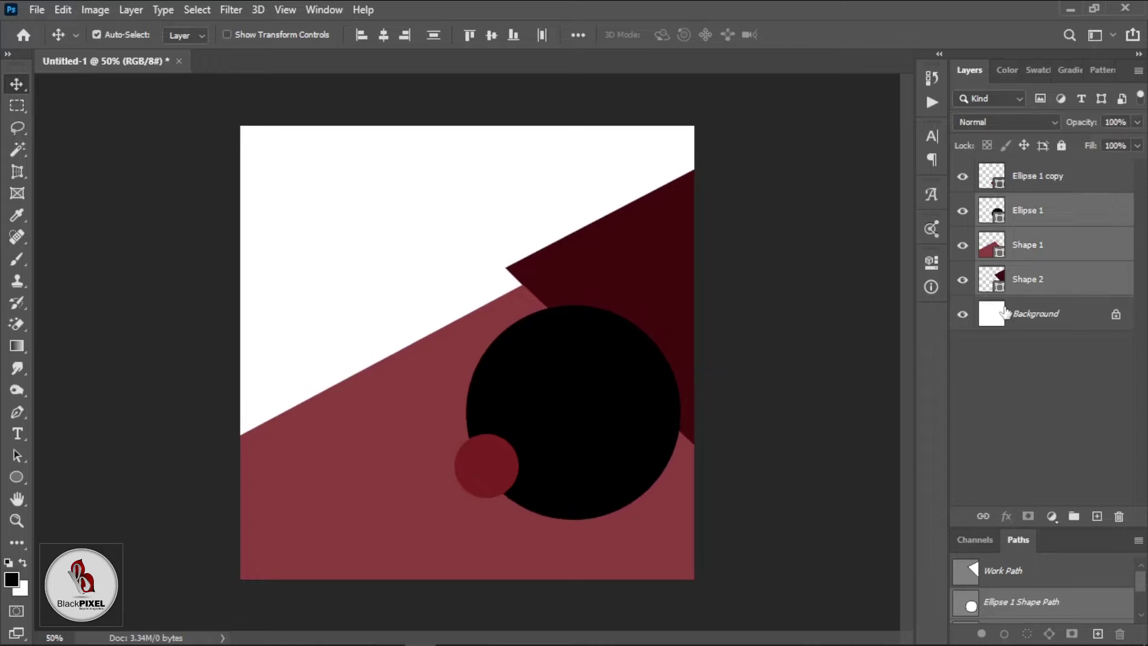
key(shift+Up)
key(shift+Up)
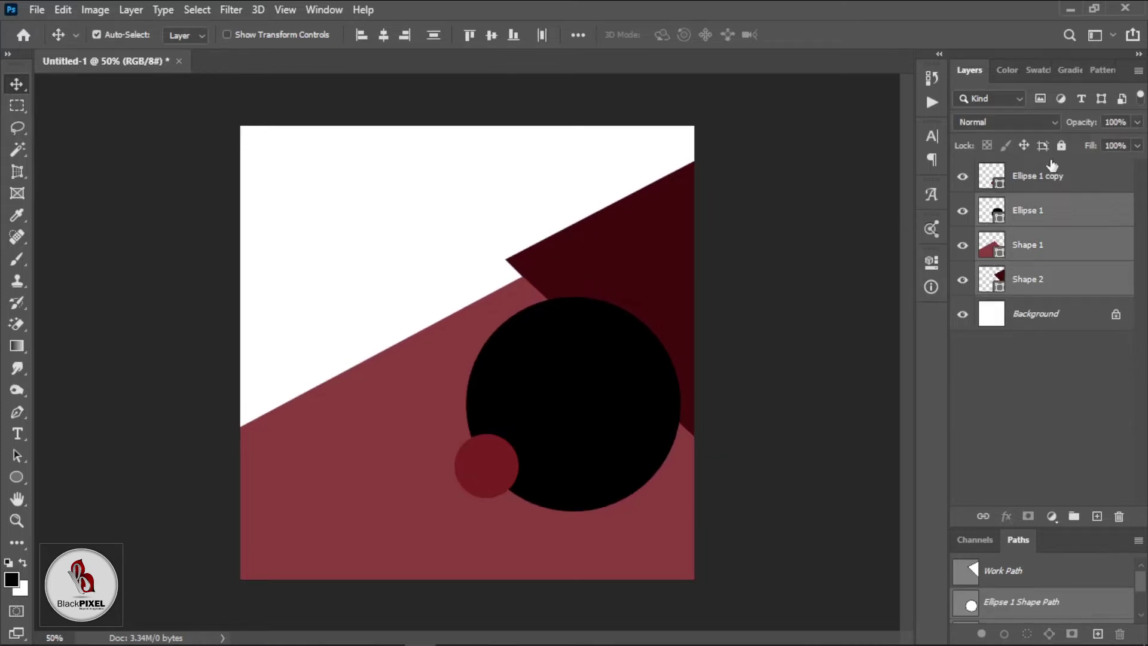
click(1052, 170)
shift+click(1023, 278)
key(shift+Down)
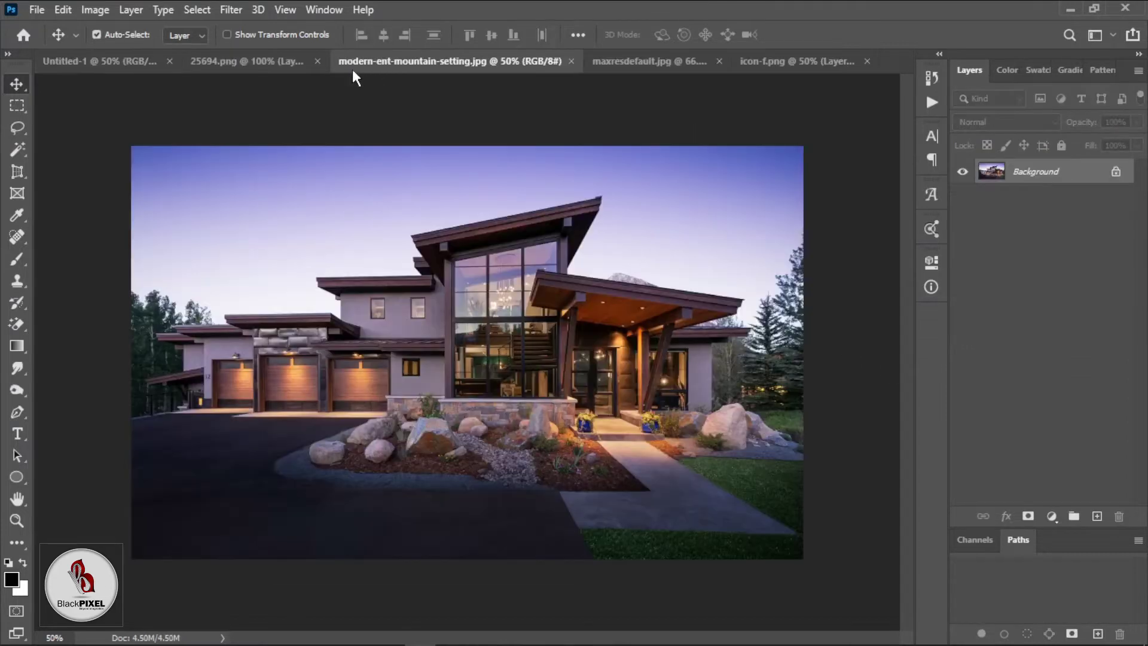
Step: Bring the house photo into Untitled-1 as Layer 1, placed below the shape layers
drag(272, 223, 434, 210)
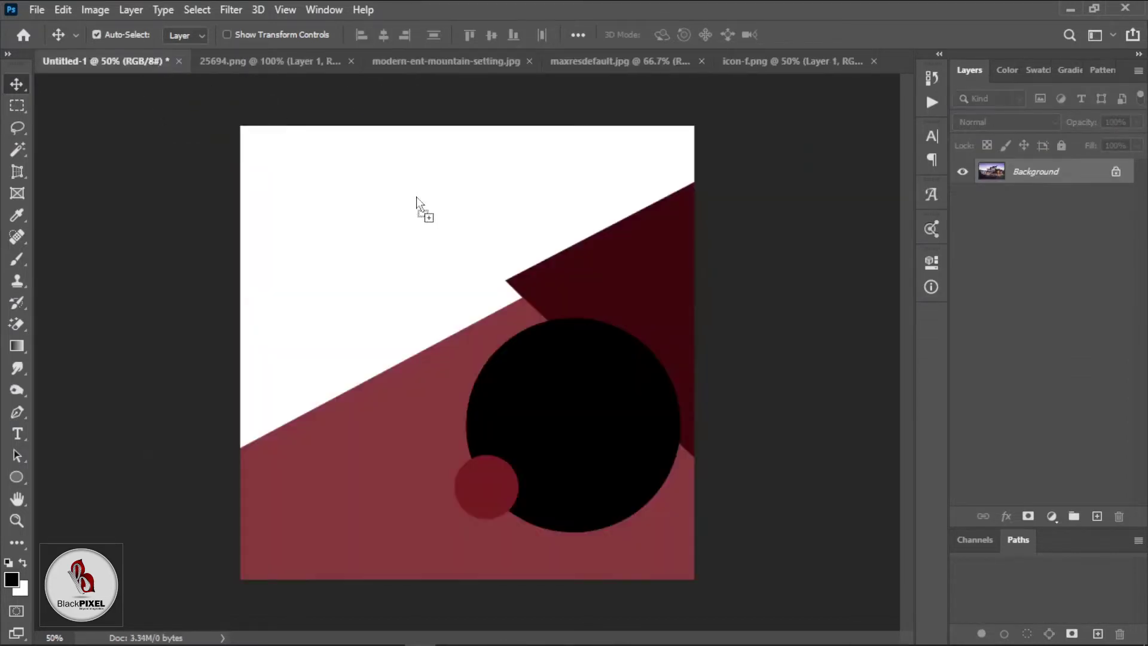
drag(434, 211, 390, 171)
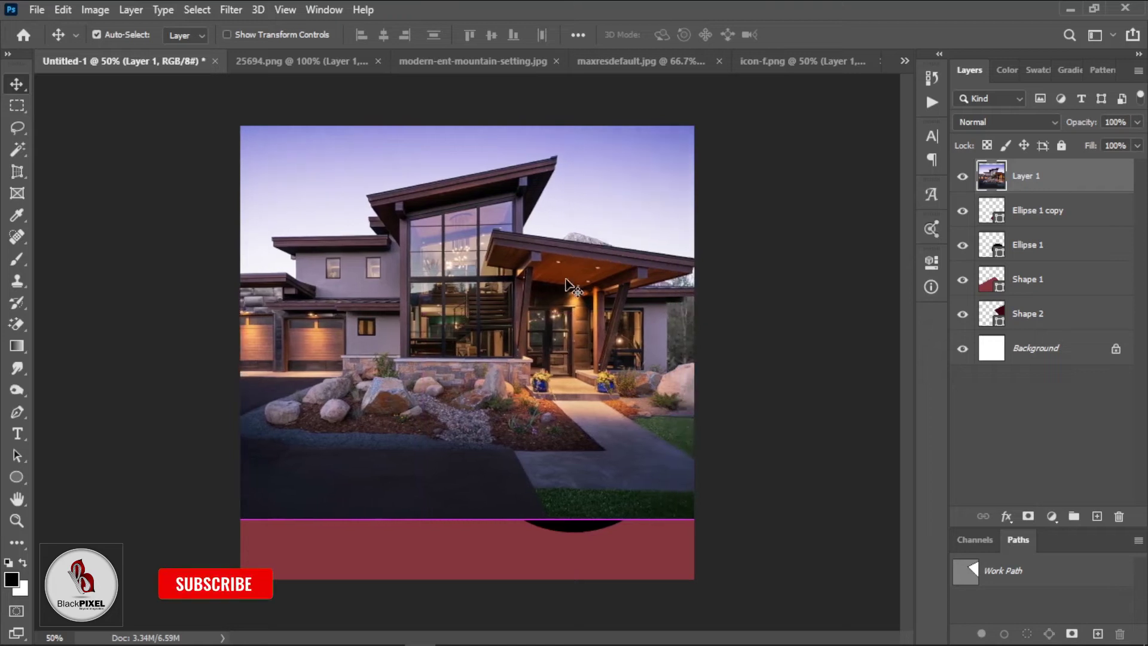
drag(999, 183, 1016, 313)
mouse_move(424, 263)
mouse_down()
mouse_move(379, 202)
mouse_move(422, 239)
mouse_up()
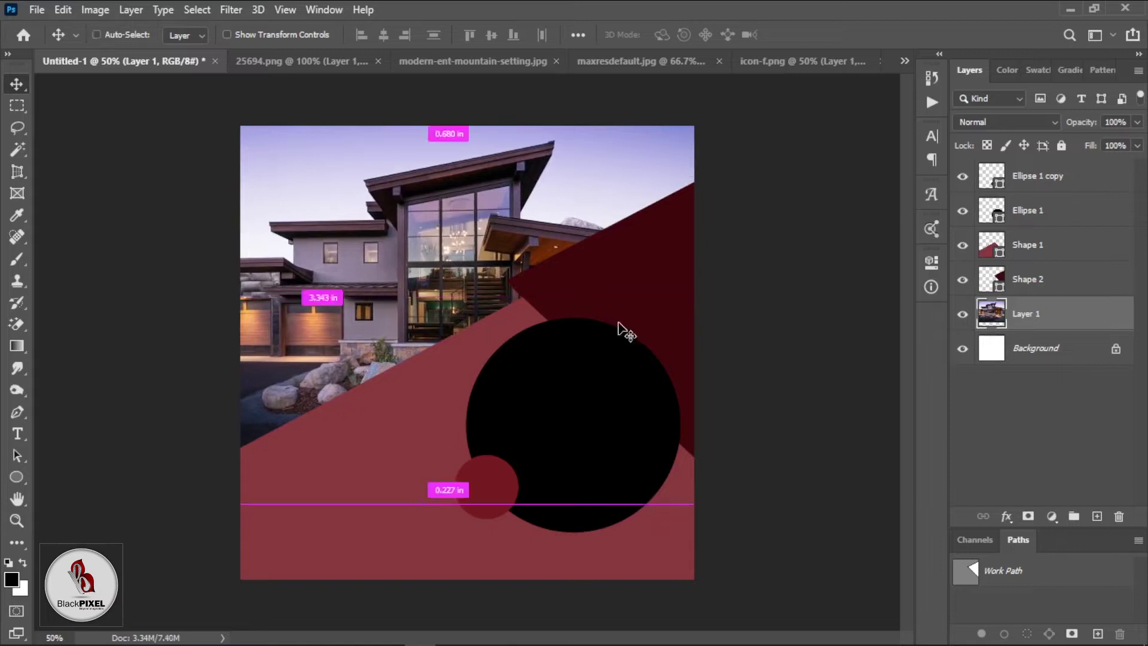
Step: Scale the photo to 87.77%, flip it horizontally, and position it upper left
key(ctrl+t)
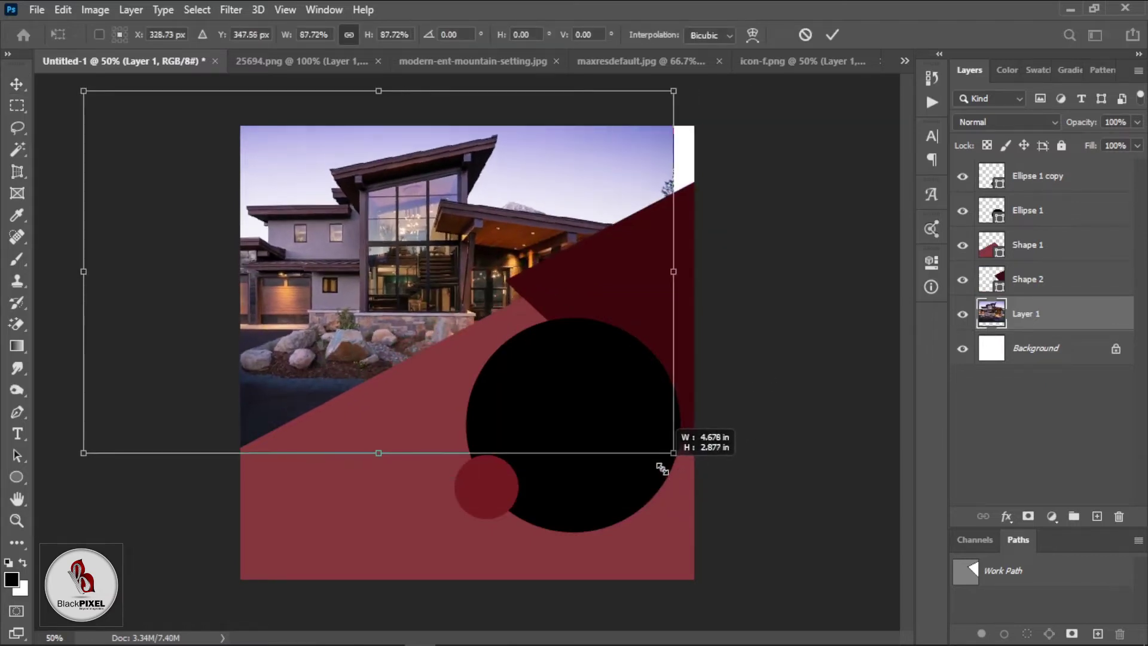
drag(751, 499, 674, 452)
drag(562, 308, 570, 308)
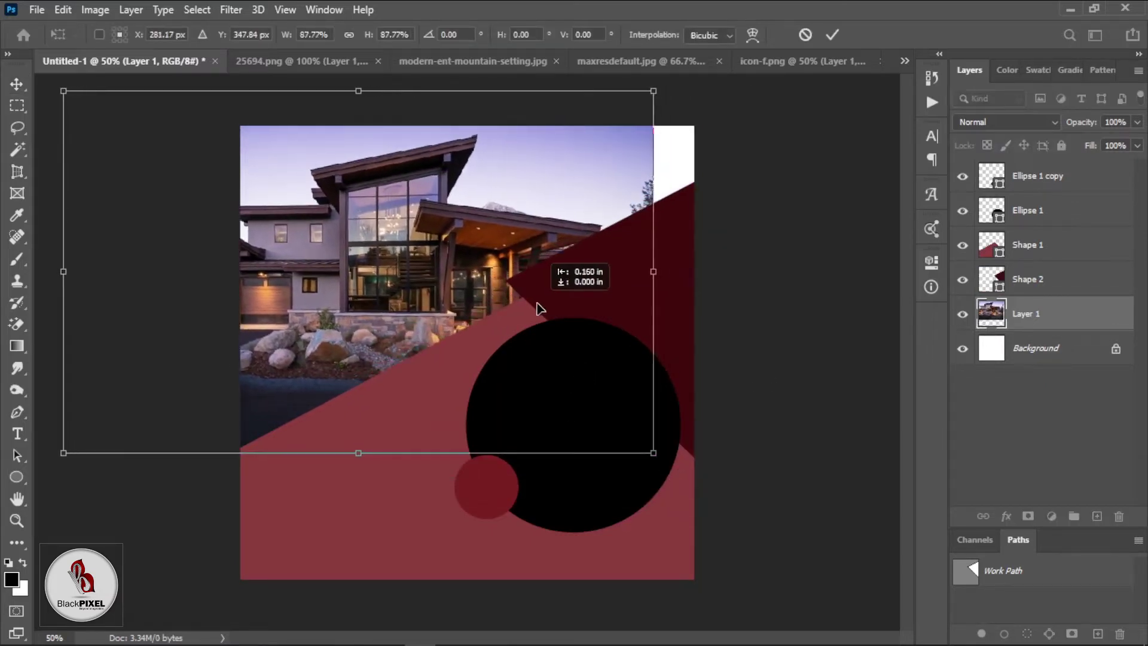
right_click(486, 244)
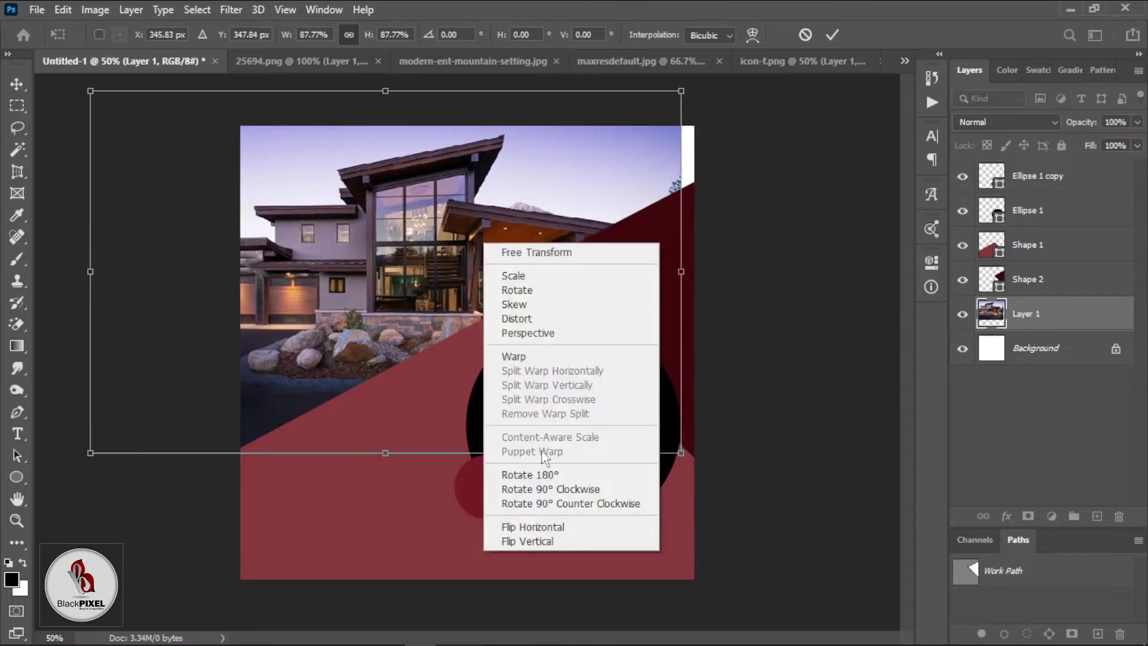
click(538, 526)
drag(525, 346, 661, 311)
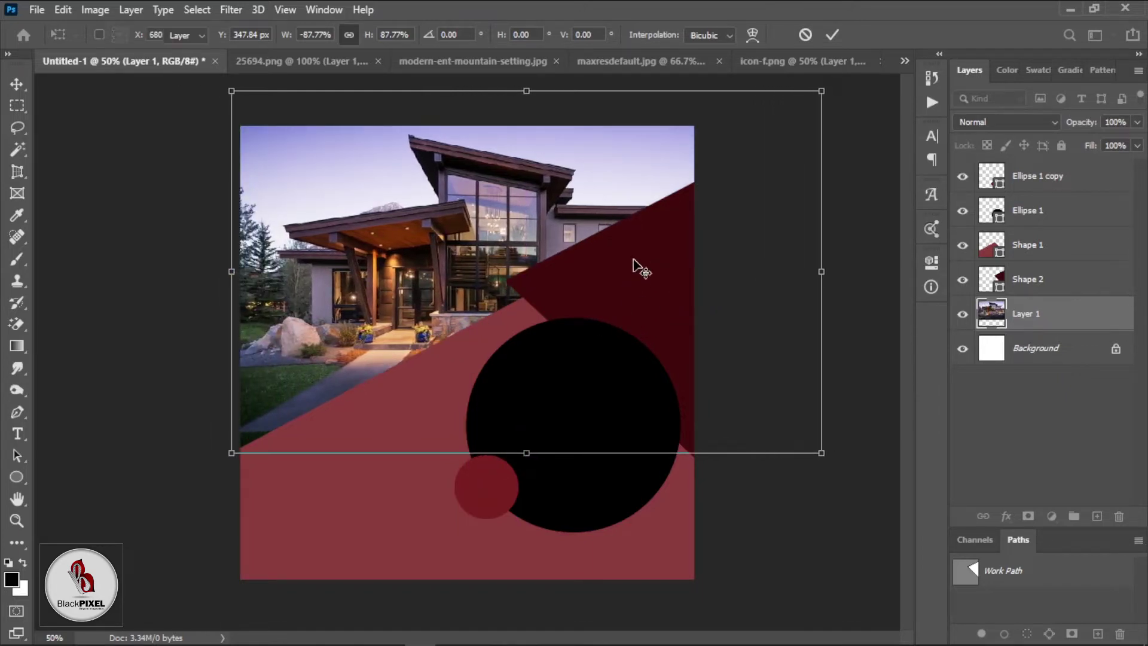
key(Return)
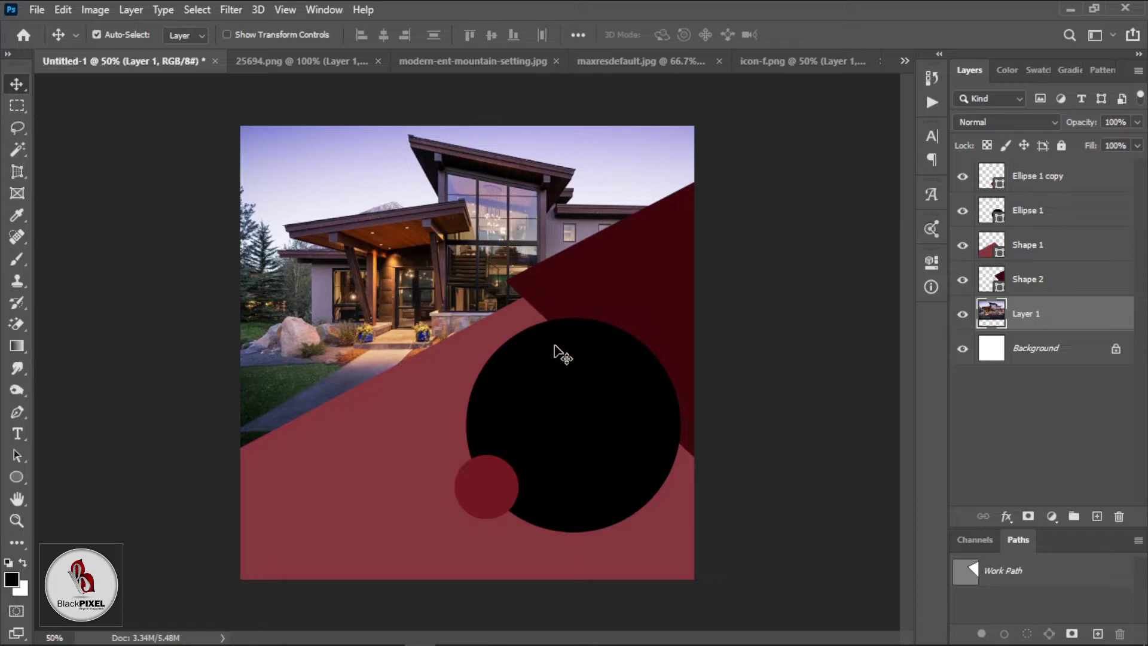
Step: Draw a closed triangular Pen path over the canvas's top-left corner
click(486, 378)
click(576, 293)
click(491, 206)
click(141, 217)
click(18, 412)
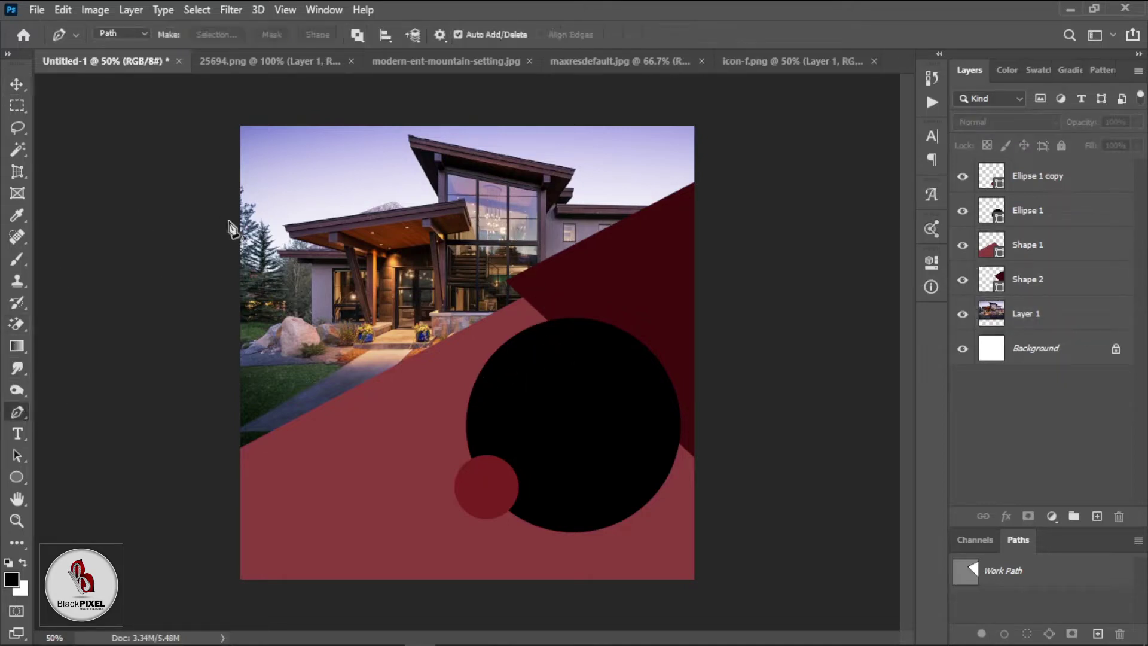
click(229, 222)
click(459, 126)
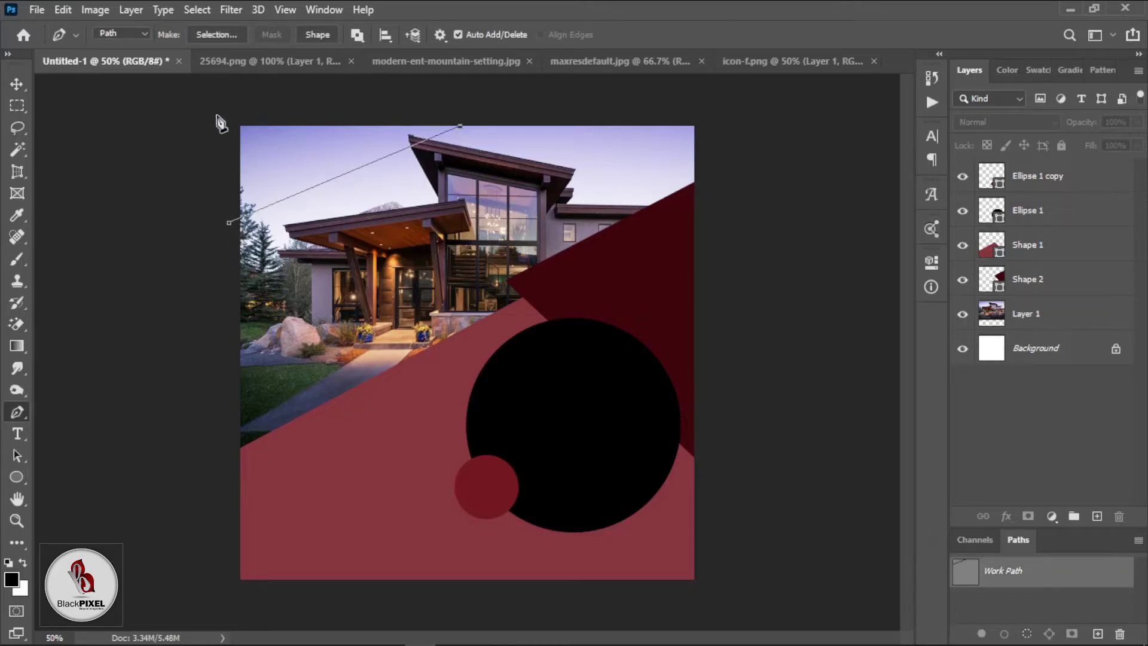
click(218, 113)
click(229, 222)
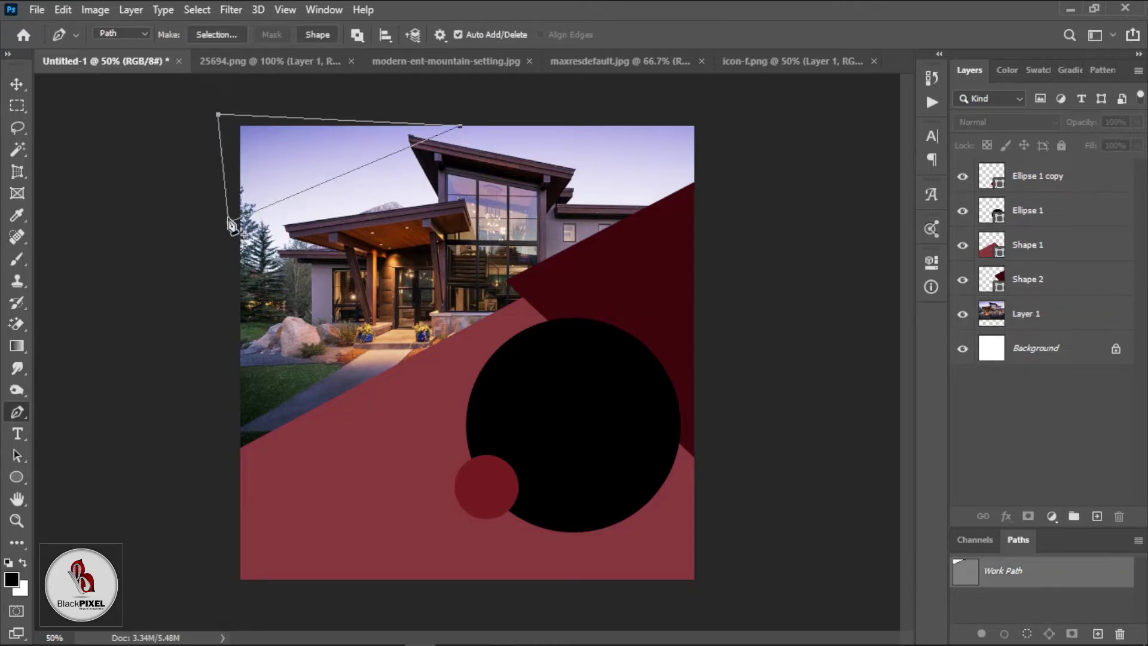
Step: Turn the triangle into Shape 3 filled dark red #7a2020
click(317, 35)
click(17, 84)
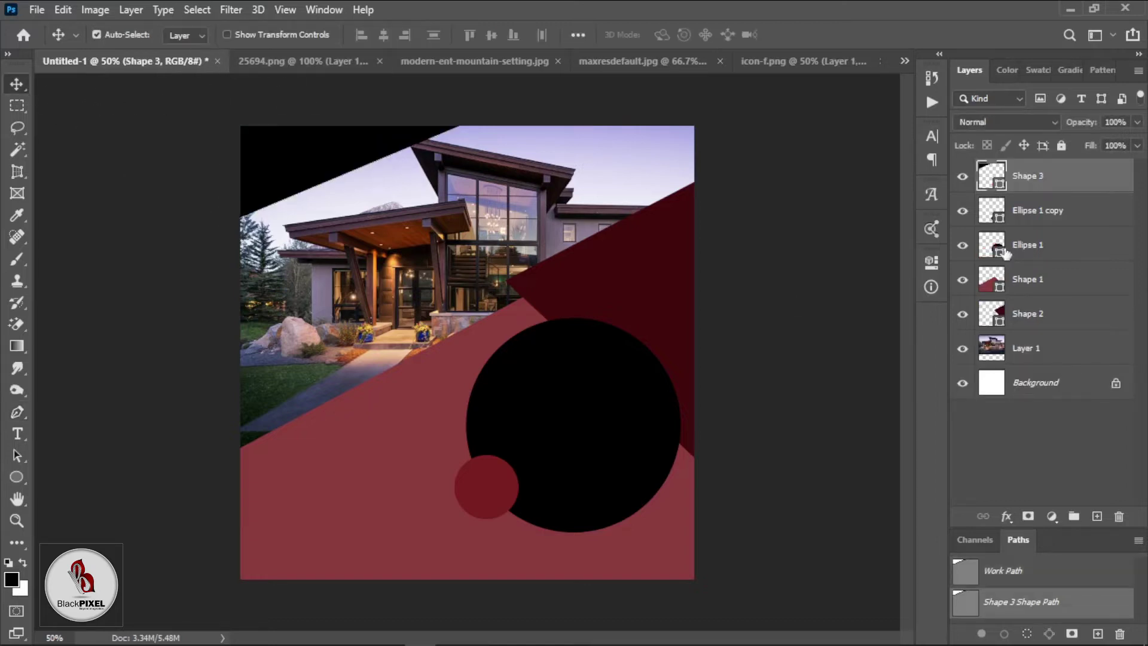
double_click(991, 182)
click(836, 427)
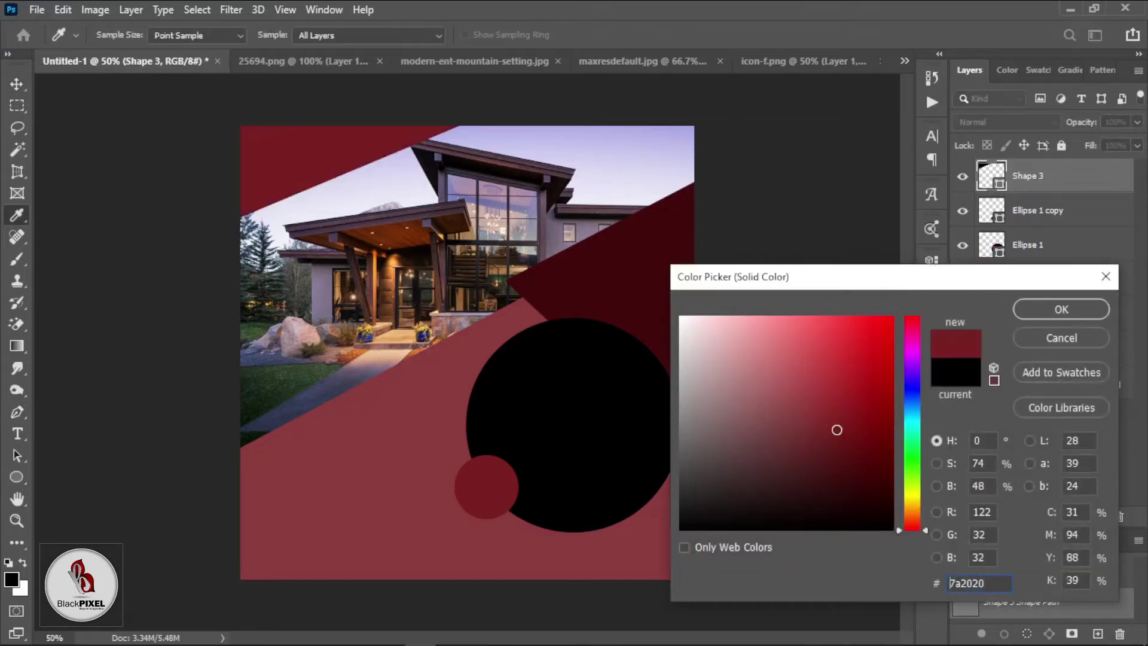
click(829, 346)
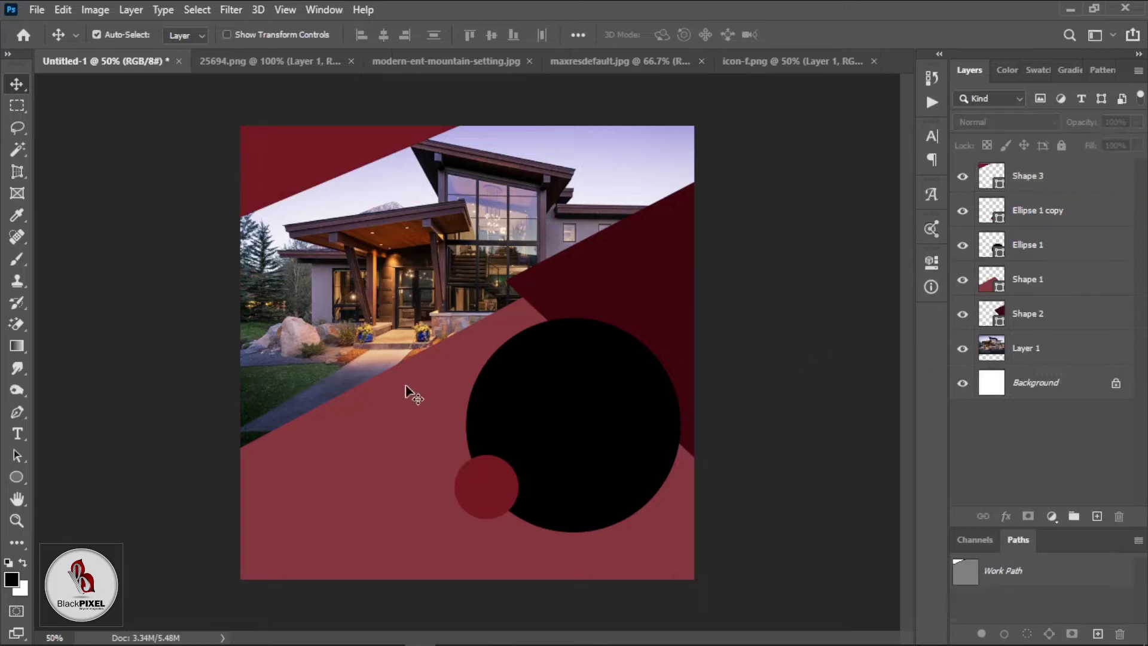
Step: Add text layers 'CALL NOW' and a placeholder phone number at the bottom left
click(424, 413)
click(734, 418)
click(18, 435)
click(329, 529)
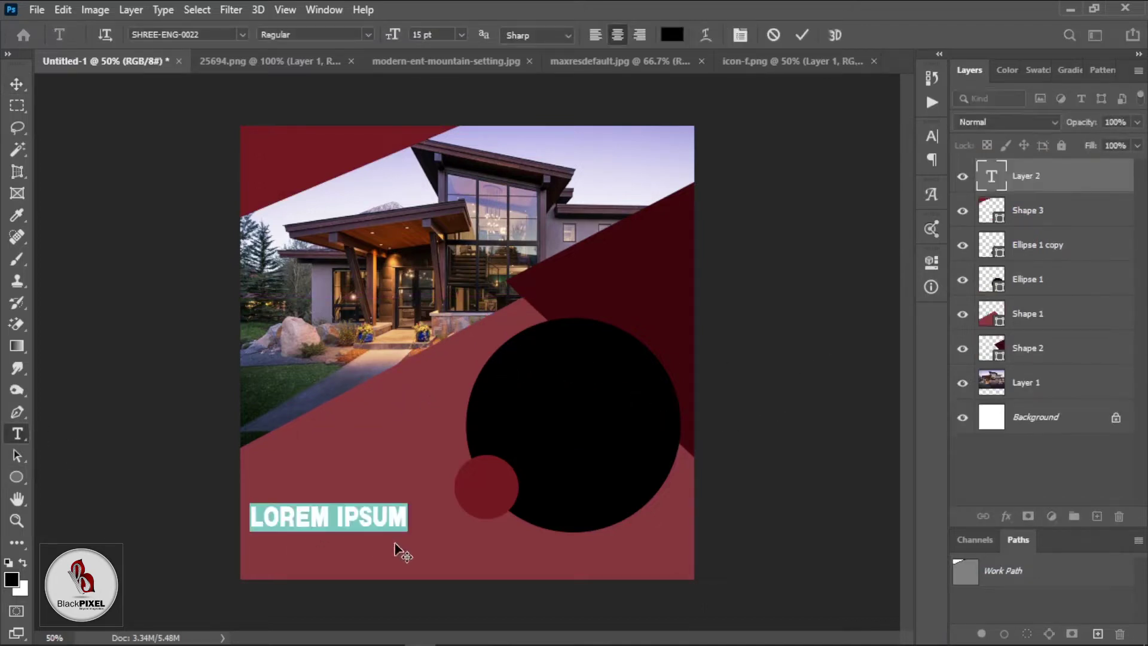
text(CALL)
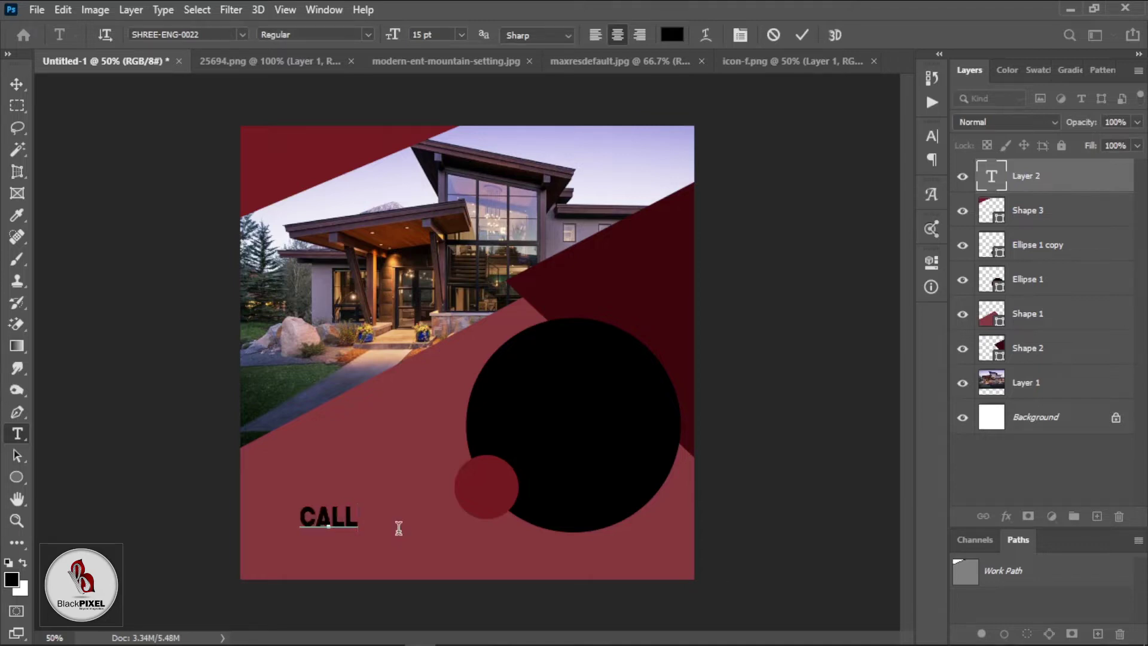
text( NOW)
click(399, 528)
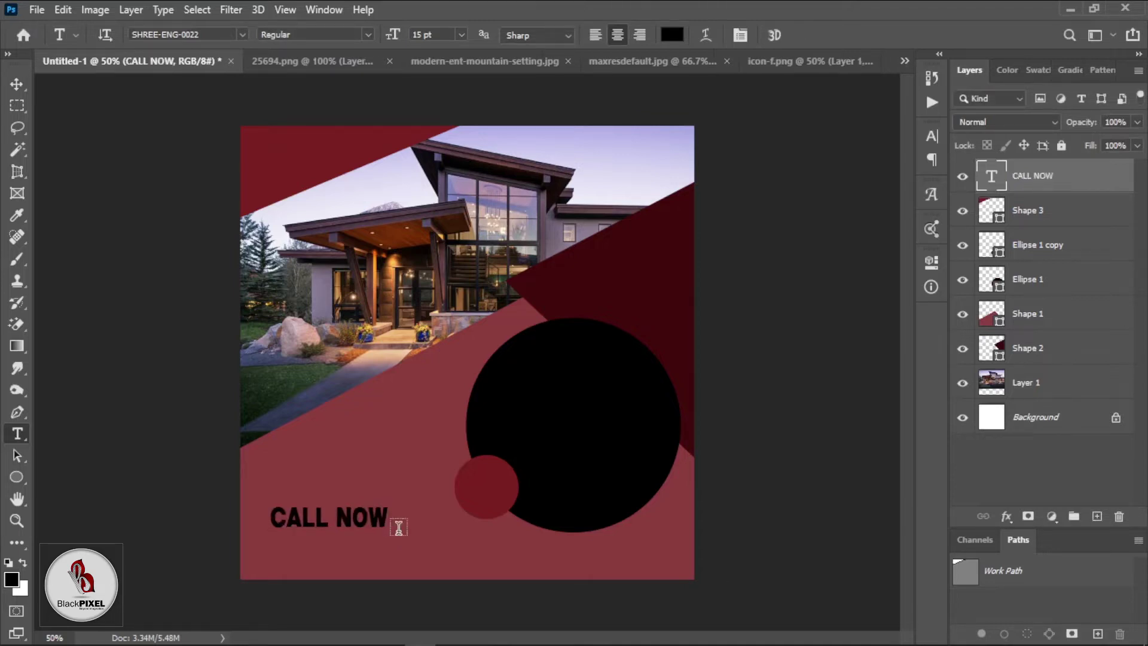
text(123-)
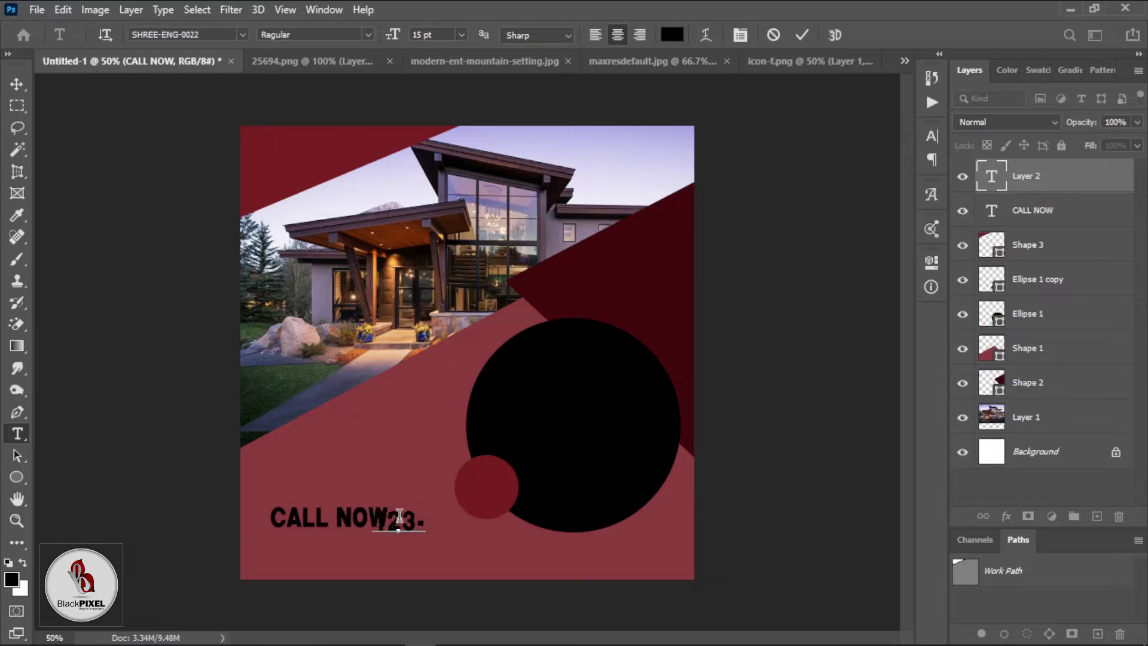
text(123-1234)
key(ctrl+Return)
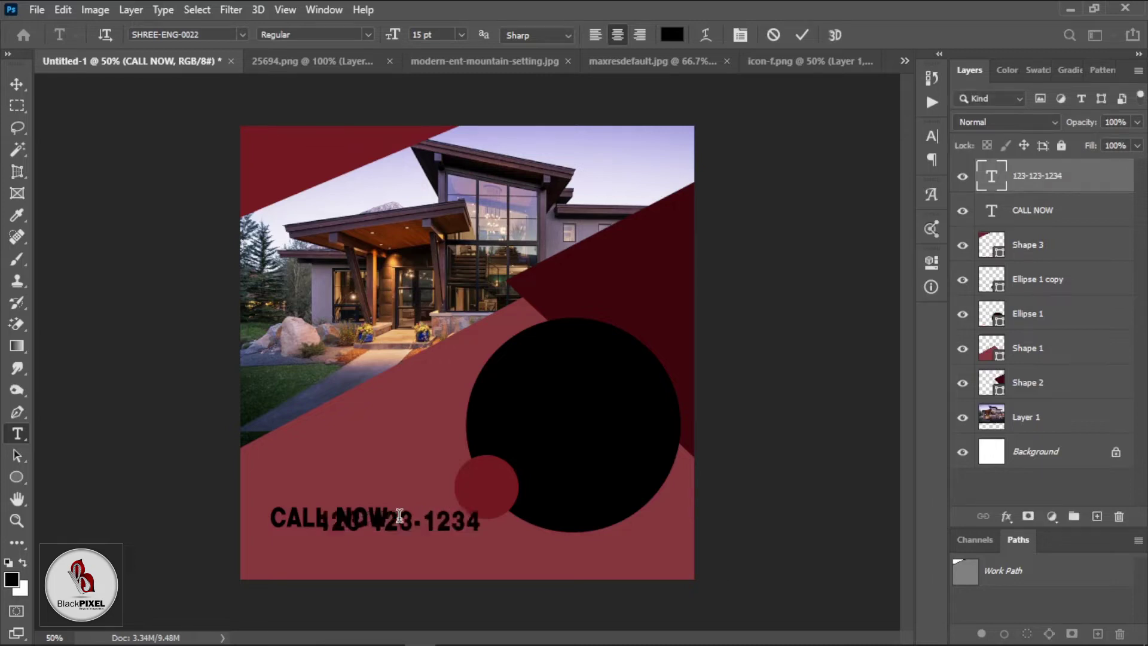
key(v)
Step: Place the phone number under CALL NOW and shrink the CALL NOW text
click(411, 527)
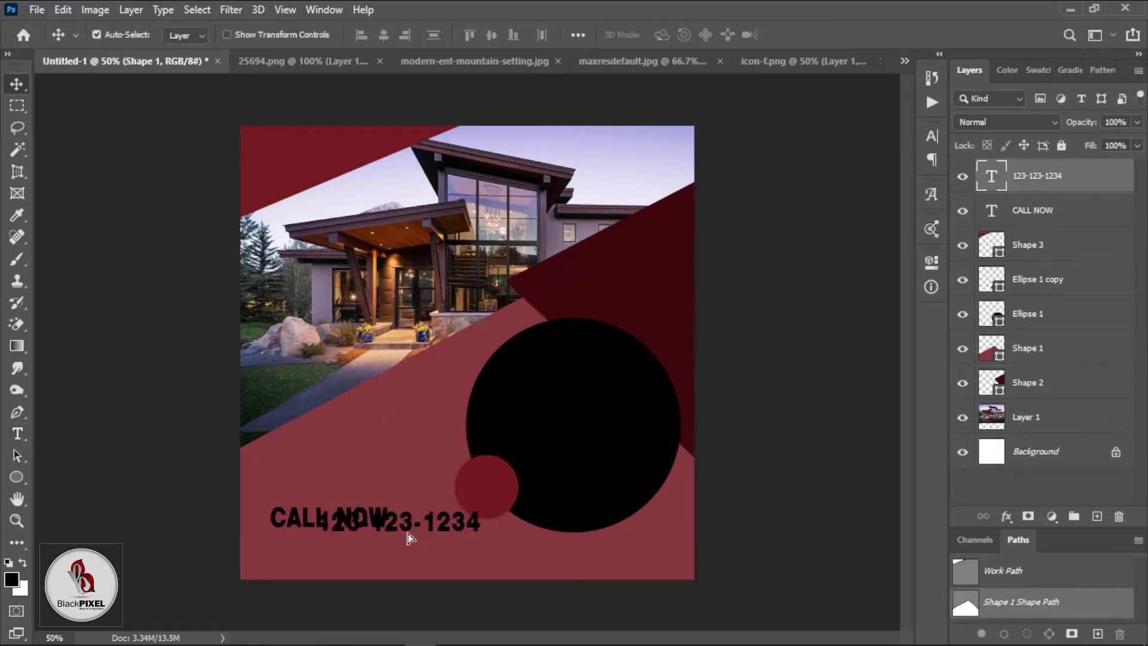
drag(407, 533, 362, 554)
click(377, 526)
key(ctrl+t)
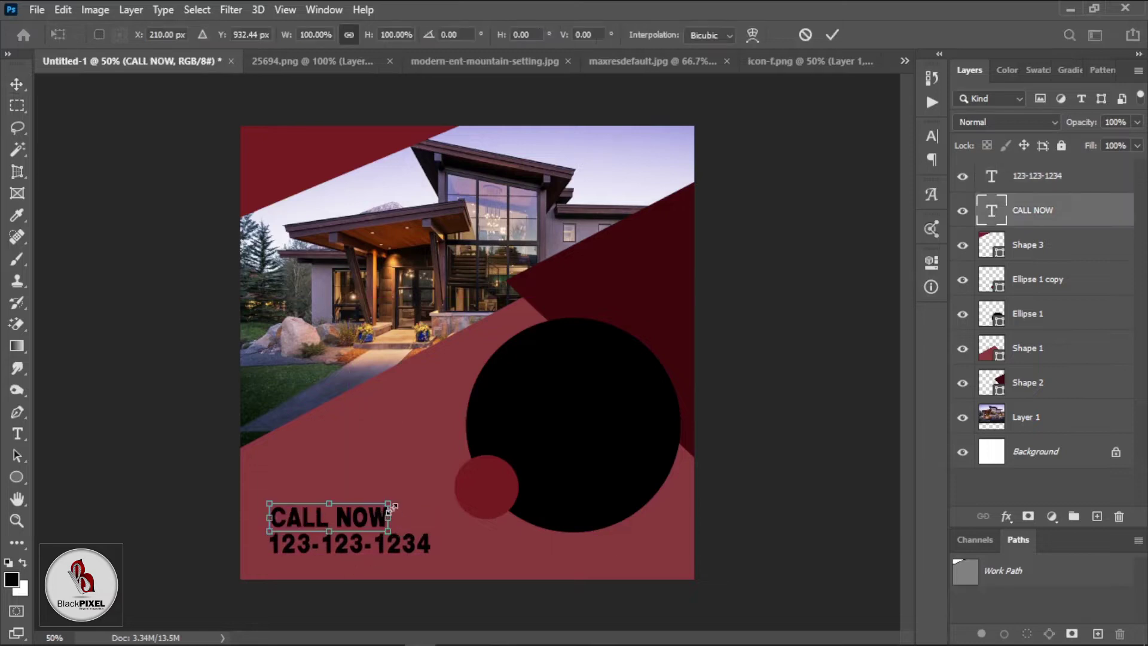
mouse_move(389, 504)
mouse_down()
mouse_move(342, 515)
mouse_move(582, 598)
mouse_up()
key(Return)
Step: Move both text lines below the circle and scale them smaller together
drag(573, 526, 589, 541)
shift+click(589, 556)
key(ctrl+t)
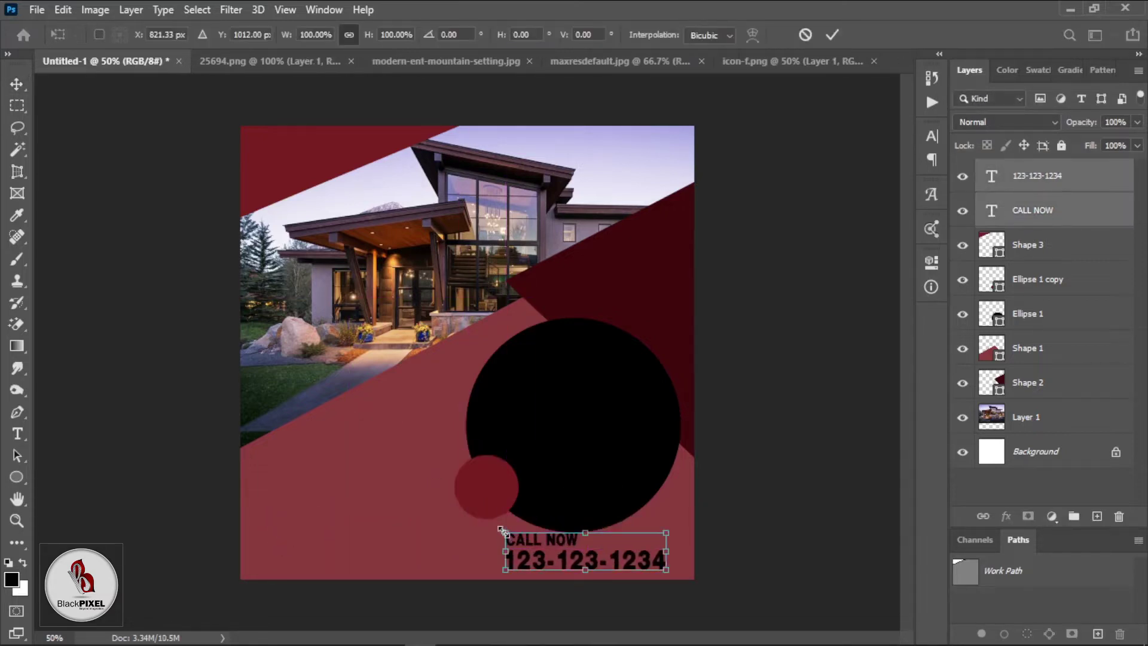
drag(501, 530, 536, 536)
key(Return)
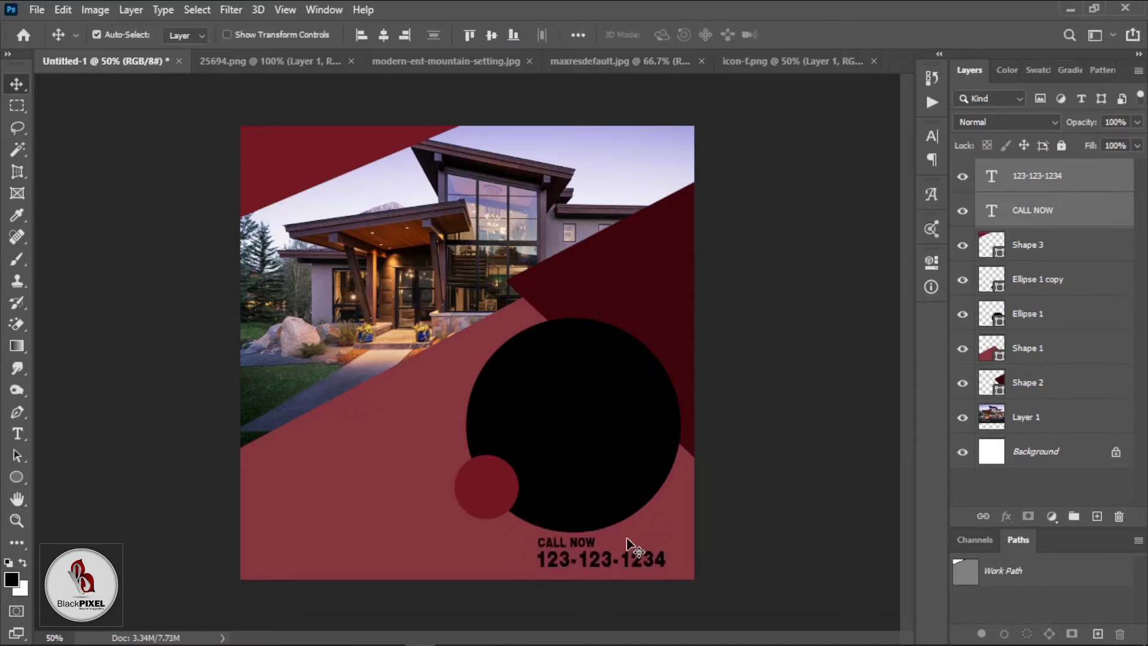
key(shift+Right)
key(shift+Right)
key(shift+Right)
key(shift+Right)
key(shift+Up)
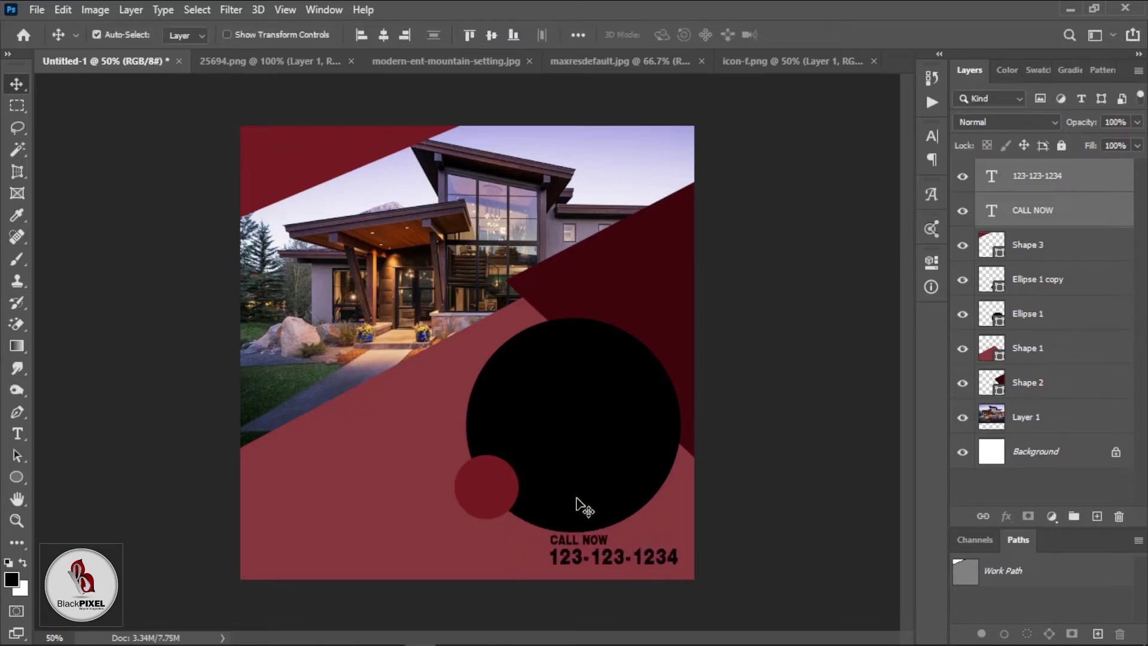
Step: Raise both circles about 49 px and shift the text block slightly left
click(486, 486)
drag(492, 475, 509, 428)
click(705, 378)
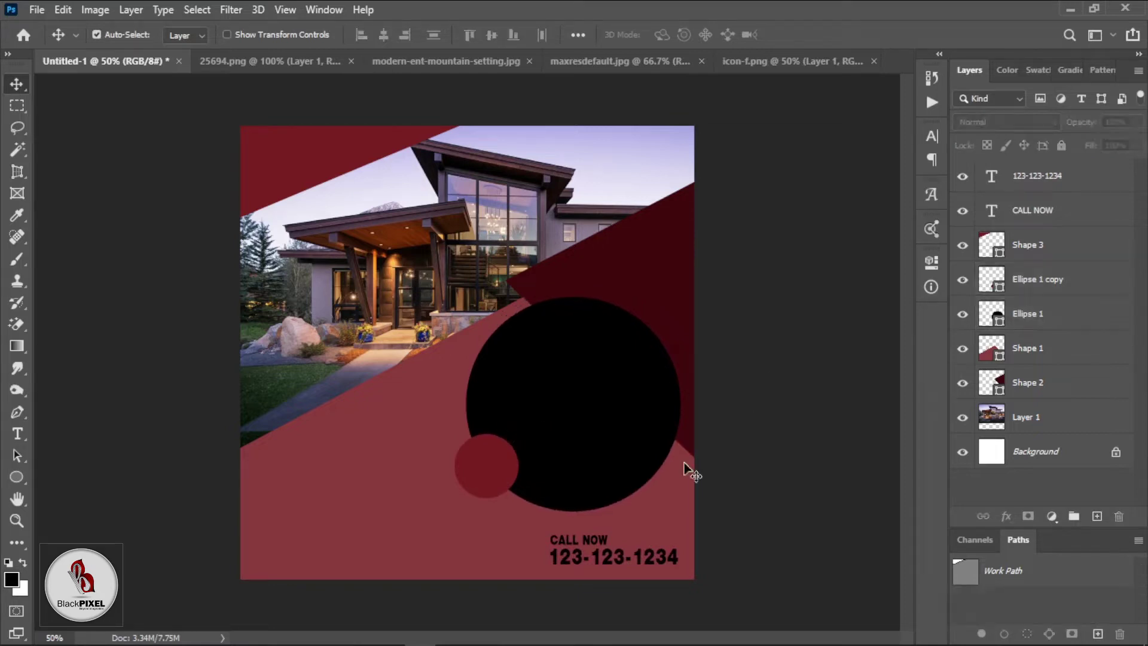
click(601, 540)
shift+click(610, 556)
drag(565, 548, 558, 547)
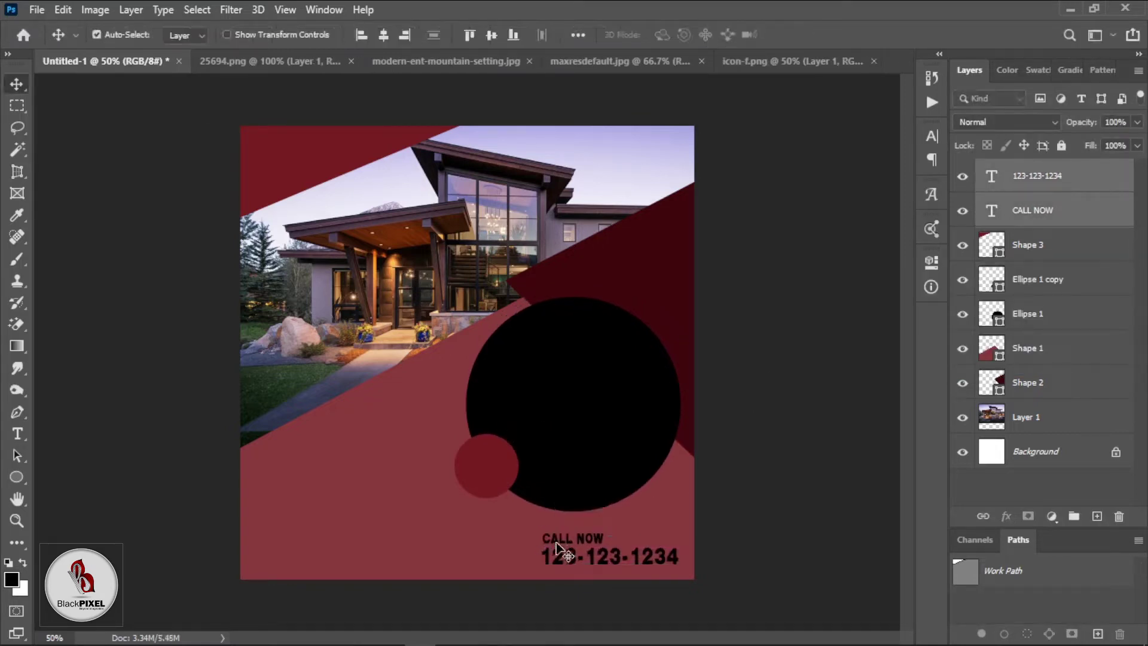
Step: Draw a fully rounded rectangle bar over the bottom-right text and fill it #ffffff
click(89, 492)
click(16, 476)
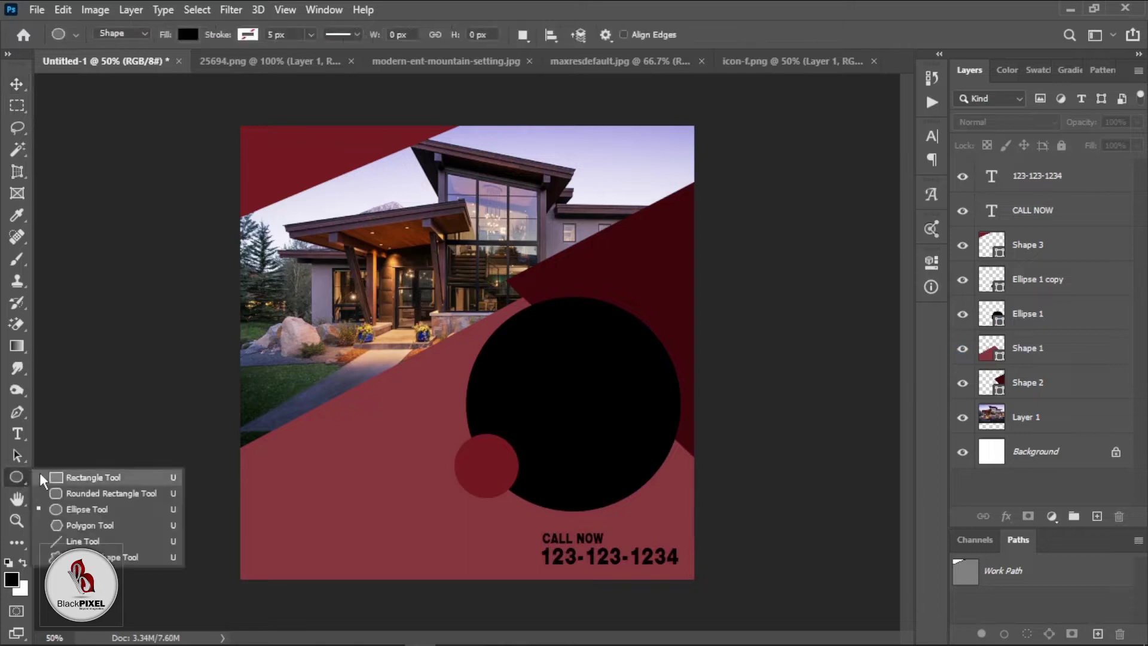
click(93, 477)
drag(702, 572, 500, 527)
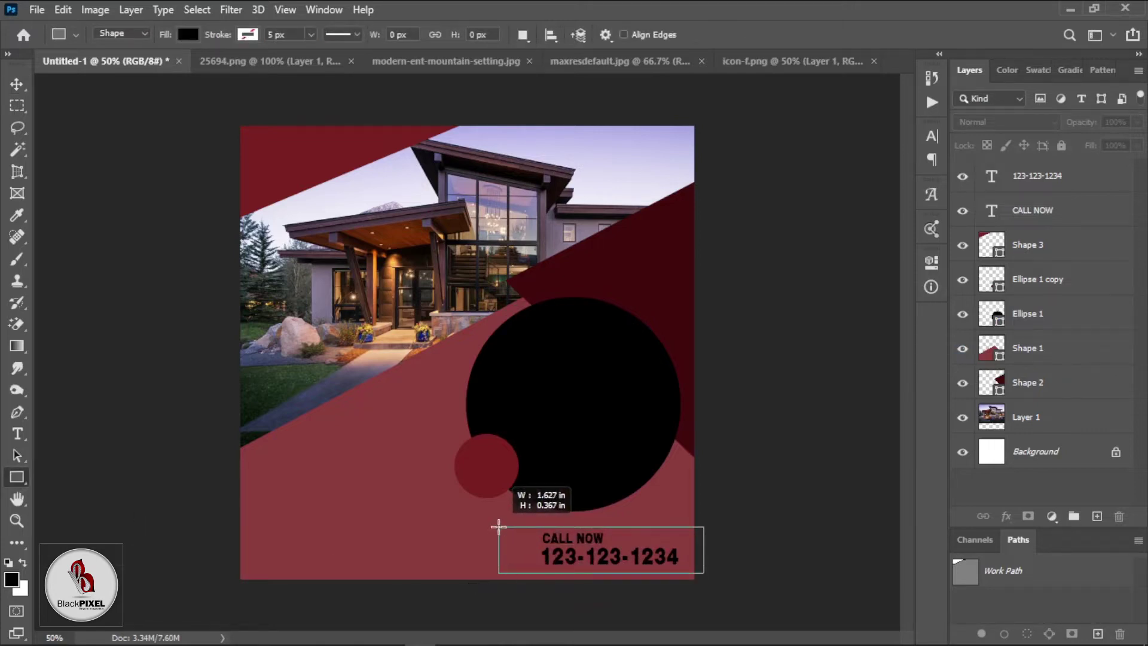
drag(691, 428, 718, 428)
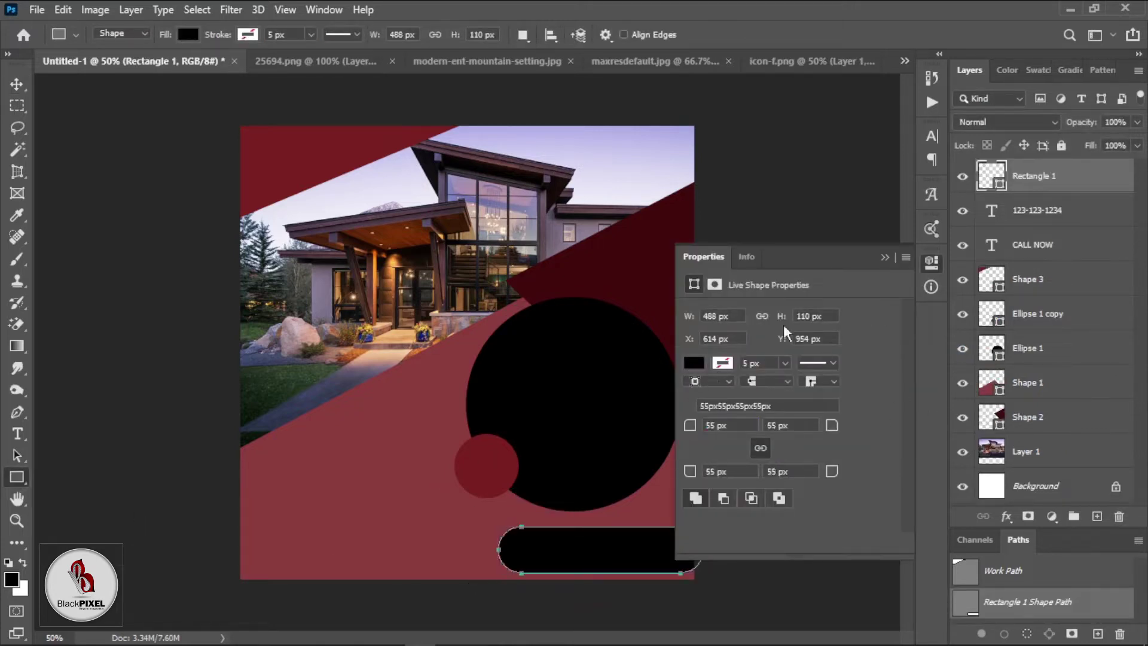
click(16, 84)
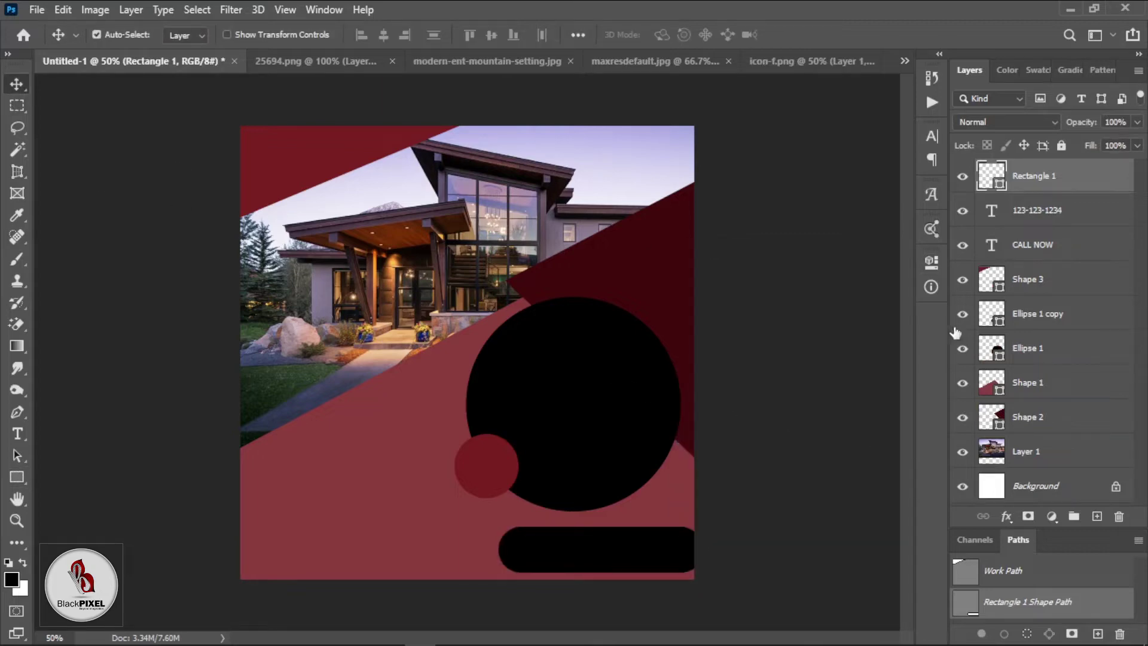
double_click(995, 181)
text(ffffff)
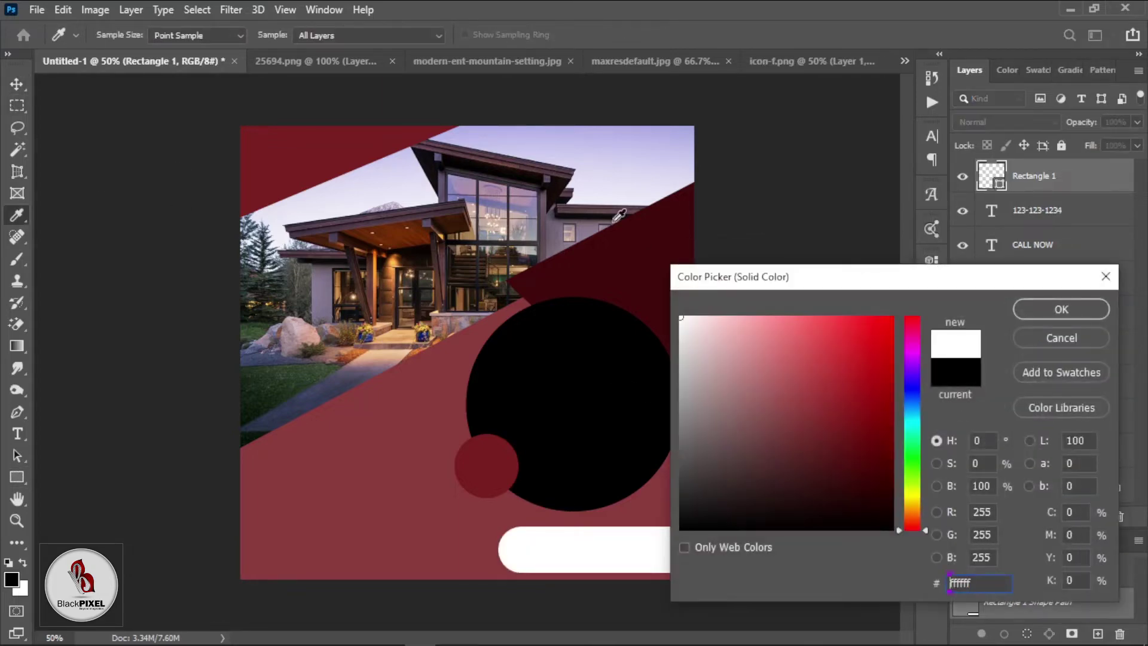
key(Return)
Step: Send the white bar behind the text layers and align bar and text
key(shift+Right)
key(shift+Right)
key(shift+Right)
key(shift+Right)
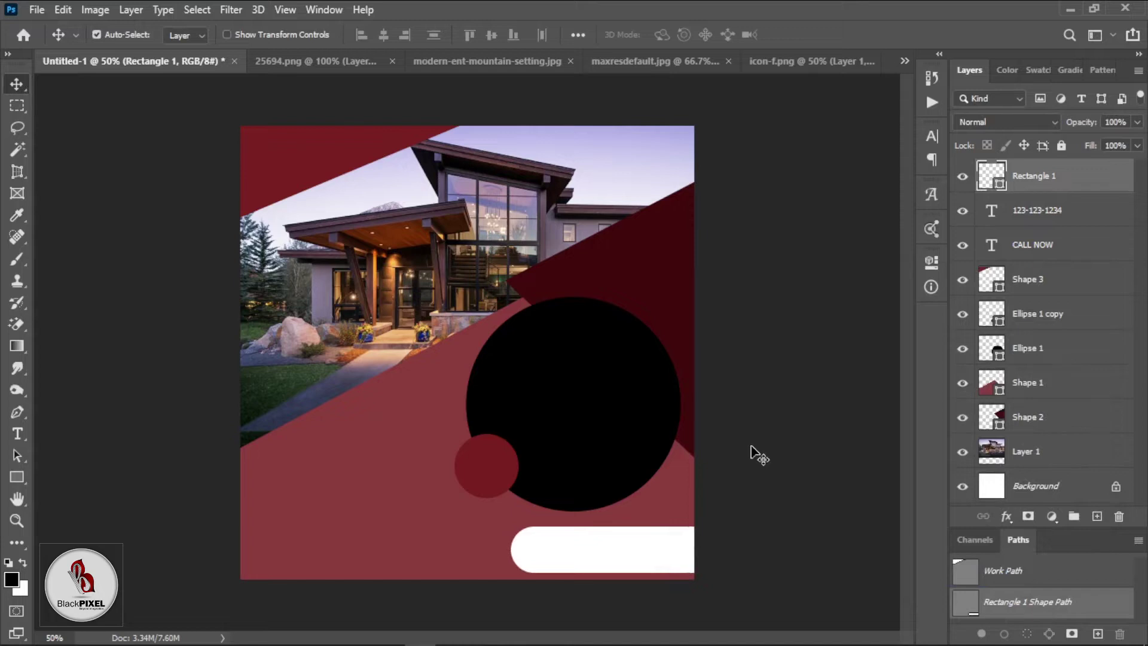
key(ctrl+bracketleft)
key(ctrl+bracketleft)
key(Up)
key(Up)
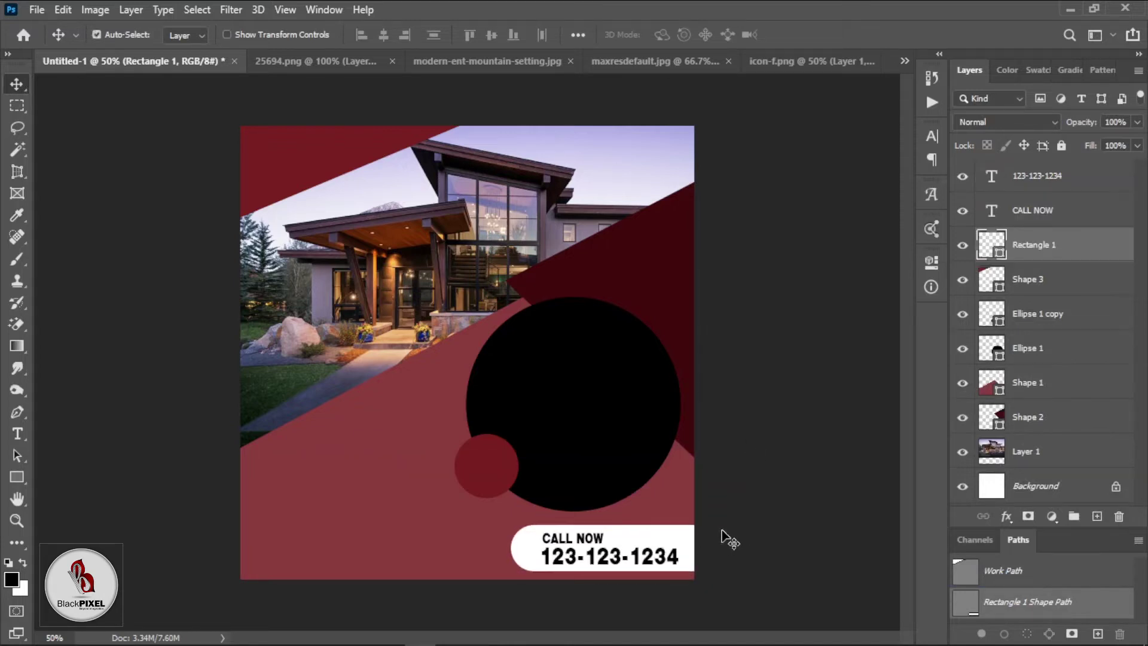
key(Down)
click(607, 554)
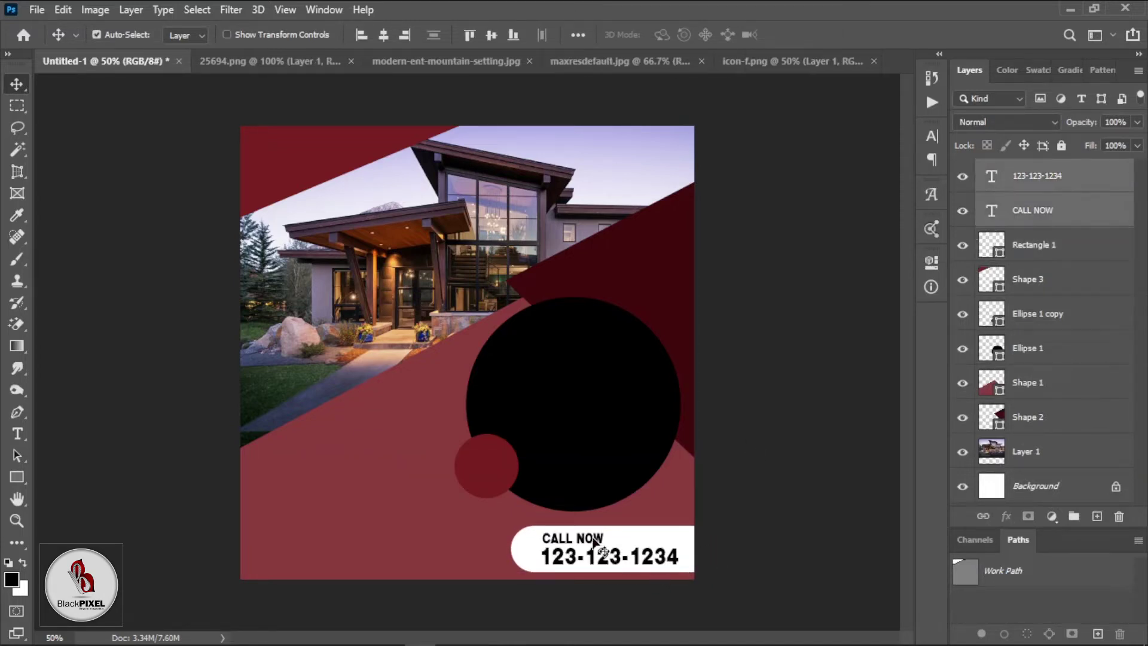
key(shift+Right)
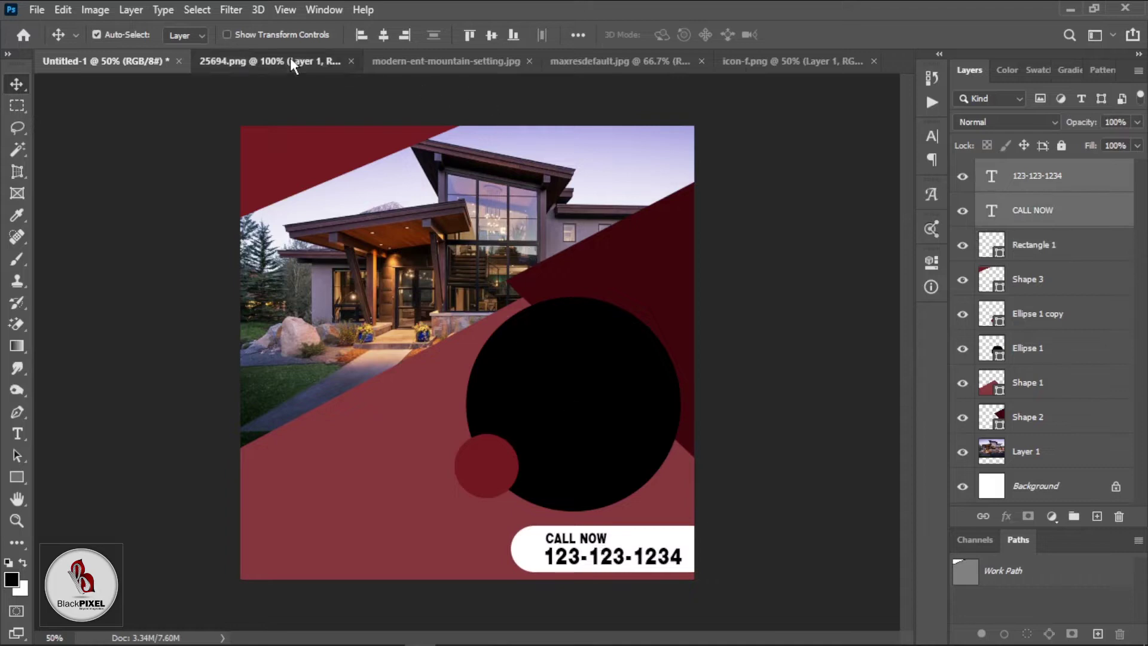
Step: Bring the phone icon from icon-f.png into the poster and scale it down beside CALL NOW
click(289, 59)
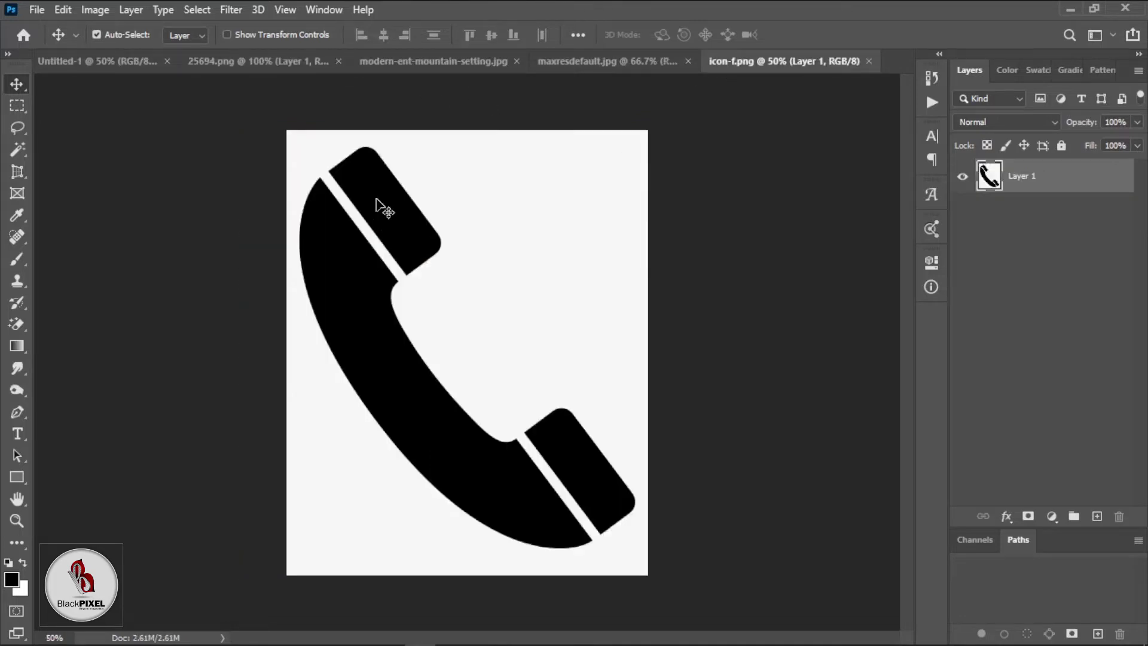
mouse_move(383, 209)
mouse_down()
mouse_move(480, 364)
mouse_move(482, 391)
mouse_up()
key(ctrl+t)
mouse_move(289, 174)
mouse_down()
mouse_move(624, 491)
mouse_move(634, 520)
mouse_move(522, 536)
mouse_move(529, 544)
mouse_up()
key(Return)
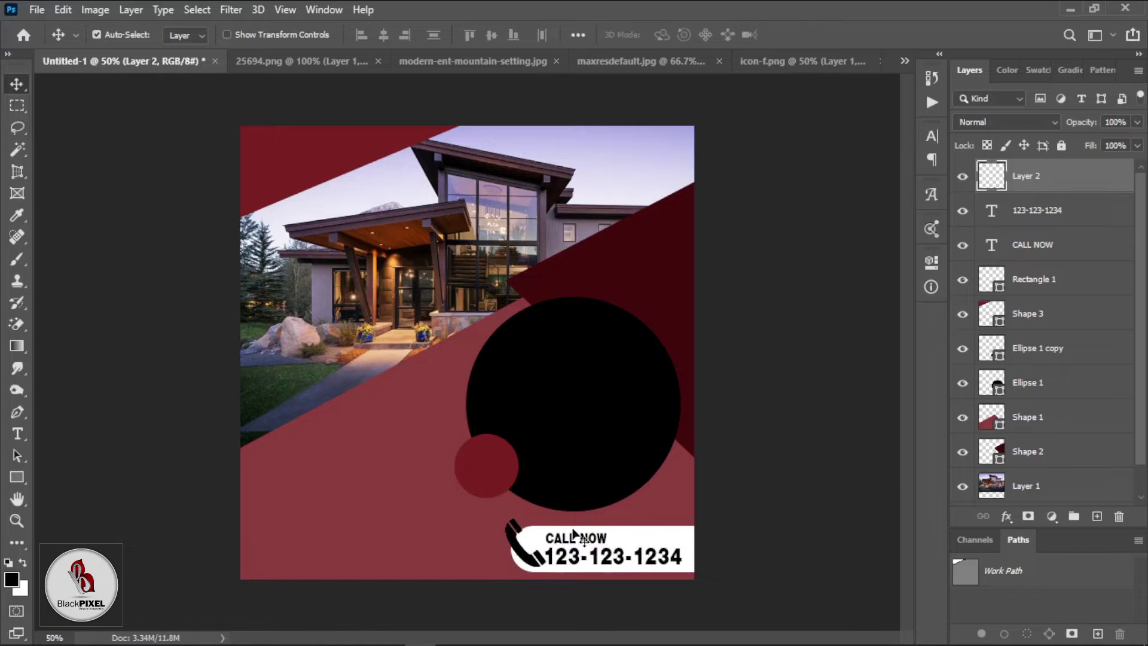
Step: Shift the white bar slightly left and stretch it wider to enclose the phone icon
drag(656, 546, 637, 545)
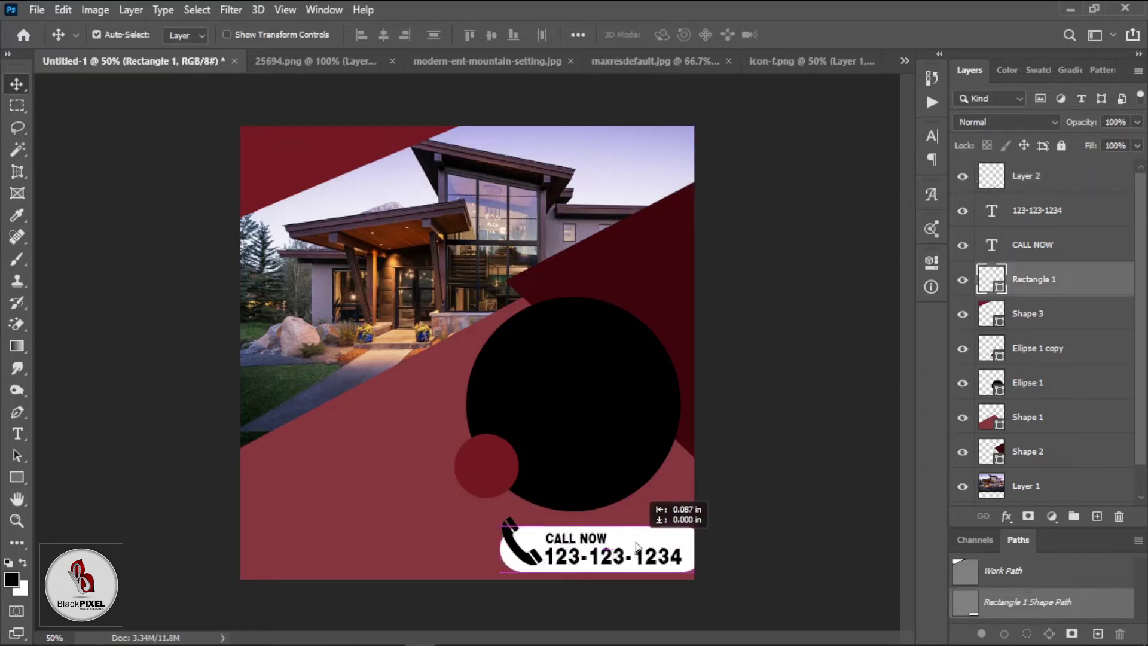
key(ctrl+t)
drag(694, 548, 729, 547)
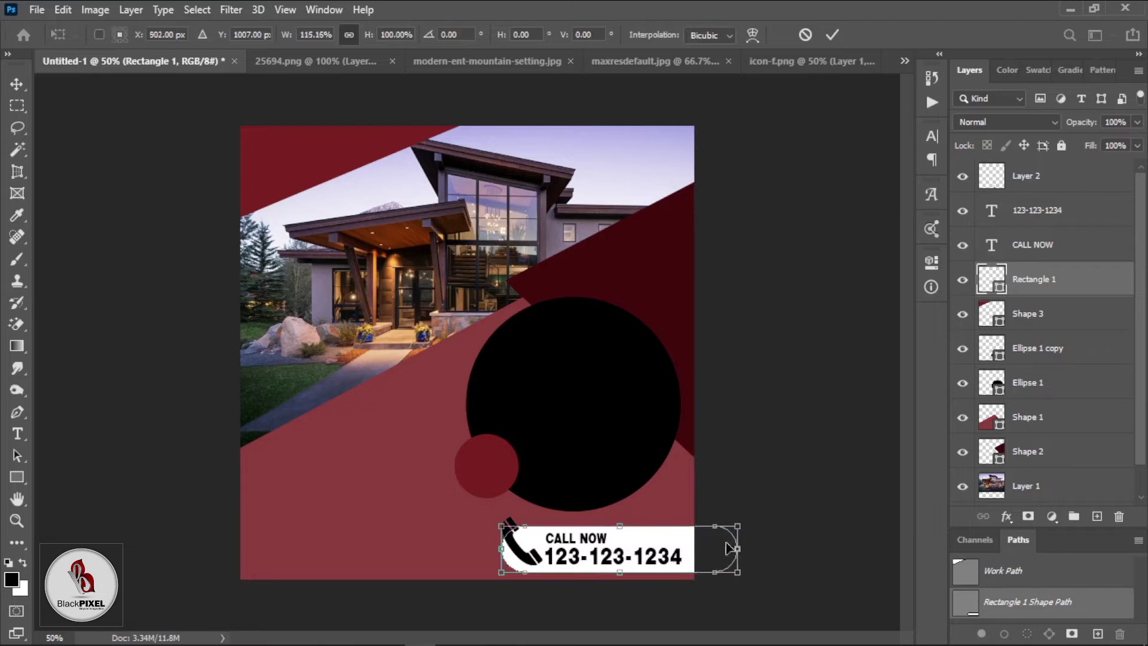
key(Return)
click(725, 524)
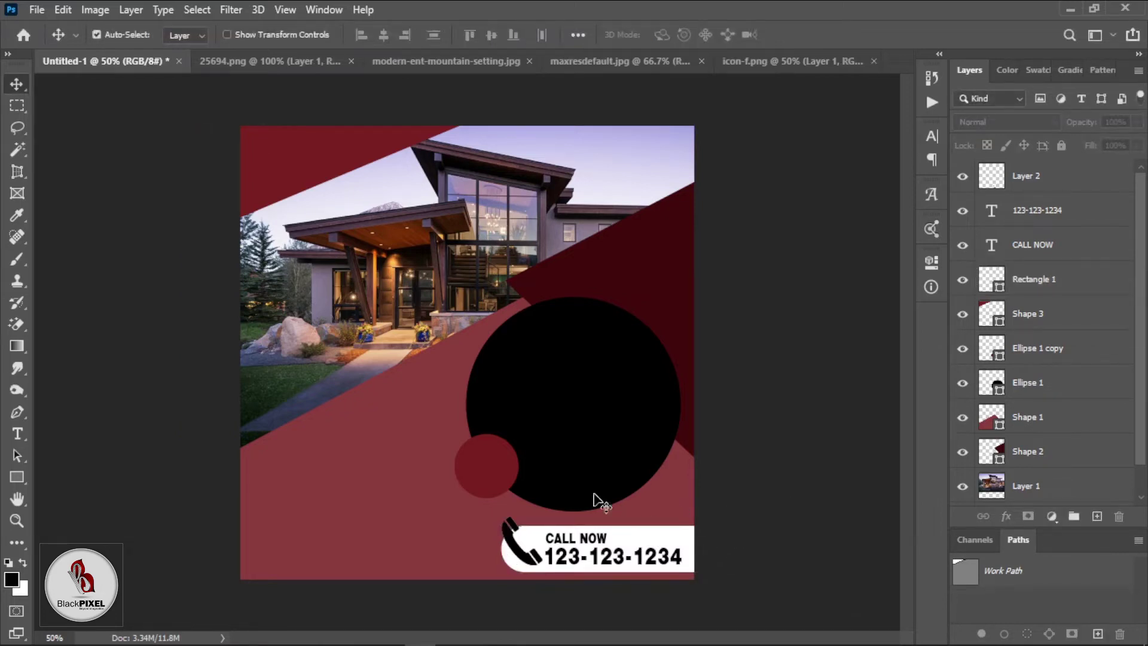
Step: Add a 'PROPERTY FEATURES' text block on the left and set it in Arial
key(ctrl+plus)
scroll(353, 418, down, 3)
key(t)
click(354, 420)
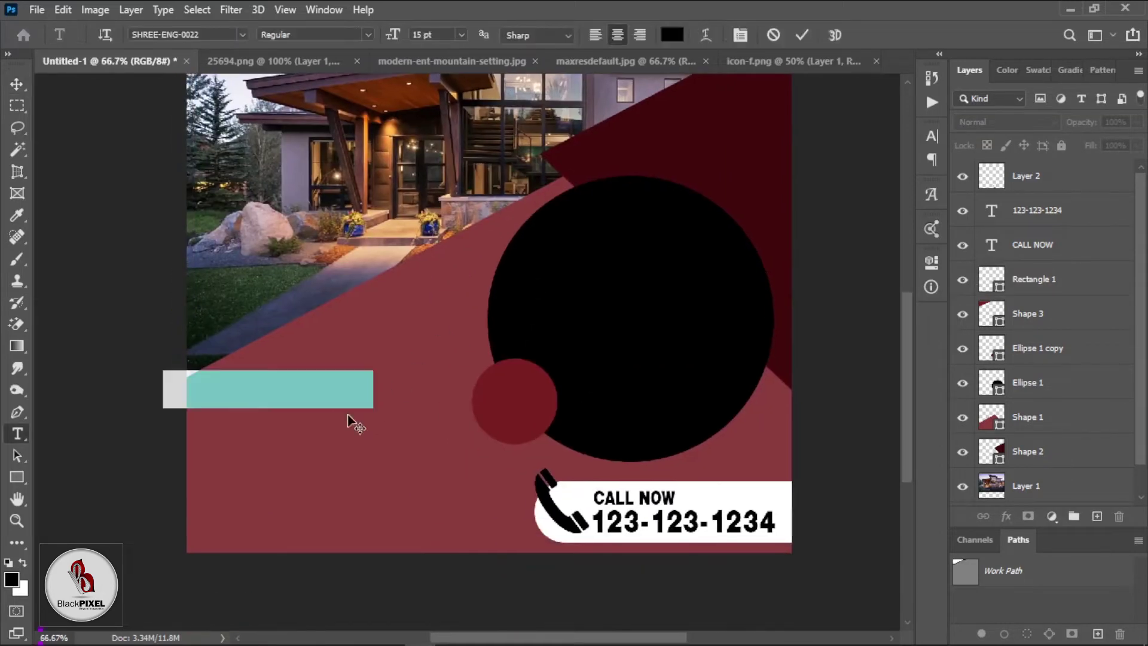
drag(371, 445, 417, 429)
text(PROPE)
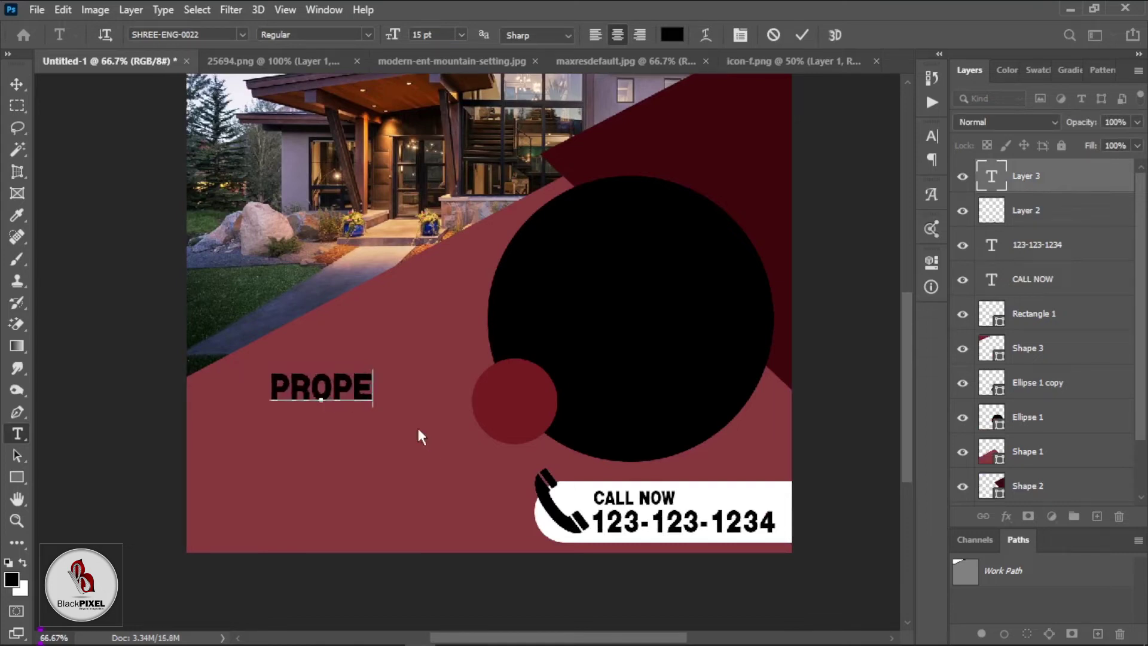
text(RTY FEAT)
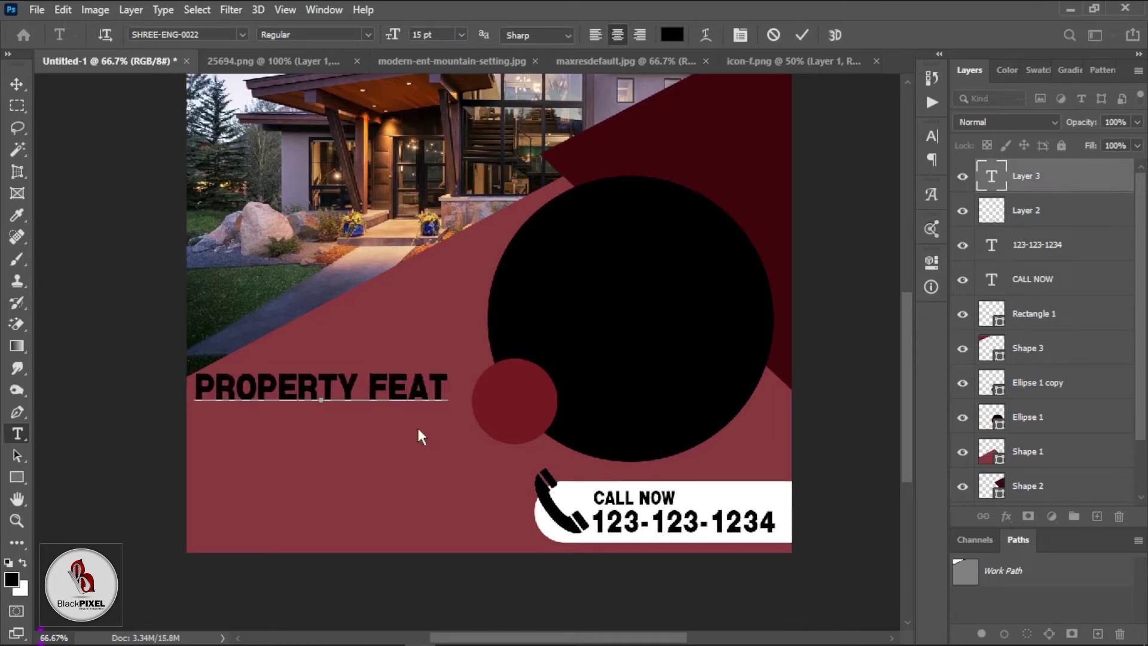
text(URES)
key(ctrl+a)
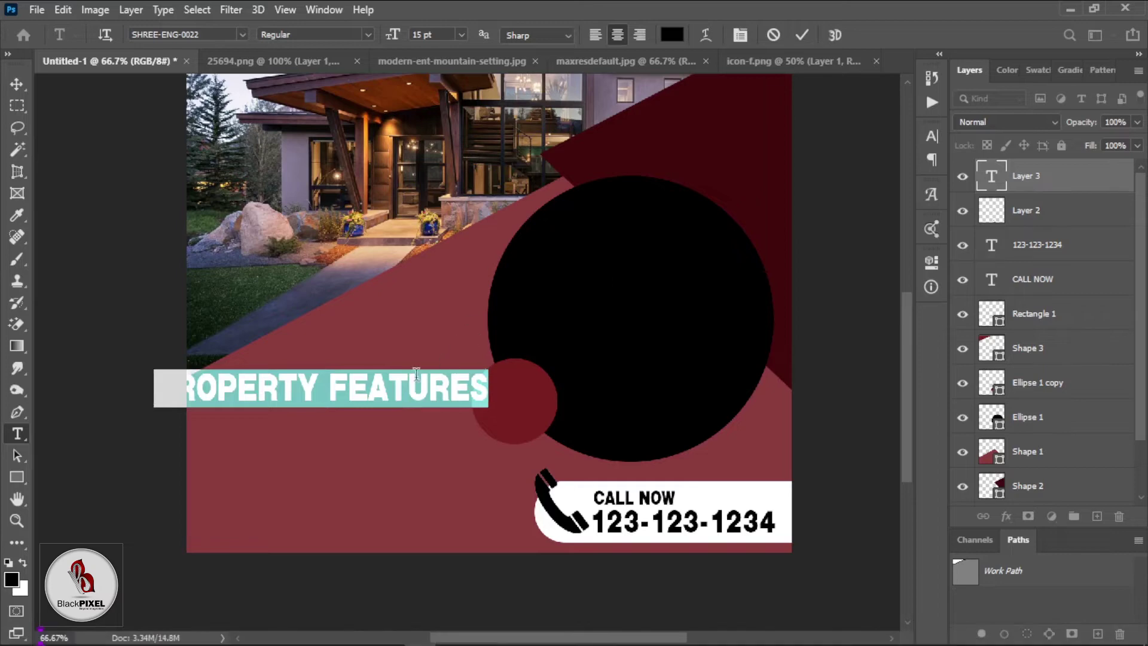
click(239, 34)
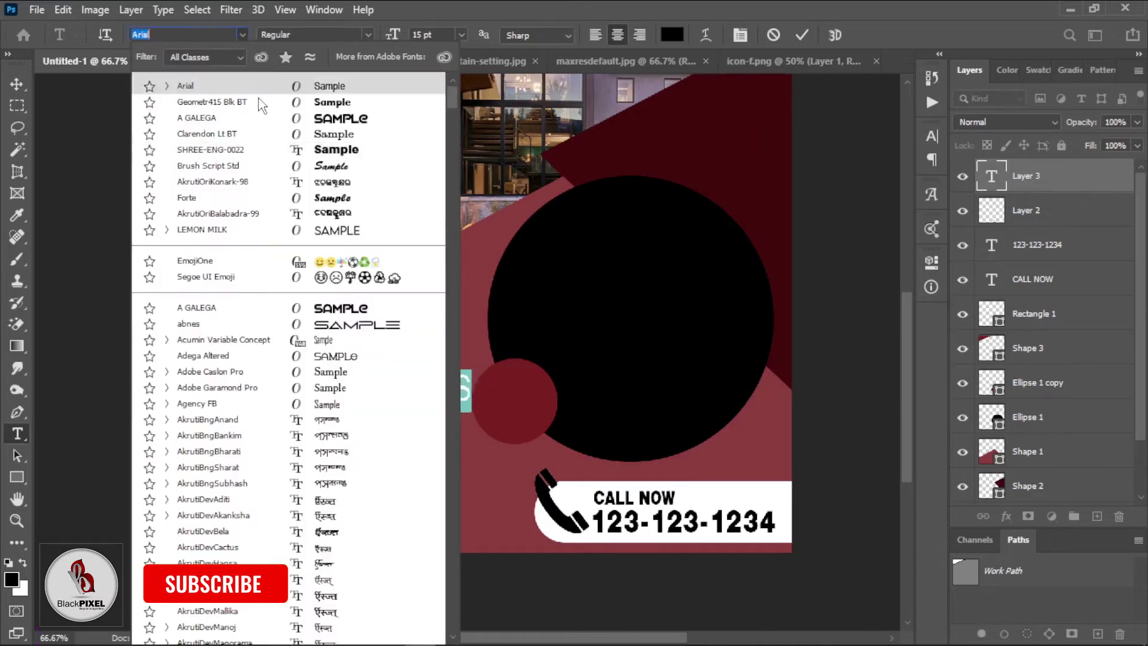
click(263, 84)
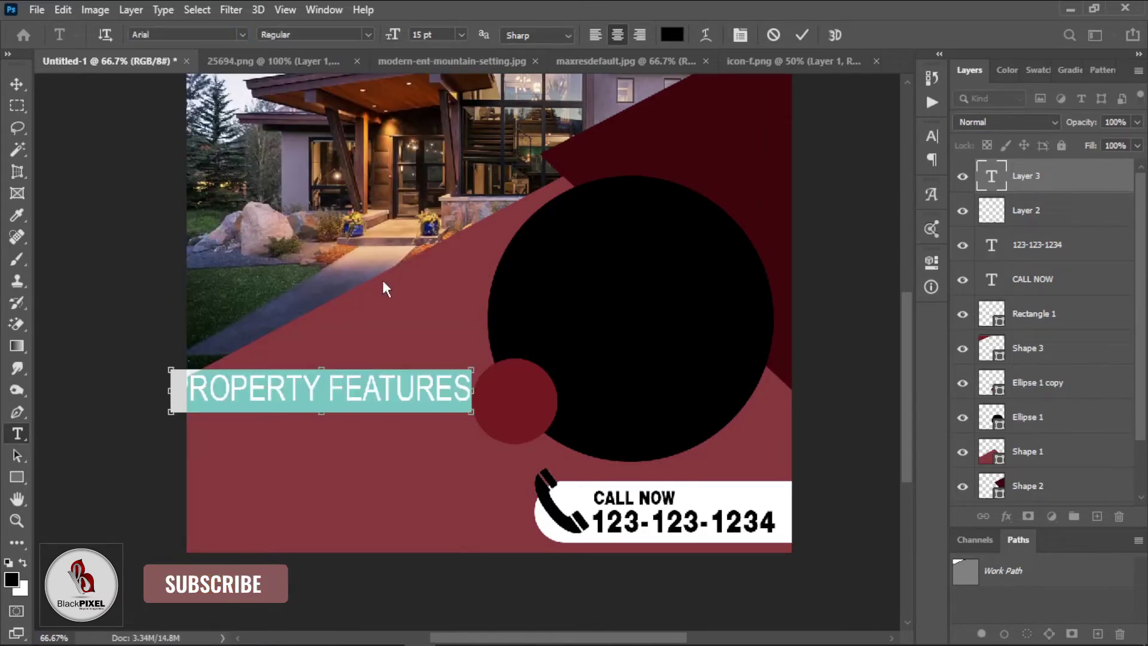
Step: Retype the heading as 'Property Features' and commit it
click(739, 35)
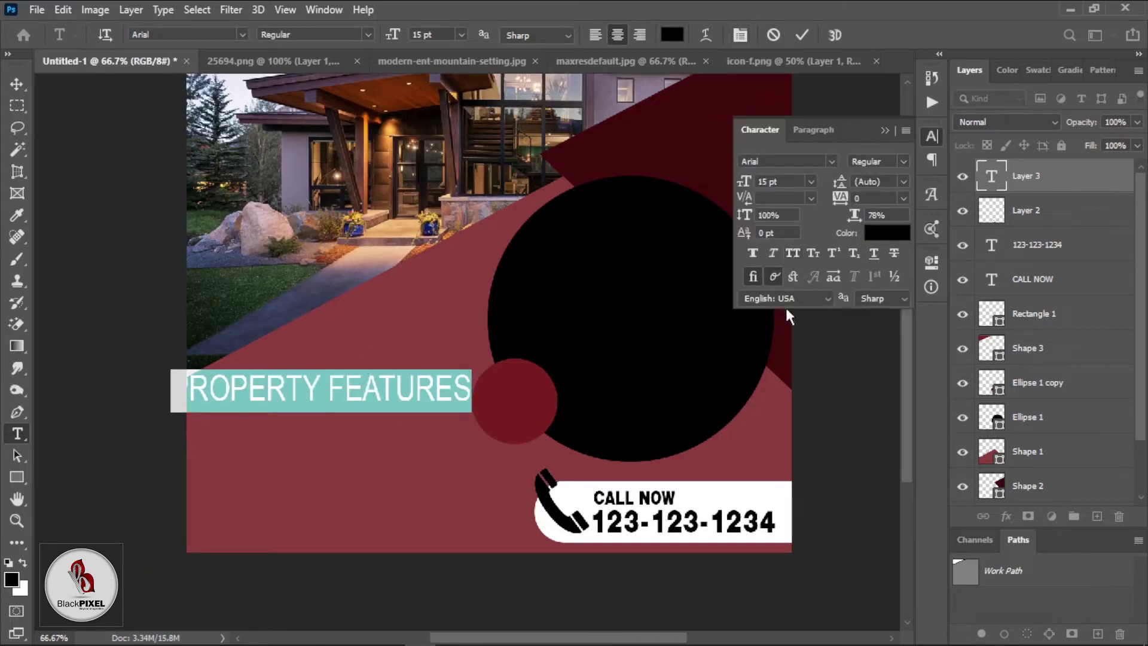
drag(344, 323, 383, 378)
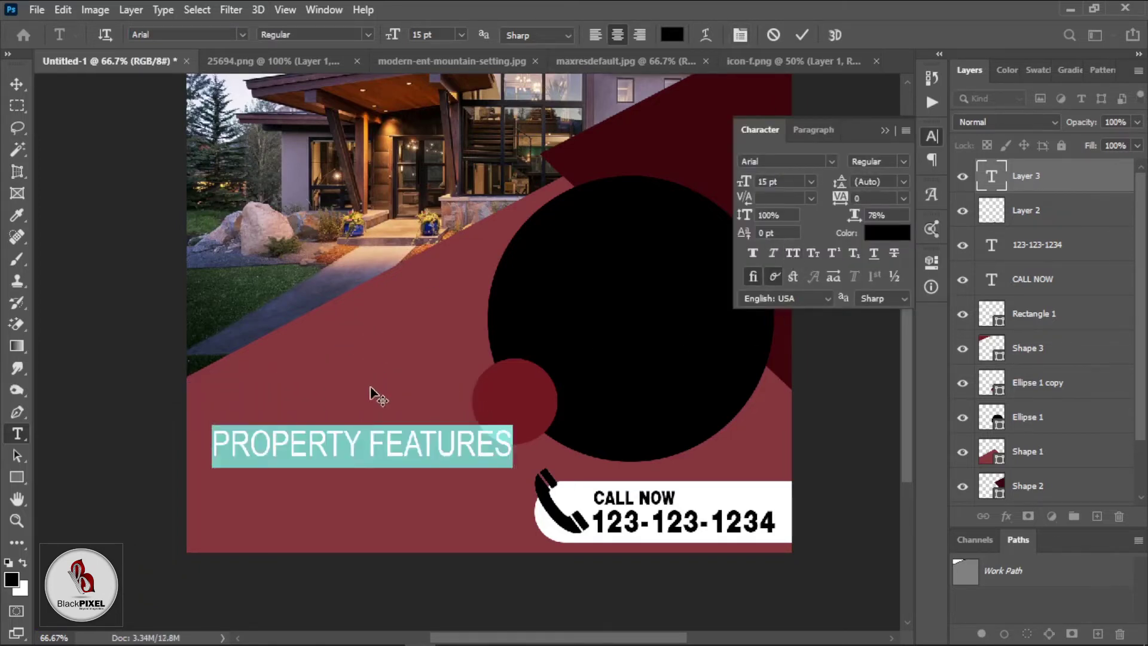
text(Propert)
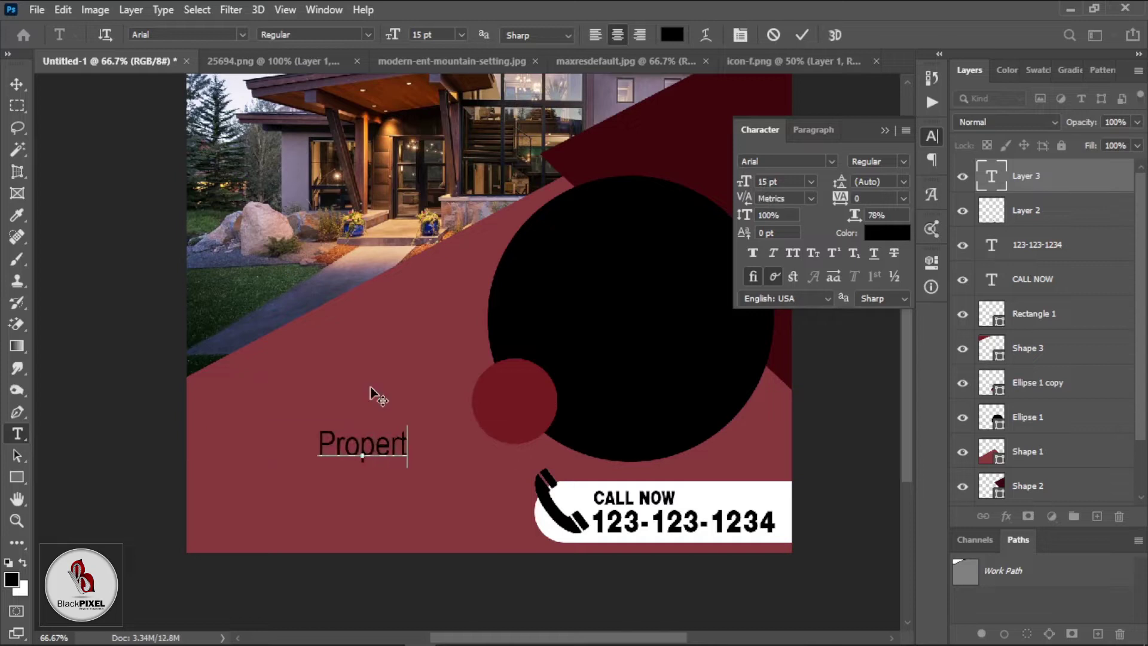
text(y Fea)
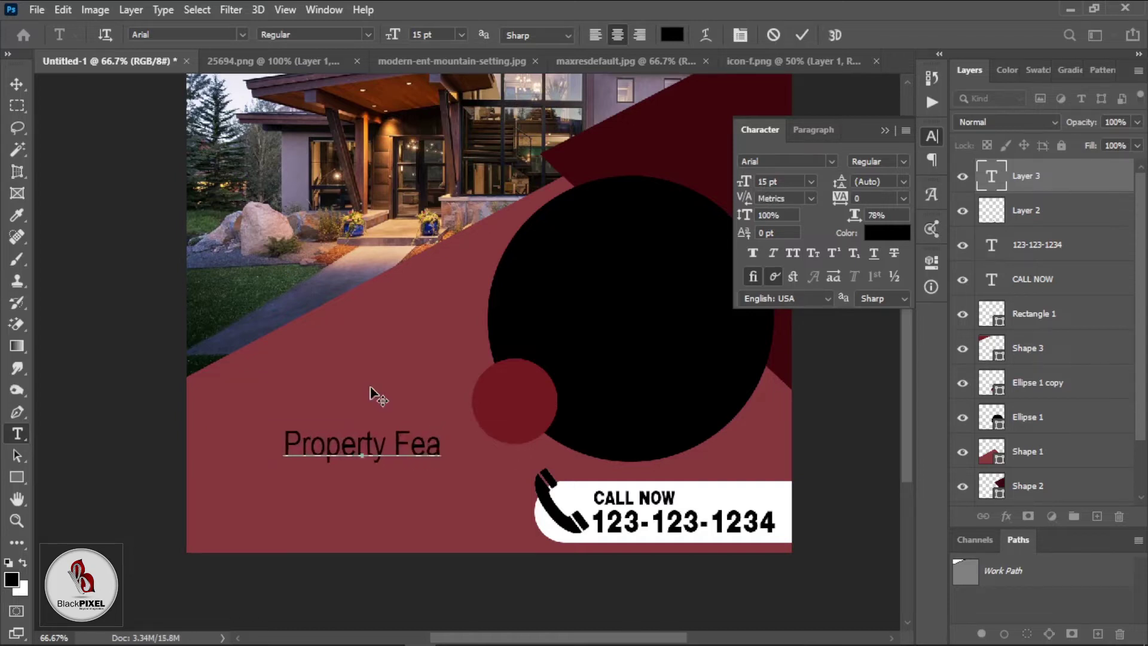
text(tur)
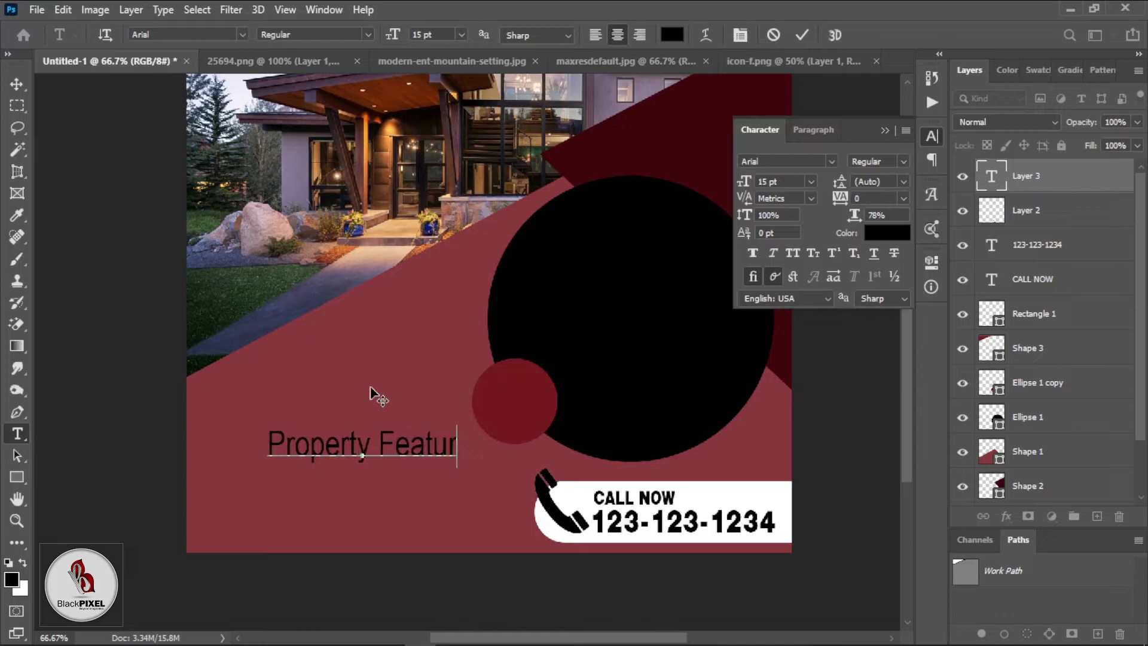
text(es)
key(ctrl+a)
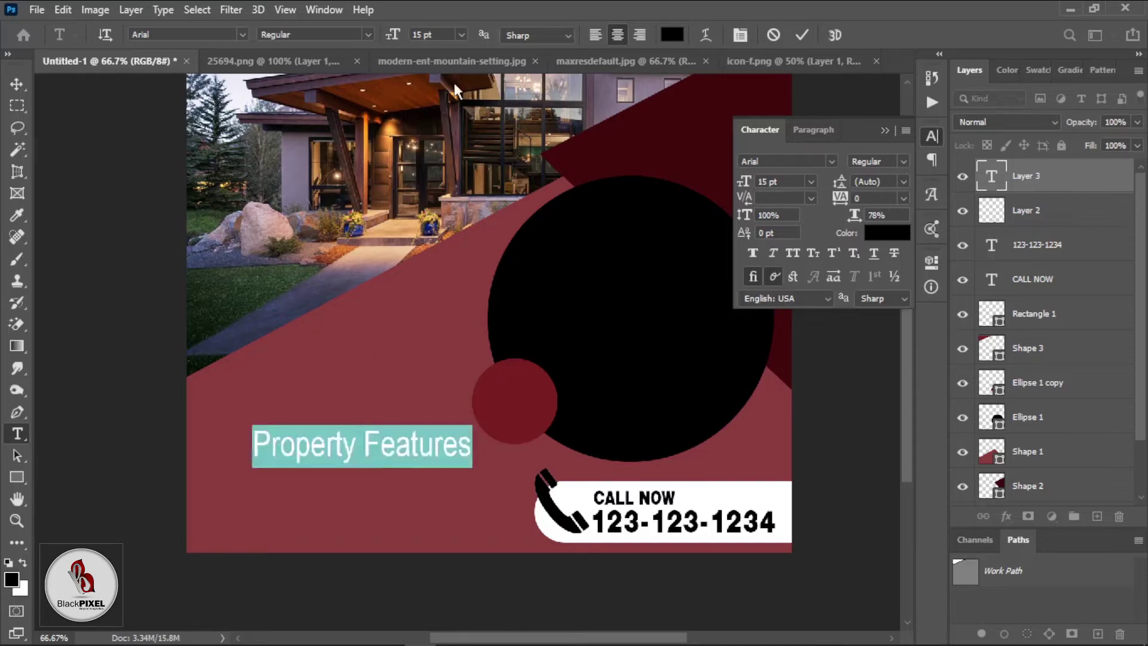
click(801, 35)
Step: Move the heading up-left onto the pink area and scale it to about 89%
drag(338, 449, 312, 390)
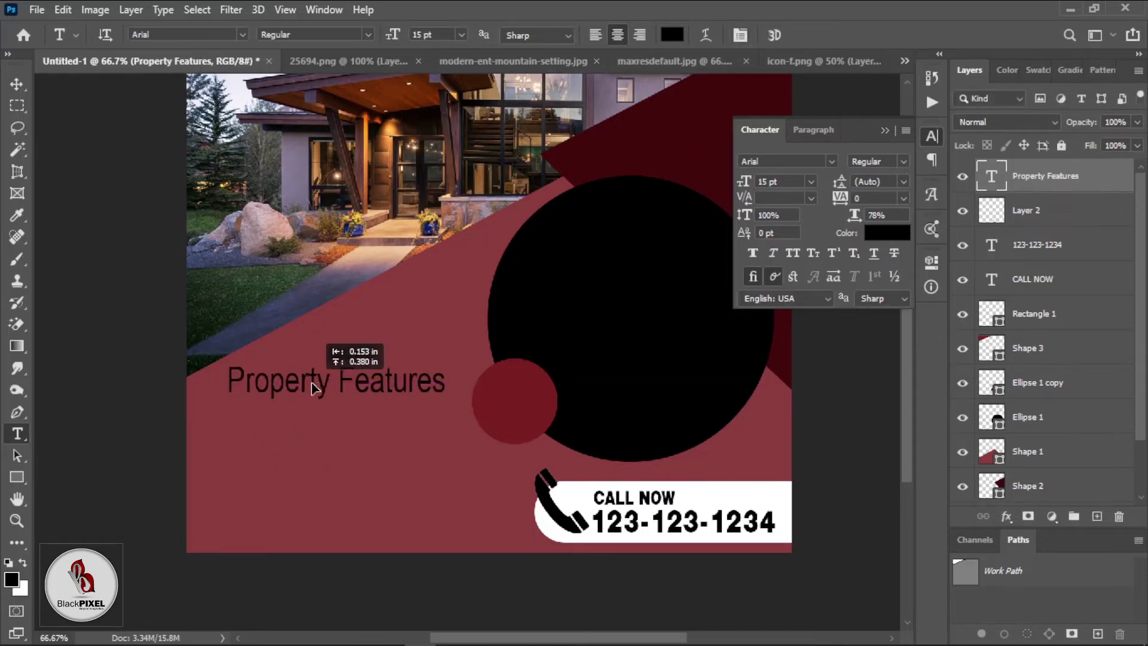
key(ctrl+t)
drag(451, 406, 423, 408)
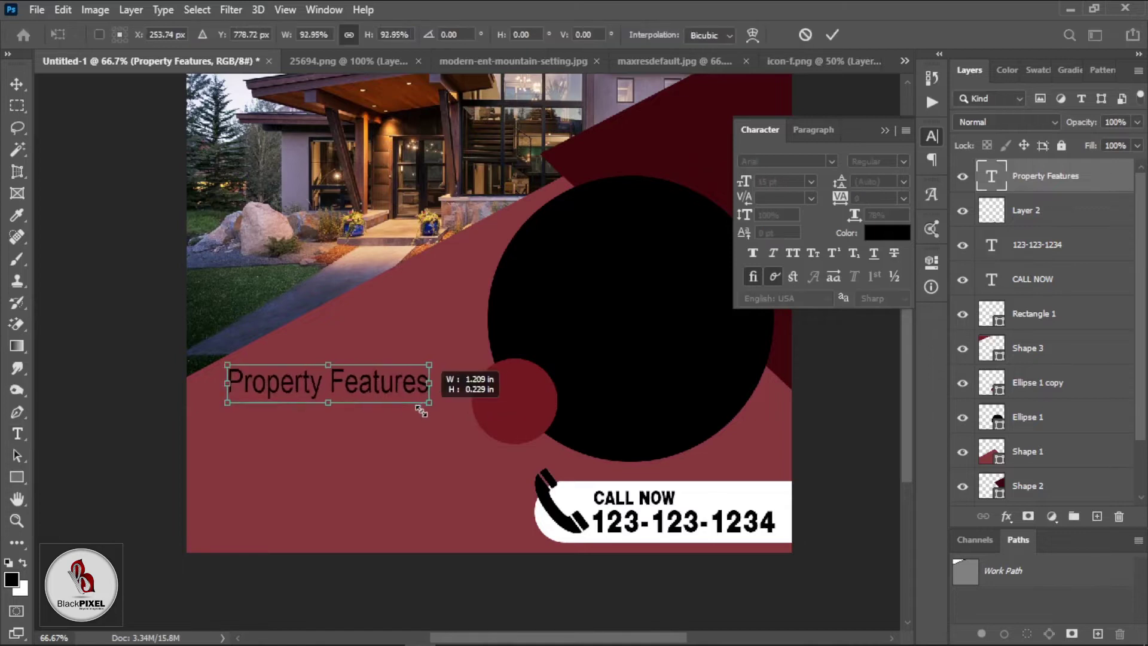
key(Return)
key(t)
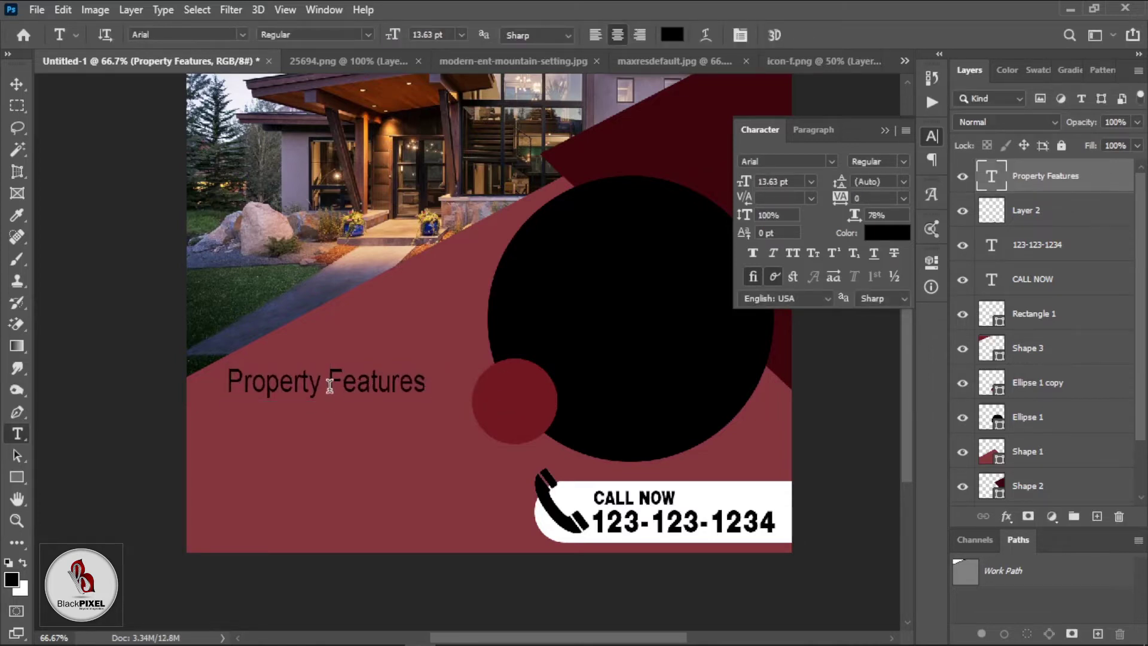
Step: Draw a placeholder paragraph box below the heading with 6 pt text and 7 pt leading
drag(227, 406, 424, 443)
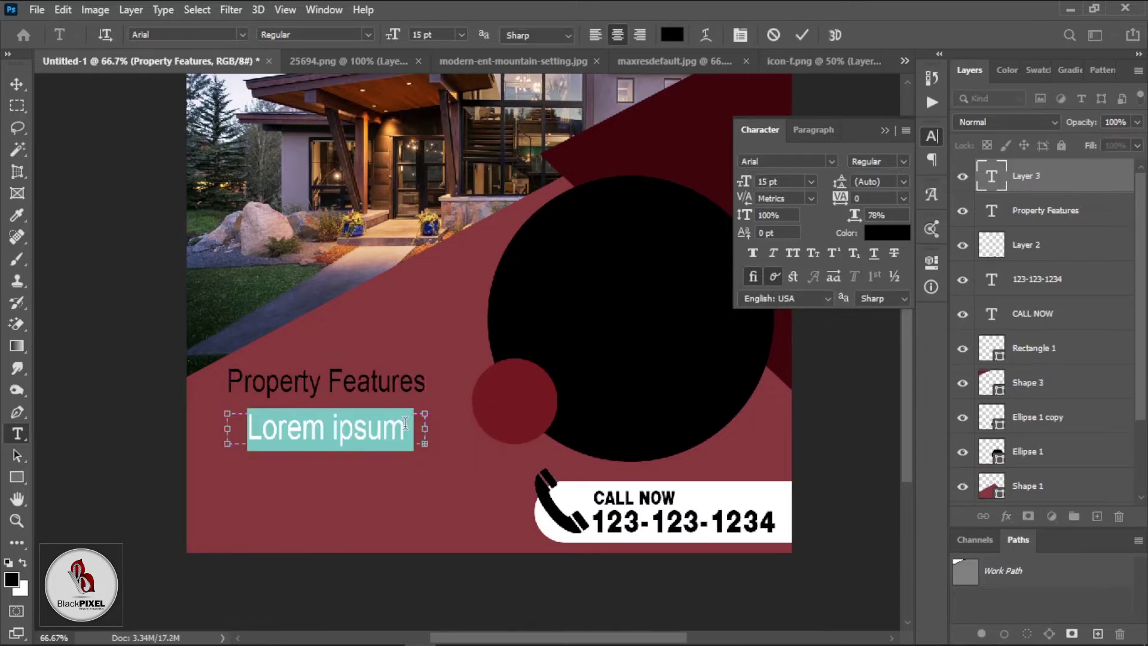
key(ctrl+shift+comma)
key(ctrl+shift+comma)
key(ctrl+shift+comma)
key(ctrl+shift+comma)
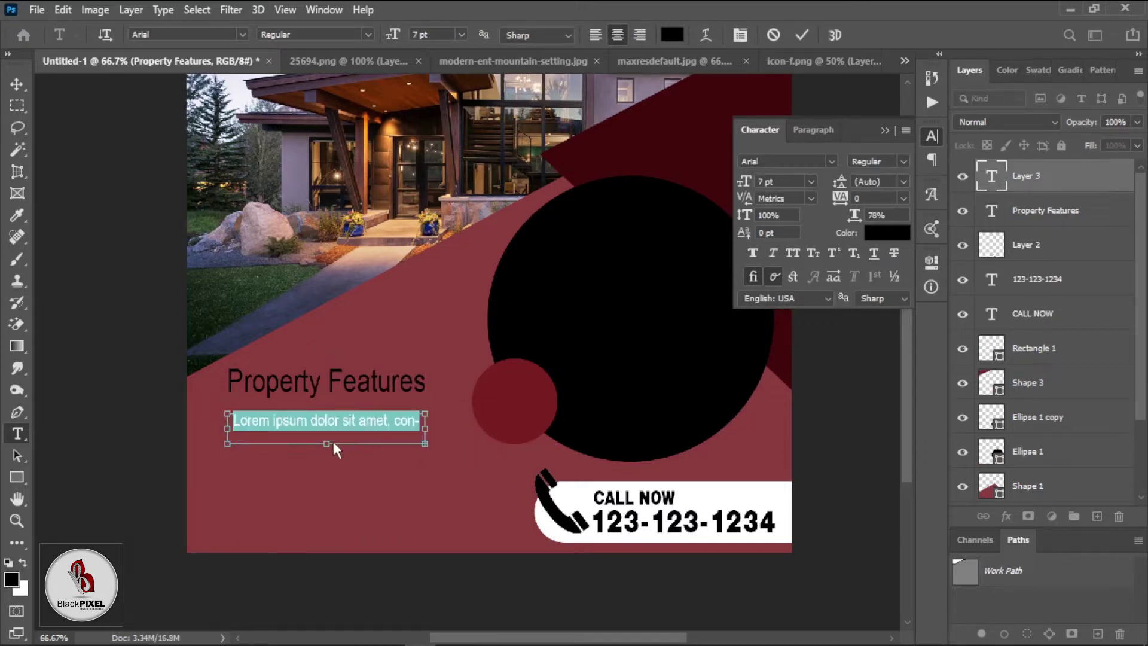
key(ctrl+shift+comma)
key(alt+Down)
key(alt+Down)
key(alt+Down)
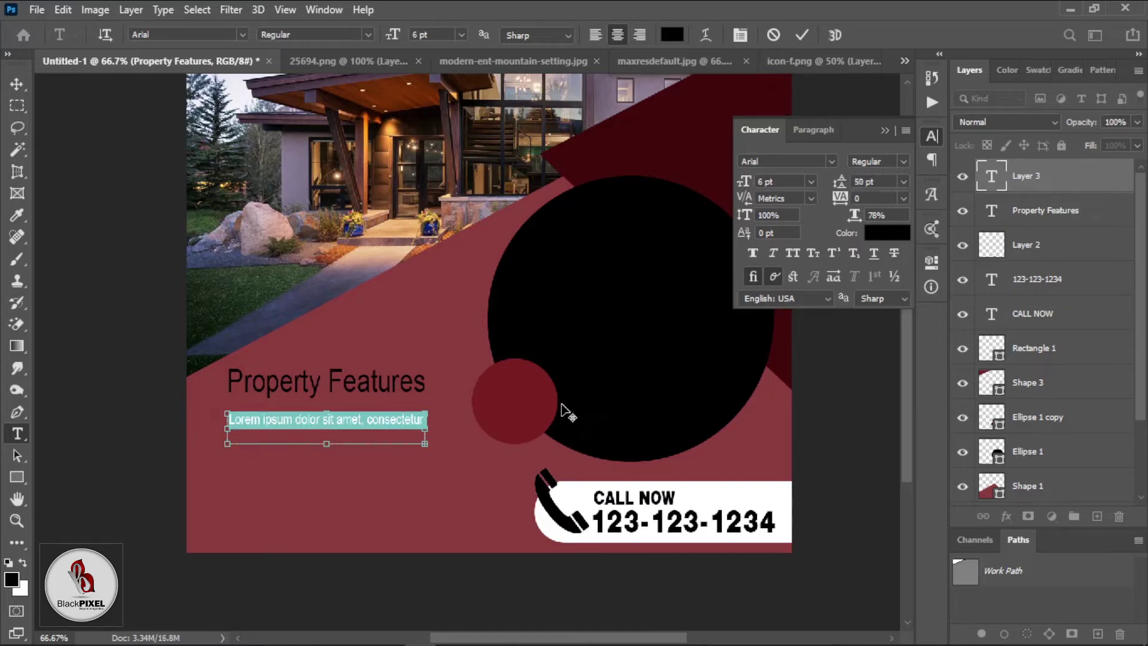
text(5)
key(Return)
key(alt+Down)
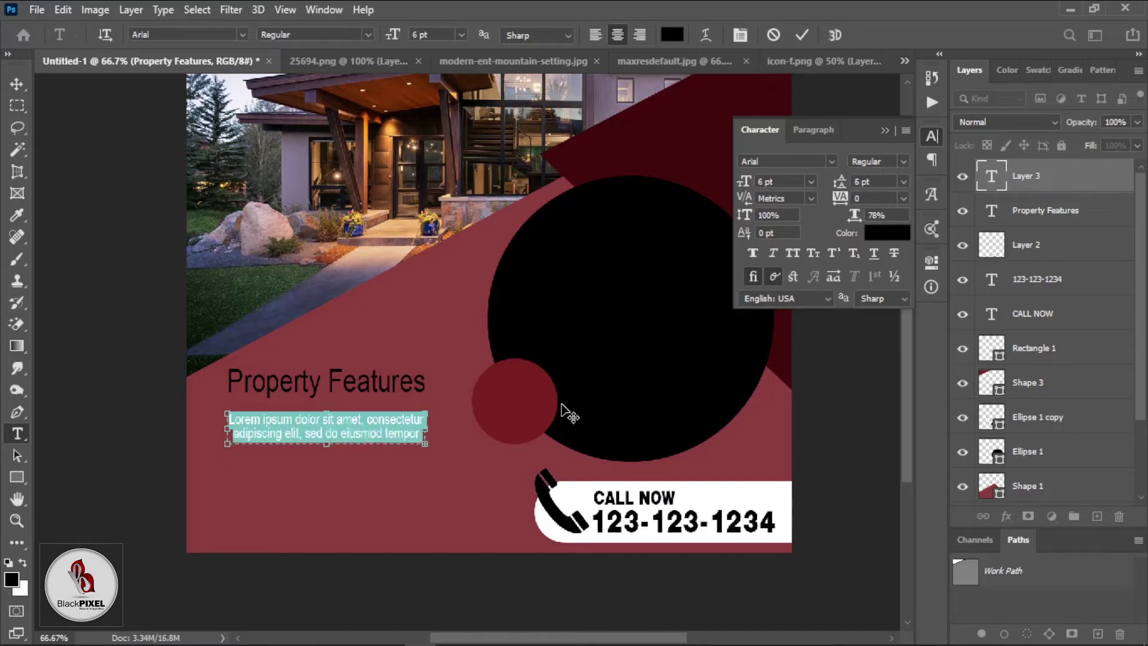
Step: Set the paragraph to Justify All, commit it and nudge it up slightly
click(813, 129)
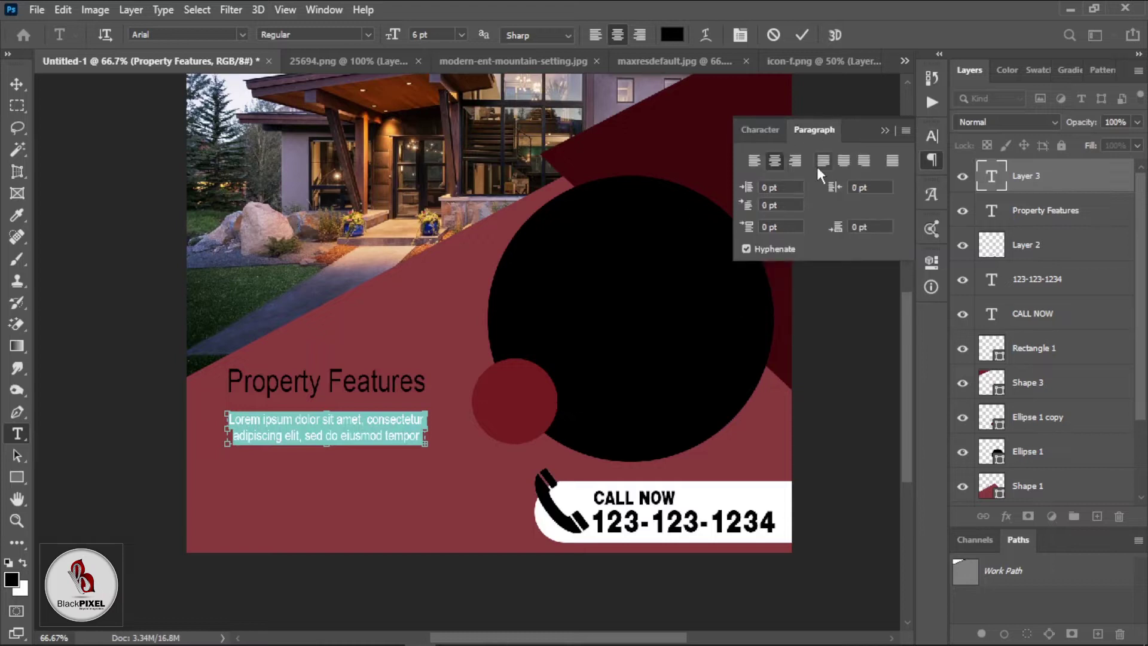
click(891, 160)
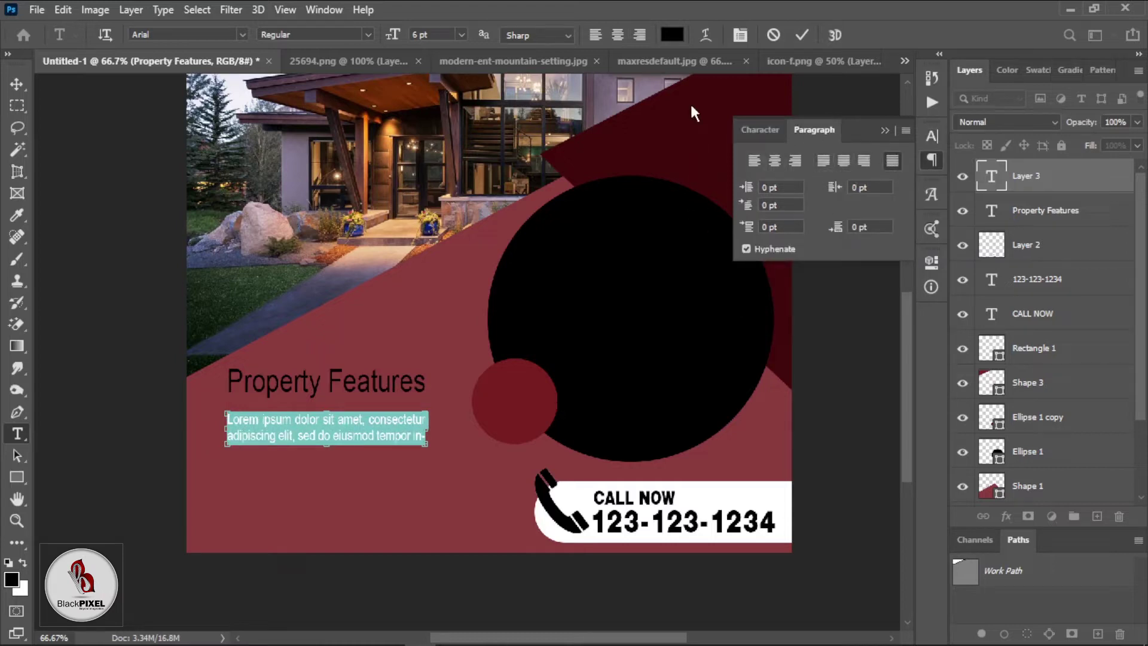
click(801, 34)
key(v)
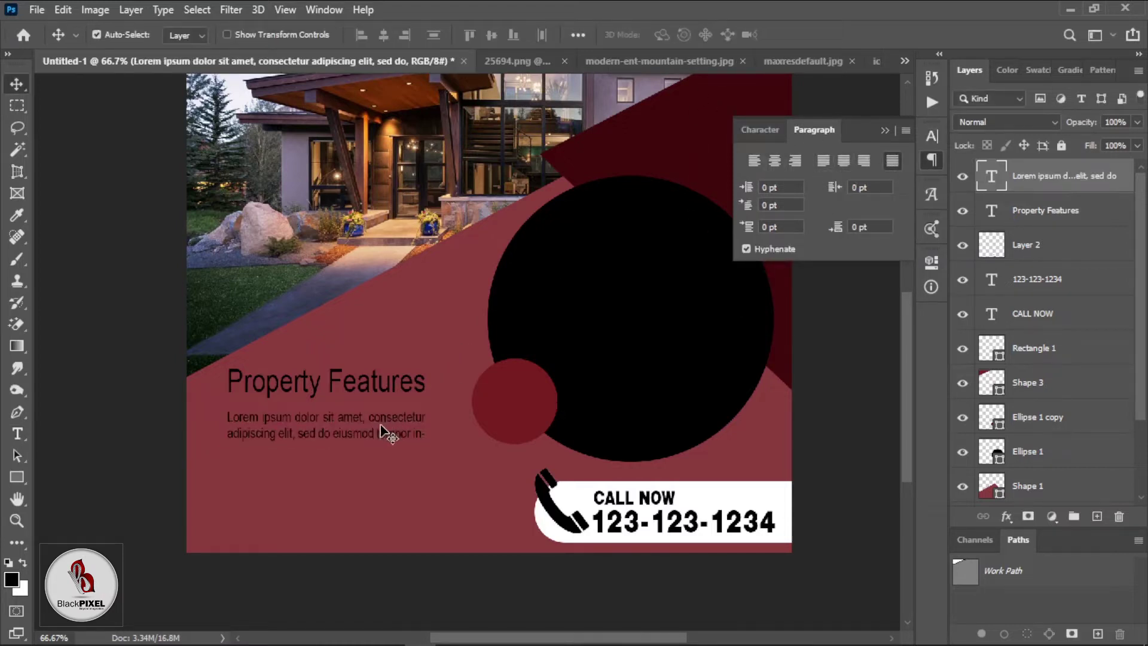
key(Up)
key(Up)
key(Up)
click(67, 396)
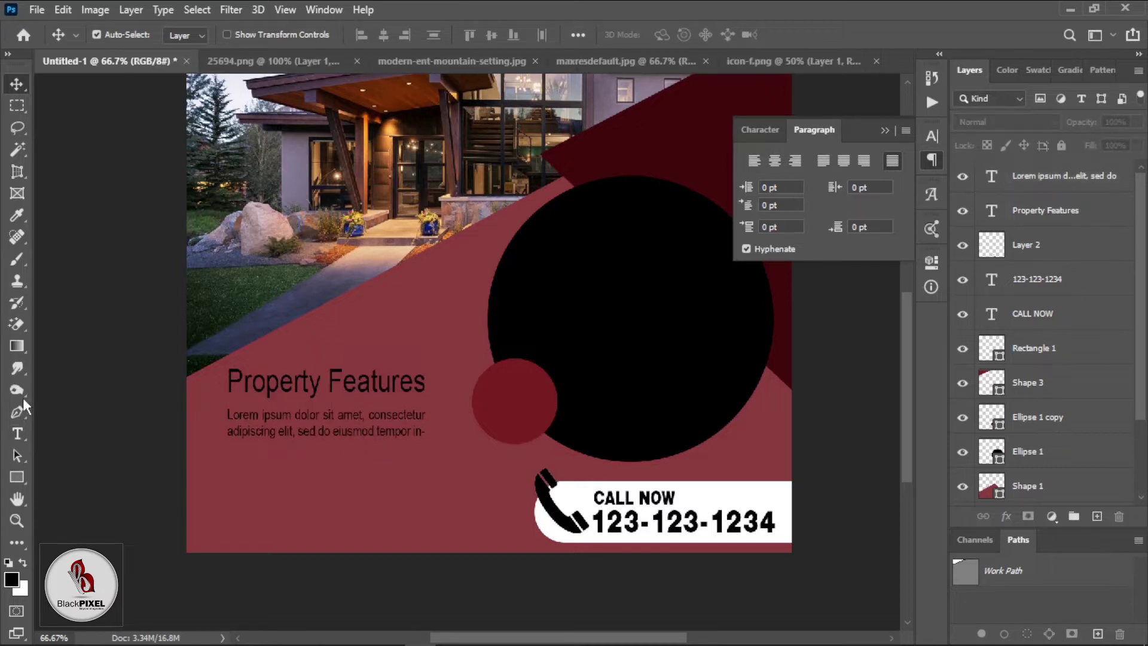
Step: Draw a thin black underline under 'Features' and Alt-drag a copy of the paragraph below
click(17, 477)
drag(422, 396, 320, 394)
click(16, 87)
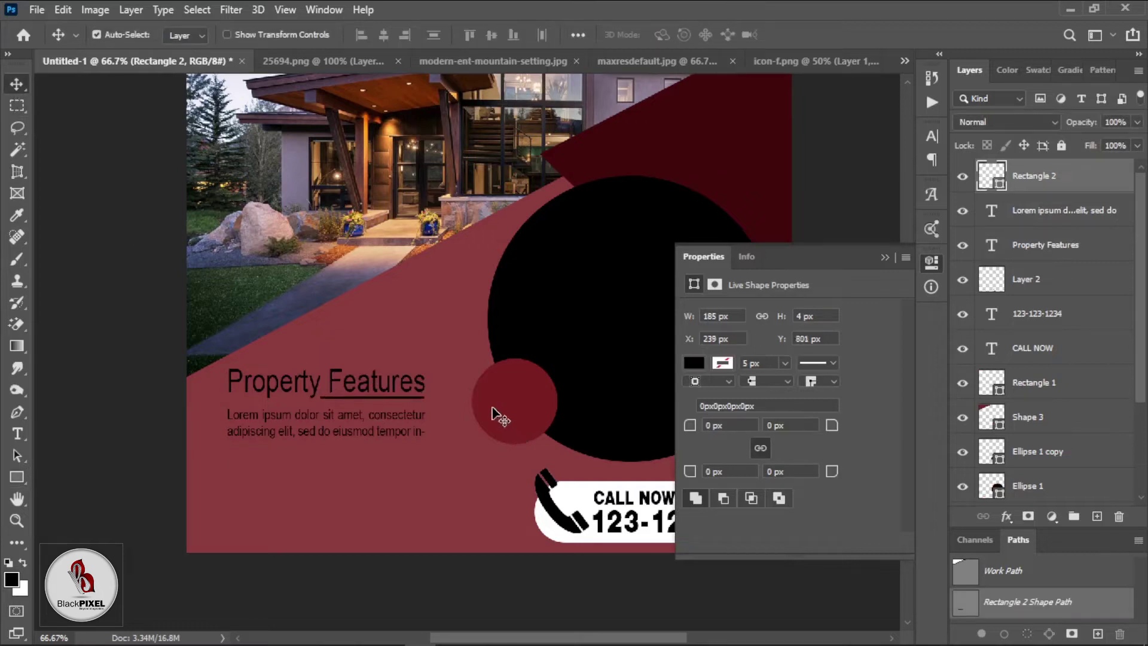
mouse_move(263, 433)
mouse_down()
mouse_move(260, 504)
mouse_move(339, 513)
mouse_up()
Step: Shrink the copied paragraph to a single 7 pt 'Lorem ipsum dolor sit' line and nudge it up
click(22, 439)
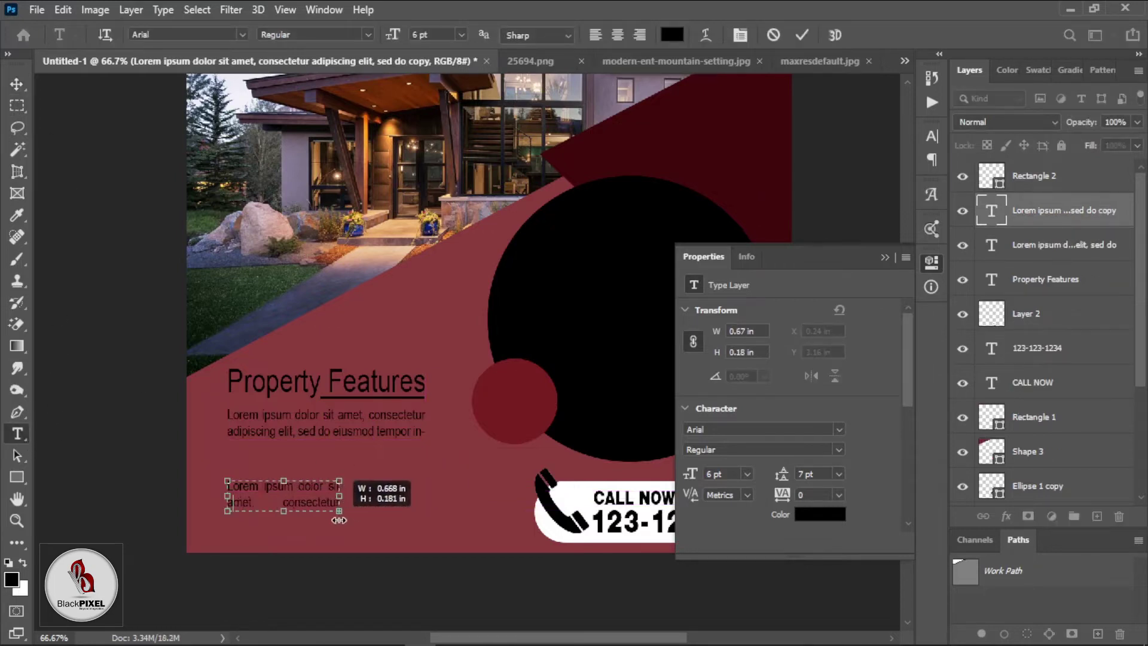
mouse_move(339, 519)
mouse_down()
mouse_move(305, 501)
mouse_move(357, 501)
mouse_up()
key(ctrl+a)
key(ctrl+shift+period)
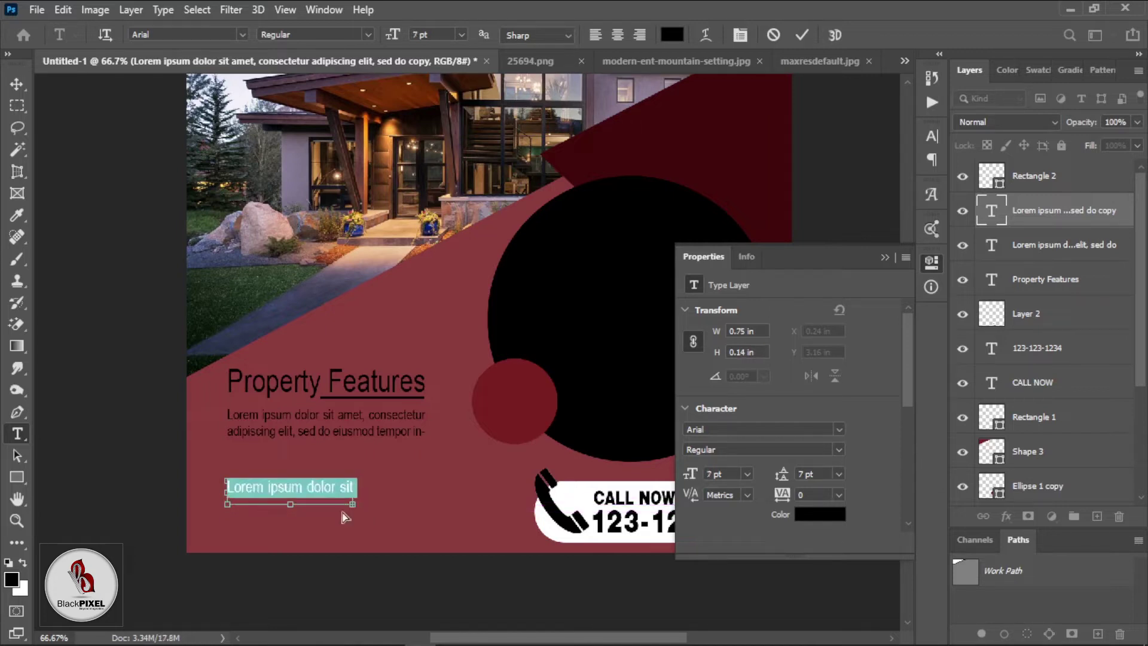
click(16, 85)
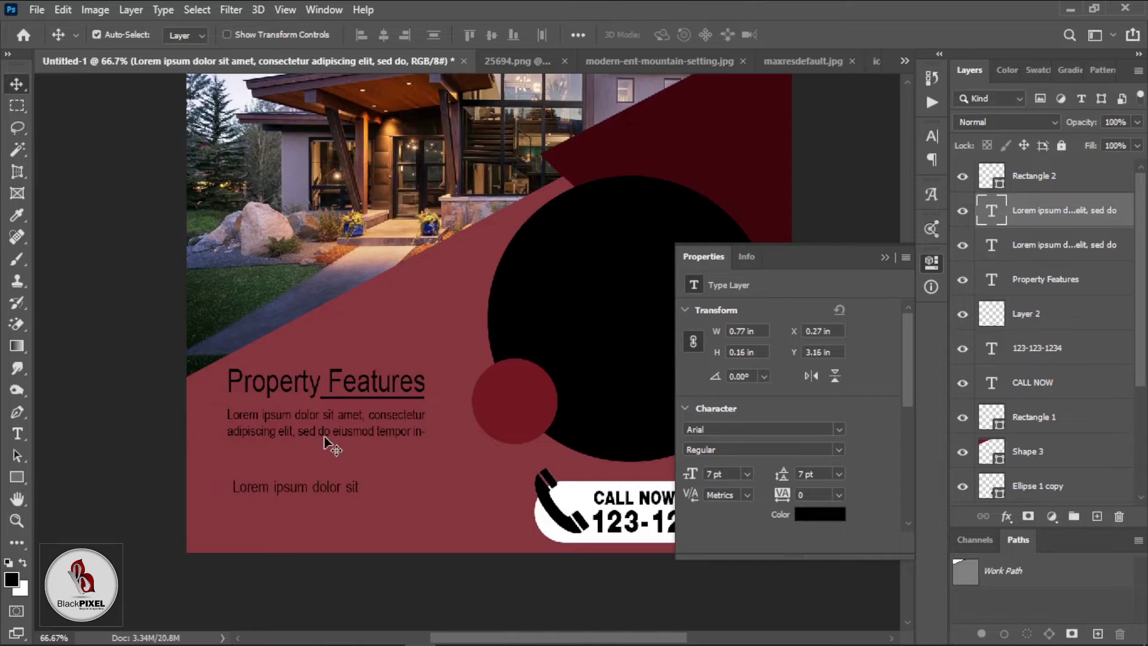
key(shift+Up)
key(shift+Up)
key(shift+Up)
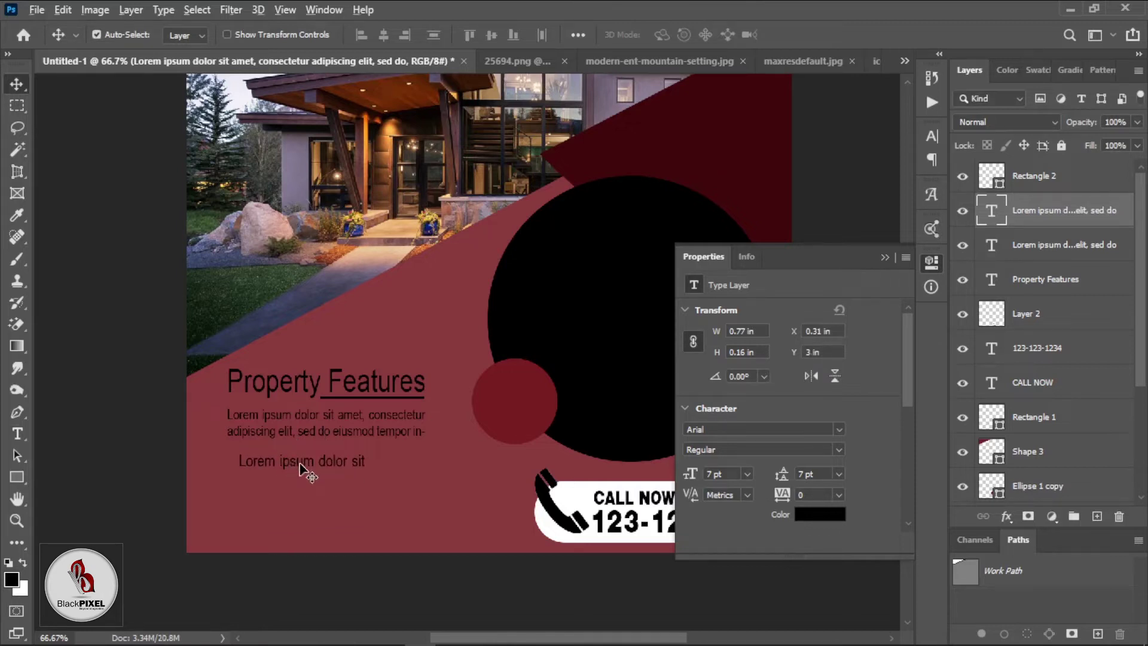
Step: Duplicate the line into three rows and a second column, then position both columns below the paragraph
mouse_move(299, 463)
mouse_down()
mouse_move(292, 507)
mouse_move(326, 507)
mouse_up()
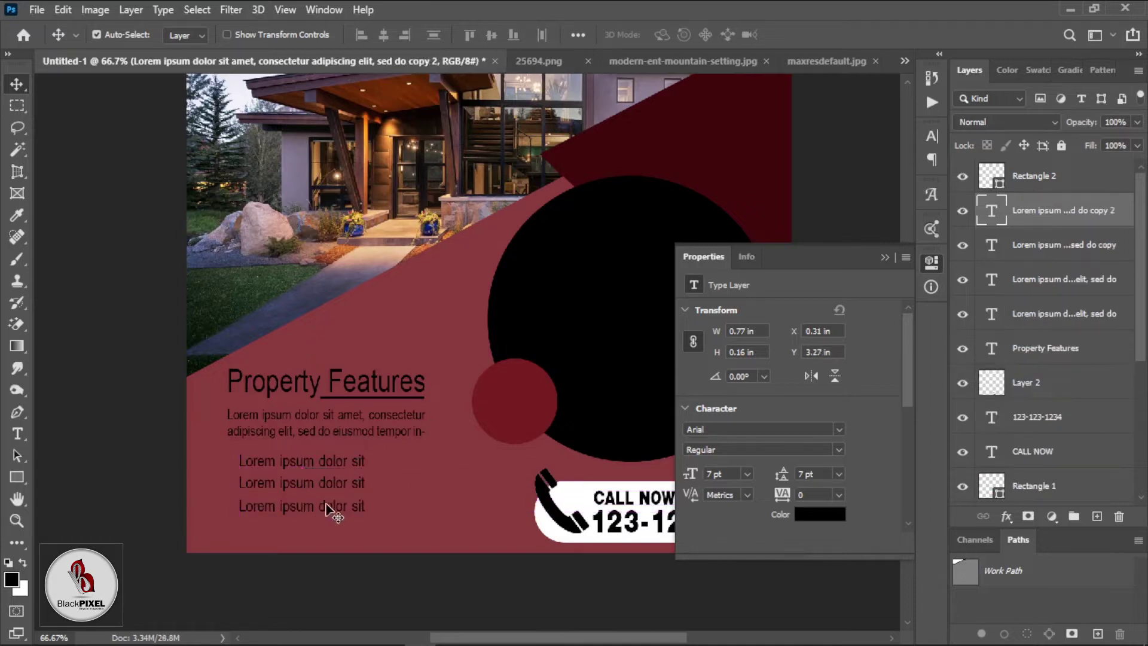
shift+click(305, 485)
shift+click(306, 463)
drag(306, 464, 441, 467)
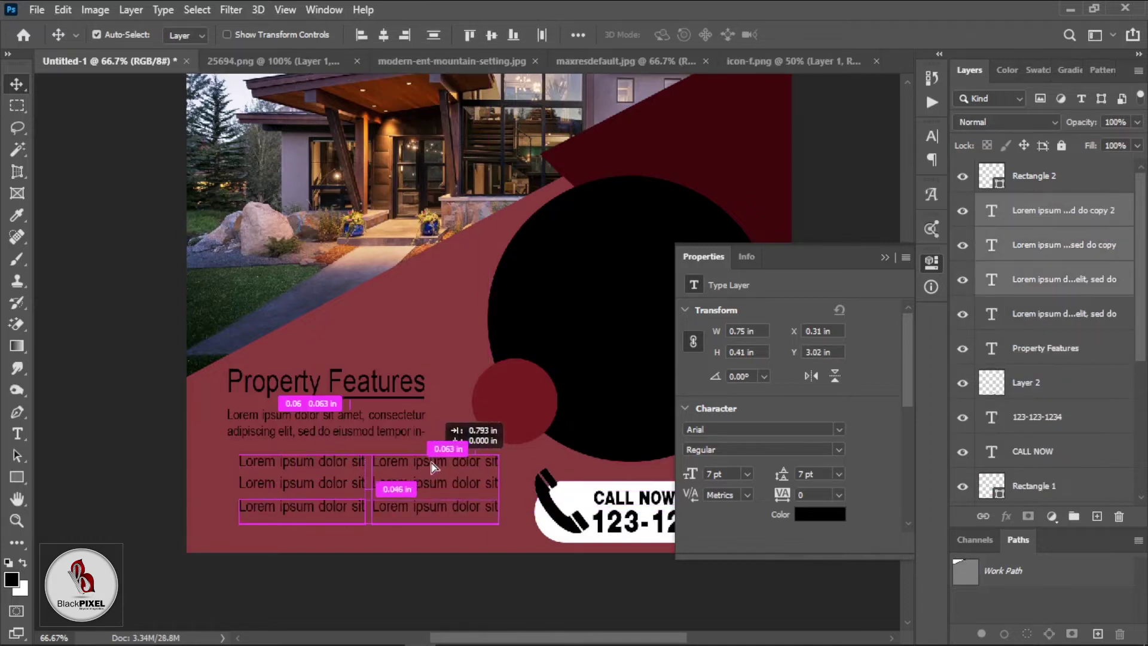
shift+click(335, 507)
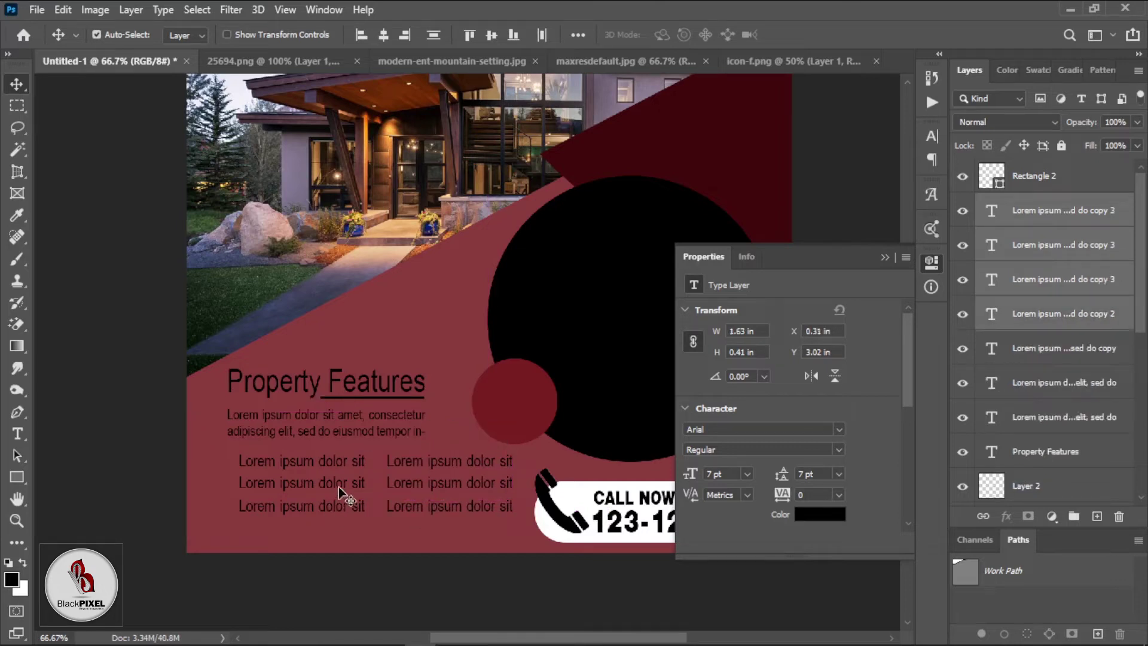
shift+click(350, 483)
drag(344, 462, 334, 478)
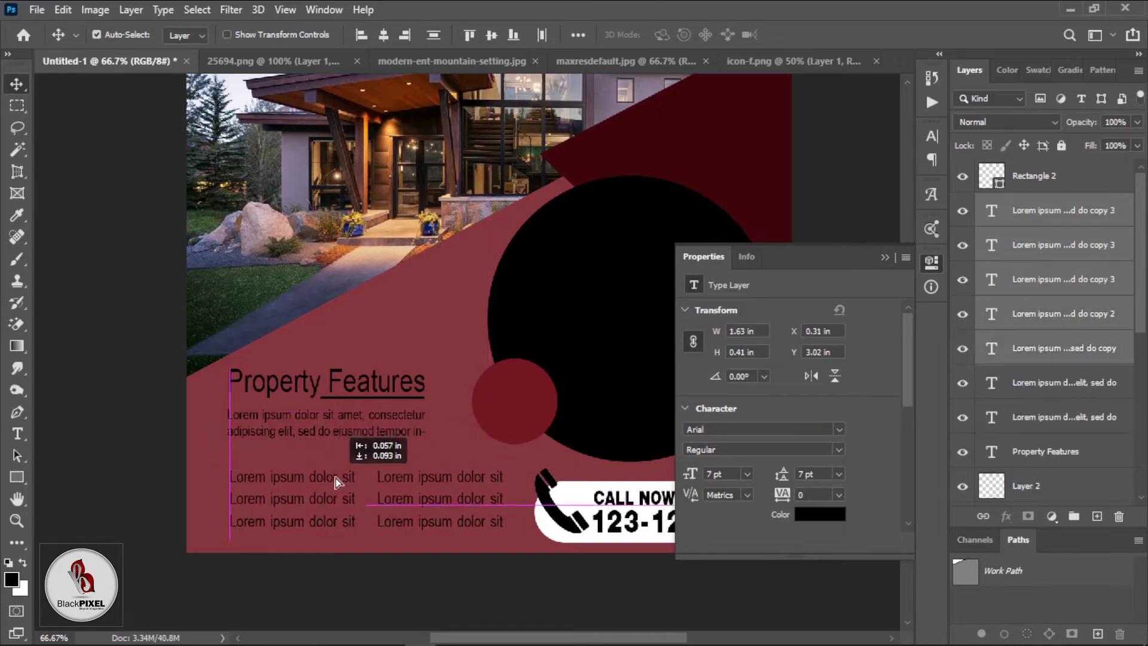
drag(336, 480, 320, 481)
Step: Select the heading, underline and paragraph, nudge them left and down, and enlarge them to about 111%
click(126, 481)
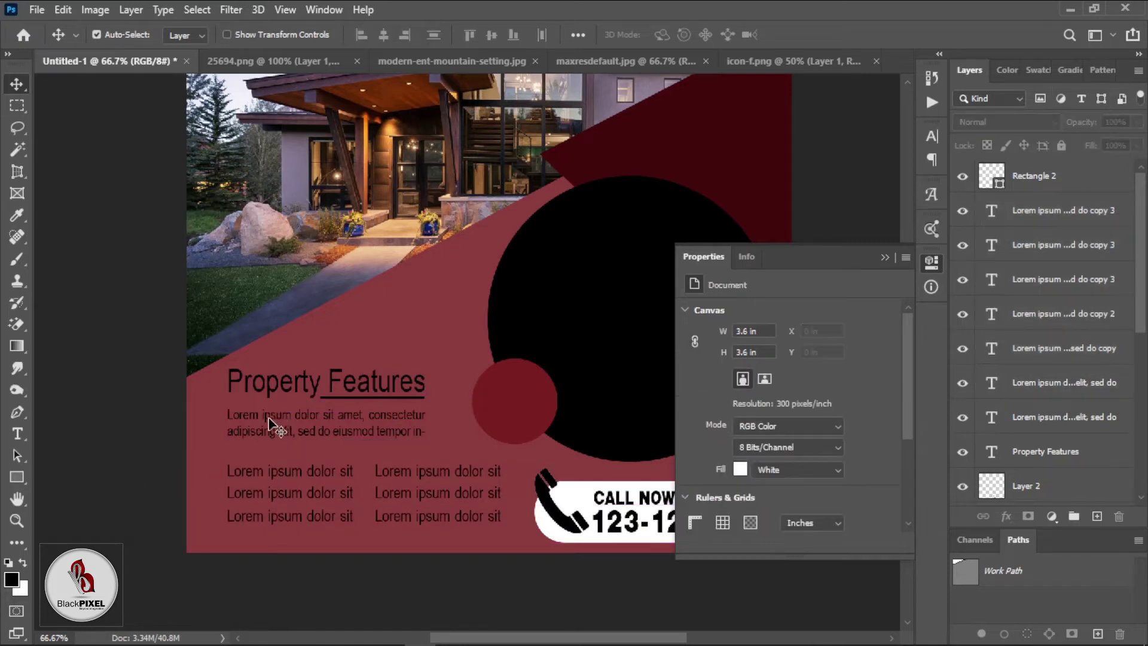
click(277, 423)
shift+click(305, 398)
shift+click(330, 398)
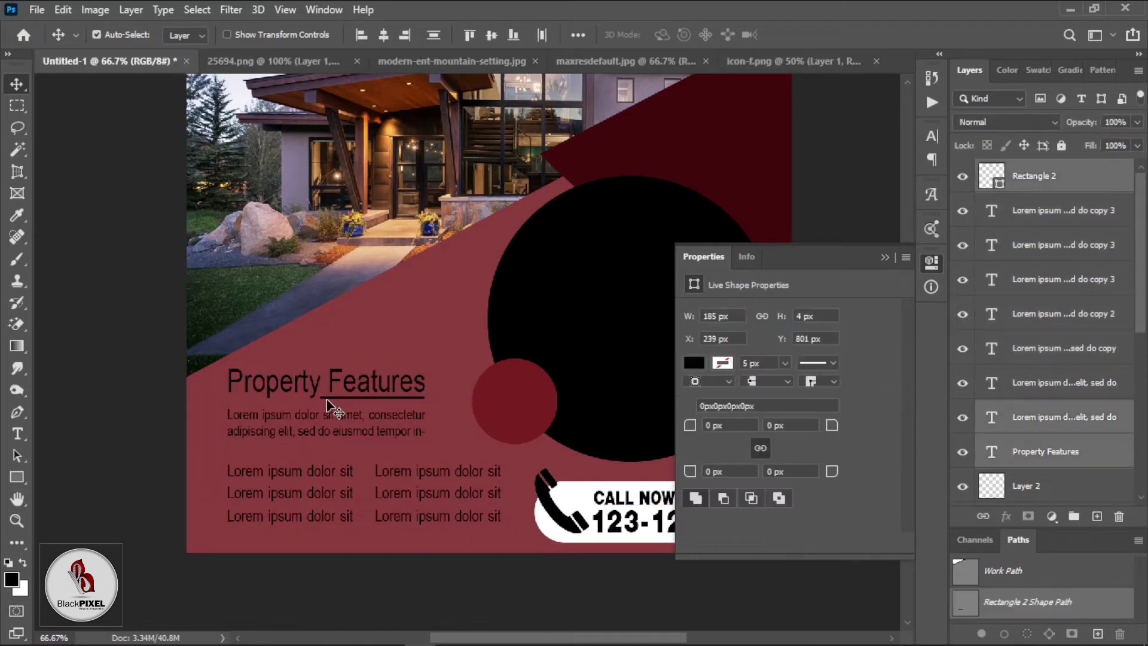
key(shift+Left)
key(shift+Left)
key(shift+Left)
key(shift+Left)
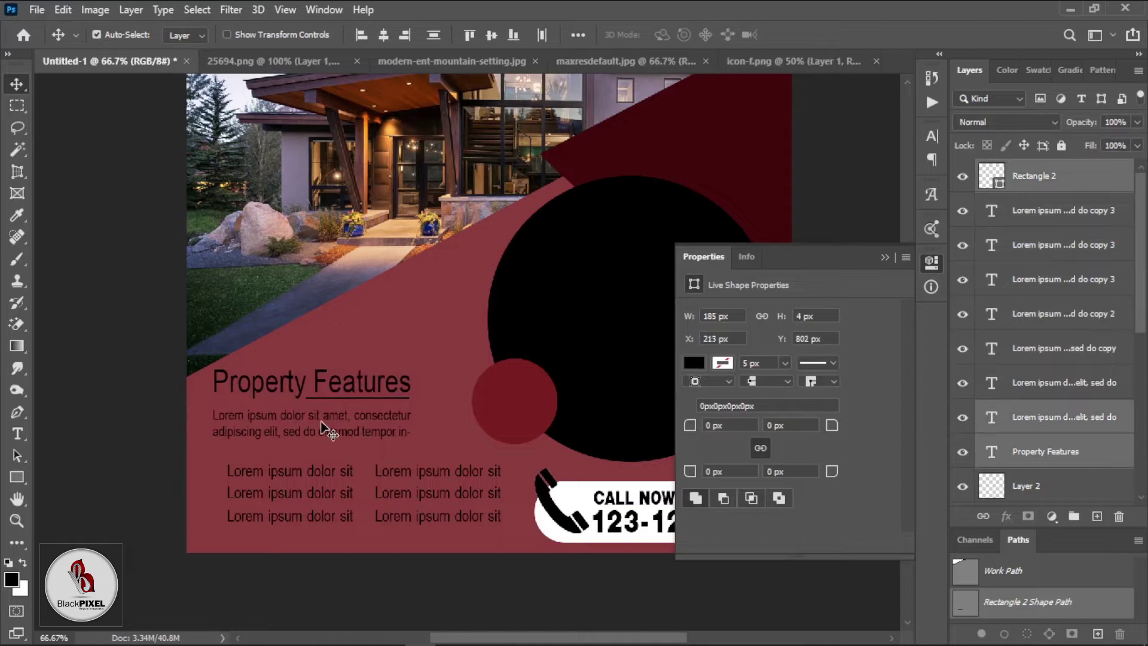
key(shift+Down)
key(ctrl+t)
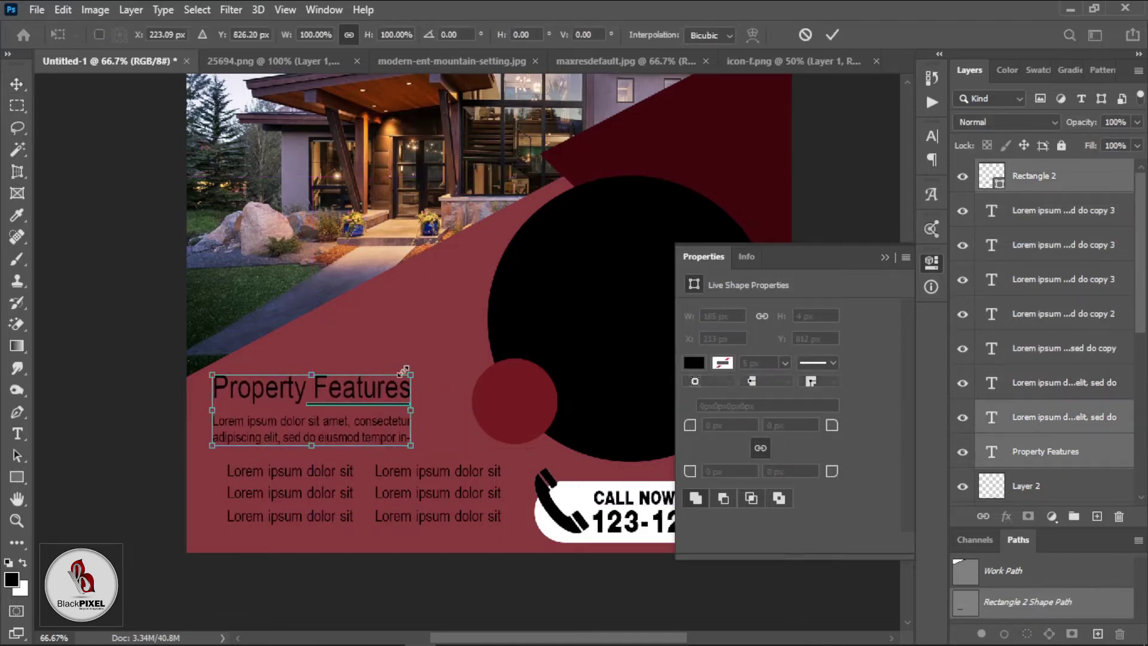
mouse_move(415, 375)
mouse_down()
mouse_move(430, 367)
mouse_move(452, 395)
mouse_up()
key(Return)
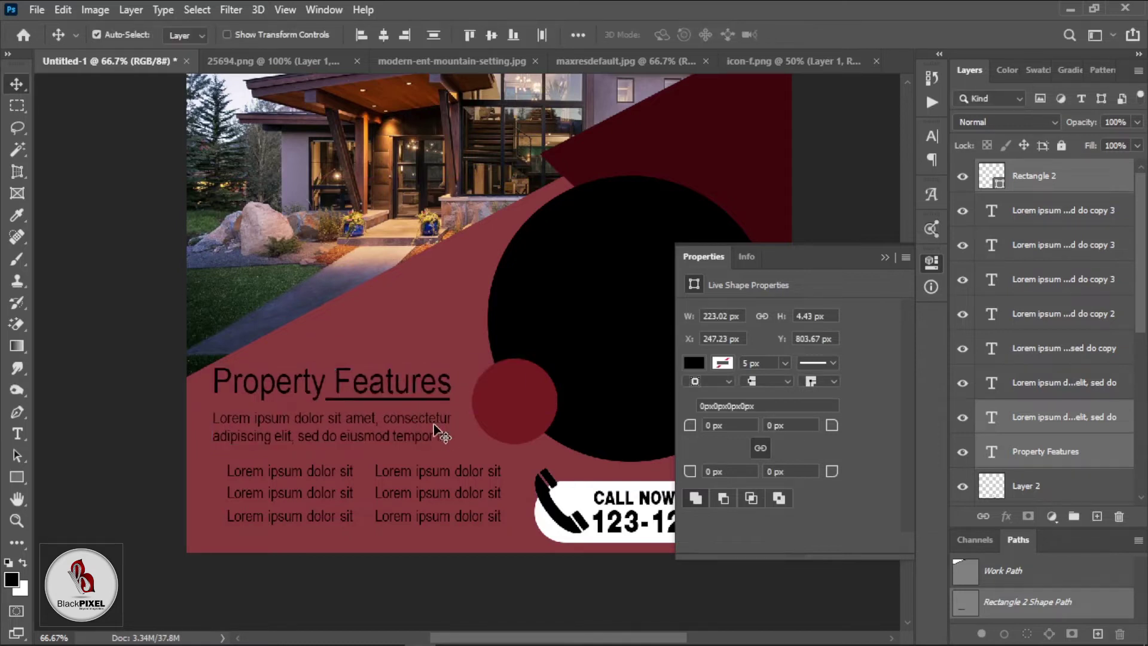
click(134, 478)
Step: At 100% zoom, draw a small black ellipse bullet before the first list line
right_click(17, 476)
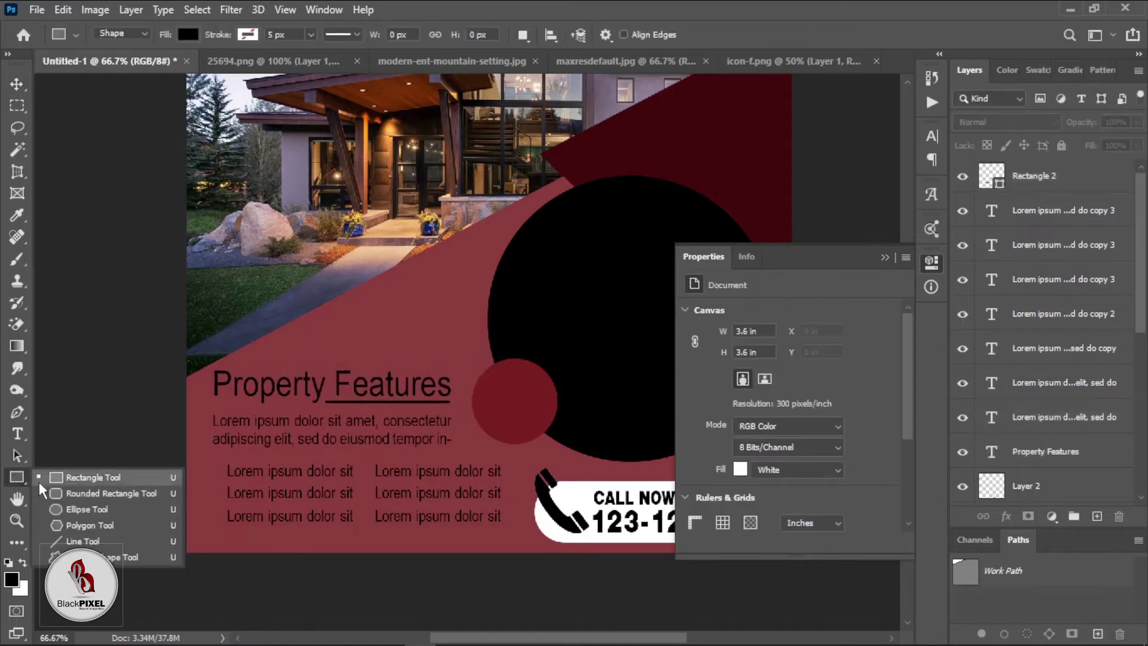
click(66, 508)
right_click(213, 483)
click(251, 485)
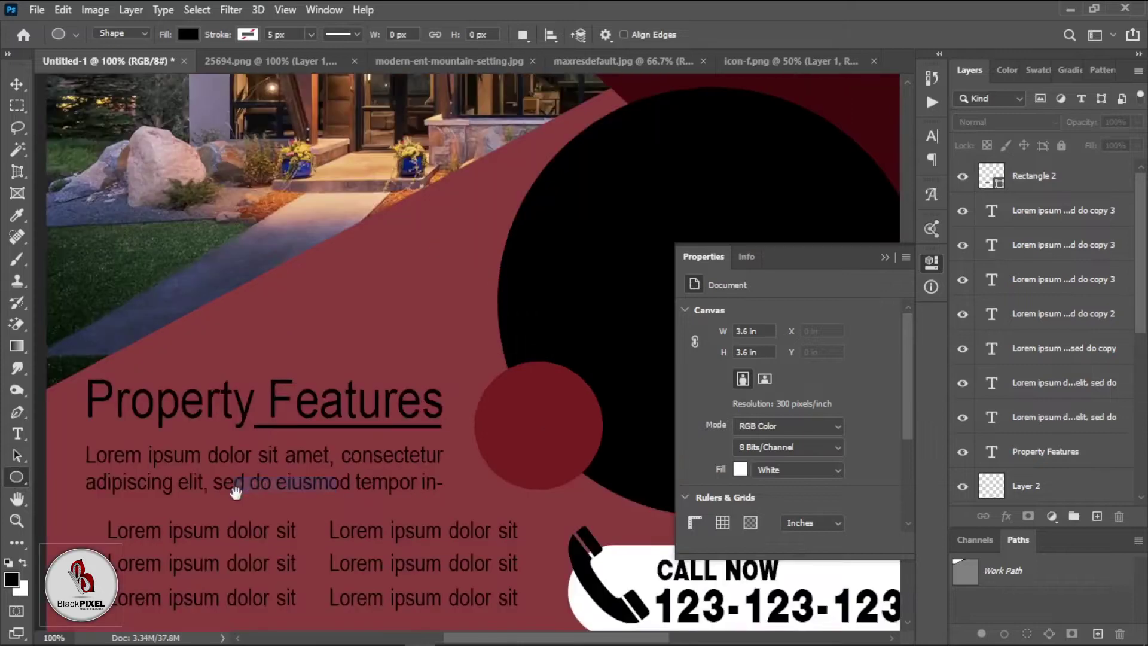
drag(314, 205, 326, 217)
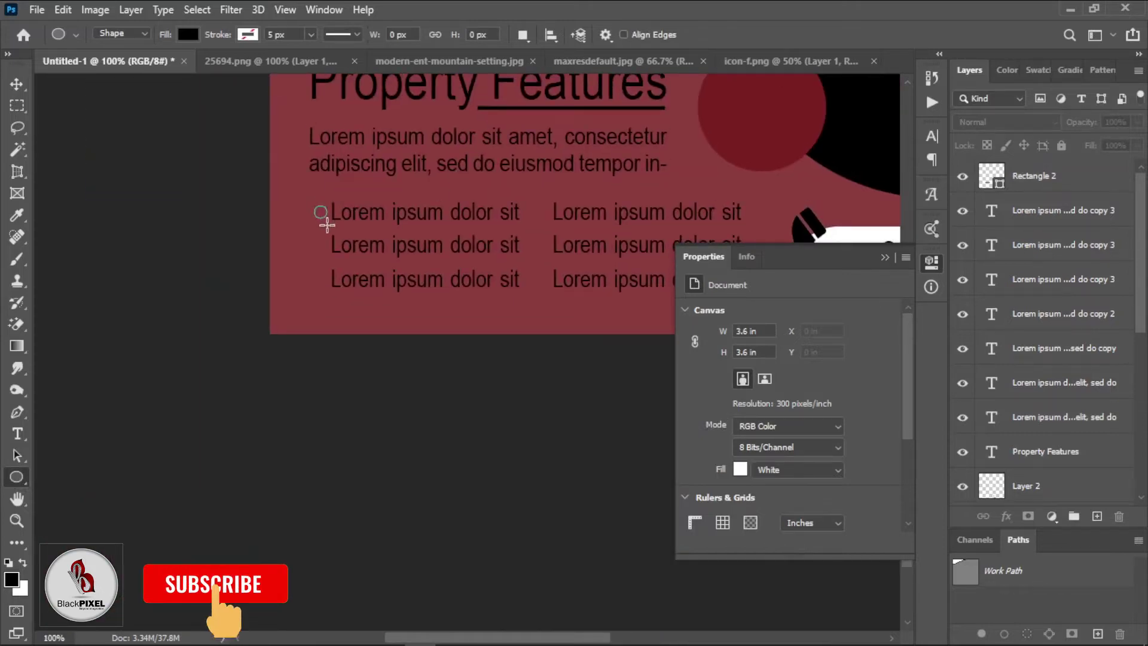
Step: Copy the bullet down to rows two and three, then copy all three bullets to the second column
key(v)
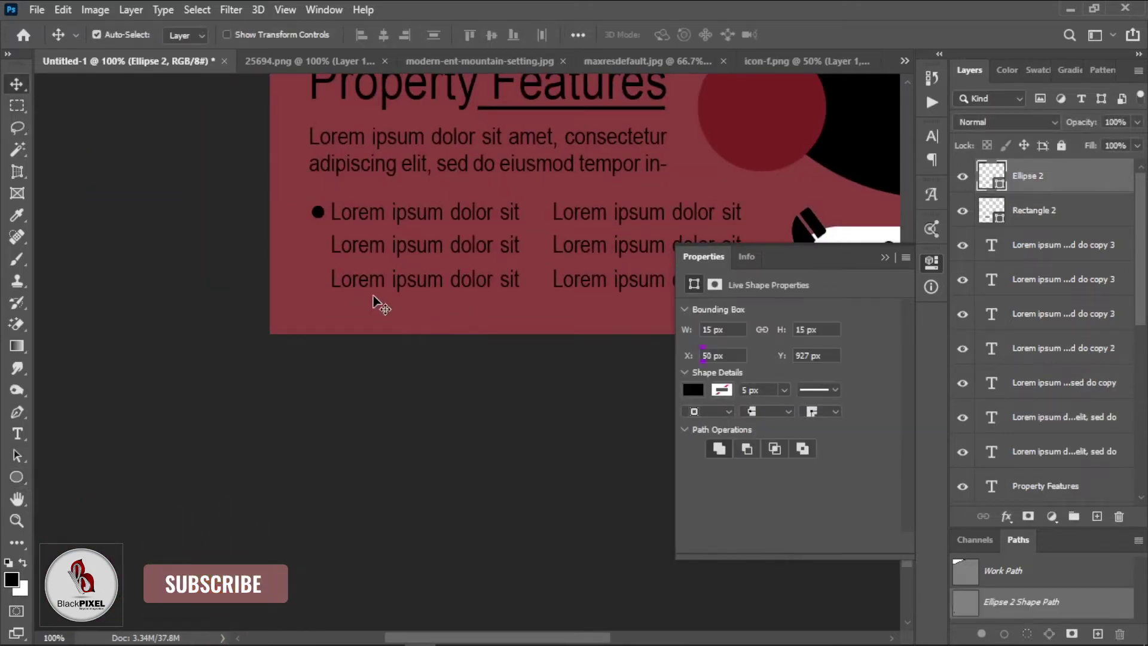
drag(318, 214, 321, 288)
drag(318, 246, 319, 280)
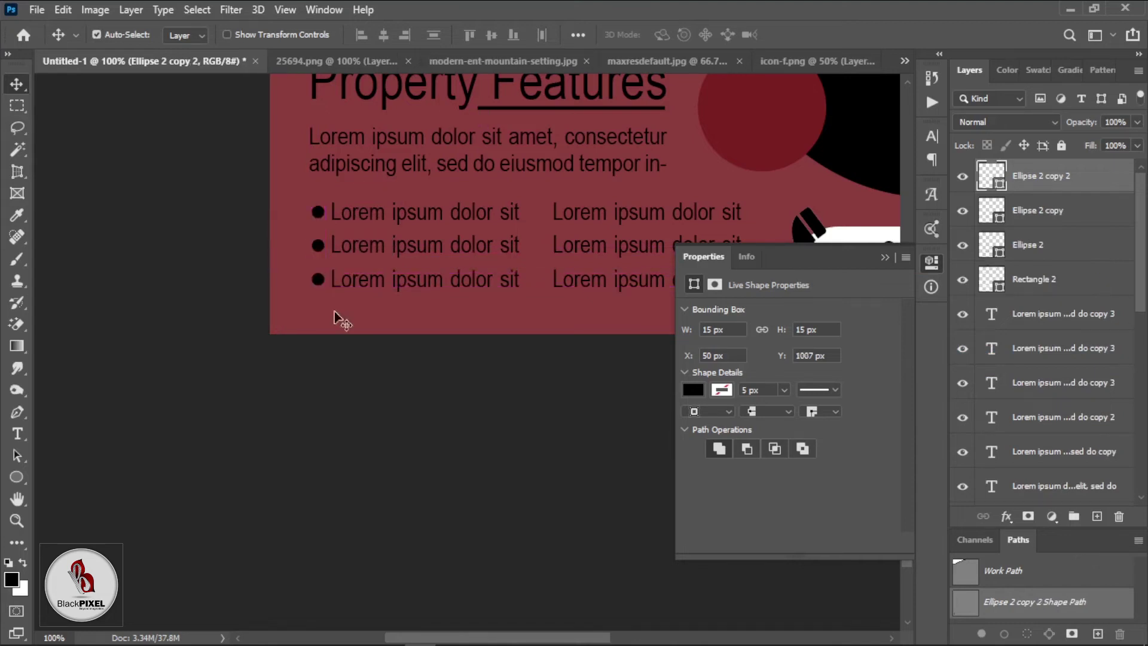
click(320, 246)
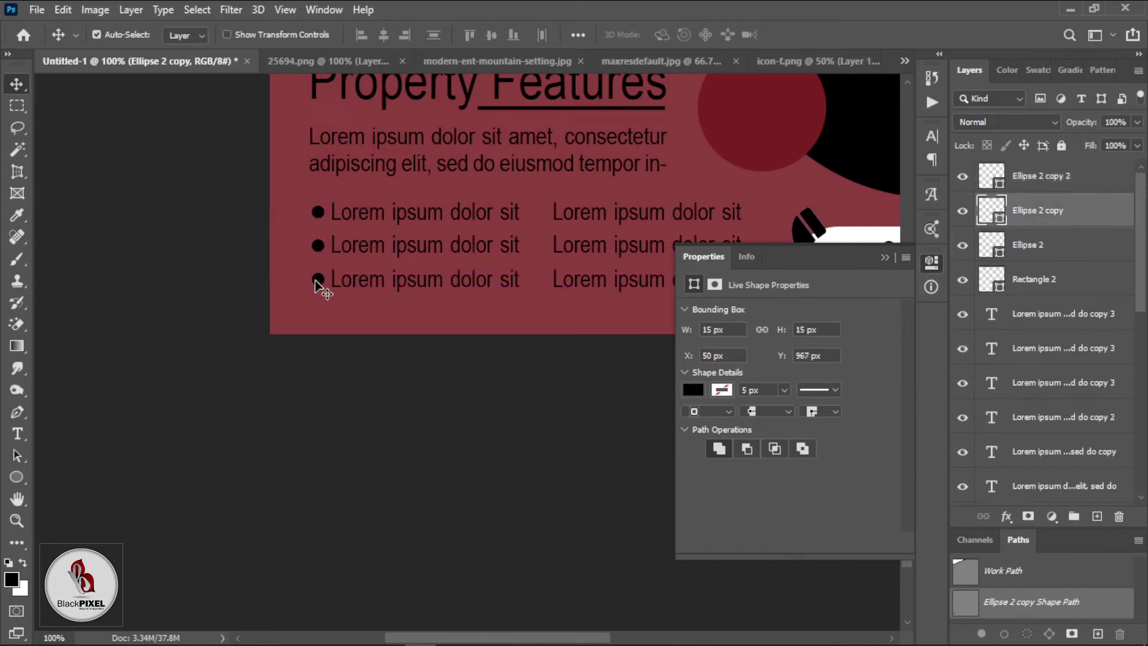
click(319, 281)
shift+click(321, 246)
shift+click(319, 217)
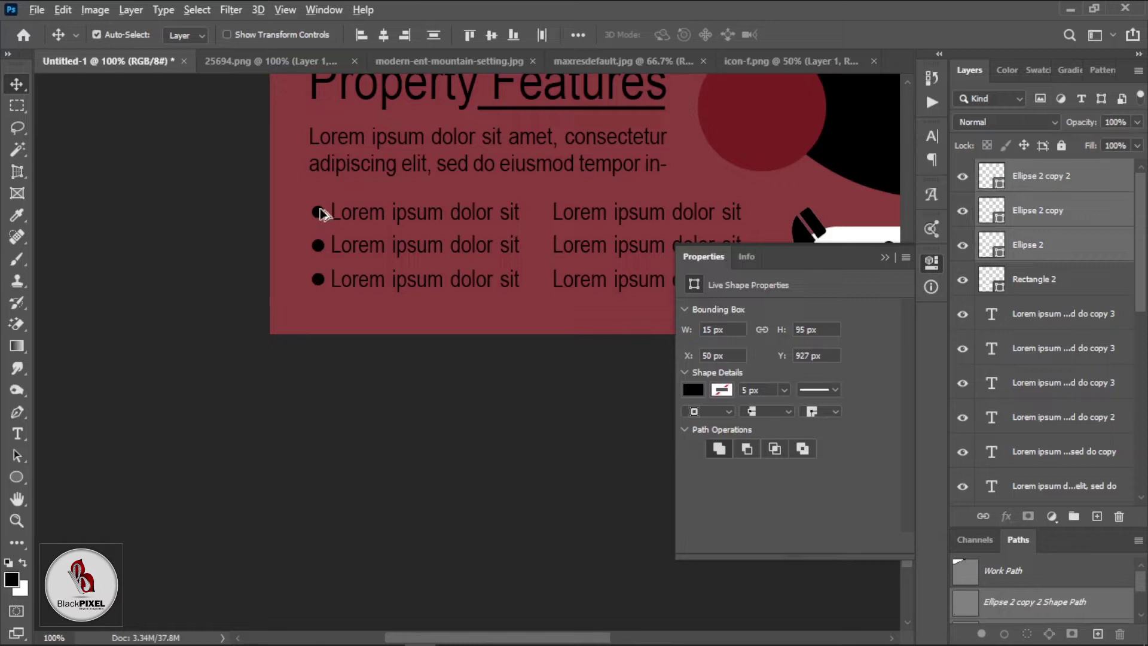
drag(322, 214, 544, 214)
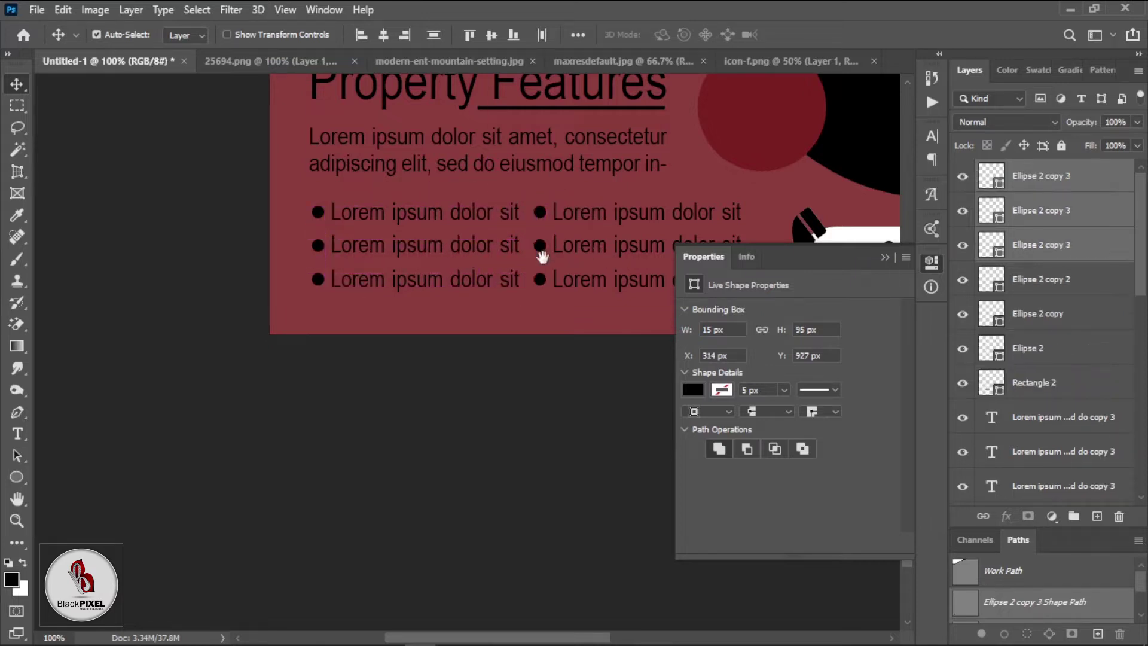
right_click(397, 396)
Step: Select the Property Features text and bullet layers and scale the block down to about 86%
click(435, 414)
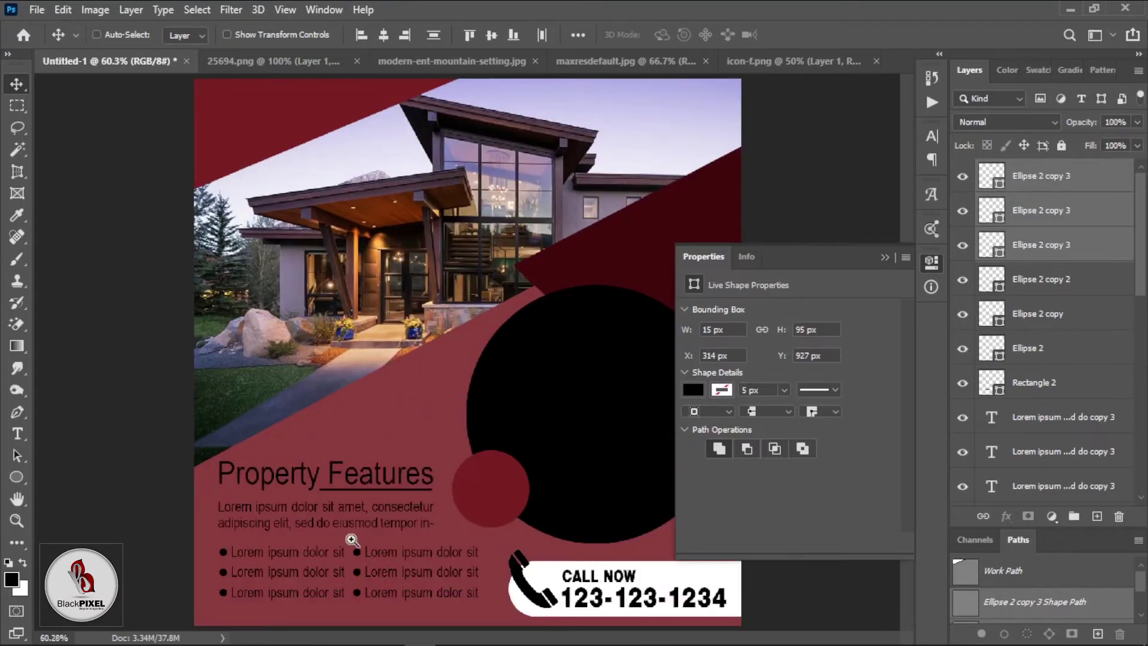
ctrl+click(352, 540)
scroll(1044, 394, down, 1)
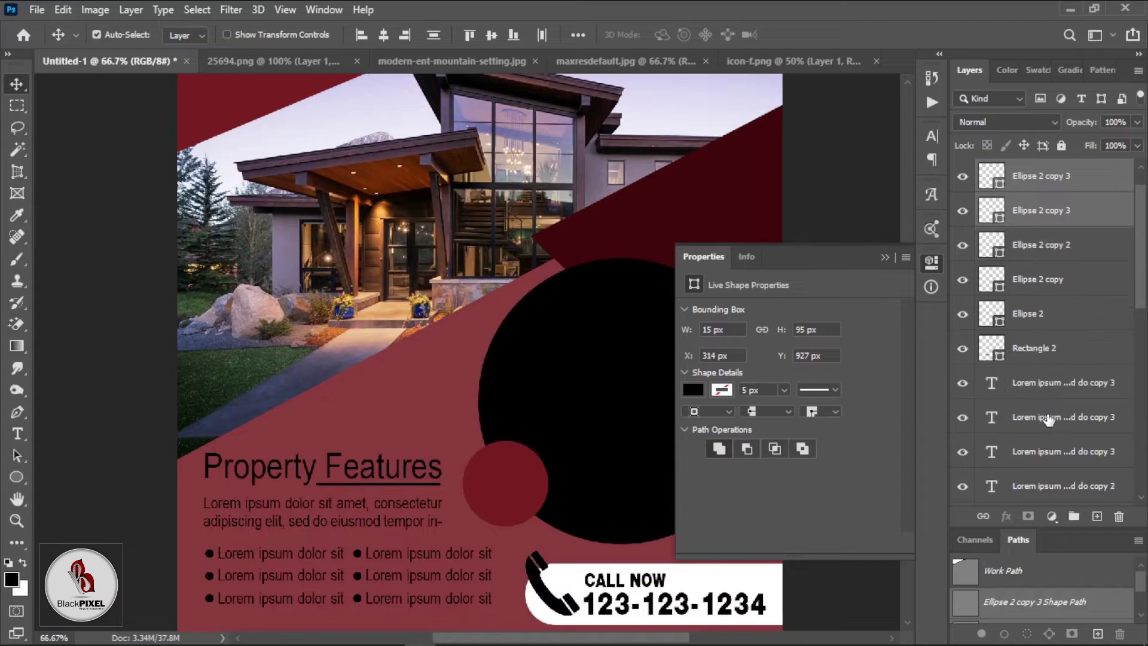
scroll(1047, 419, down, 2)
scroll(1050, 458, down, 2)
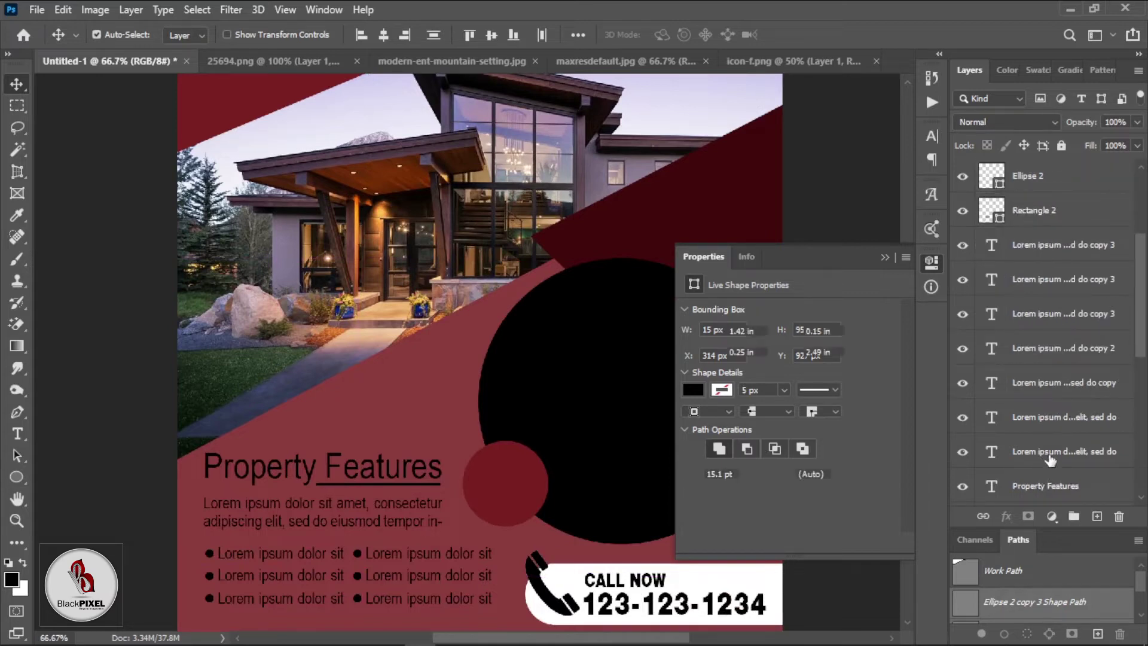
click(1043, 487)
scroll(1012, 242, up, 5)
shift+click(1032, 189)
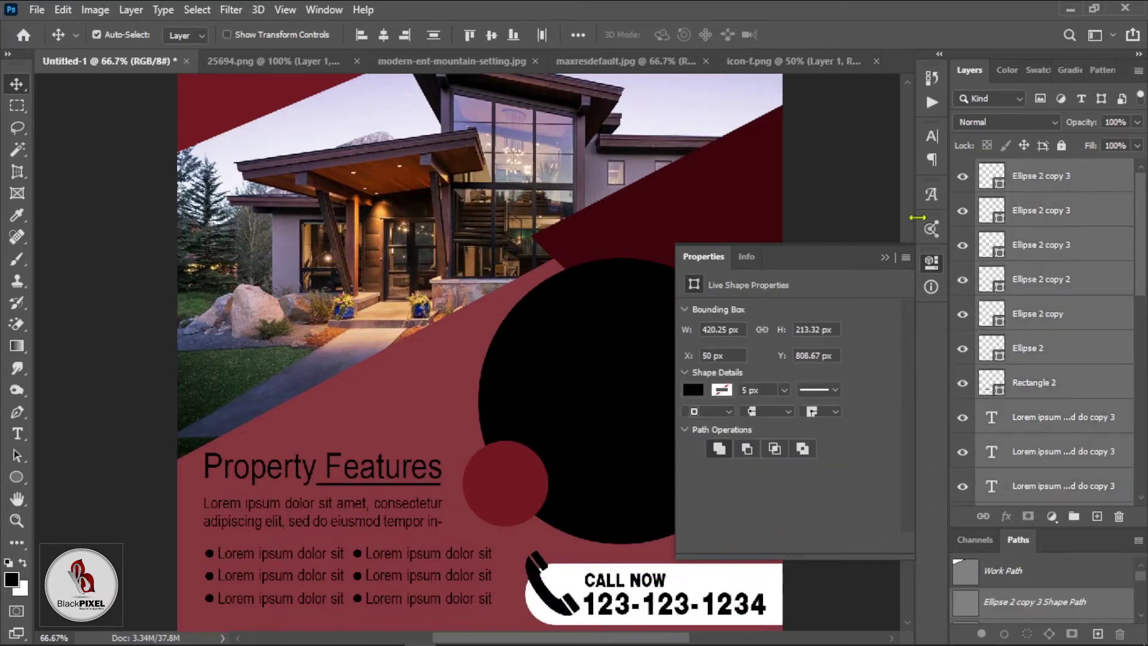
key(ctrl+t)
scroll(512, 416, down, 3)
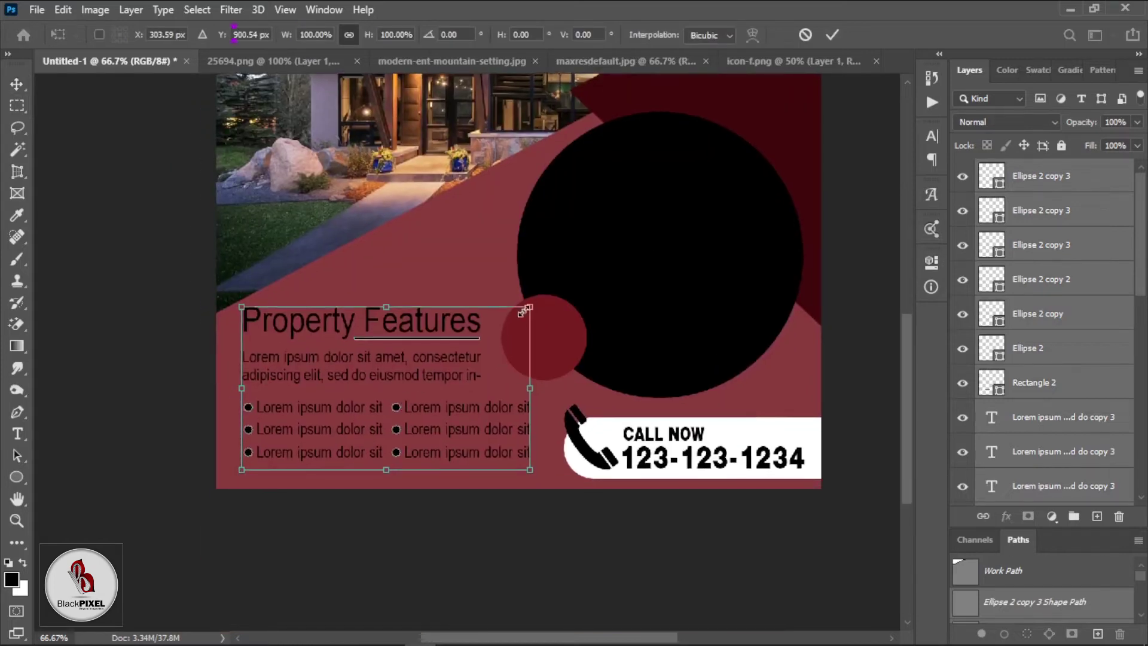
drag(517, 317, 492, 329)
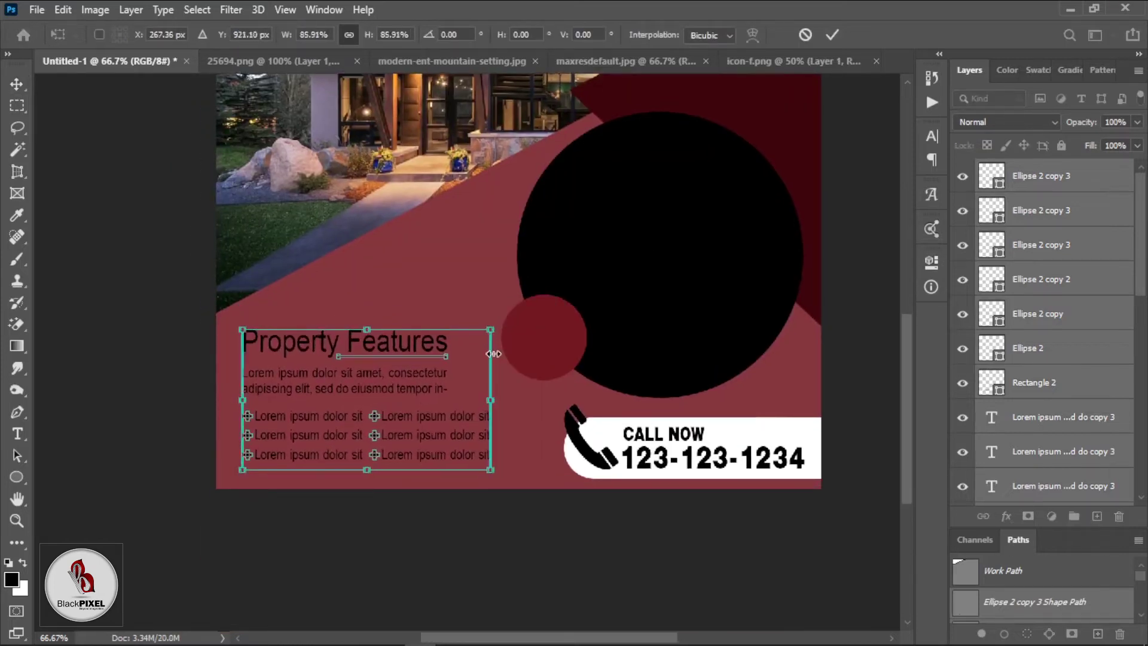
key(Return)
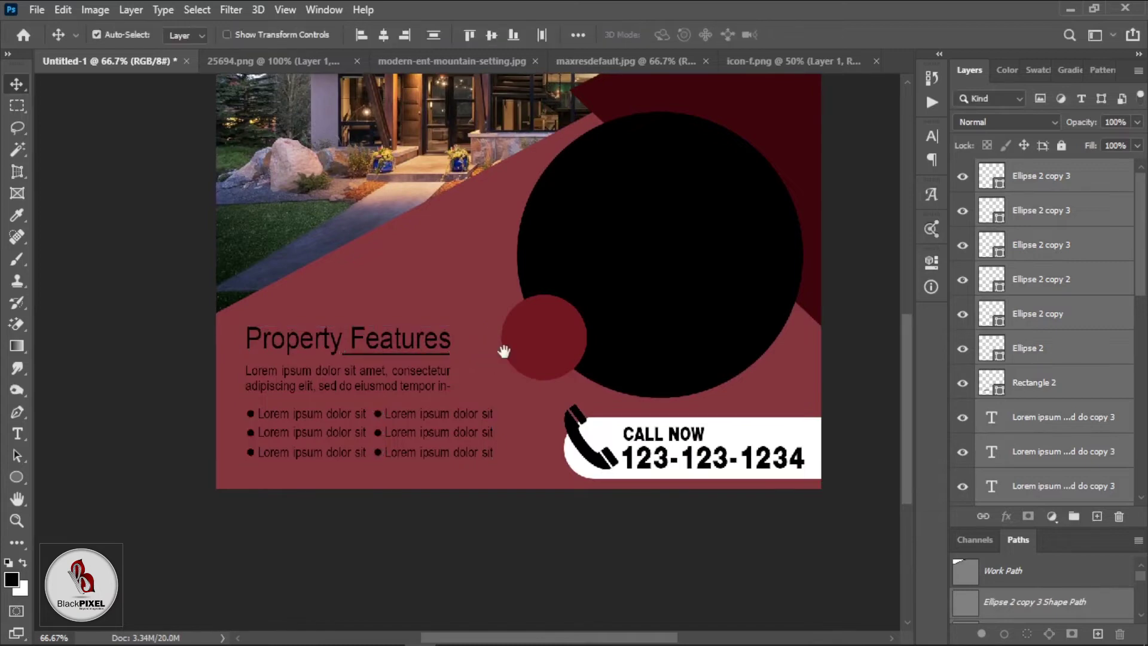
Step: Fit the flyer on screen and start a new text layer over the house photo
right_click(460, 353)
click(488, 352)
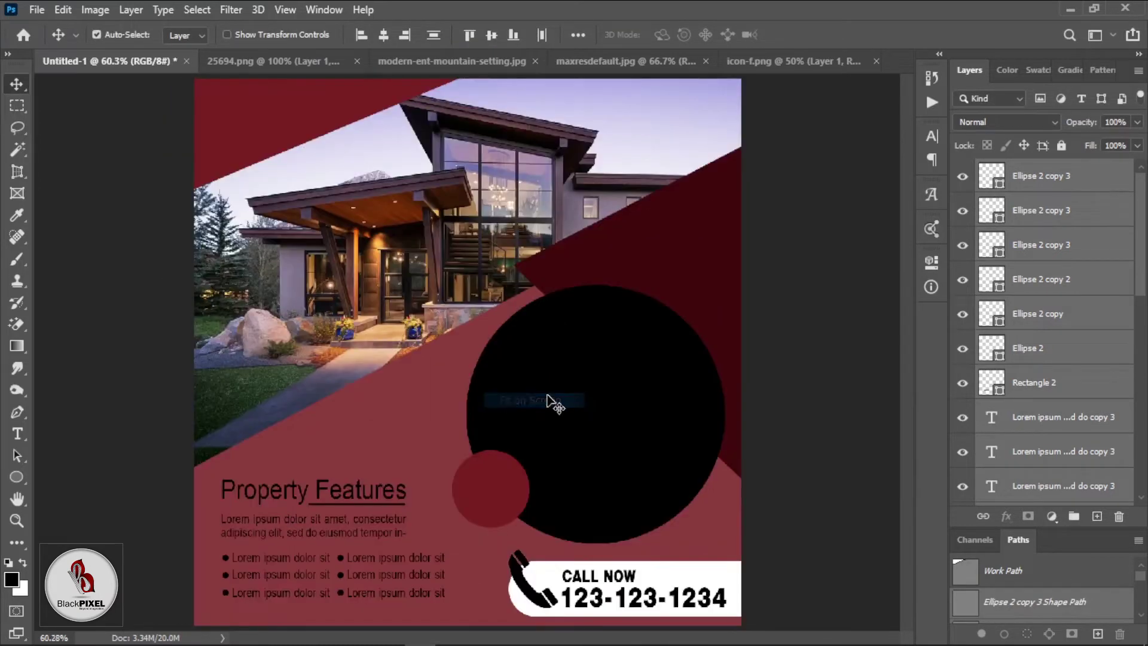
key(t)
click(298, 494)
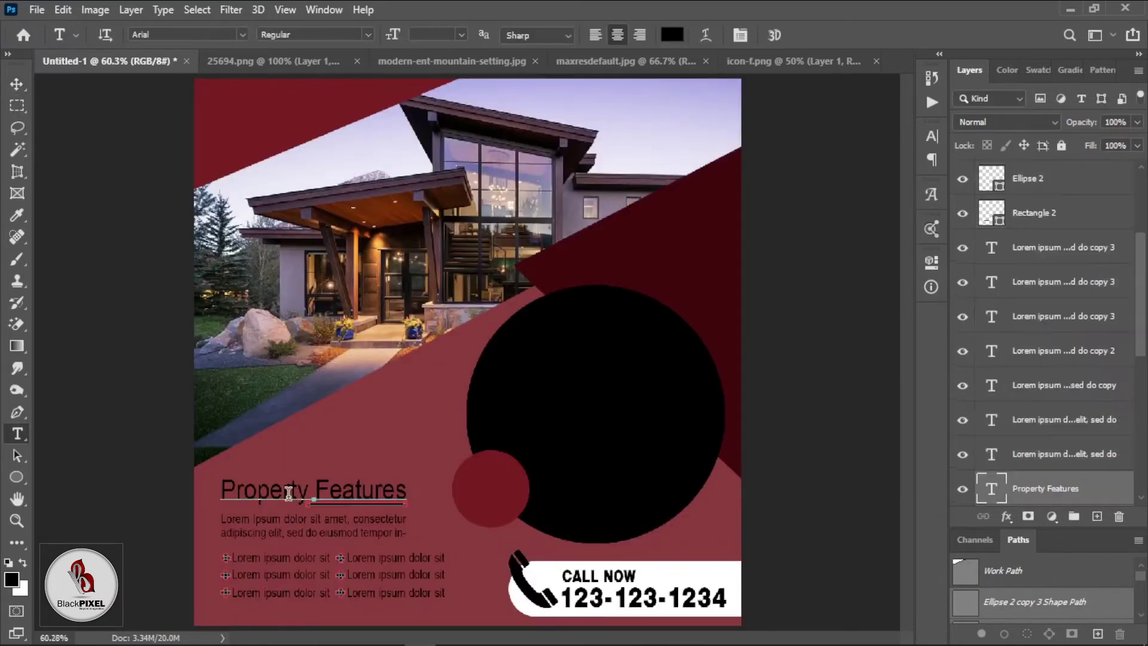
click(260, 297)
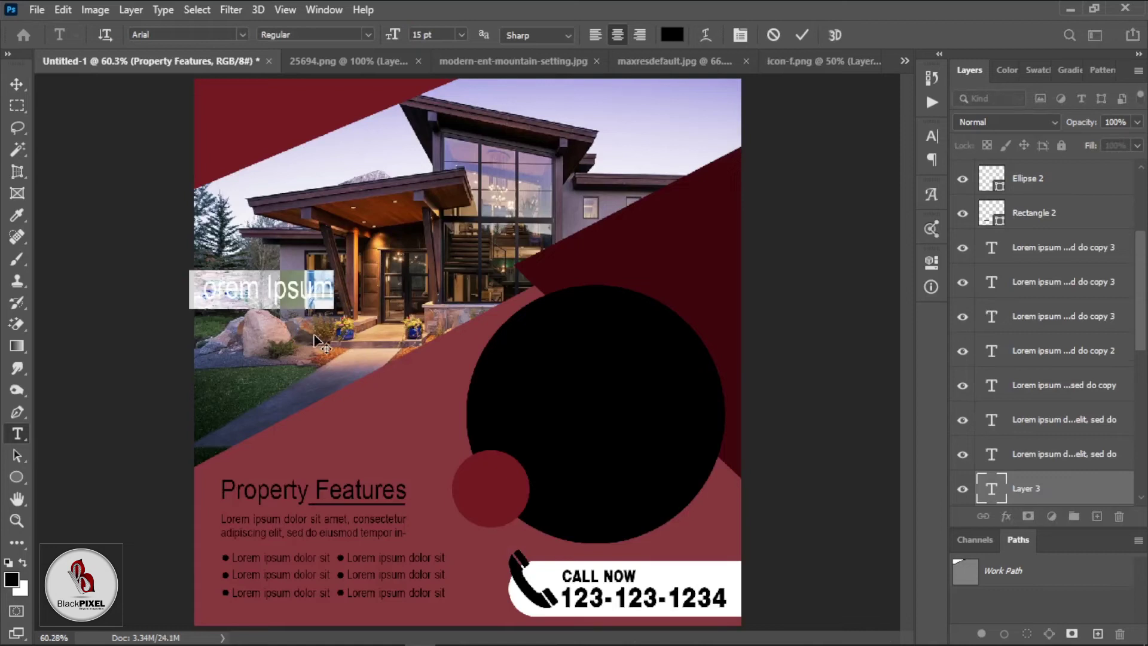
Step: Add stacked MODERN, Home and FOR SALE text lines over the house photo, with FOR SALE in all caps
text(MODER)
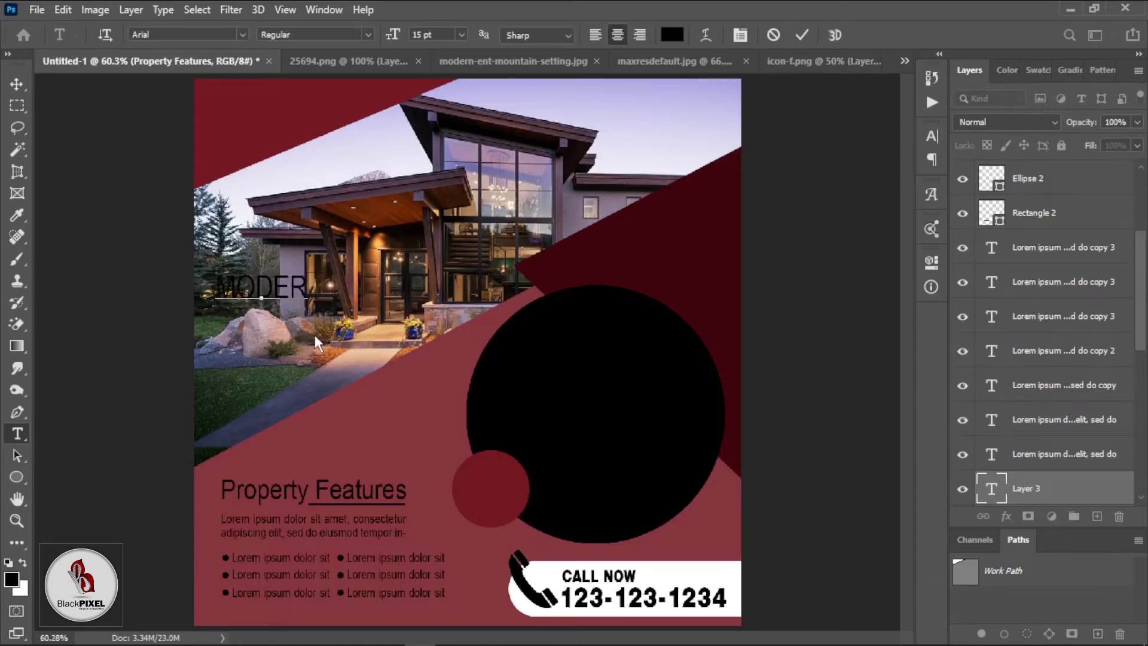
text(N)
key(ctrl+Return)
click(302, 336)
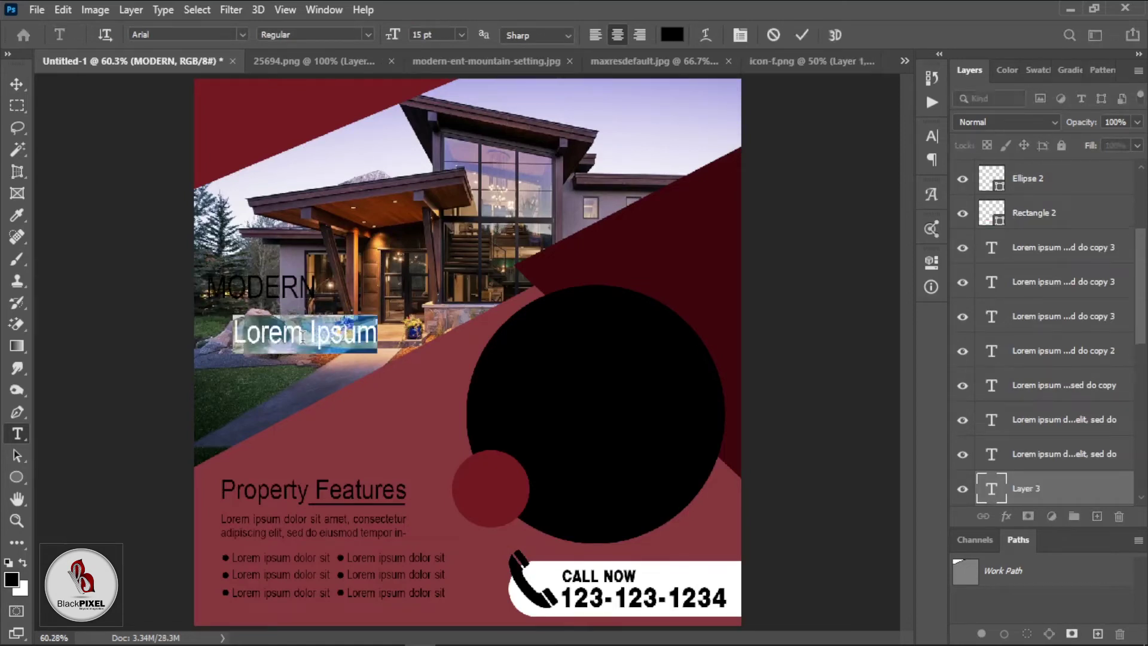
text(Home)
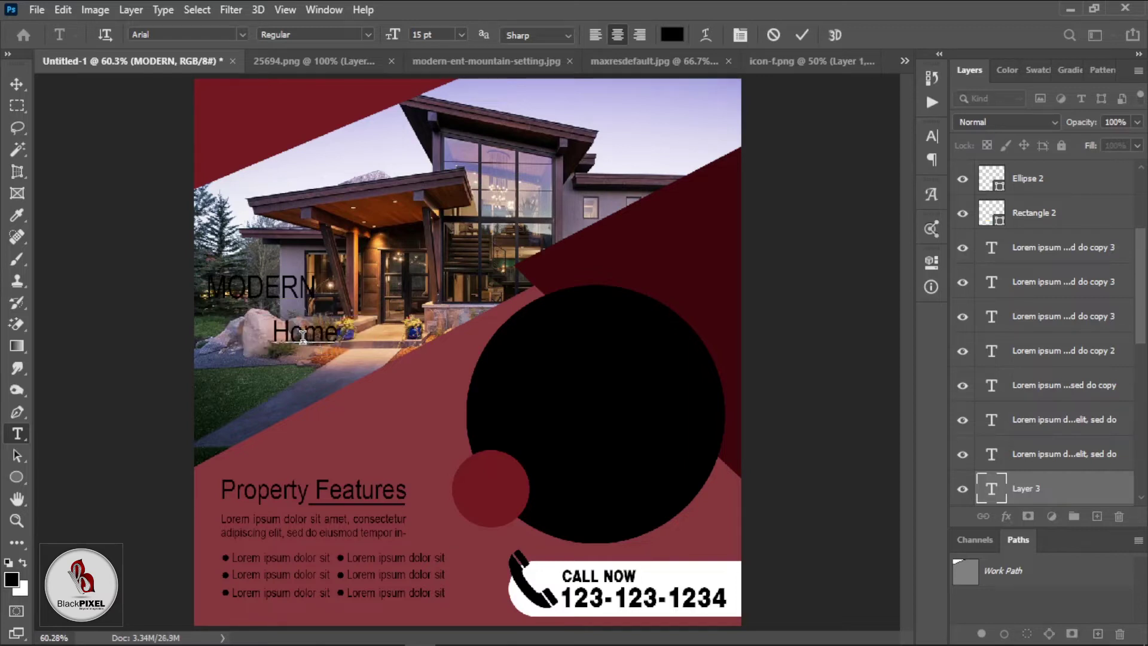
key(ctrl+Return)
click(300, 371)
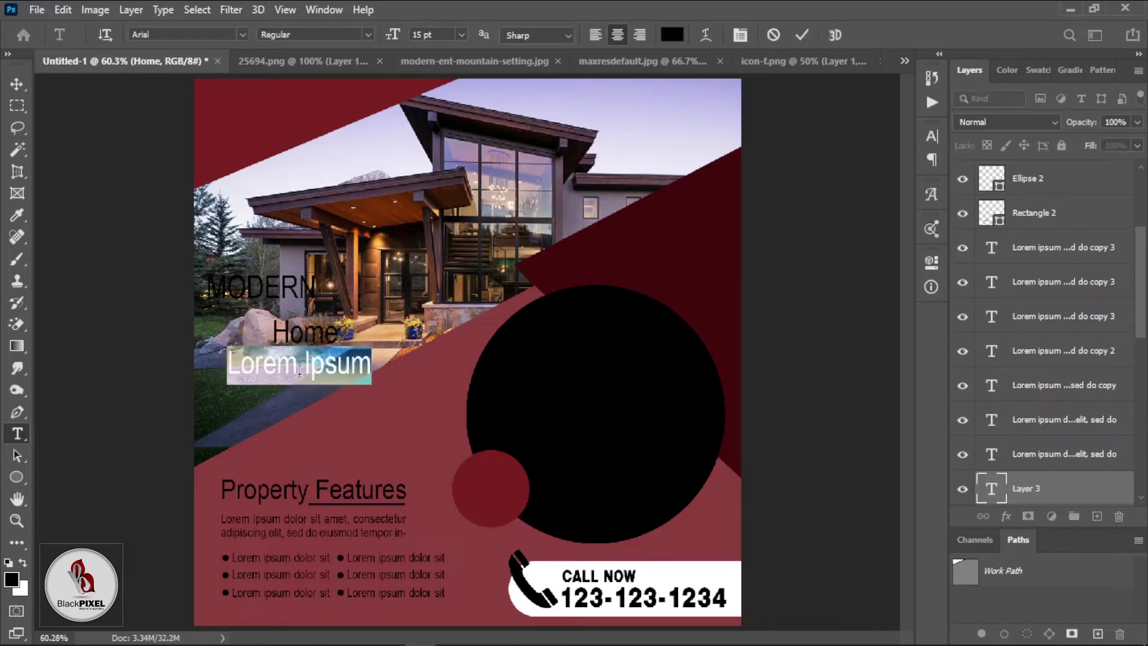
text(For Sale)
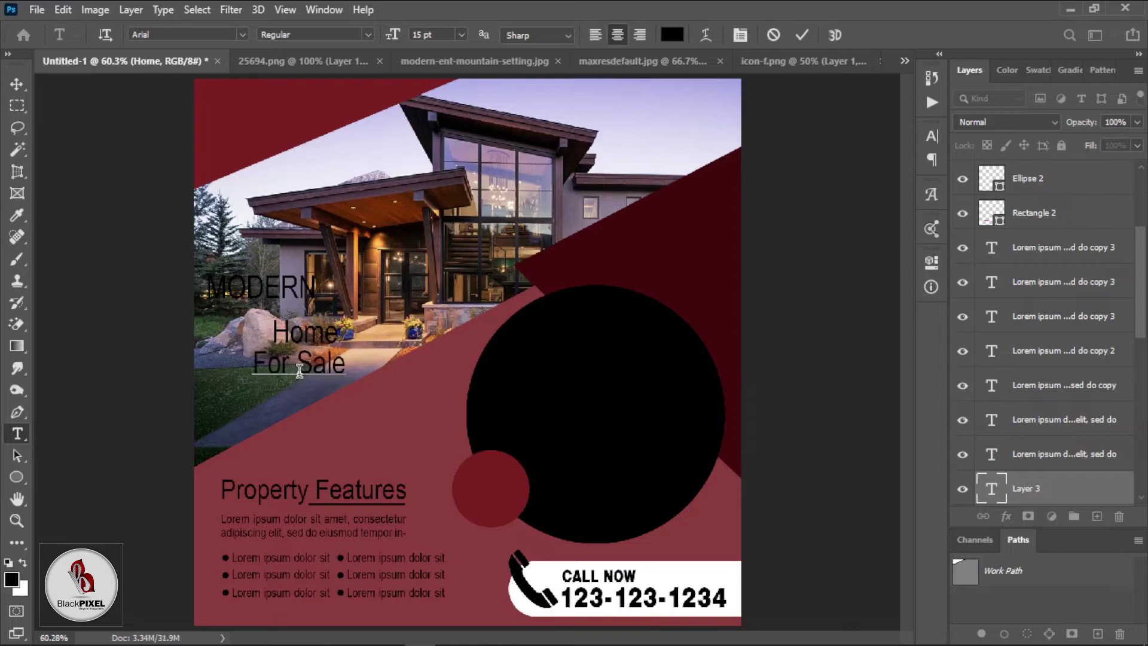
key(ctrl+a)
key(ctrl+shift+k)
key(ctrl+Return)
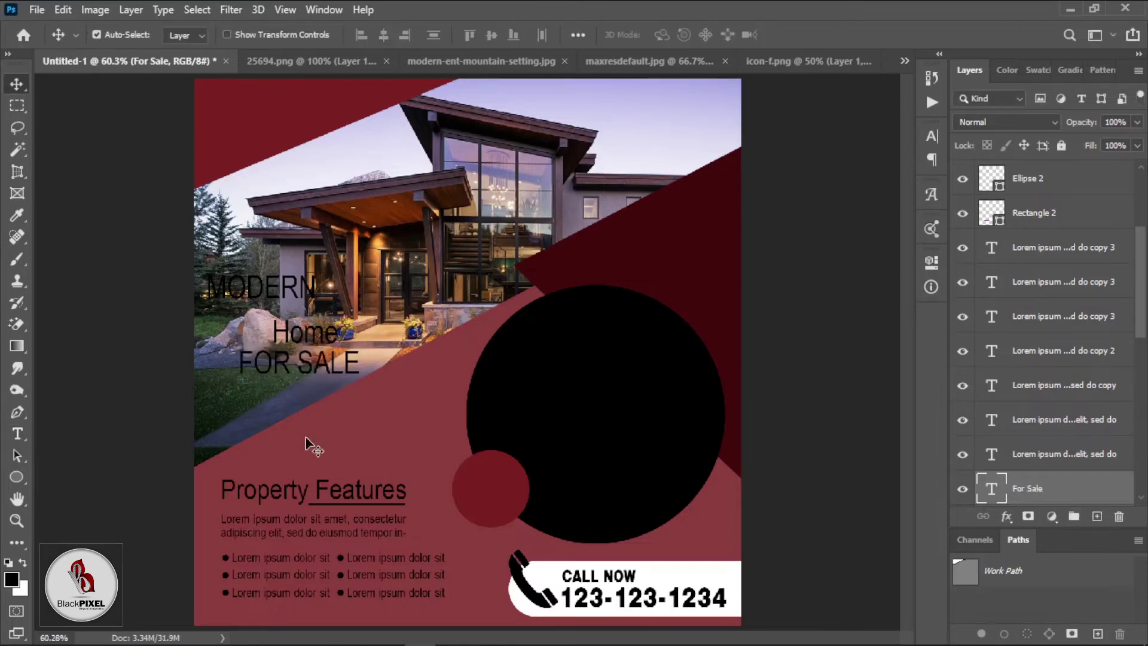
Step: Set Home in Clarendon Lt BT and enlarge it
double_click(313, 332)
click(242, 34)
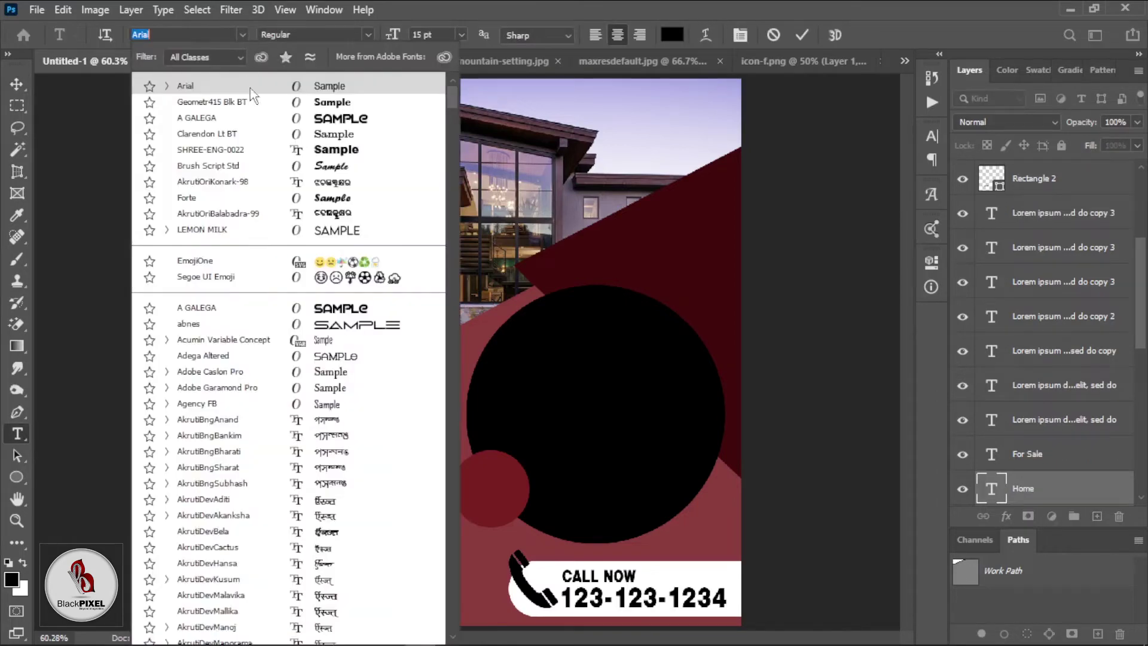
click(336, 138)
click(801, 35)
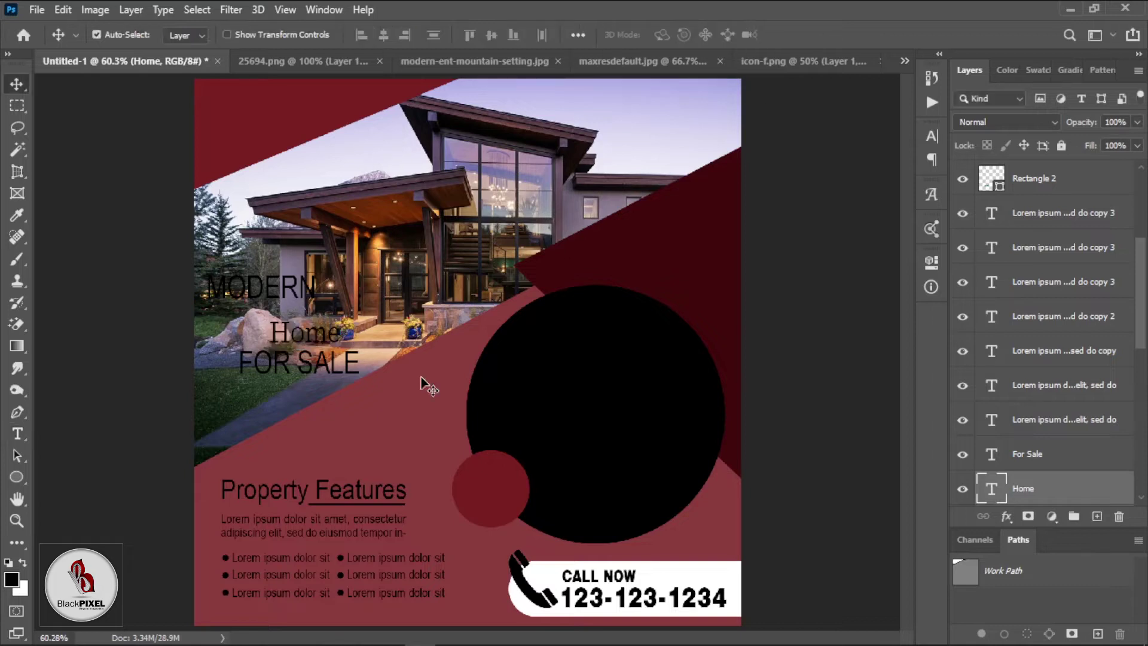
key(ctrl+t)
drag(342, 315, 429, 251)
key(Return)
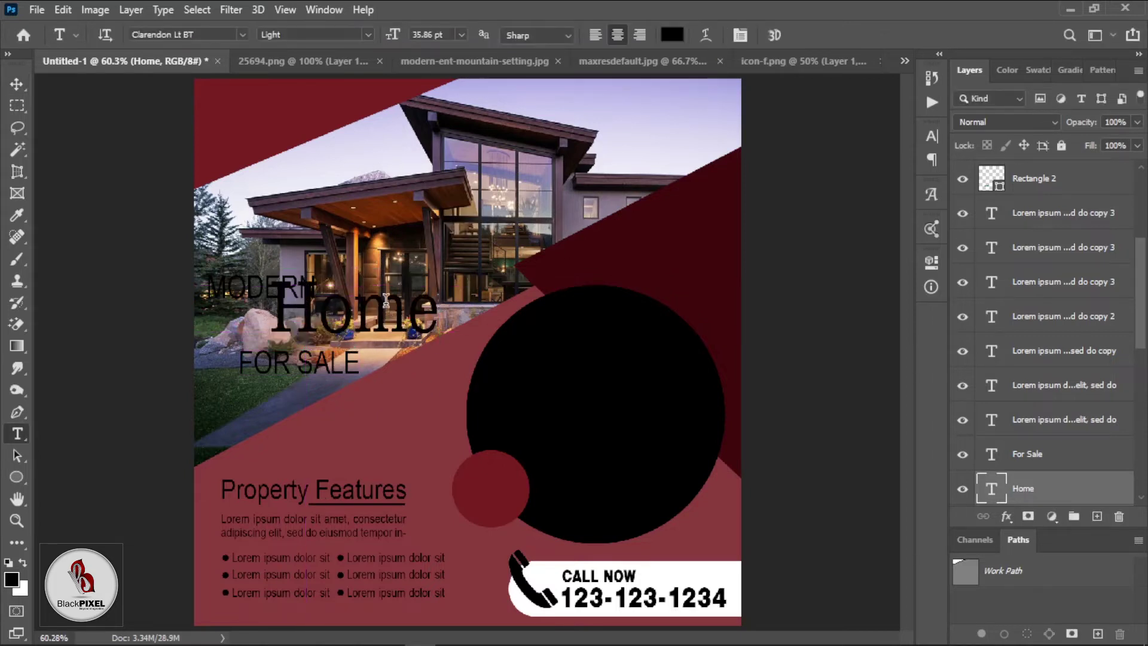
Step: Change the Home font to Geometr415 Blk BT
click(353, 311)
key(ctrl+a)
click(243, 34)
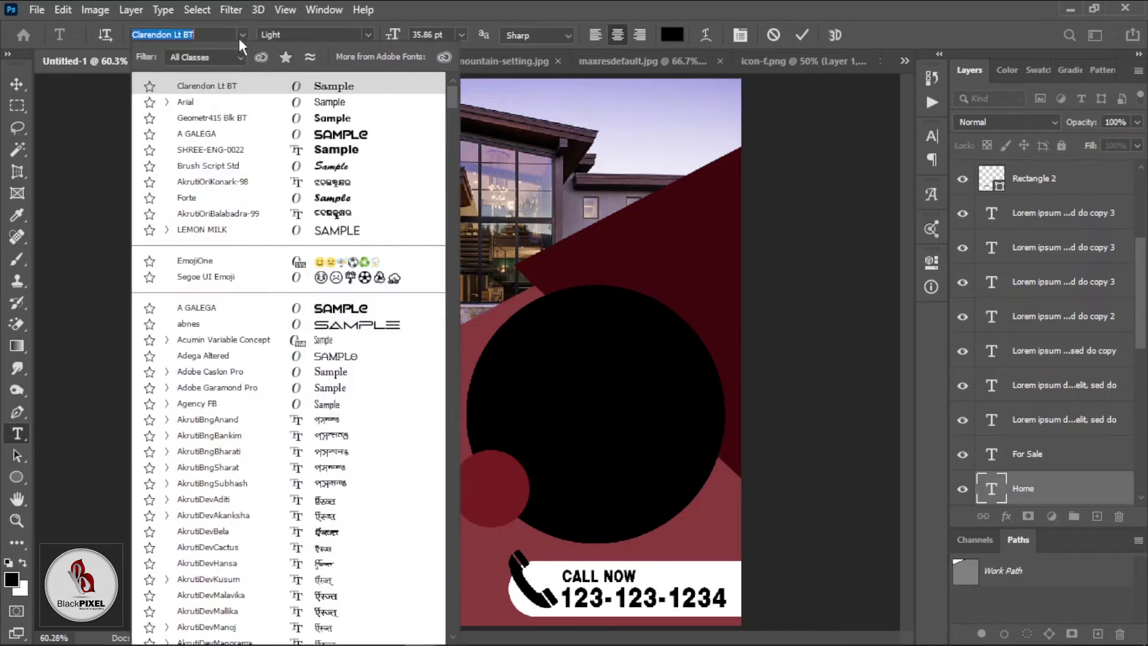
mouse_move(401, 226)
mouse_down()
mouse_move(602, 72)
mouse_move(682, 177)
mouse_up()
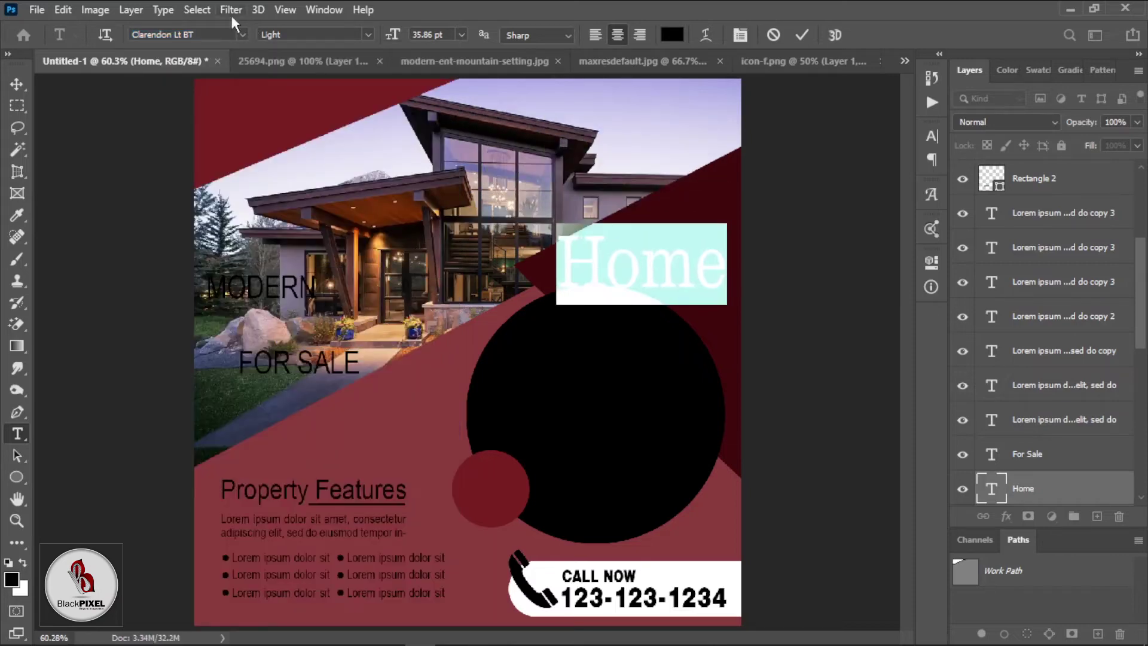
click(242, 34)
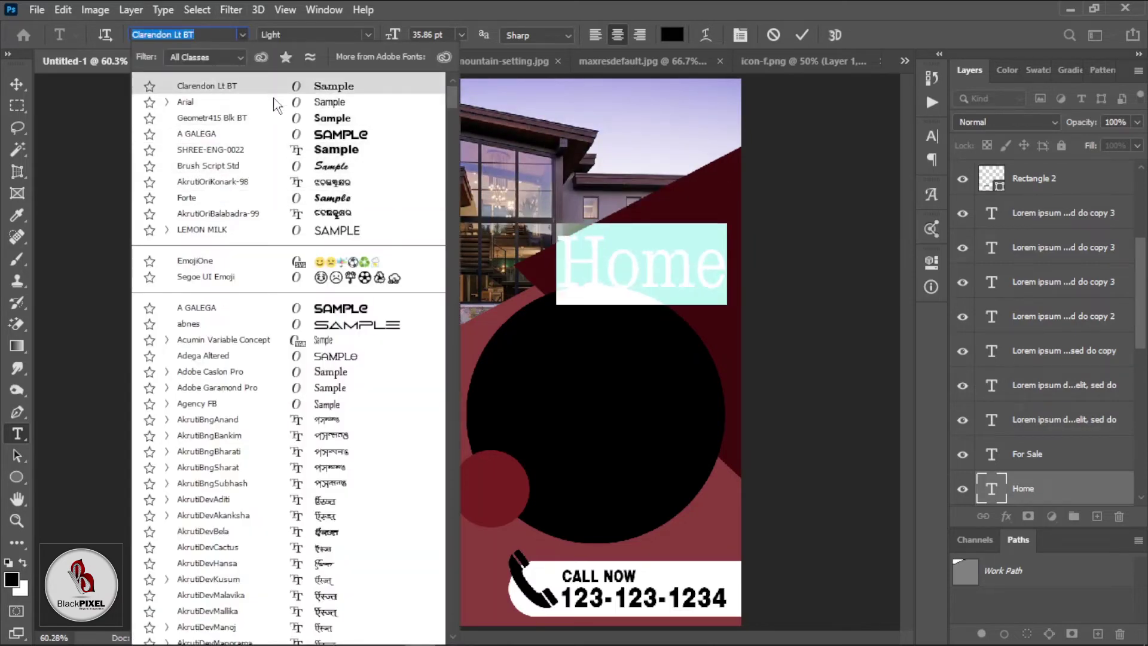
click(279, 118)
key(ctrl+Return)
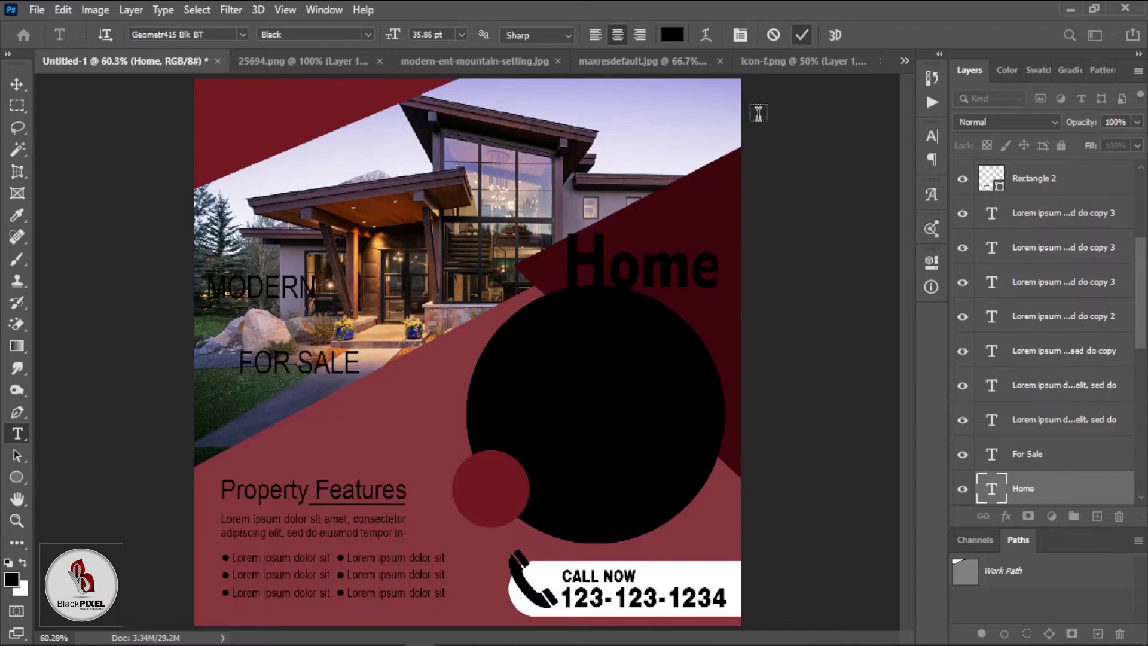
Step: Move Home back under MODERN and scale it up to about 118%
key(v)
drag(633, 277, 270, 335)
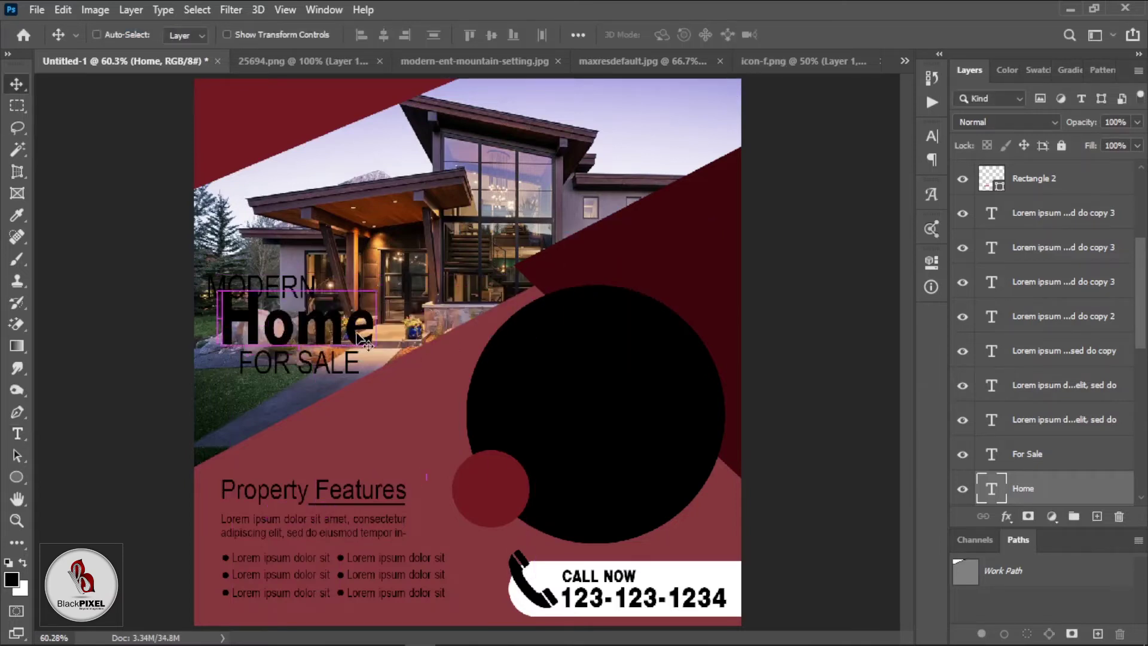
key(ctrl+t)
drag(385, 354, 404, 362)
key(Return)
Step: Set the FOR SALE line's font style to Bold
click(1027, 453)
double_click(990, 453)
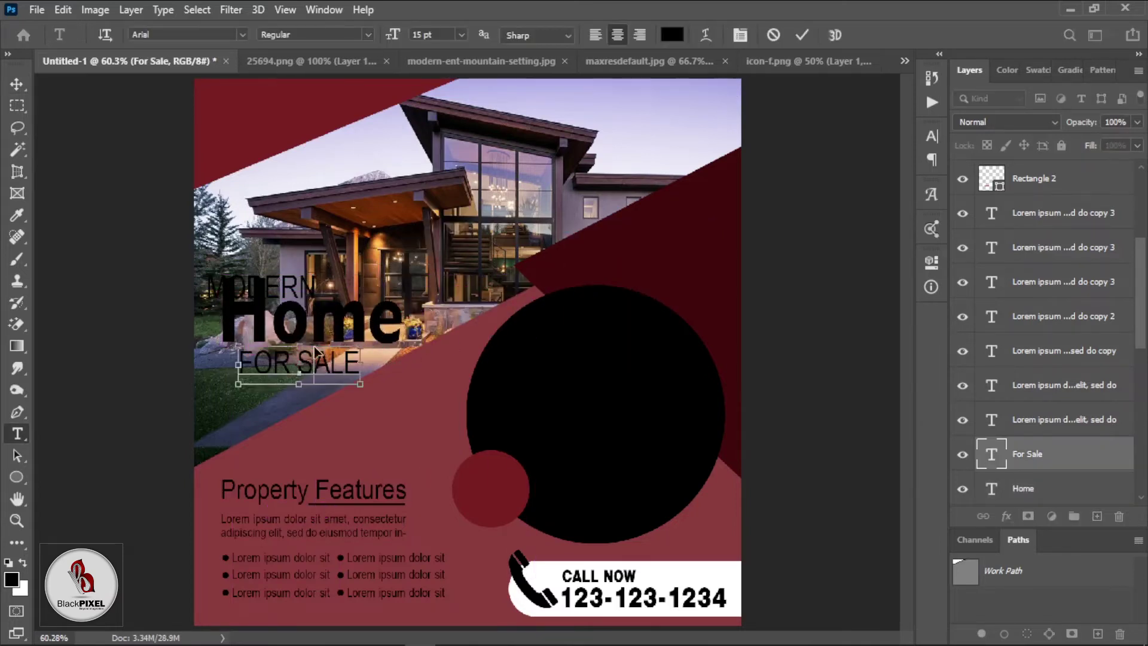
click(365, 34)
click(357, 91)
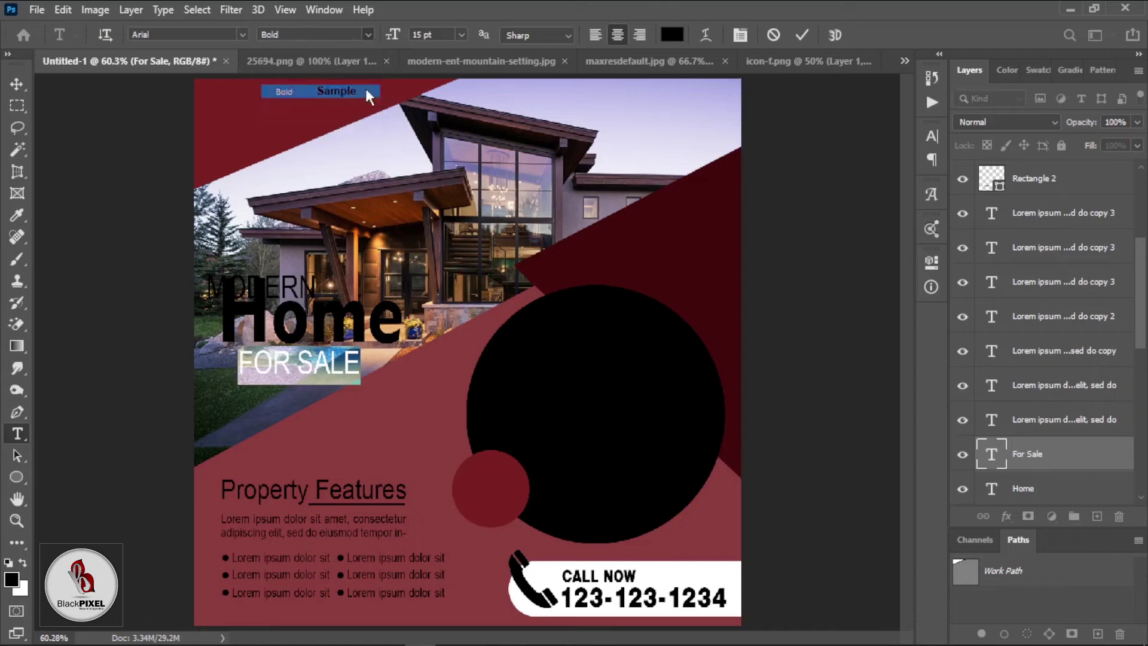
click(801, 35)
right_click(330, 309)
click(330, 310)
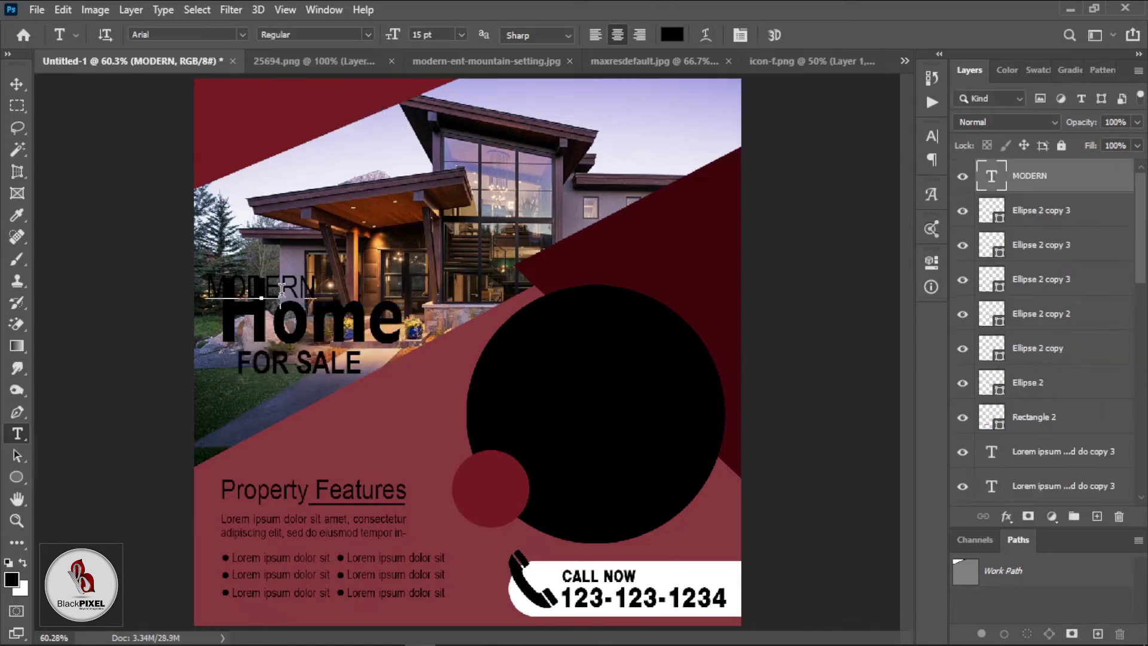
Step: Make MODERN bold and shift it to the right
double_click(308, 302)
click(366, 34)
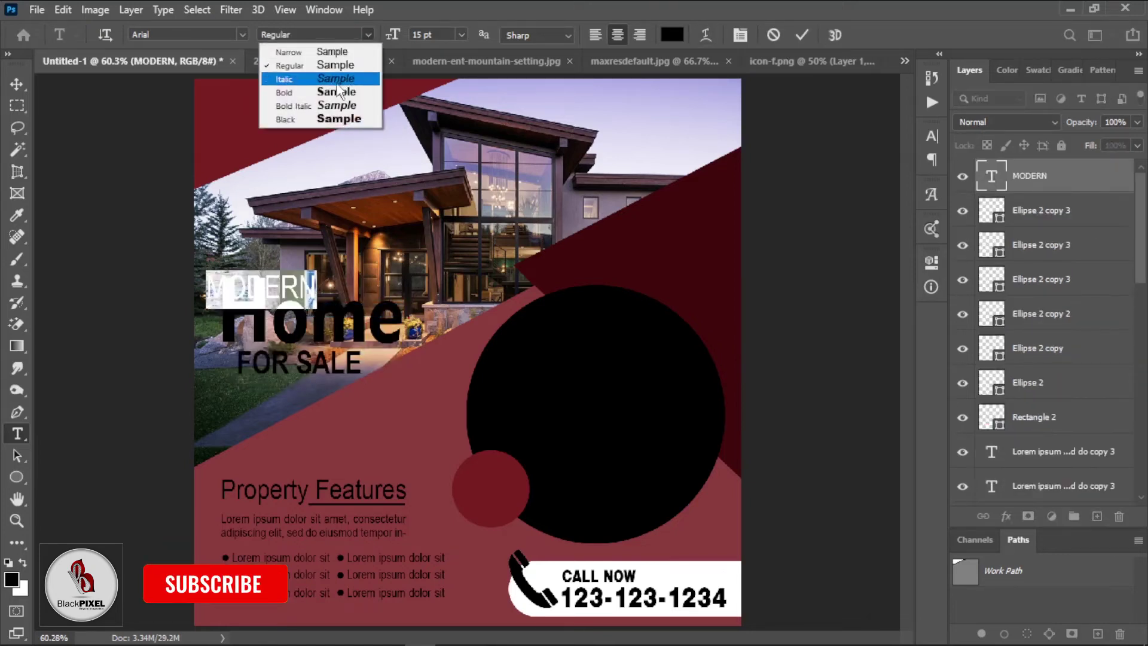
click(357, 90)
click(801, 35)
key(v)
drag(297, 292, 359, 292)
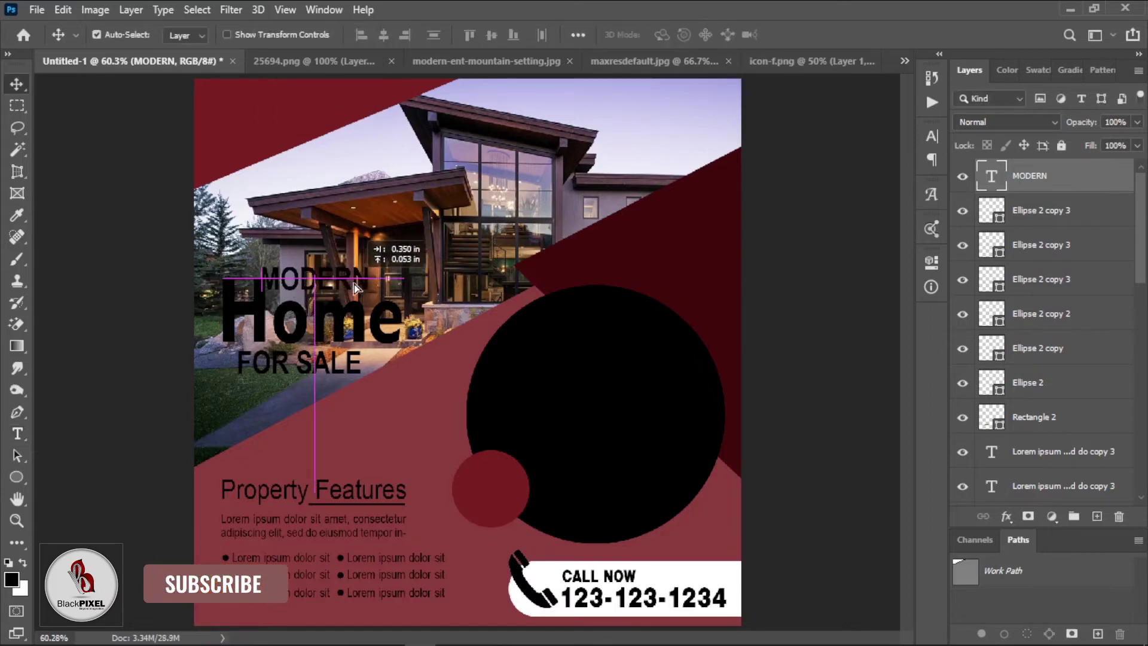
scroll(359, 292, up, 1)
scroll(359, 292, up, 1)
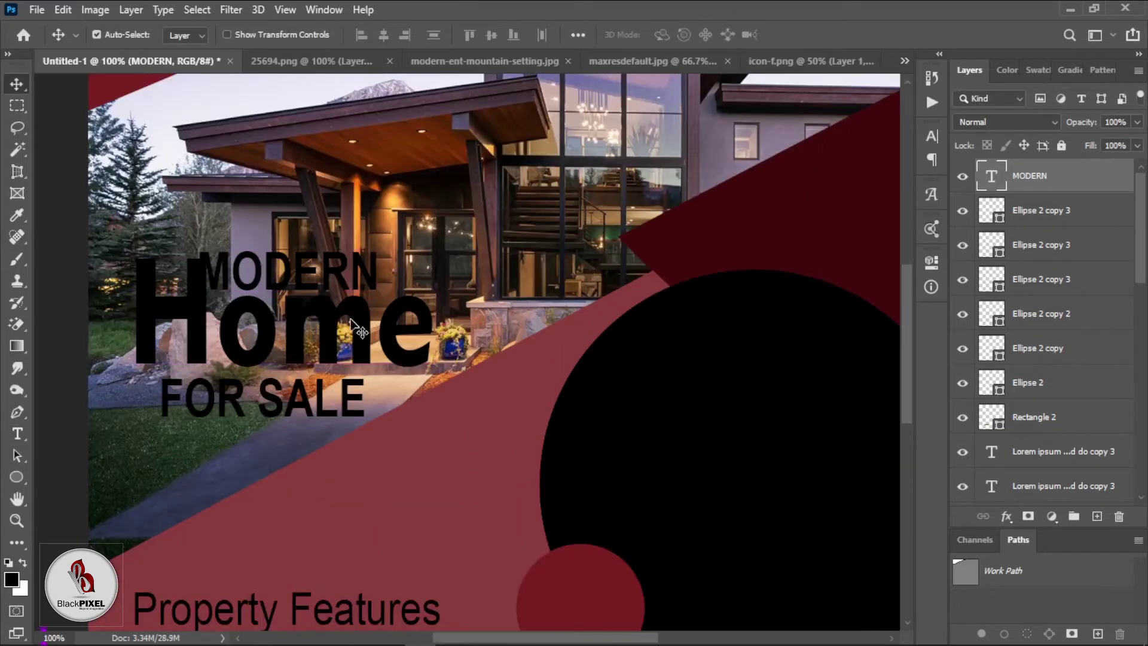
Step: Stretch MODERN wide enough to span Home and squash its height to about 75%
key(ctrl+t)
drag(323, 281, 330, 282)
drag(337, 283, 431, 273)
key(Return)
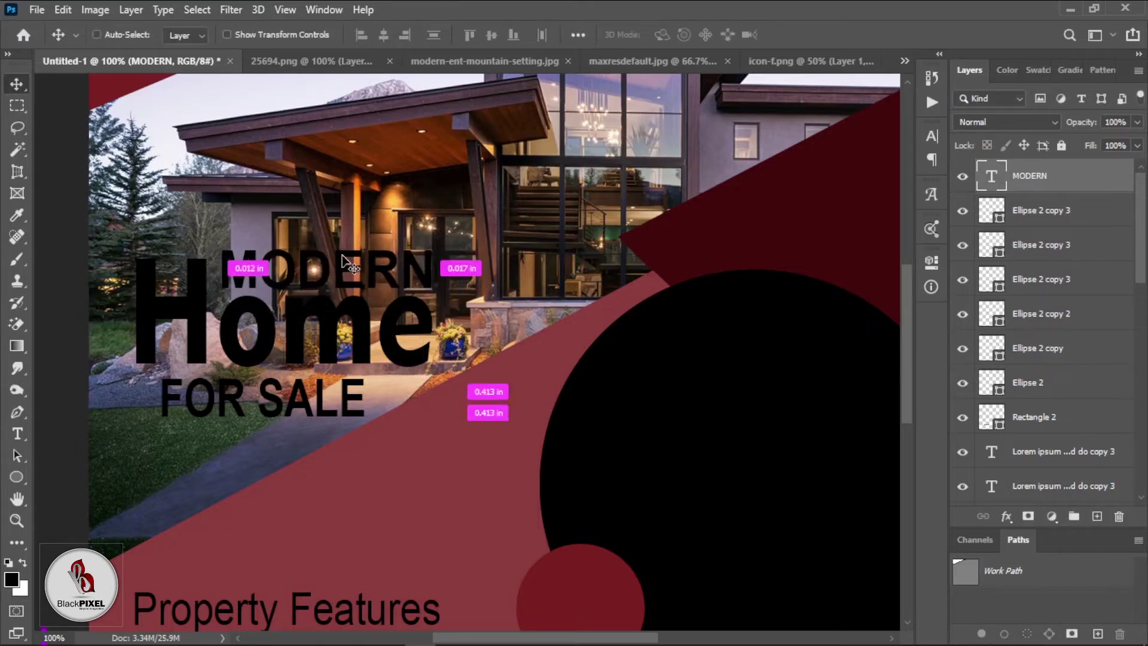
key(ctrl+t)
drag(326, 245, 315, 255)
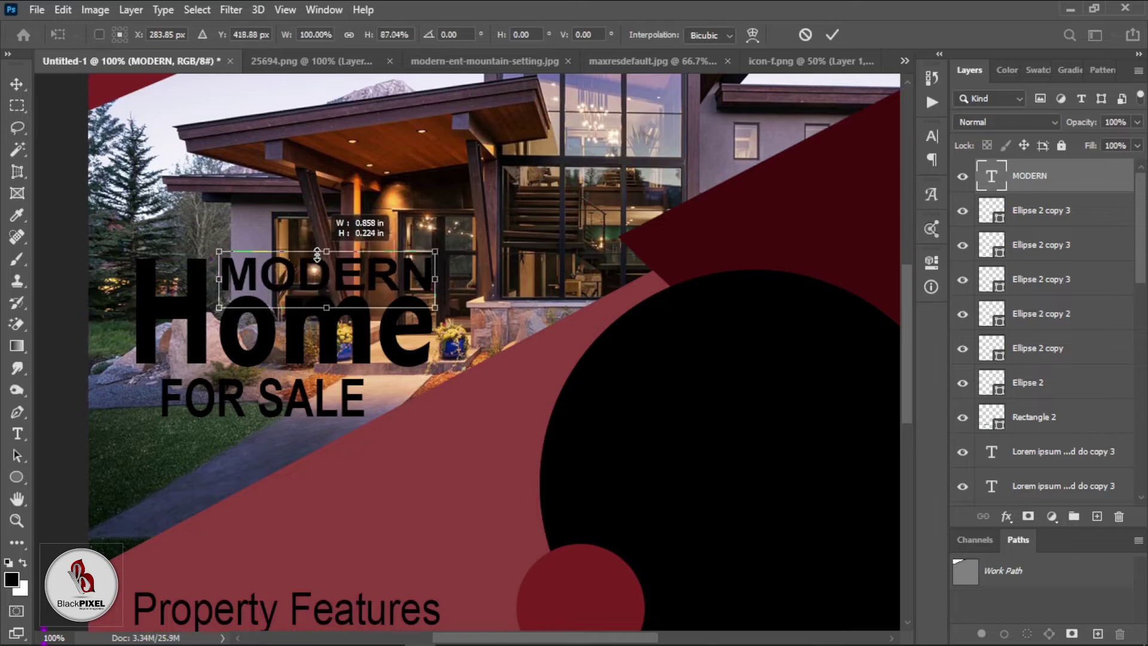
key(Return)
Step: Replace the old FOR SALE with an Alt-dragged MODERN copy below Home, retyped as 'For Sale'
click(266, 397)
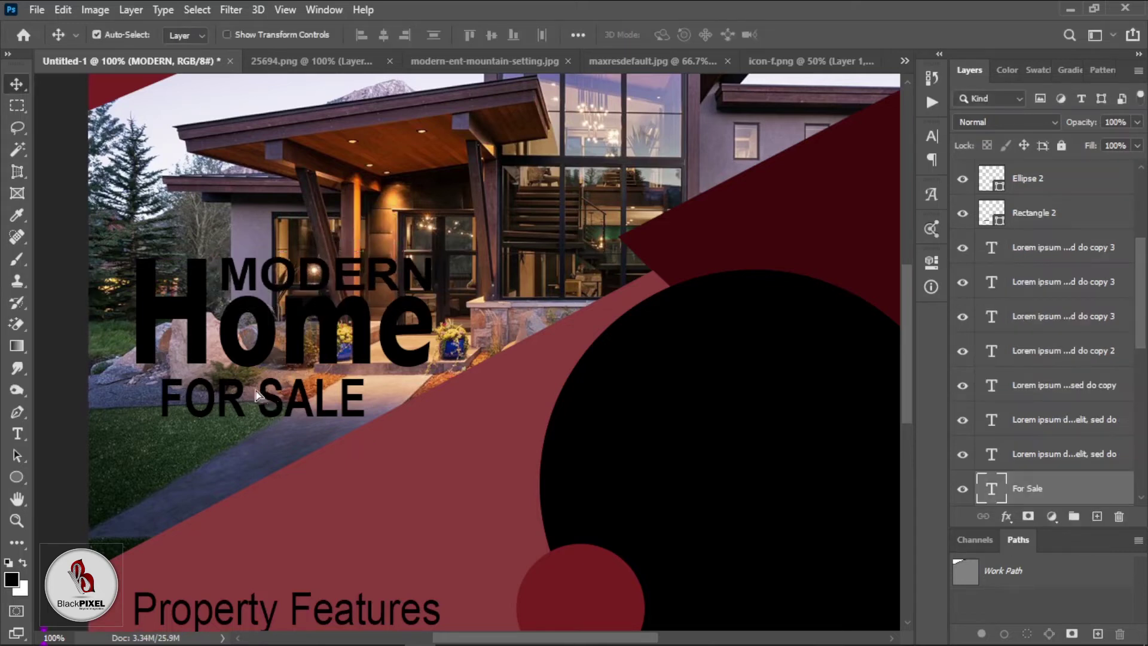
key(Delete)
drag(291, 274, 207, 389)
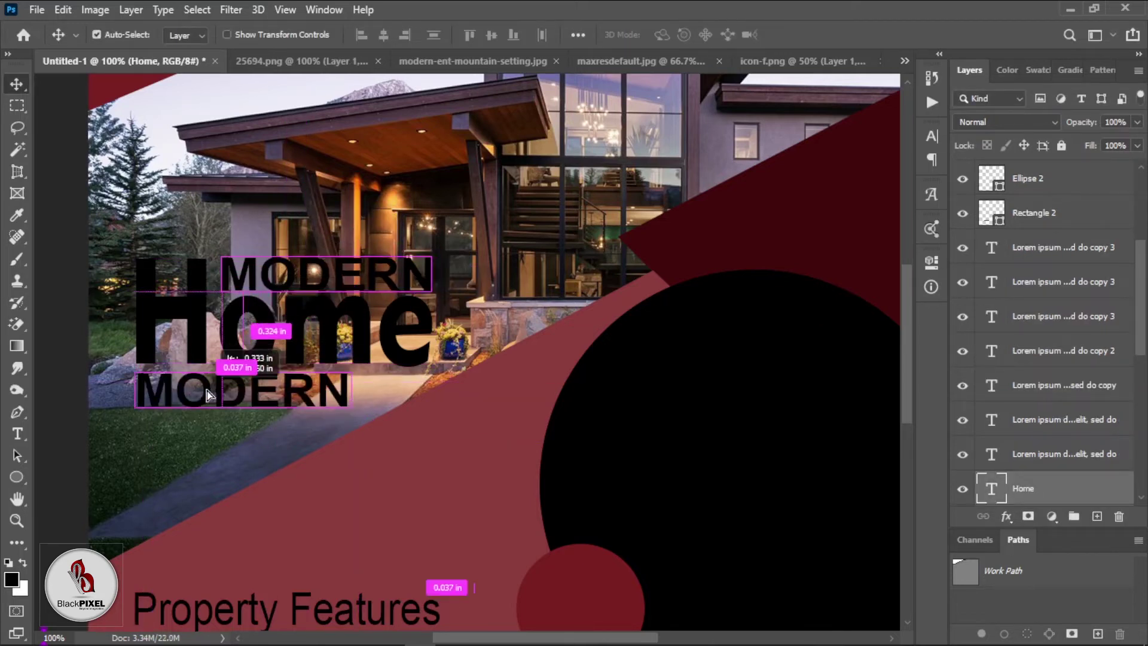
key(b)
click(206, 394)
key(Escape)
key(t)
double_click(204, 397)
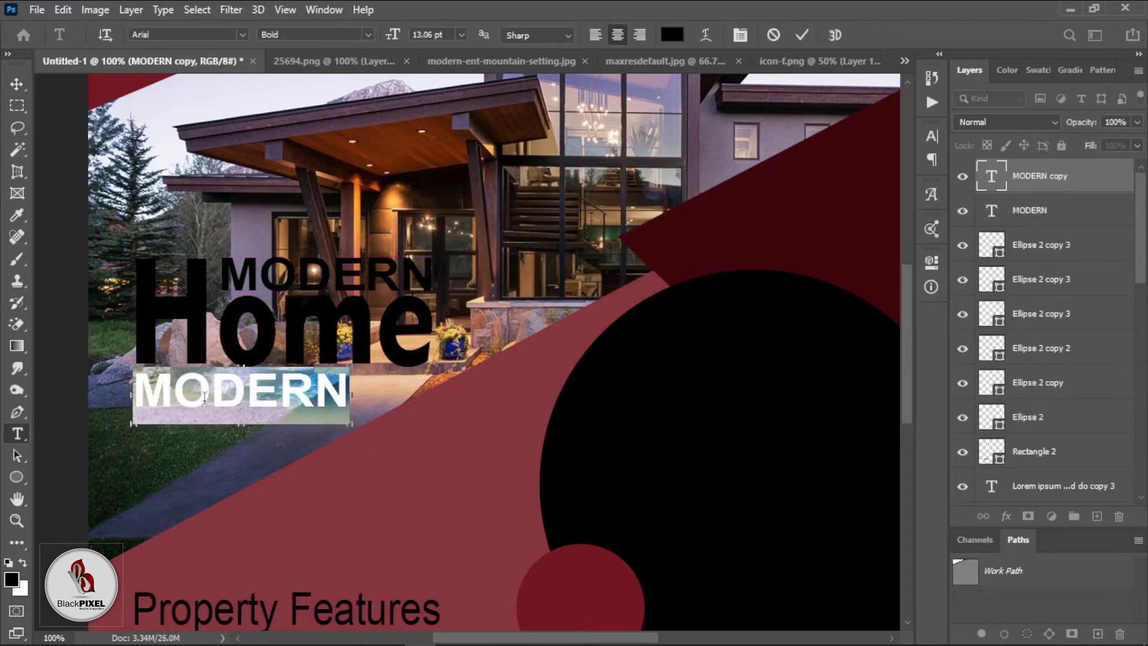
text(For)
text( Sale)
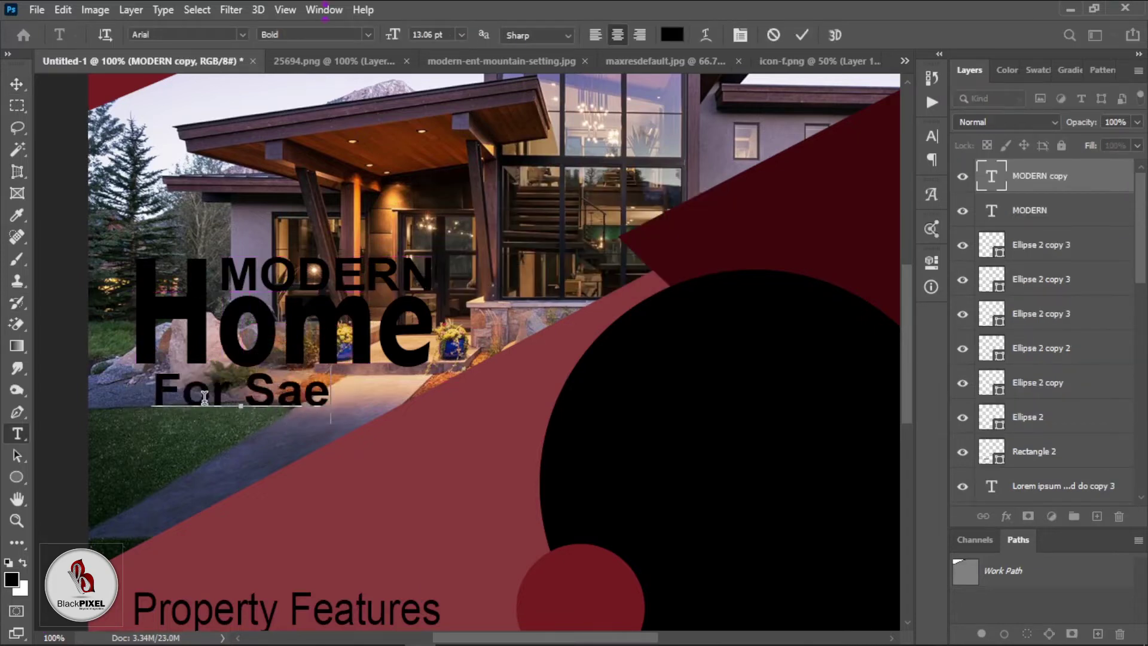
Step: Convert the new text to all-caps FOR SALE and align it under Home
key(BackSpace)
text(le)
key(ctrl+a)
key(ctrl+shift+k)
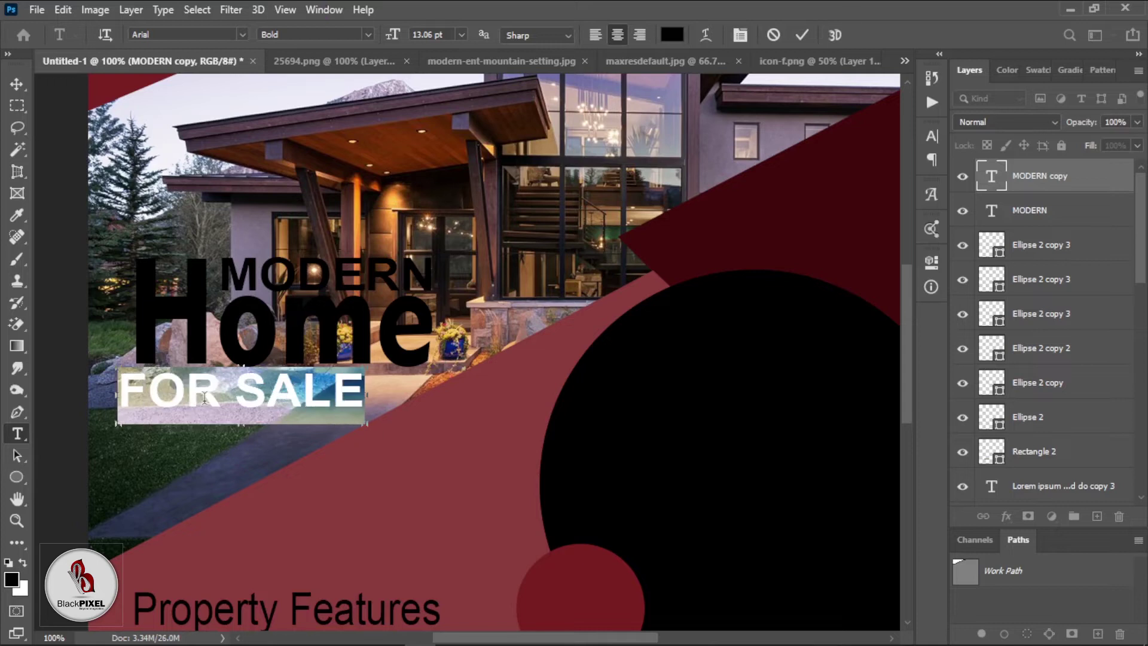
key(ctrl+Return)
key(v)
drag(259, 391, 323, 410)
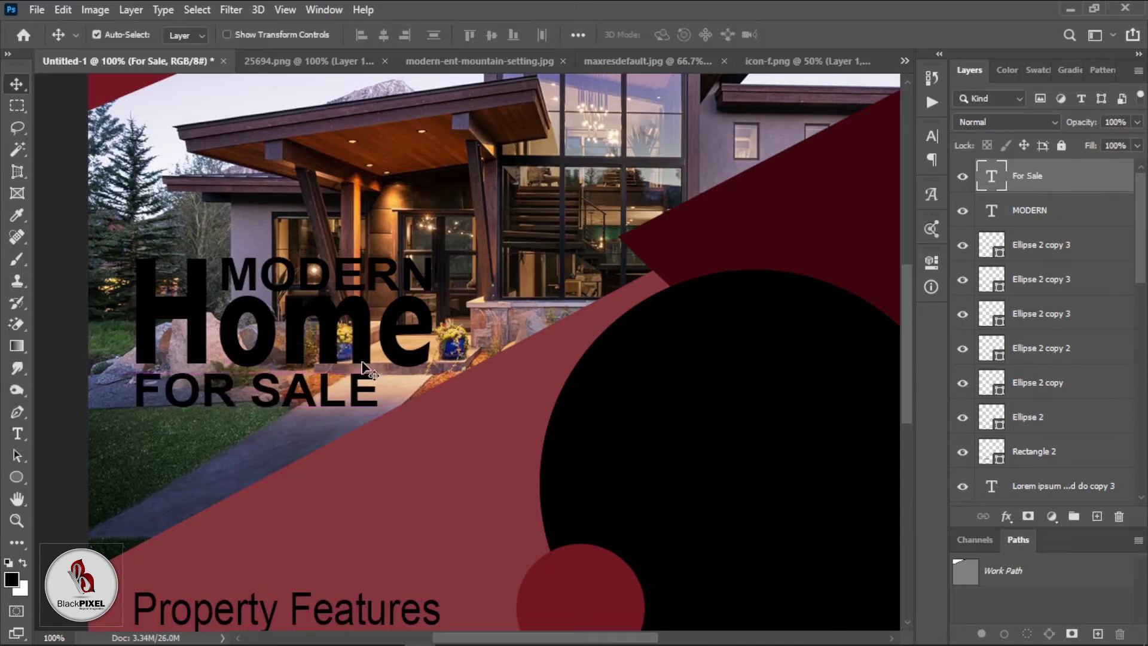
Step: Select the whole headline text group for a free transform, fitting the poster in view
click(367, 287)
shift+click(377, 286)
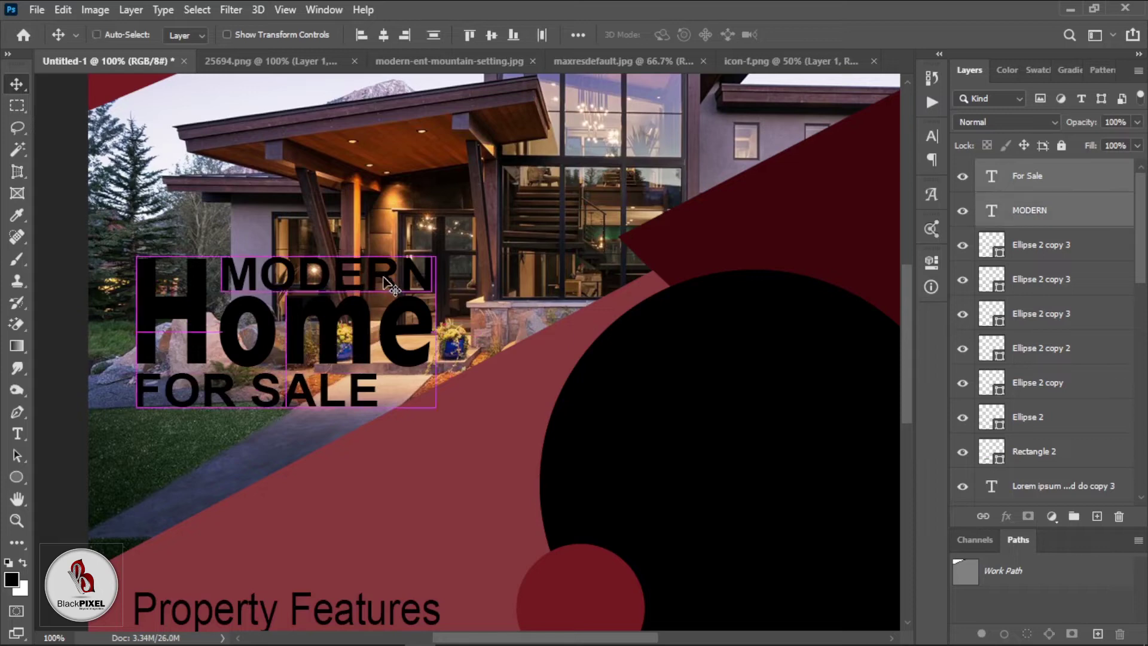
key(ctrl+t)
key(ctrl+0)
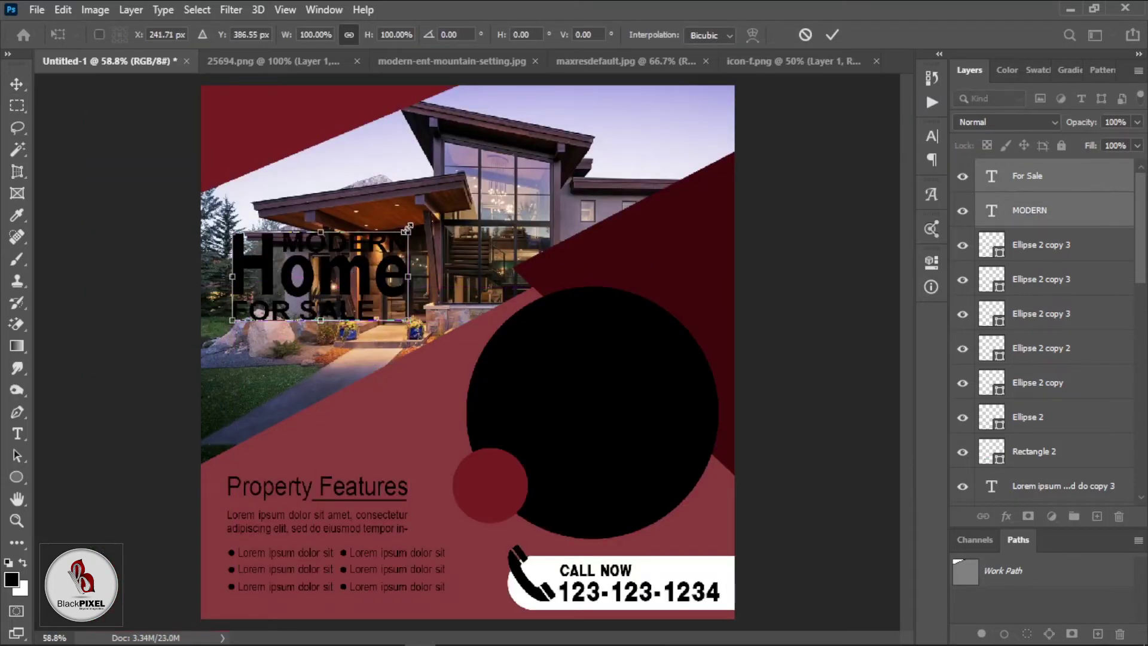
Step: Enlarge the MODERN Home FOR SALE group to about 124% and nudge it into position
drag(409, 226, 450, 212)
mouse_move(425, 257)
mouse_down()
mouse_move(428, 268)
mouse_move(394, 287)
mouse_up()
key(Return)
key(ctrl+t)
key(shift+Up)
key(shift+Up)
key(shift+Up)
key(Return)
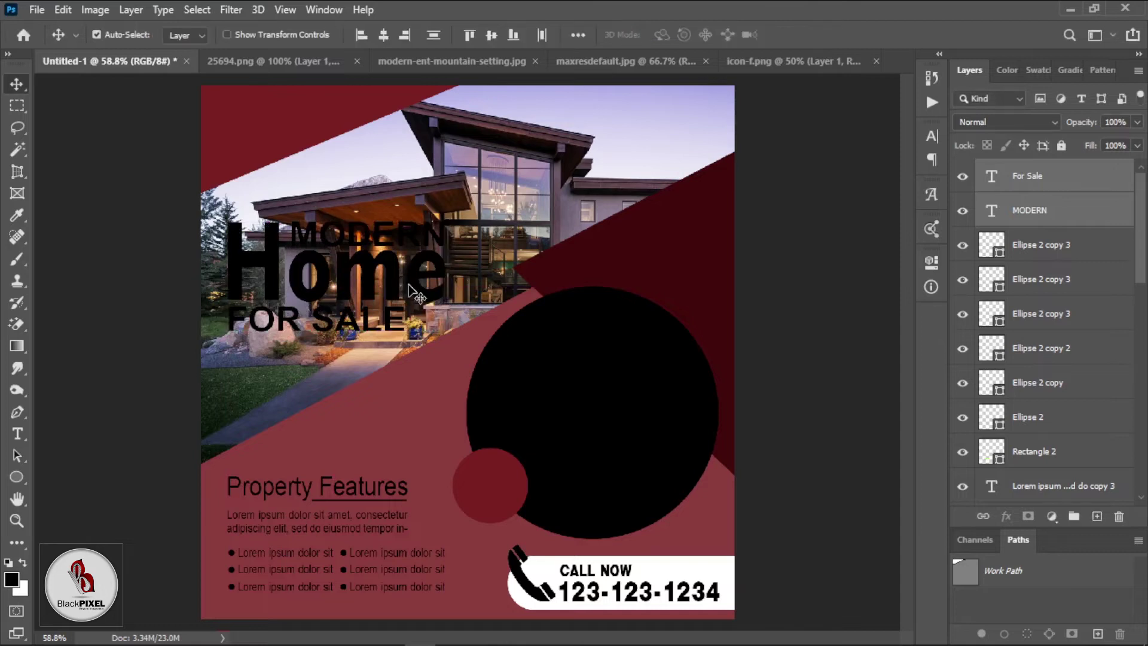
drag(377, 237, 379, 239)
click(505, 206)
Step: Flip the house photo horizontally, then shrink it slightly and reposition it
key(ctrl+t)
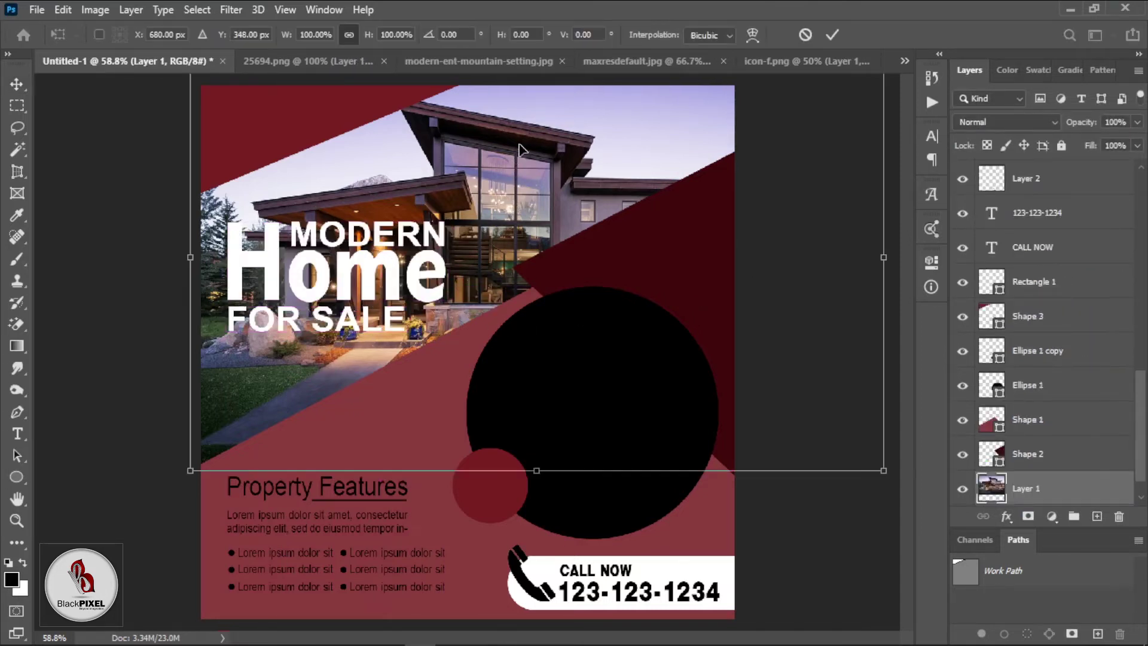
right_click(518, 146)
click(570, 429)
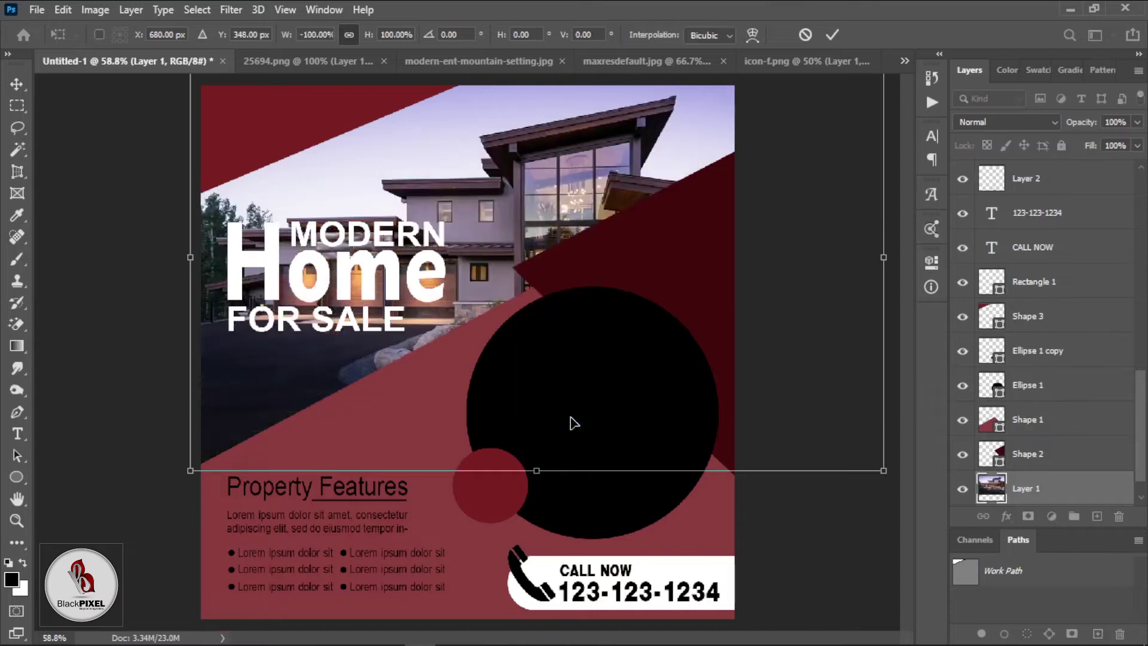
drag(579, 407, 542, 386)
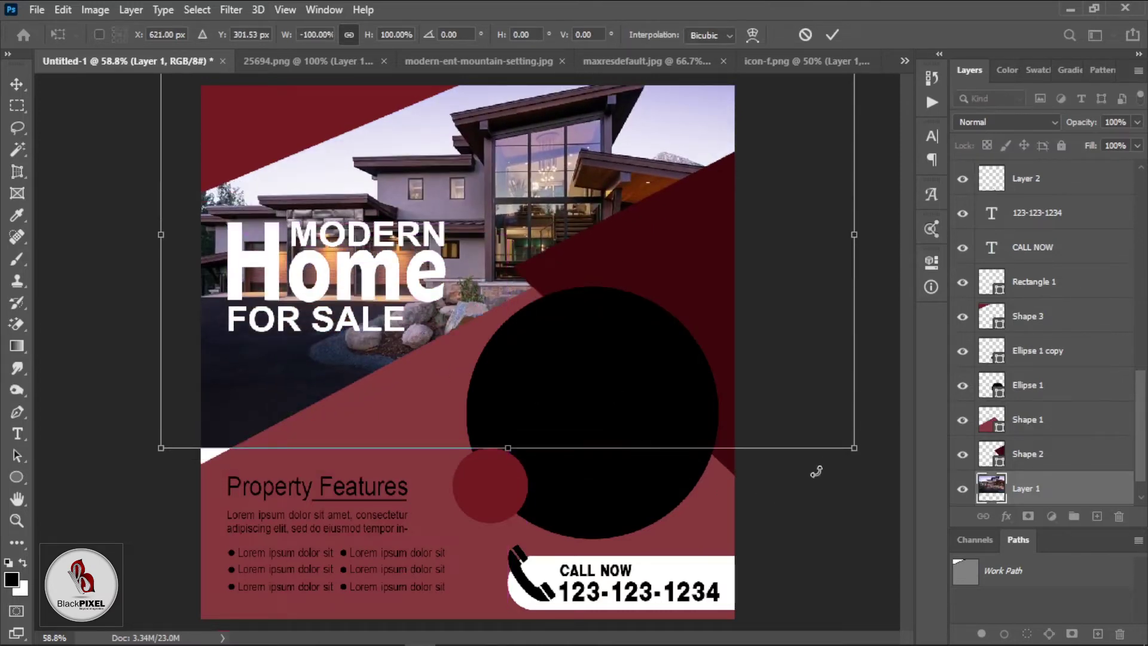
drag(850, 449, 700, 435)
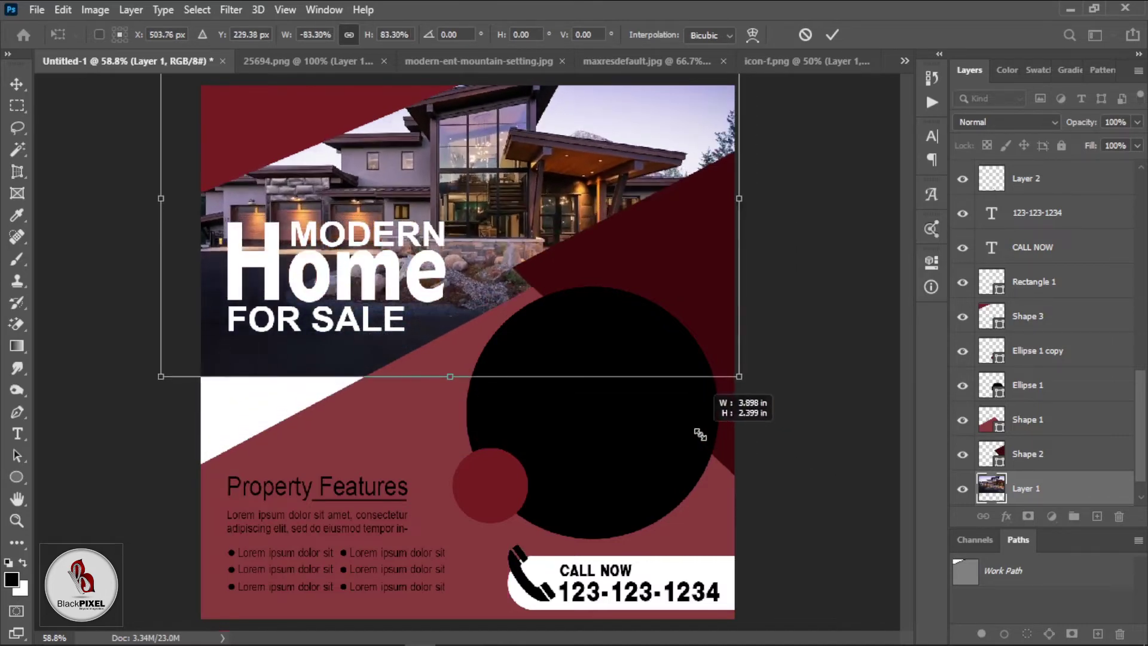
drag(687, 376, 695, 399)
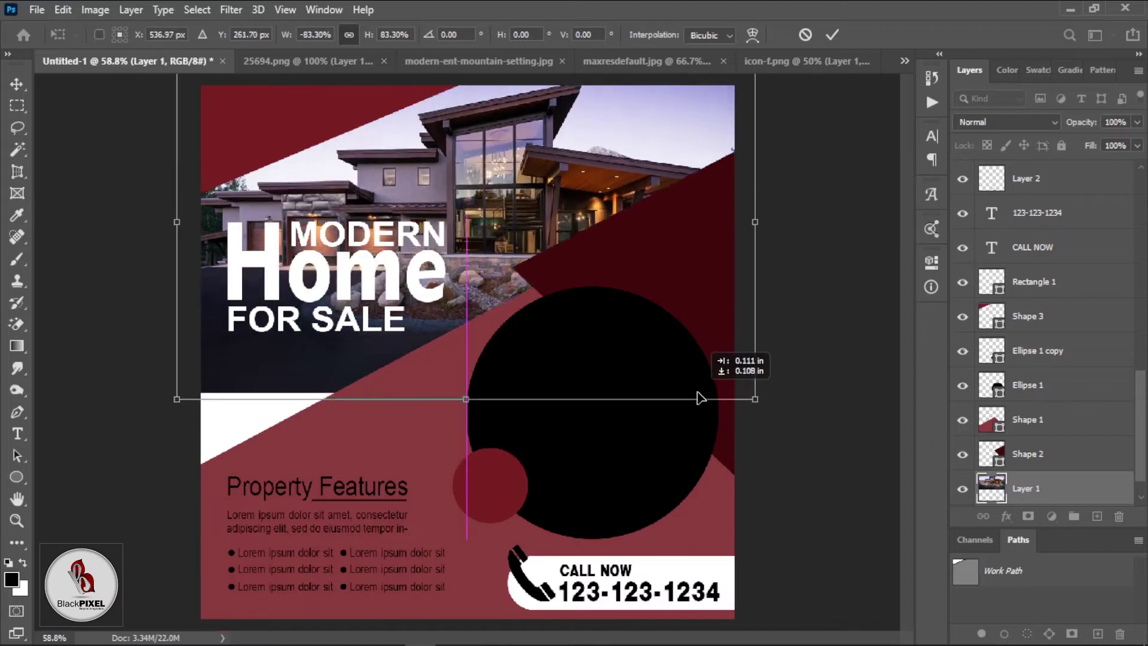
drag(700, 397, 698, 394)
key(Return)
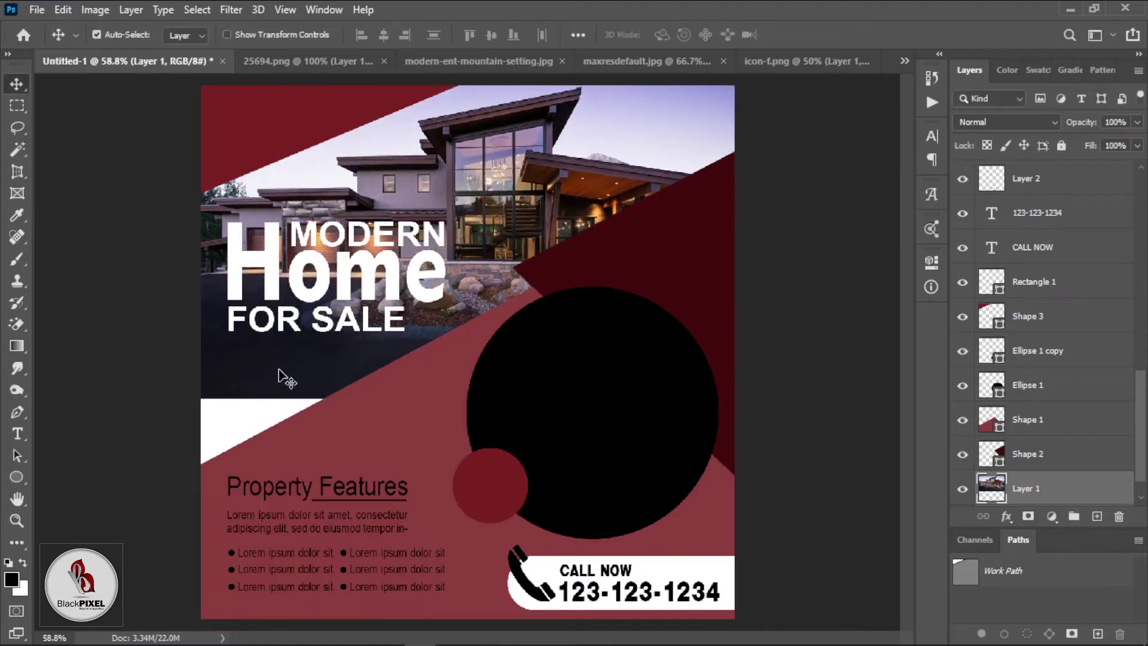
Step: Content-Aware Scale a strip along the photo's lower edge down to fill the gap
key(m)
drag(204, 371, 827, 346)
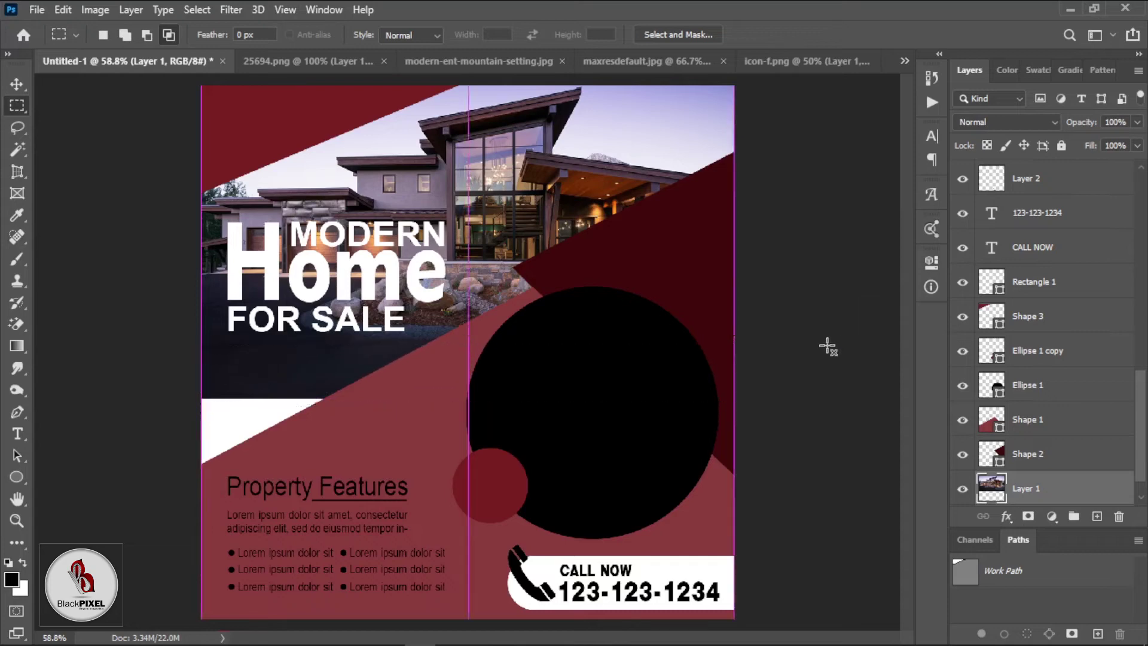
click(63, 10)
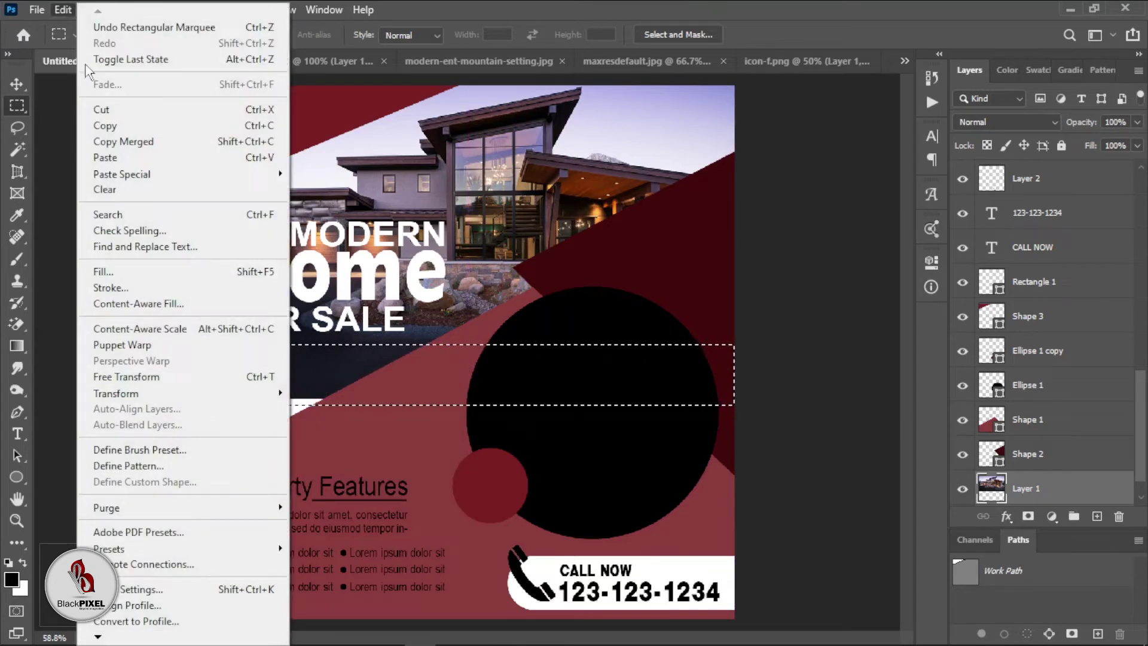
click(202, 340)
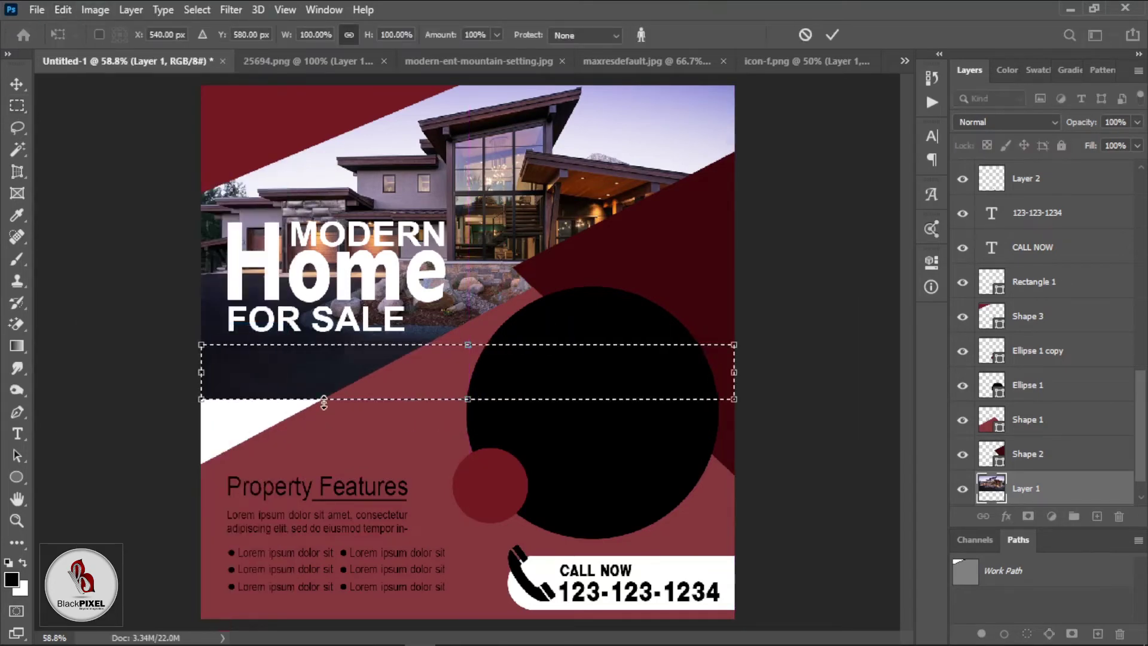
drag(324, 399, 322, 474)
key(Return)
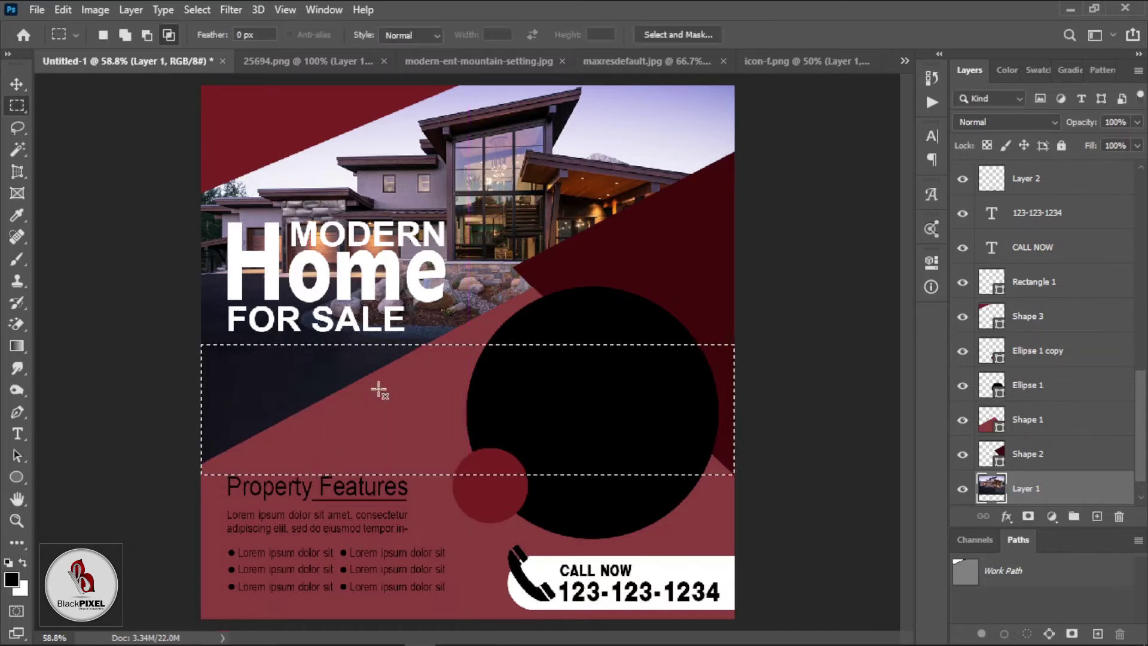
key(ctrl+d)
Step: Draw a thin white rectangle line under FOR SALE
key(v)
click(345, 323)
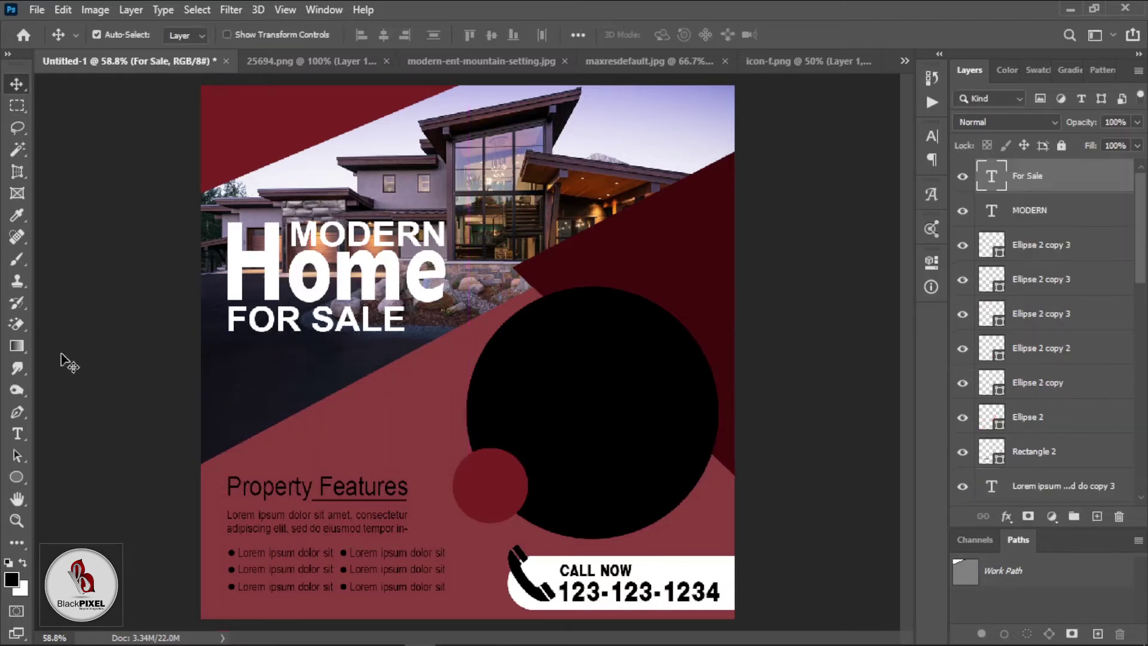
click(17, 477)
right_click(16, 477)
click(90, 476)
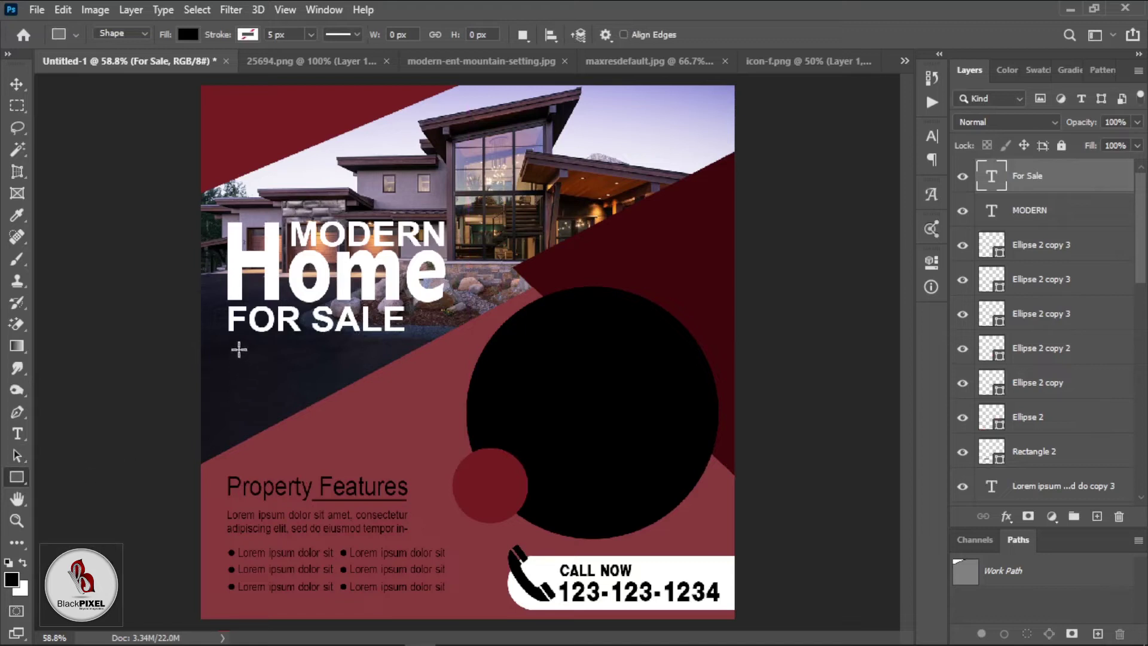
drag(227, 343, 356, 344)
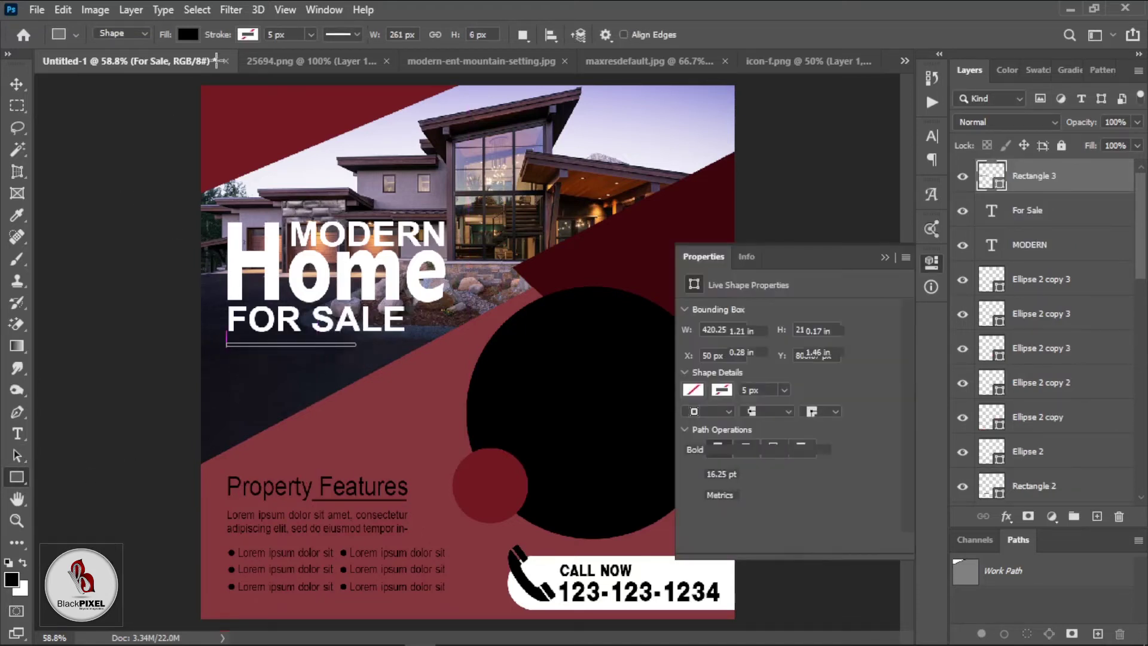
click(703, 366)
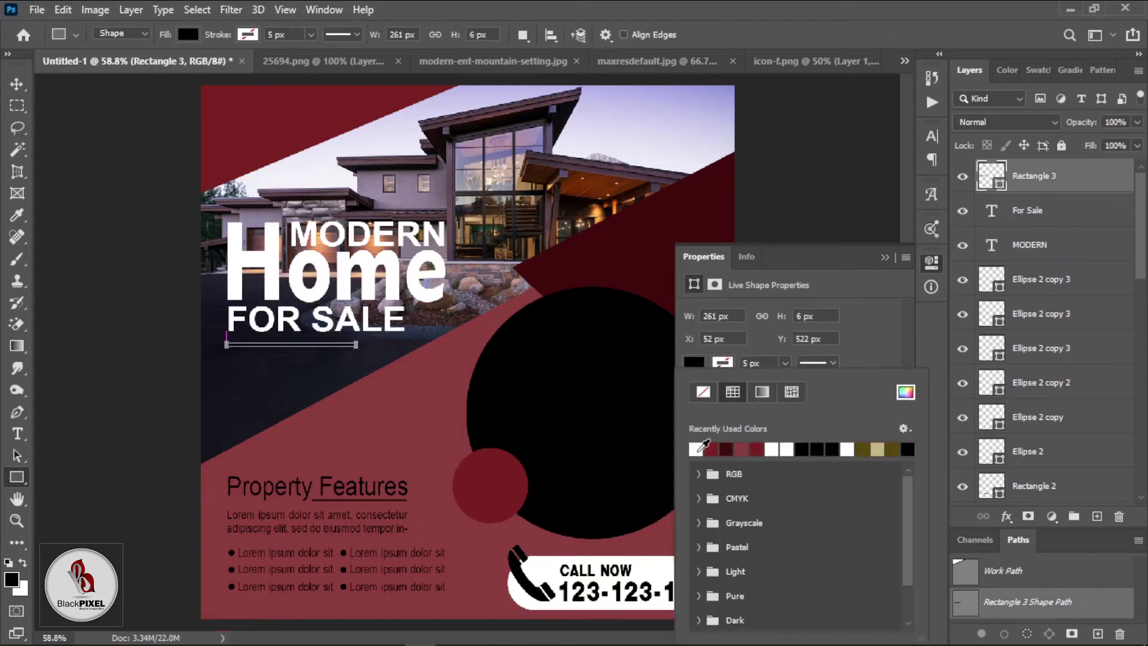
click(699, 253)
Step: Move the FOR SALE, MODERN and underline layers slightly down together
click(16, 85)
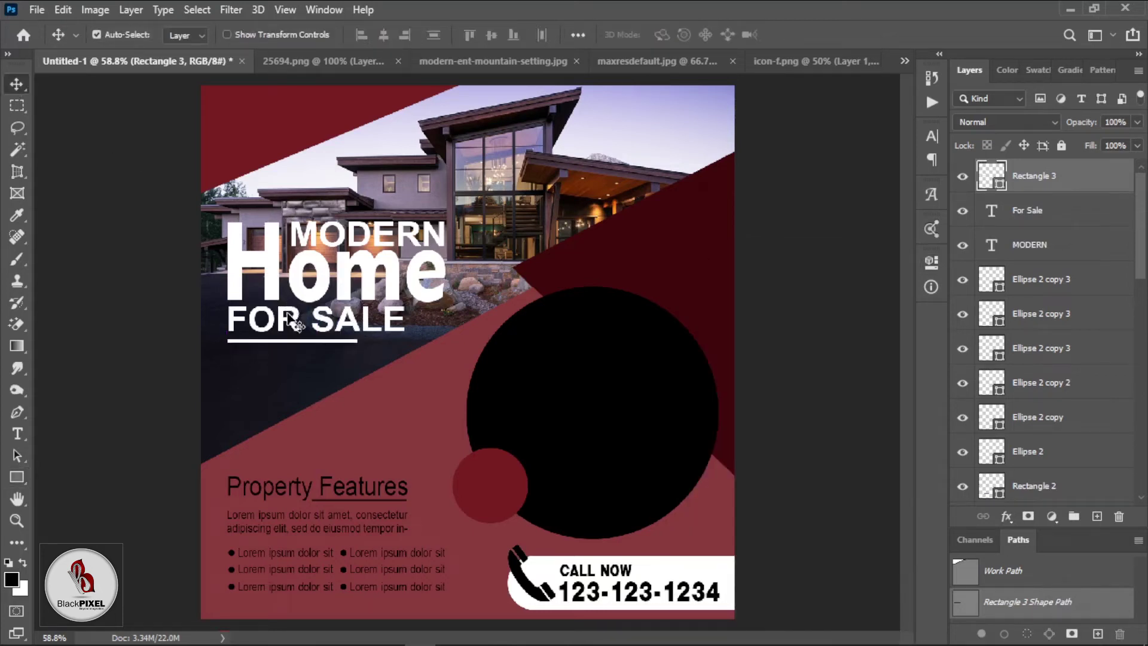
shift+click(289, 319)
shift+click(327, 240)
drag(325, 211, 323, 233)
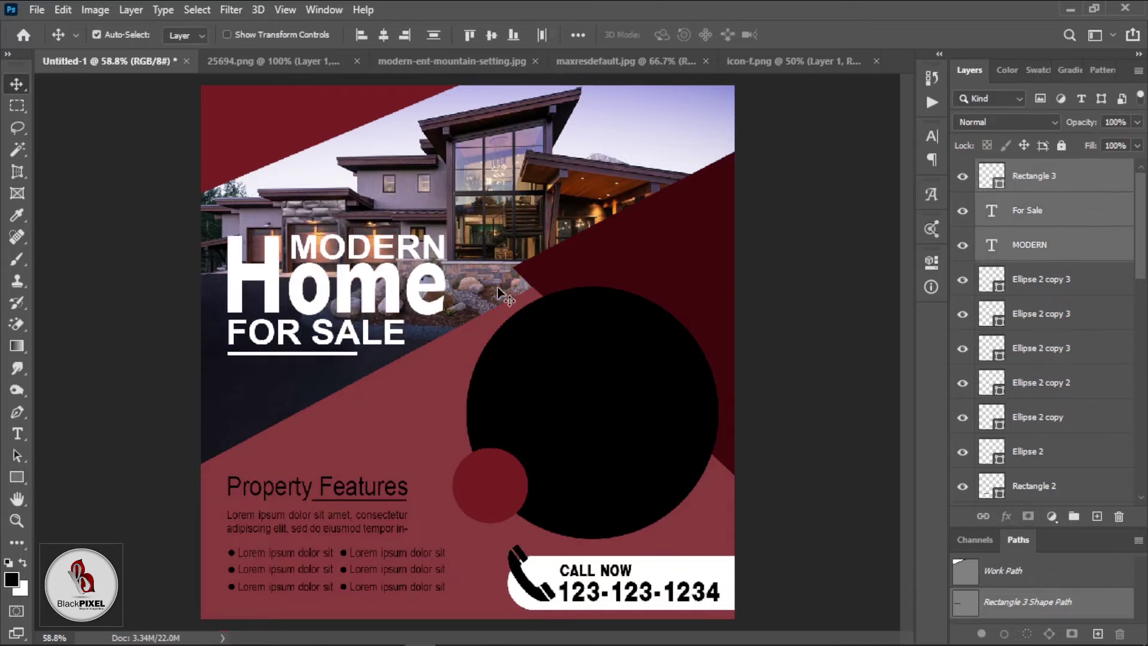
click(765, 248)
Step: Bring the house icon from 25694.png into the flyer as a small top-left icon
click(294, 138)
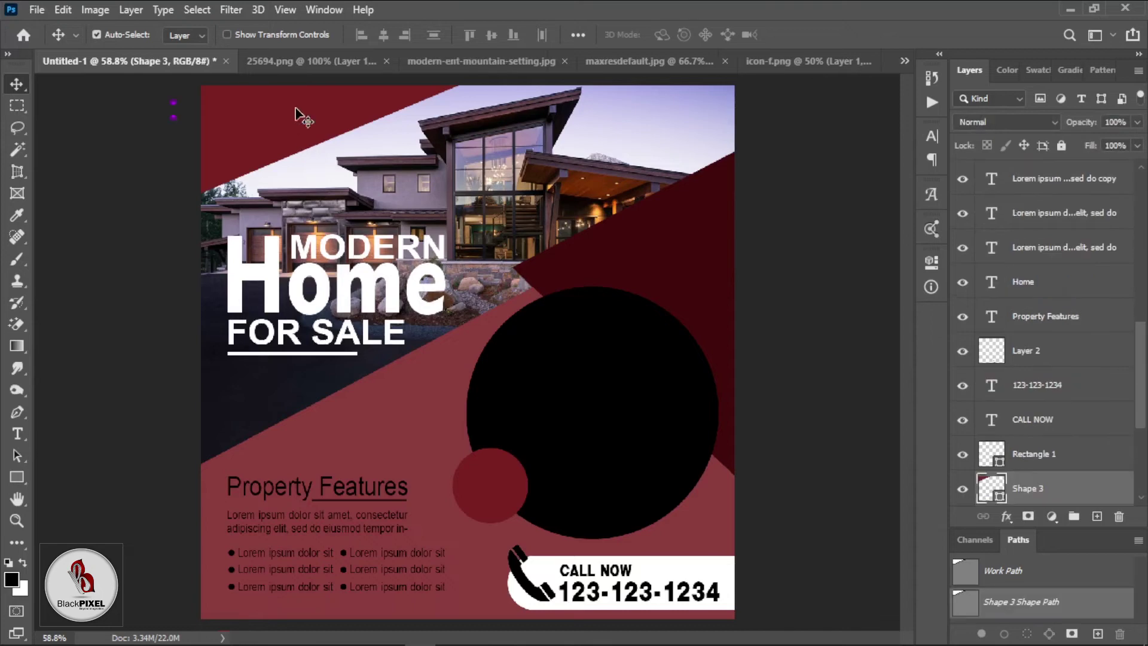
click(281, 61)
mouse_move(409, 251)
mouse_down()
mouse_move(163, 72)
mouse_move(263, 123)
mouse_up()
key(ctrl+t)
drag(347, 200, 423, 266)
drag(454, 309, 229, 139)
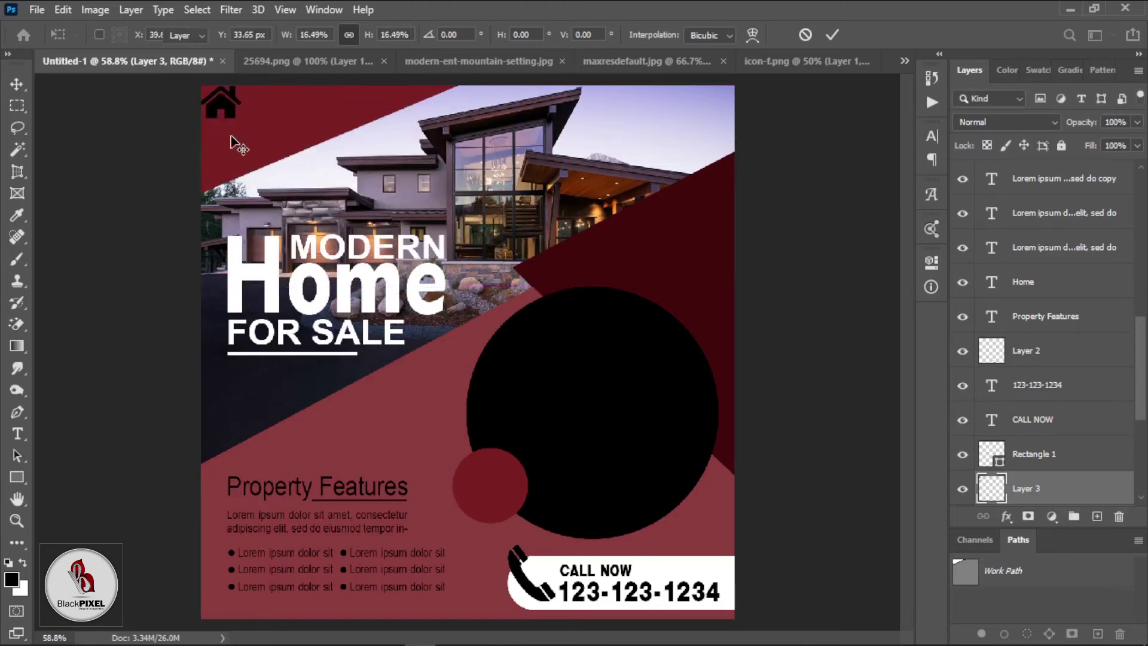
key(Return)
key(shift+Right)
key(shift+Right)
key(shift+Right)
key(shift+Up)
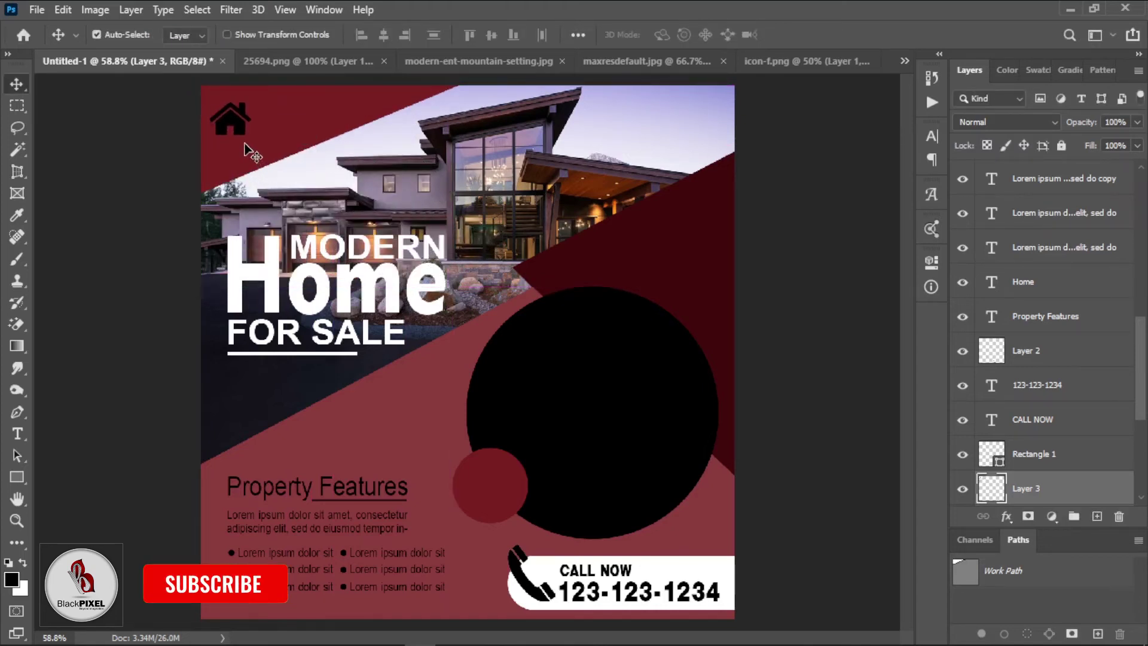
Step: Add small LOGO HERE text beside the house icon
key(t)
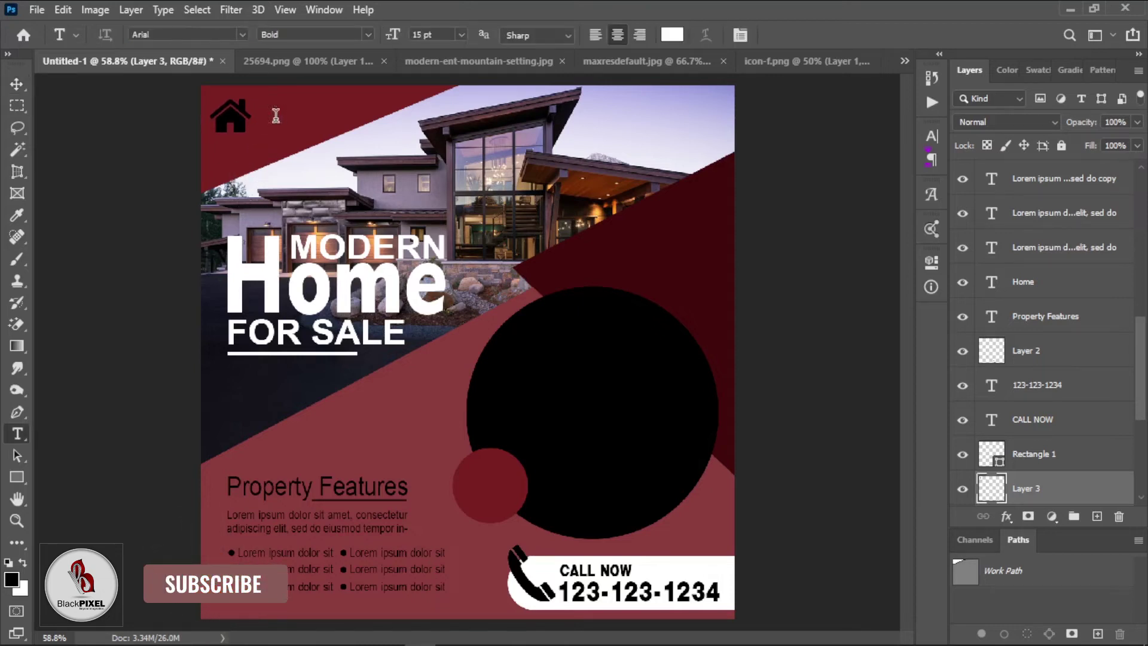
click(275, 116)
text(LOGO)
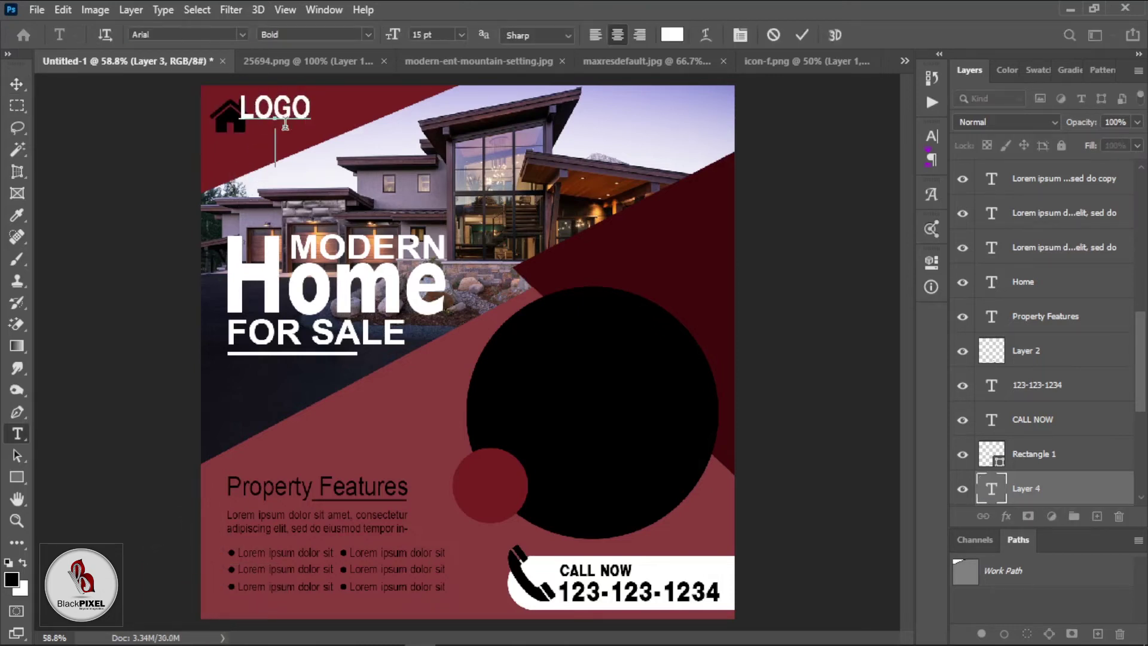
key(ctrl+a)
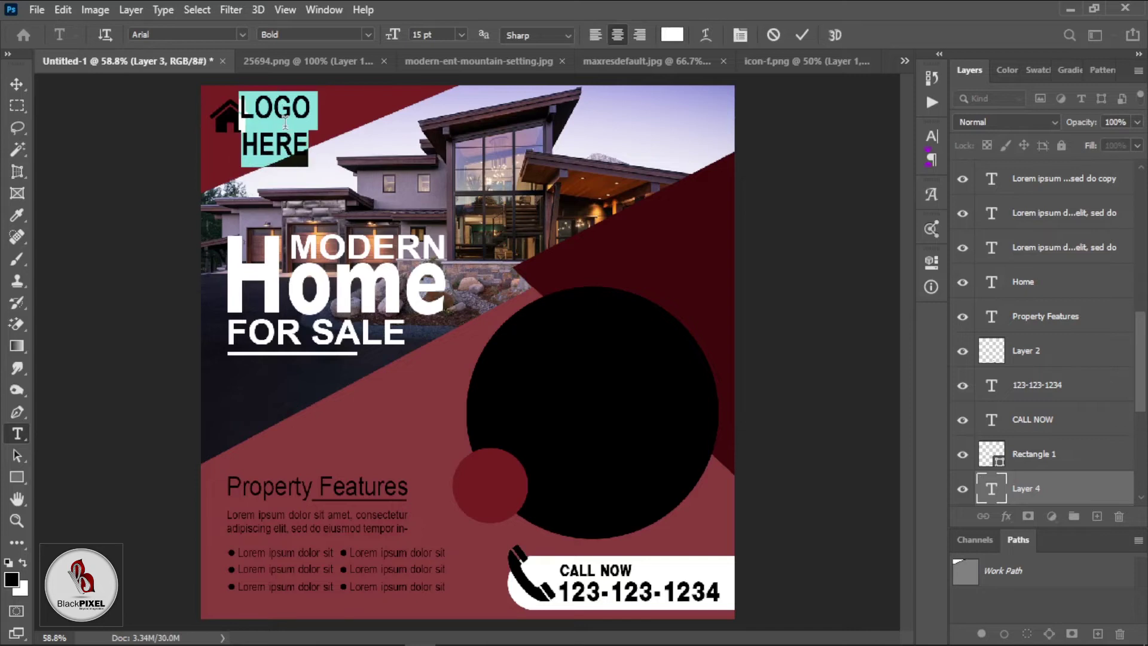
key(ctrl+t)
mouse_move(311, 164)
mouse_down()
mouse_move(266, 121)
mouse_move(269, 131)
mouse_up()
key(Return)
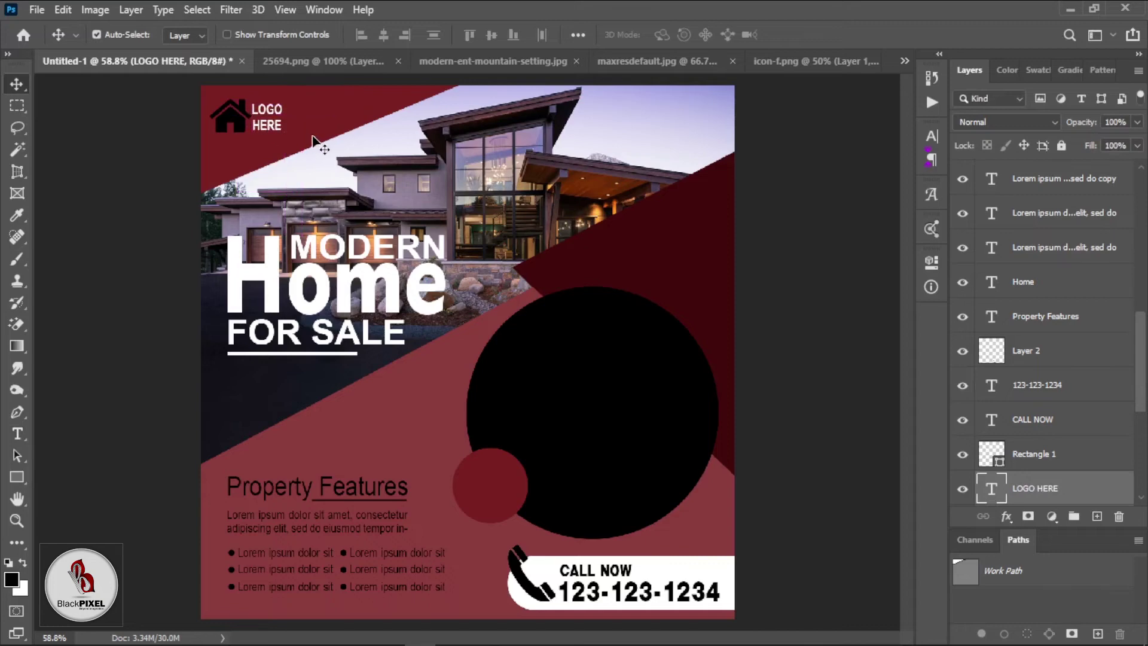
Step: Give the MODERN text a drop shadow with a 16 px size
right_click(303, 160)
click(323, 167)
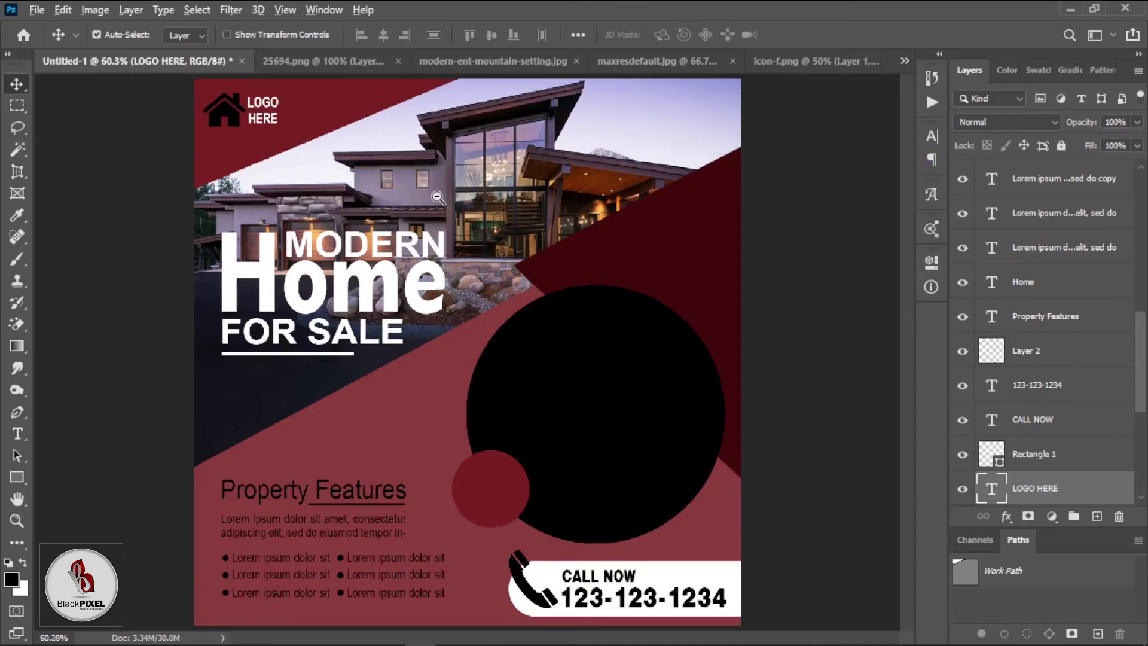
scroll(426, 290, down, 1)
scroll(426, 290, up, 1)
scroll(426, 290, up, 1)
ctrl+click(418, 263)
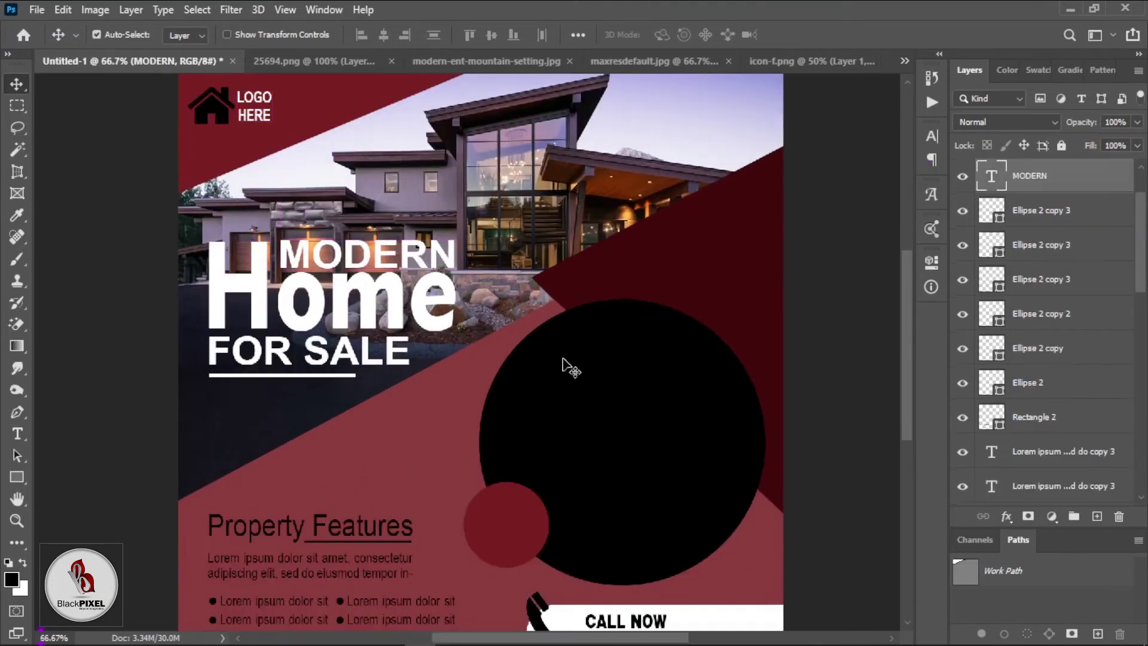
click(1007, 516)
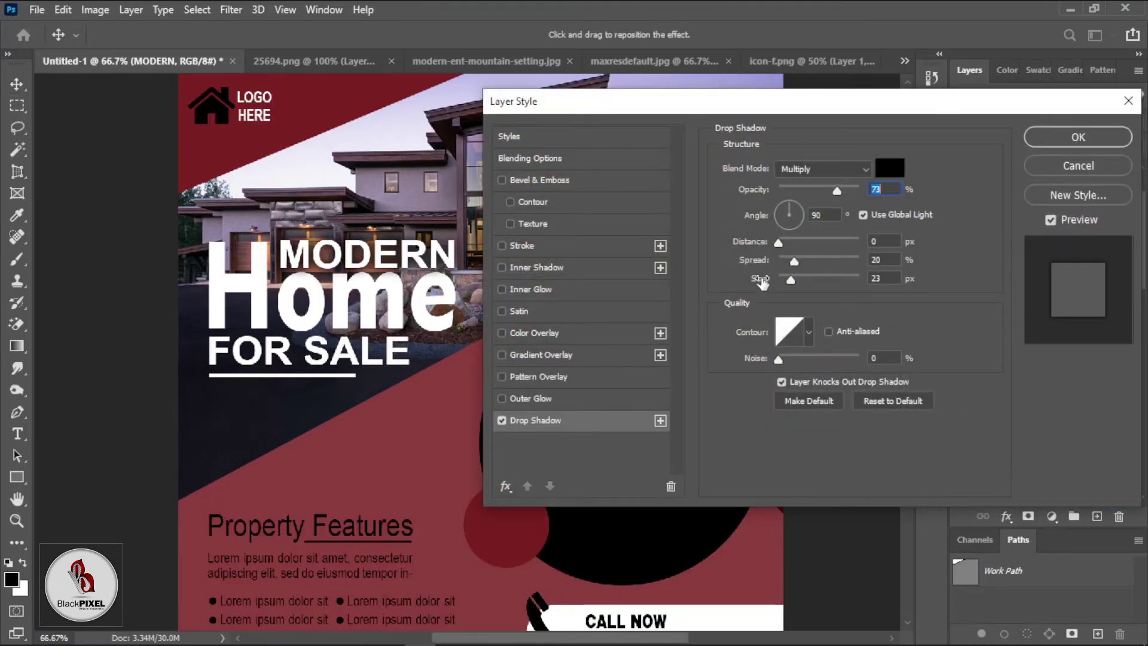
drag(762, 282, 752, 286)
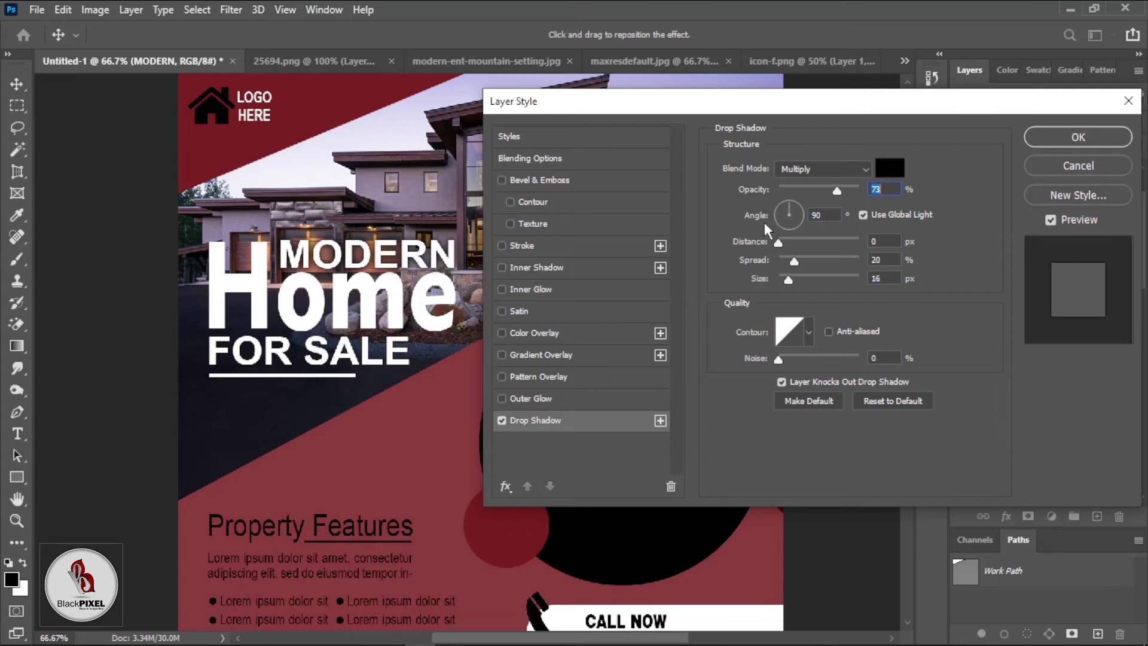
text(80)
click(1097, 139)
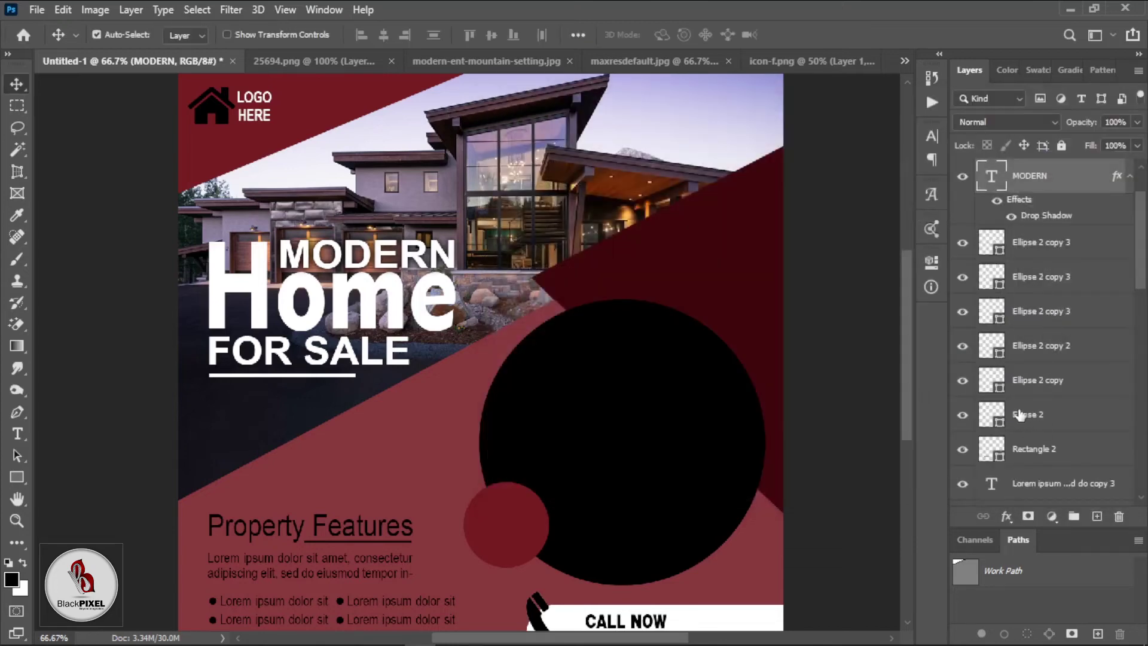
Step: Copy MODERN's layer style and paste it onto the For Sale and Home layers
right_click(1035, 181)
click(897, 570)
scroll(1033, 203, up, 2)
click(1035, 216)
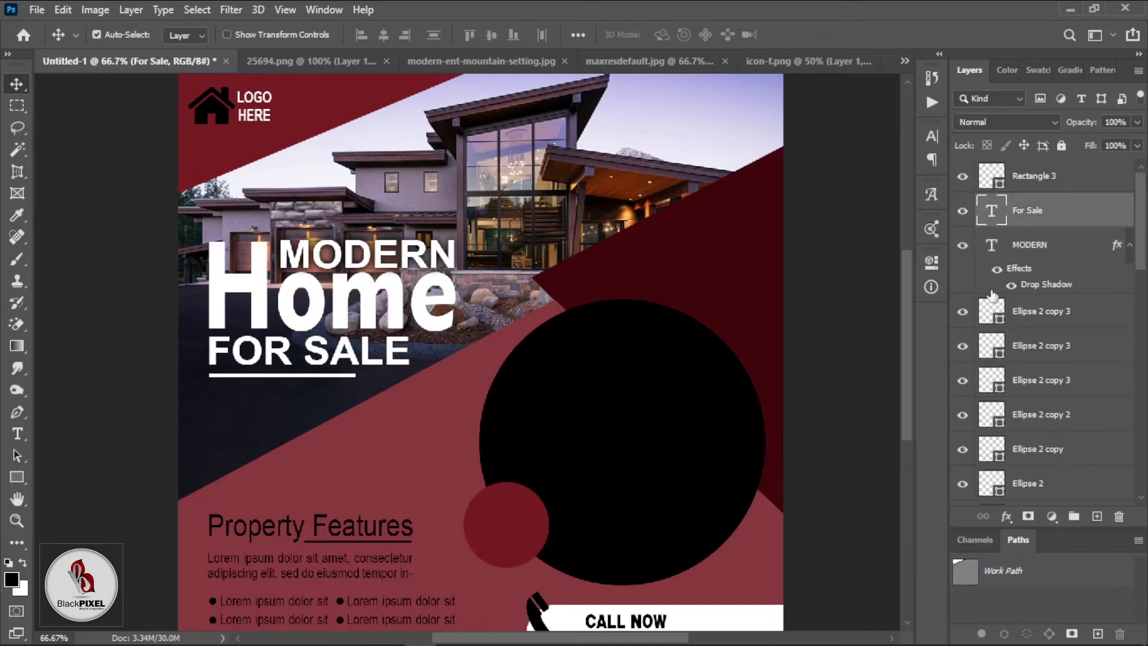
right_click(1031, 206)
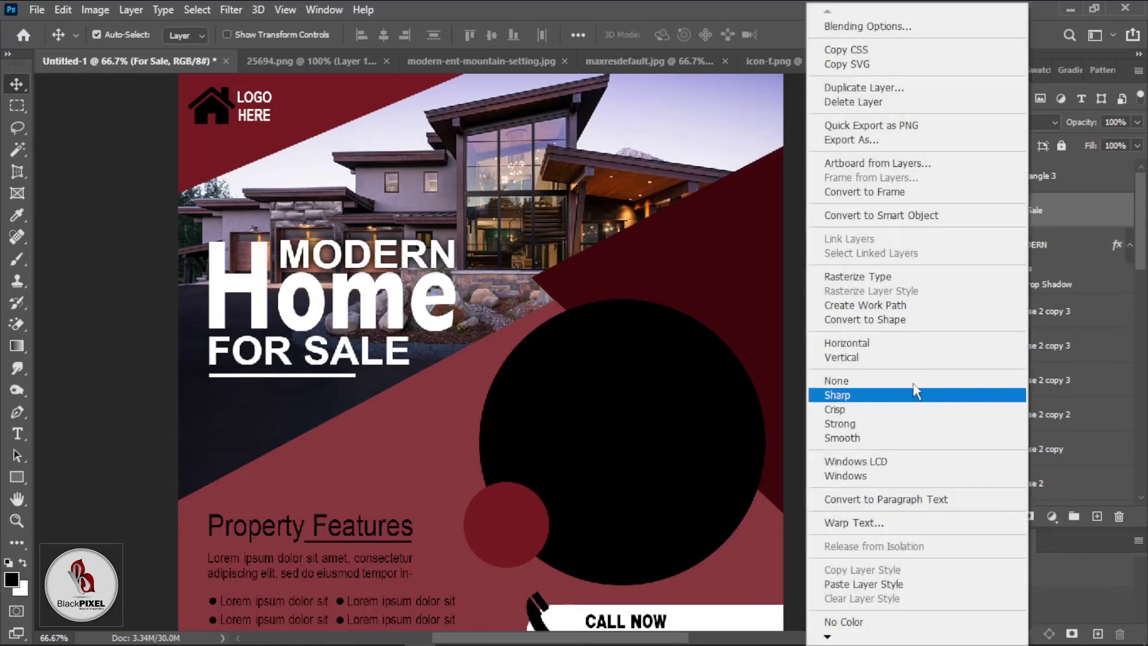
click(863, 584)
right_click(1035, 485)
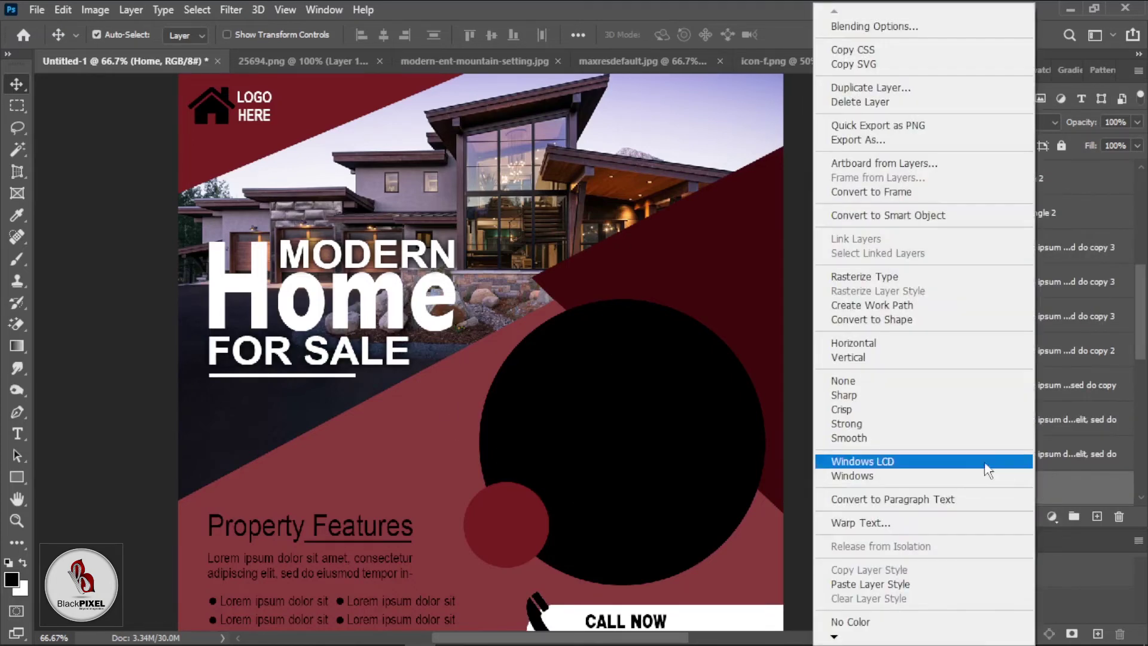
click(840, 584)
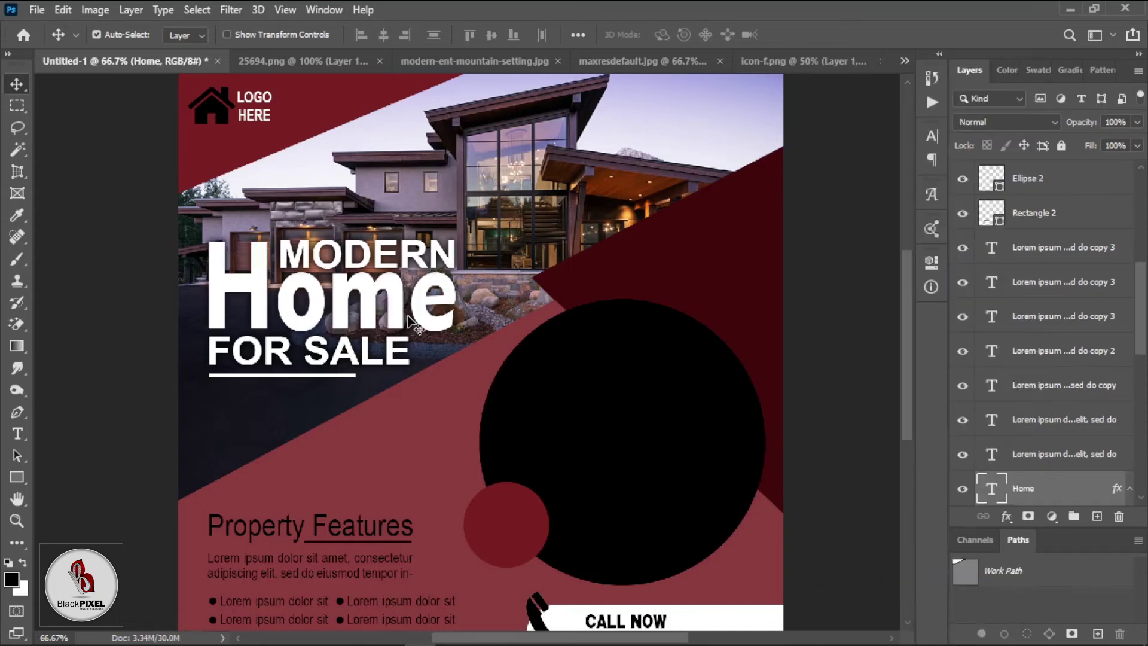
key(ctrl+minus)
key(ctrl+minus)
key(ctrl+plus)
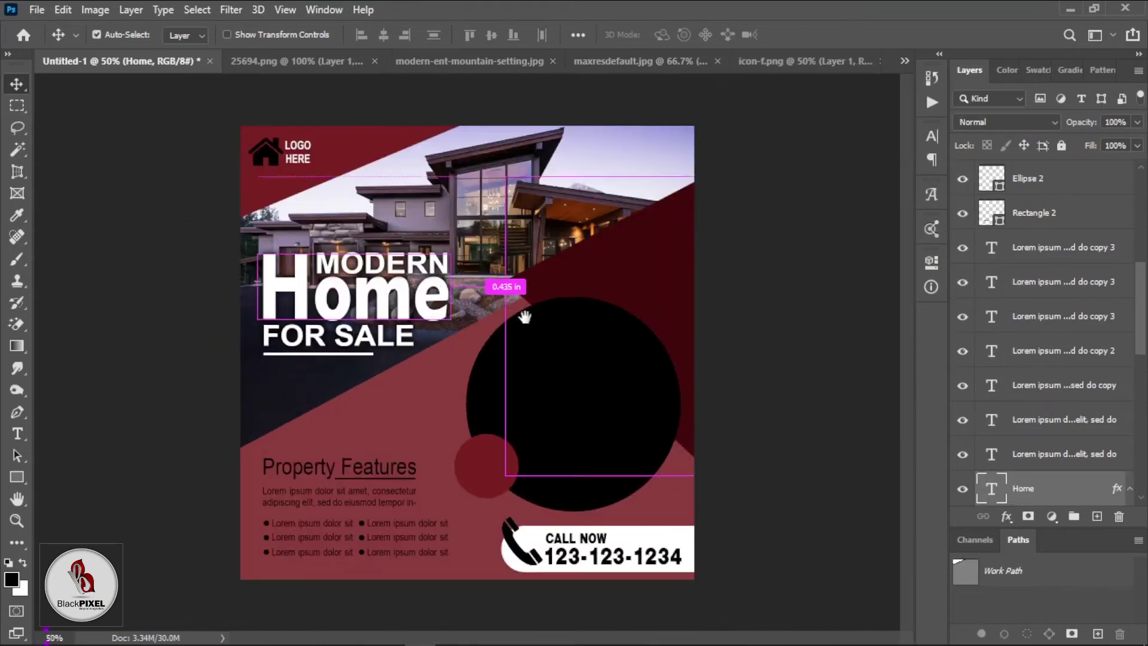
scroll(525, 317, up, 1)
Step: Bring maxresdefault.jpg into the flyer and clip it to the black Ellipse 1 circle
click(665, 62)
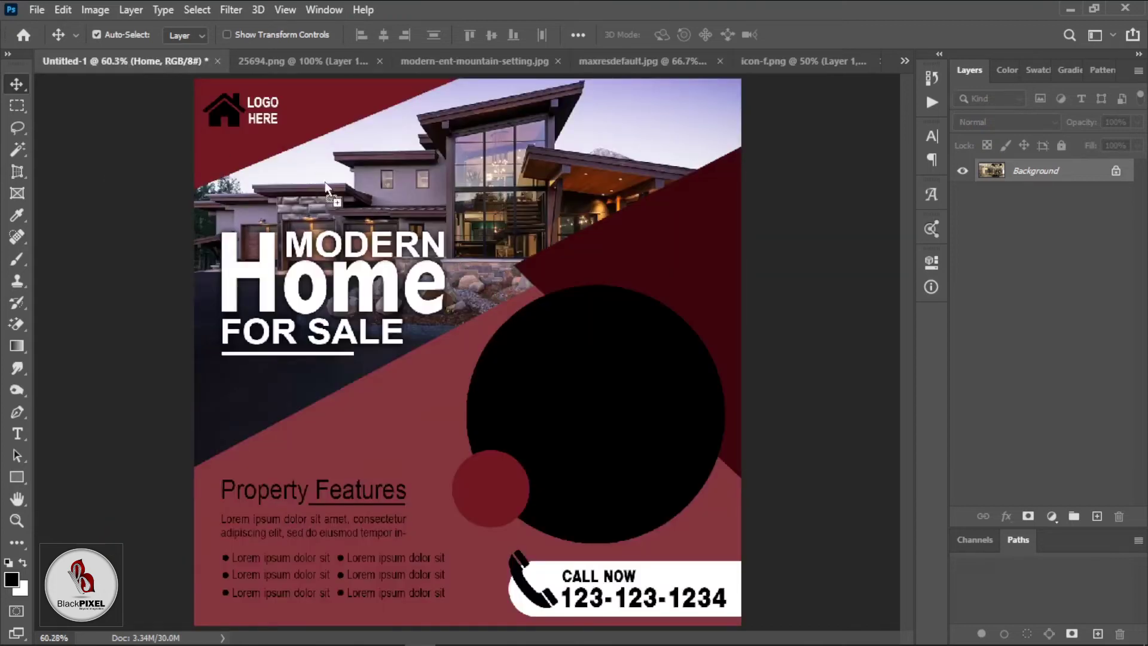
drag(158, 65, 592, 296)
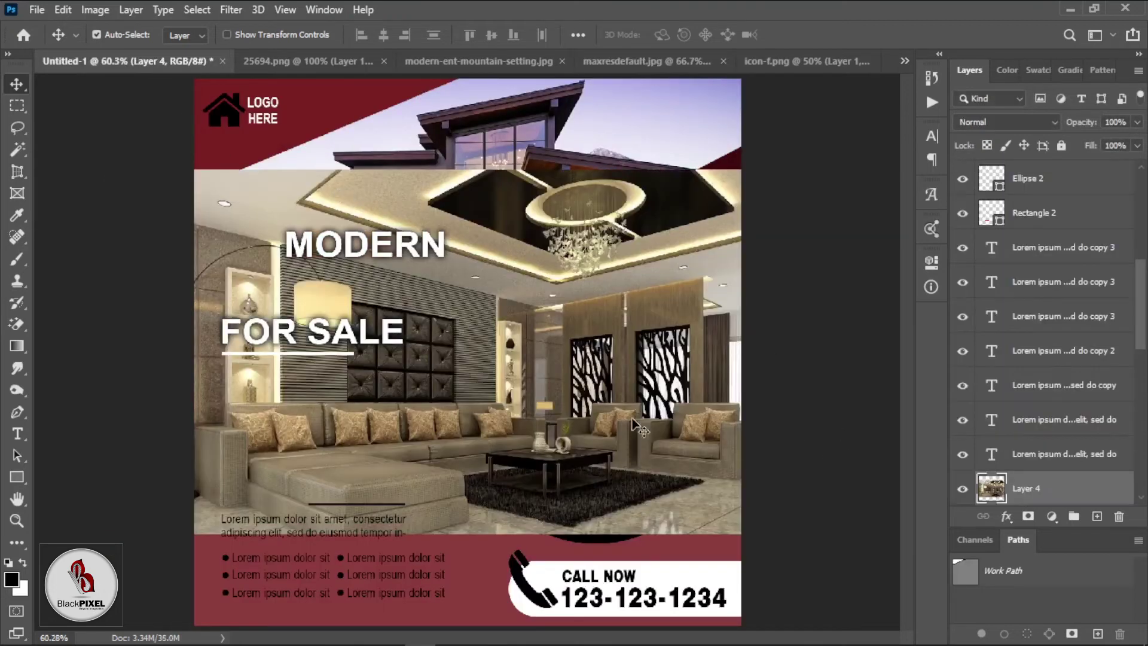
scroll(995, 422, down, 3)
drag(529, 401, 338, 314)
click(681, 424)
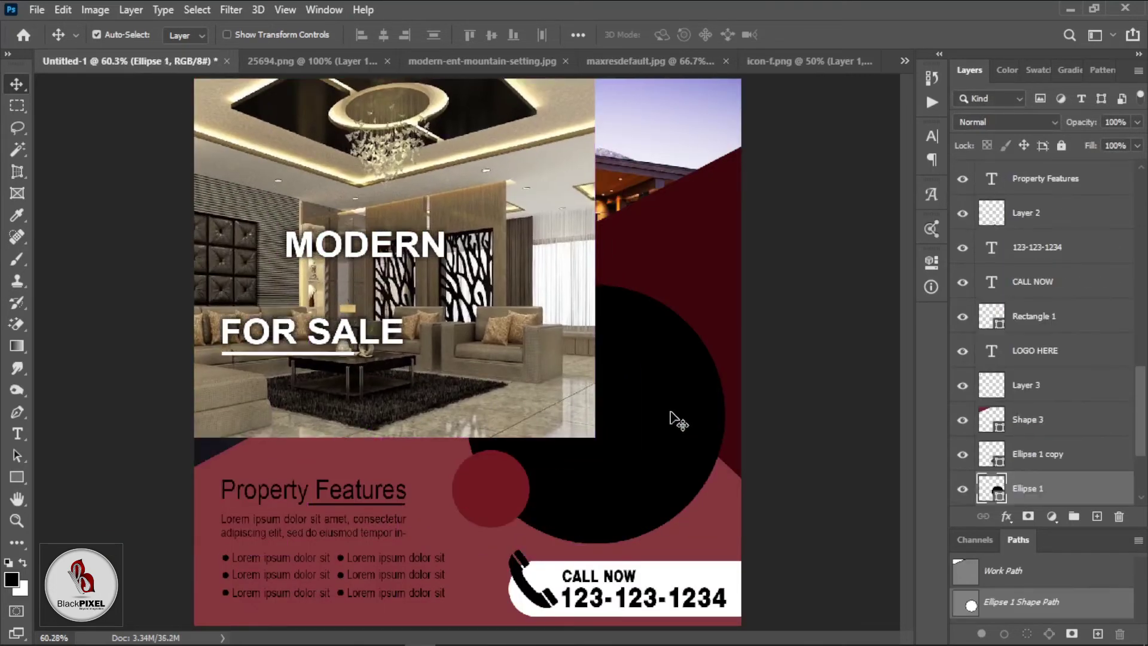
click(587, 344)
key(ctrl+shift+bracketleft)
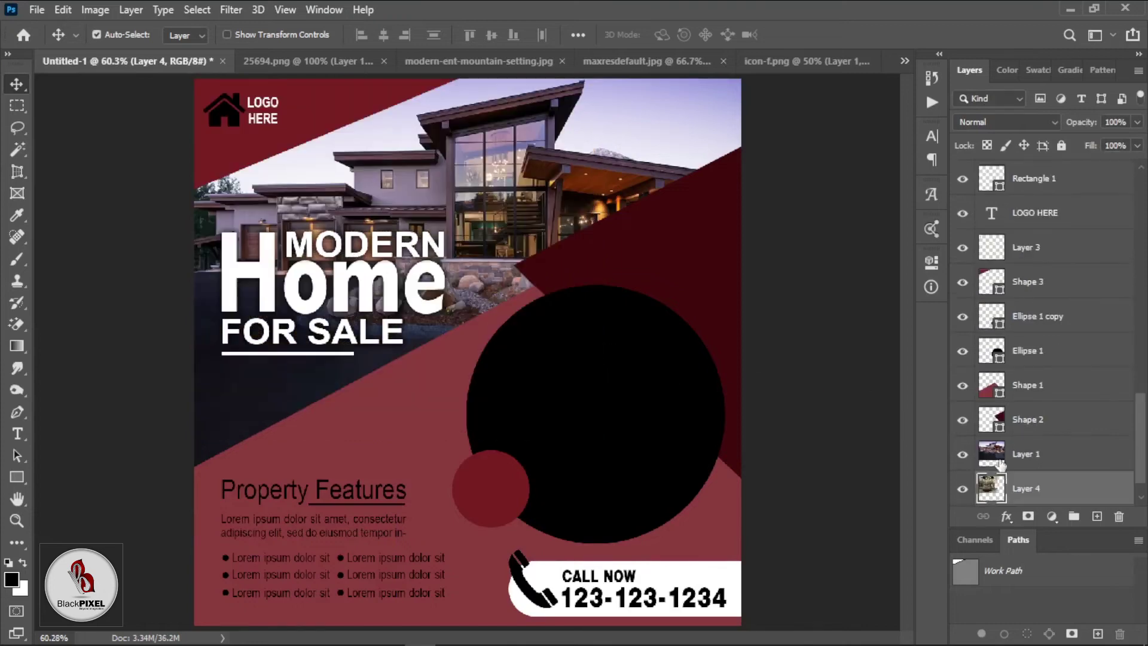
drag(1000, 488, 1016, 366)
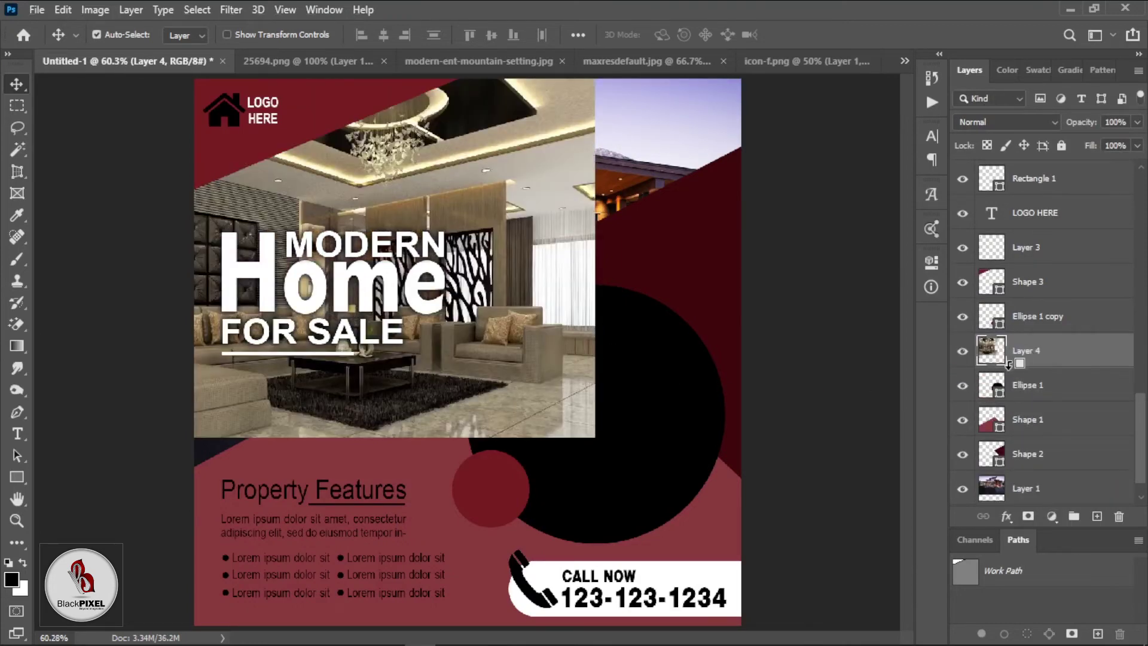
alt+click(1009, 366)
Step: Scale the clipped living-room photo to about 75% and center it in the circle
key(ctrl+t)
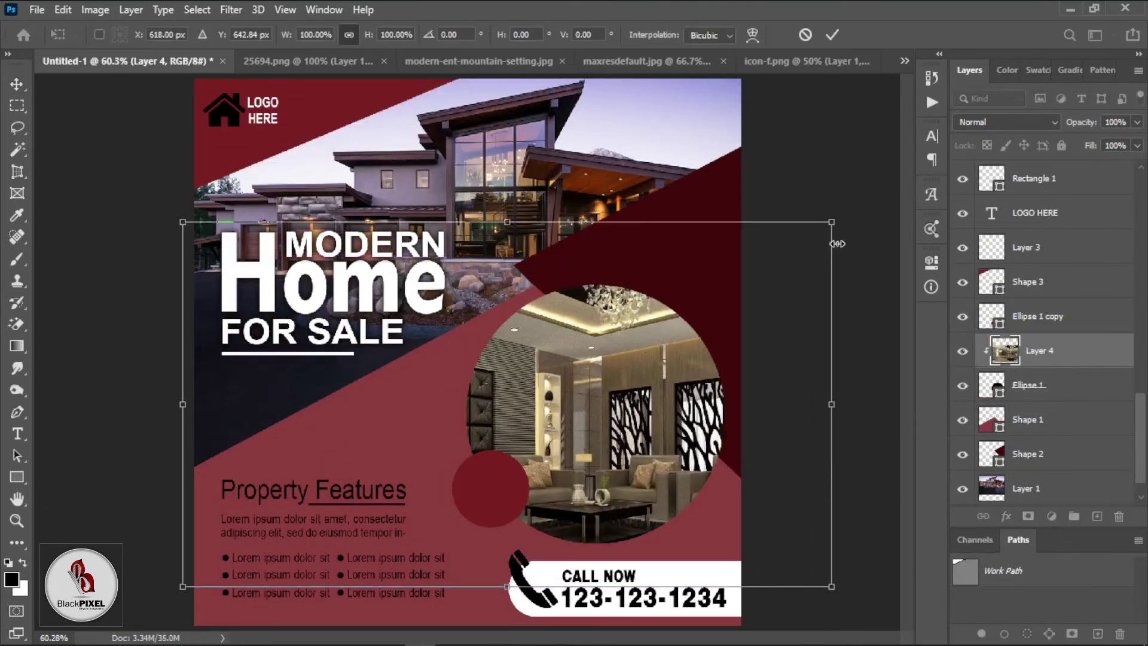
drag(837, 243, 768, 279)
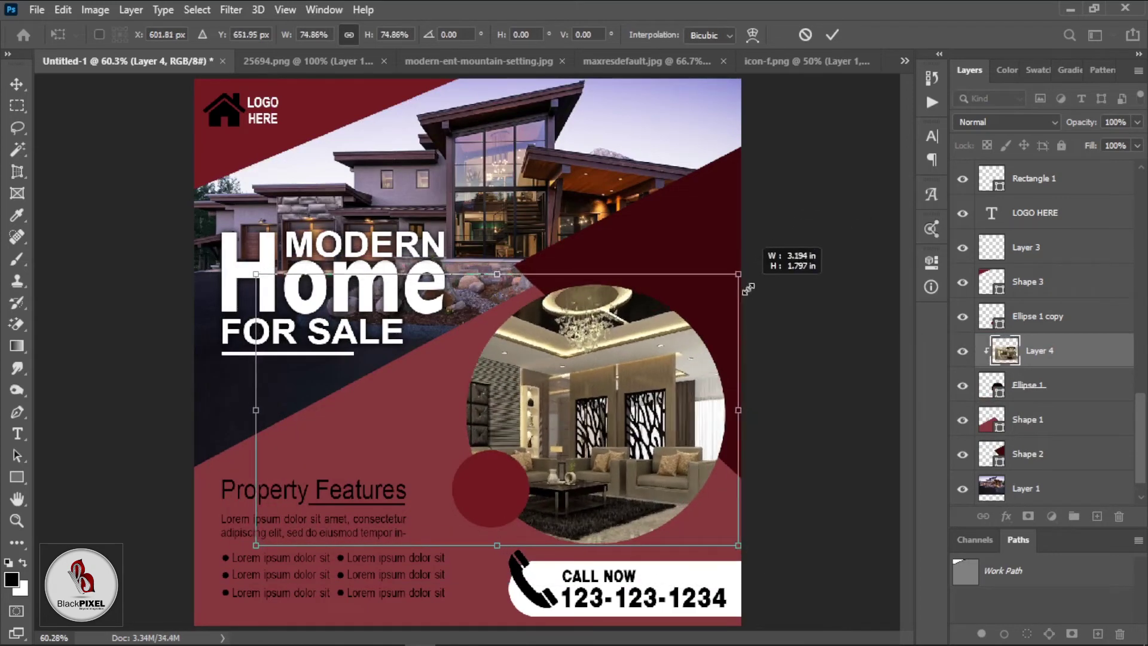
drag(768, 278, 744, 304)
key(Return)
drag(670, 382, 712, 376)
click(798, 407)
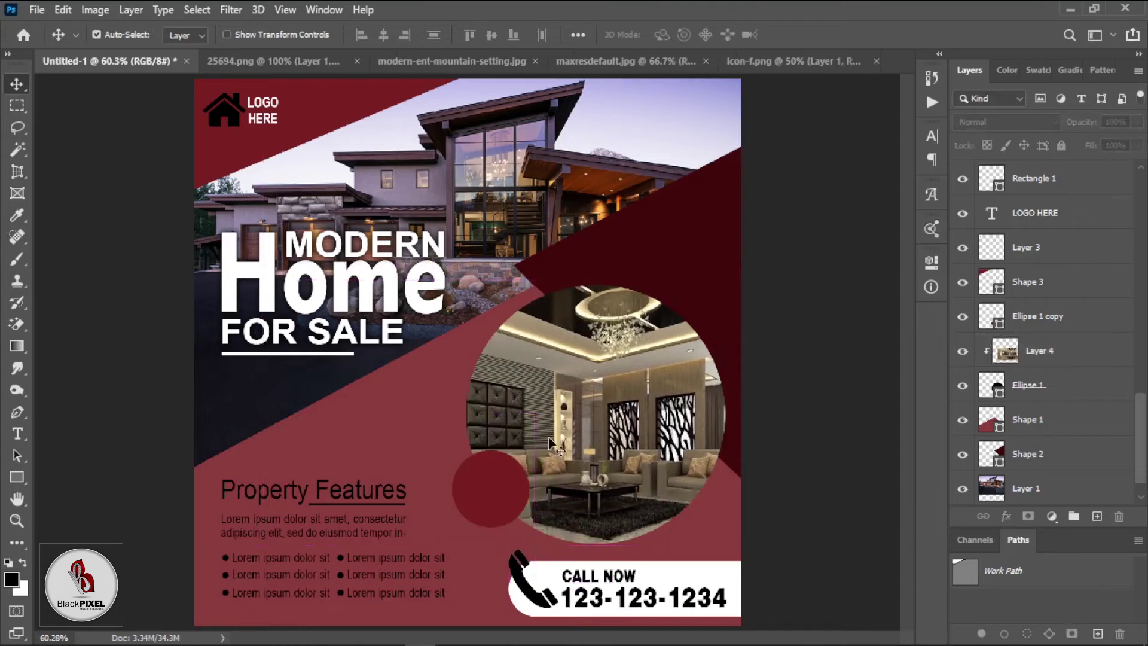
Step: Give the interior photo circle a dark gold #59470c stroke ring and a drop shadow
click(995, 389)
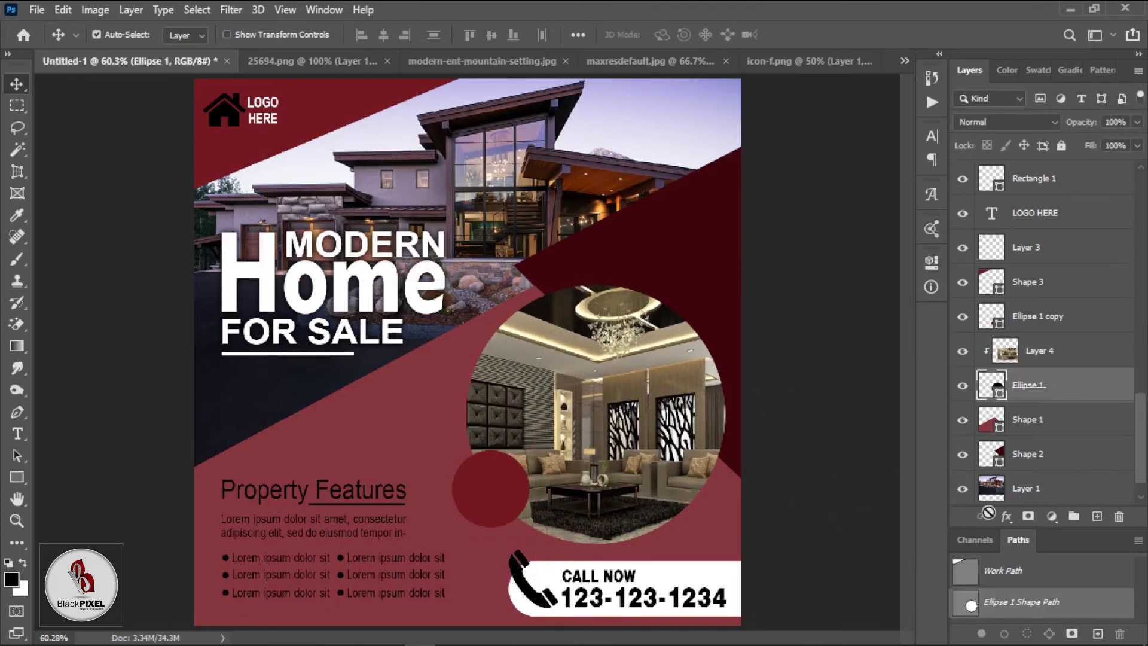
click(1006, 516)
click(1024, 394)
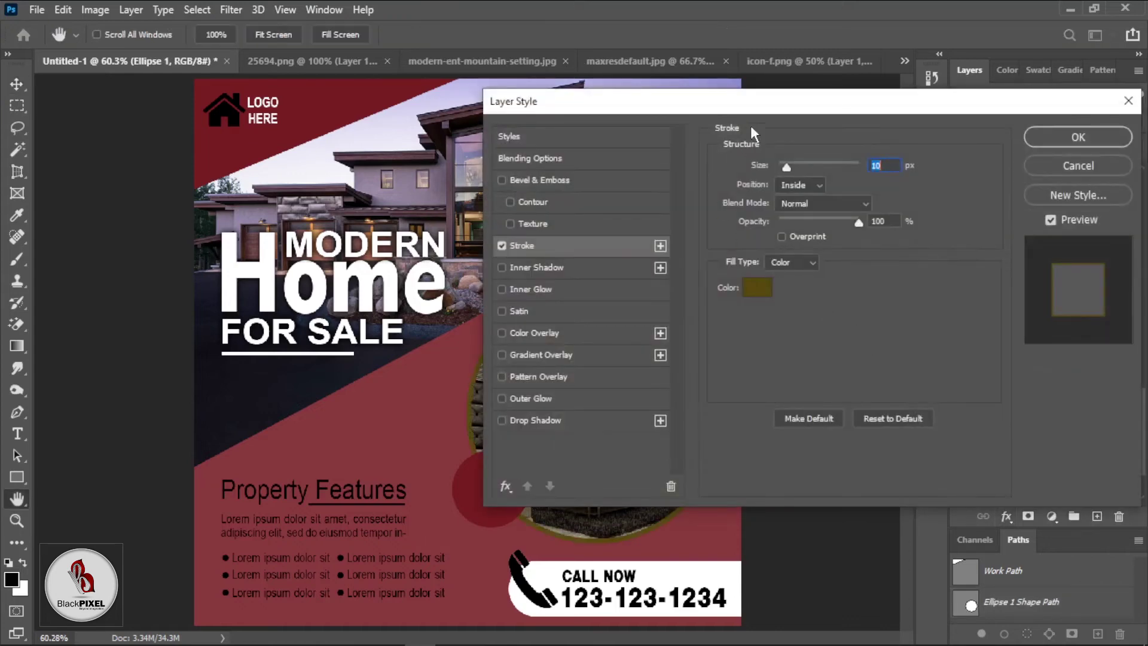
drag(751, 105, 840, 138)
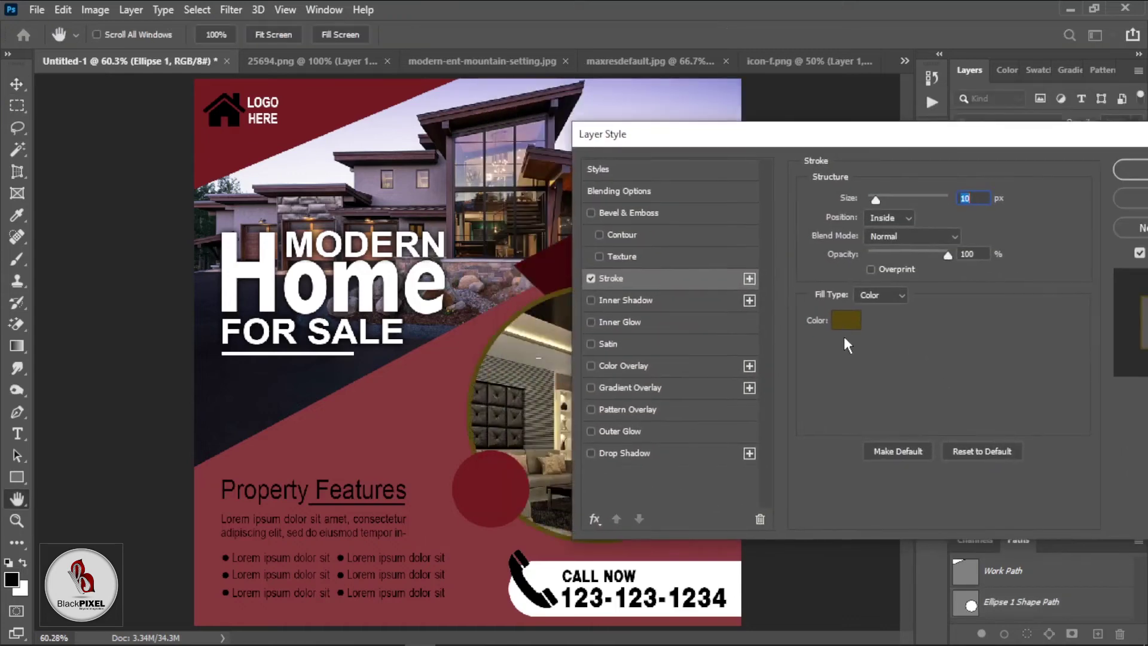
click(847, 319)
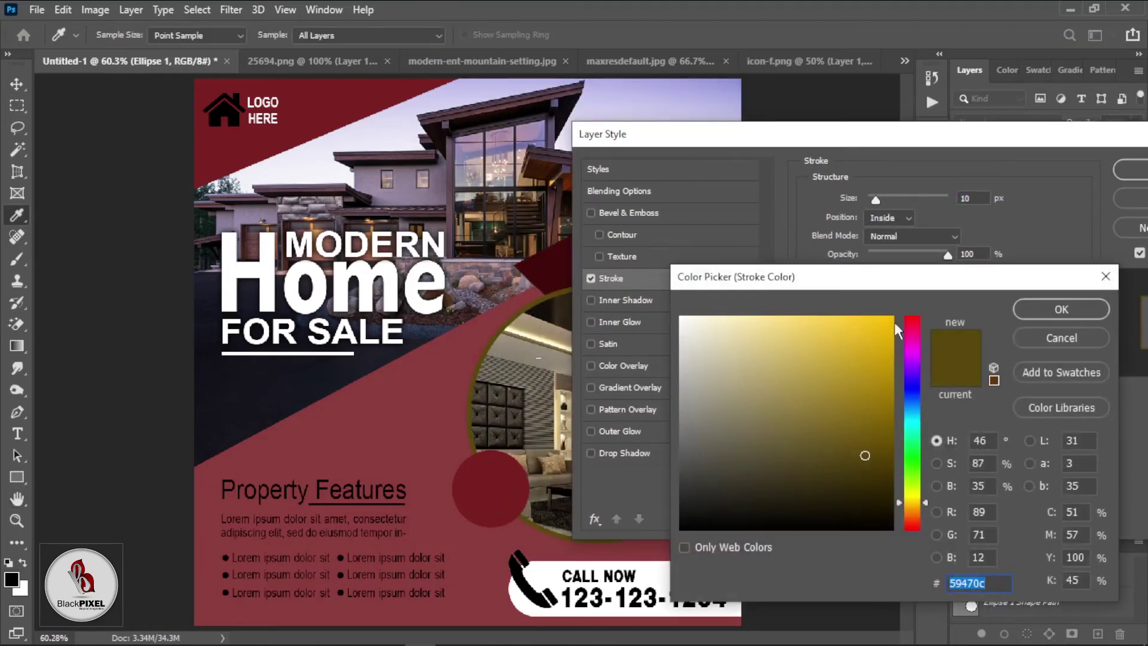
click(1024, 310)
click(680, 455)
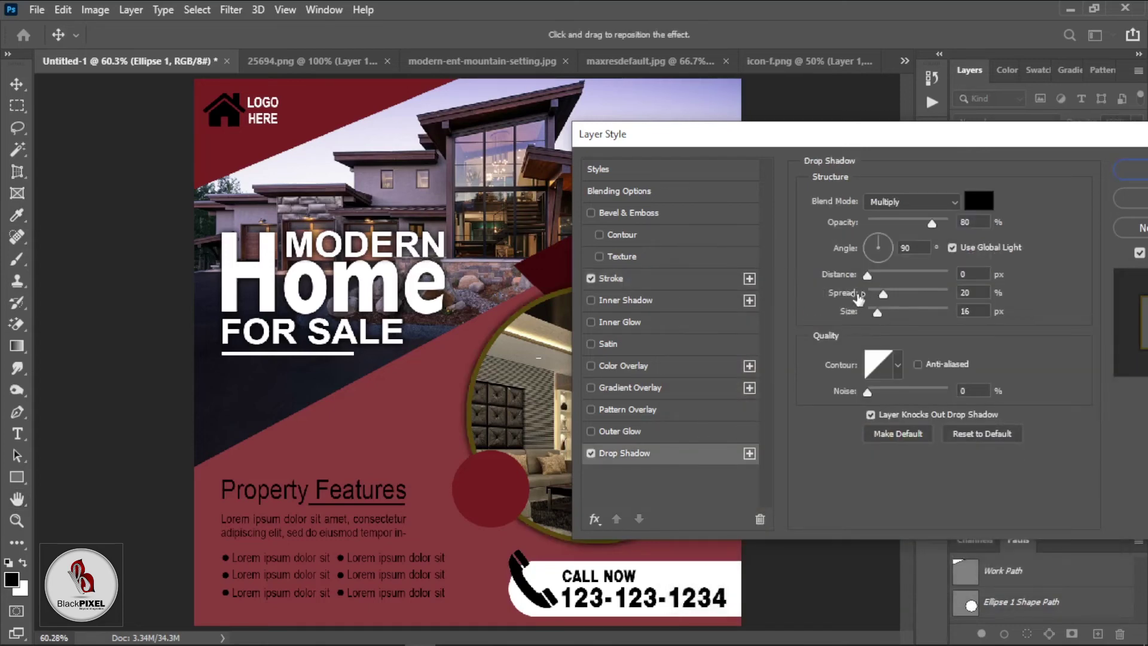
key(Return)
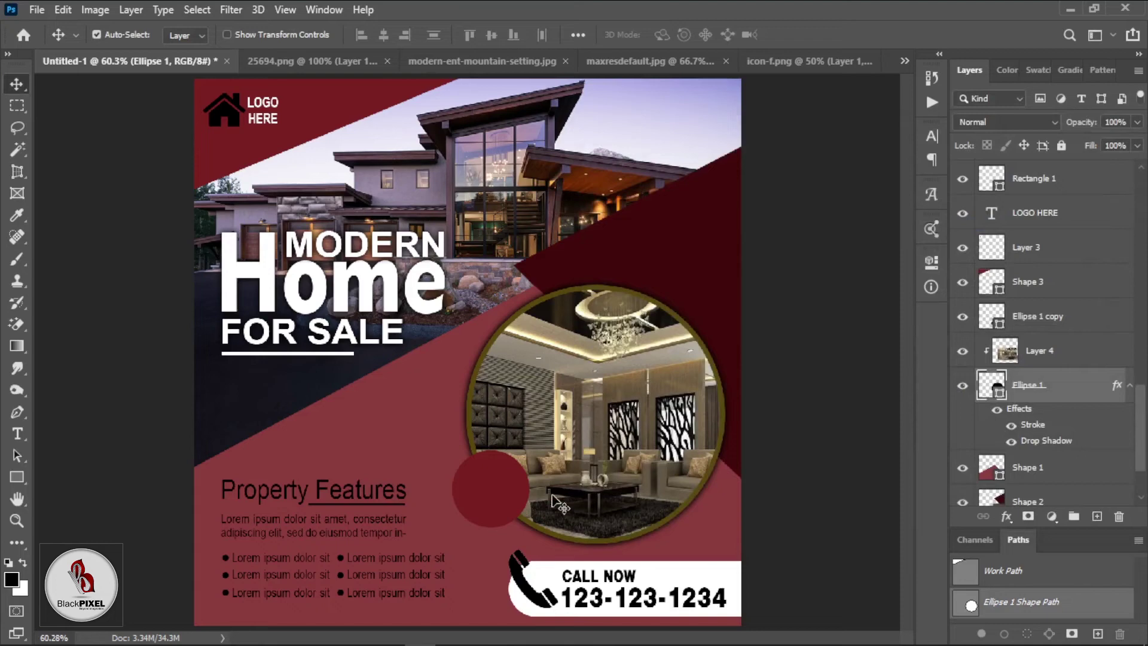
Step: Copy Ellipse 1's layer style and paste it onto the small circle, Ellipse 1 copy
click(513, 485)
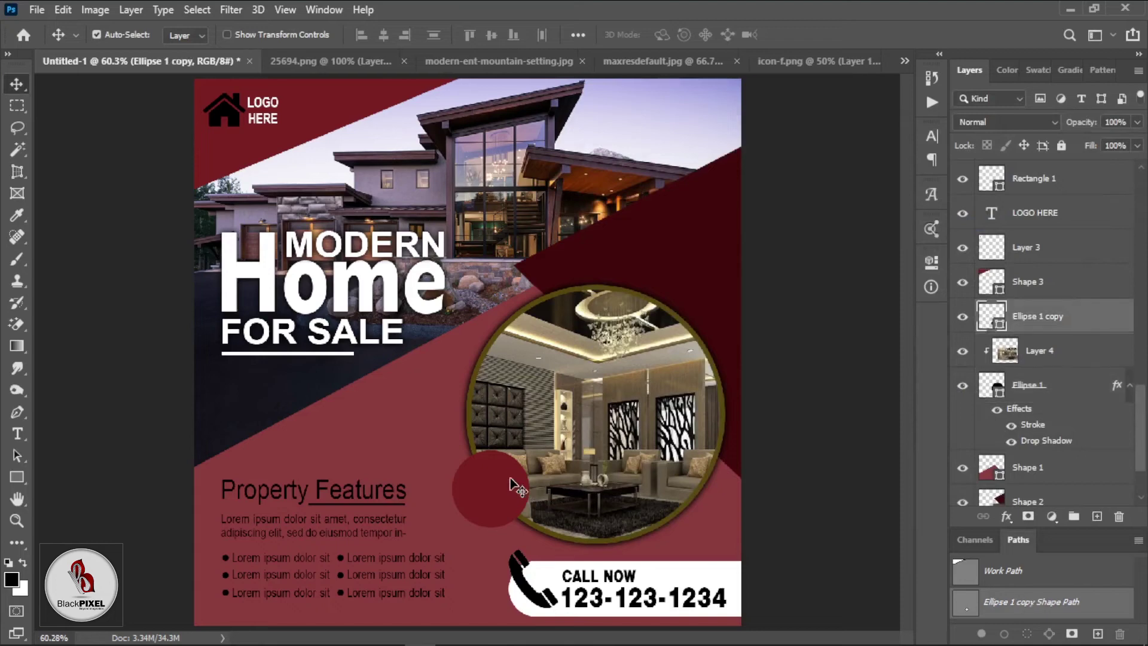
click(1005, 517)
click(1035, 359)
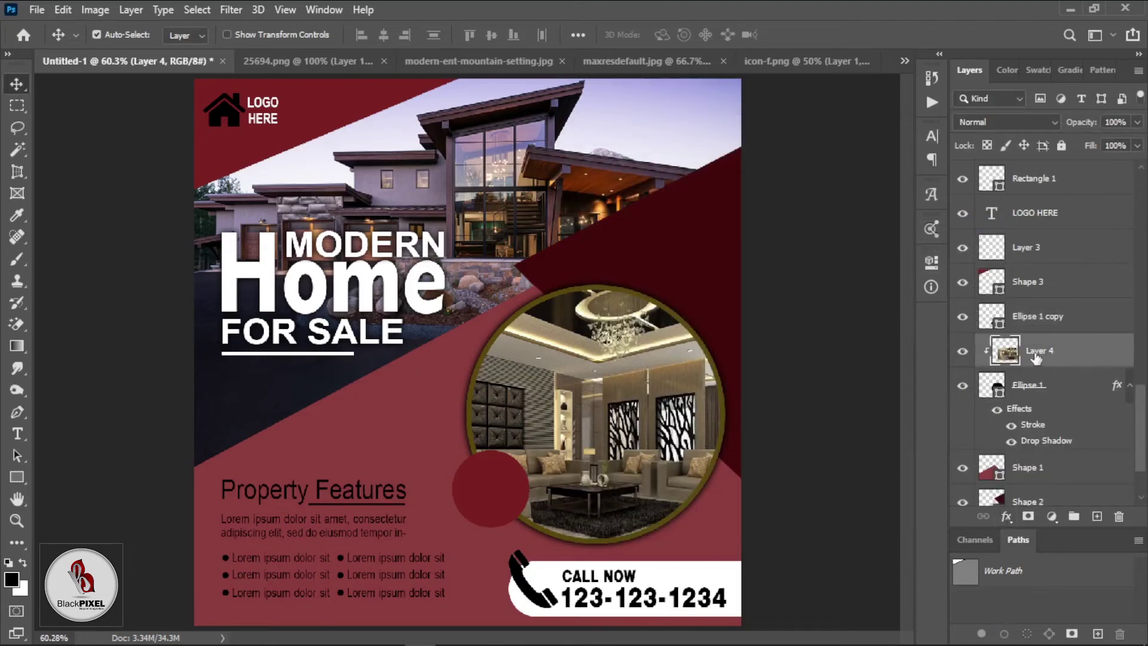
right_click(1024, 387)
click(843, 385)
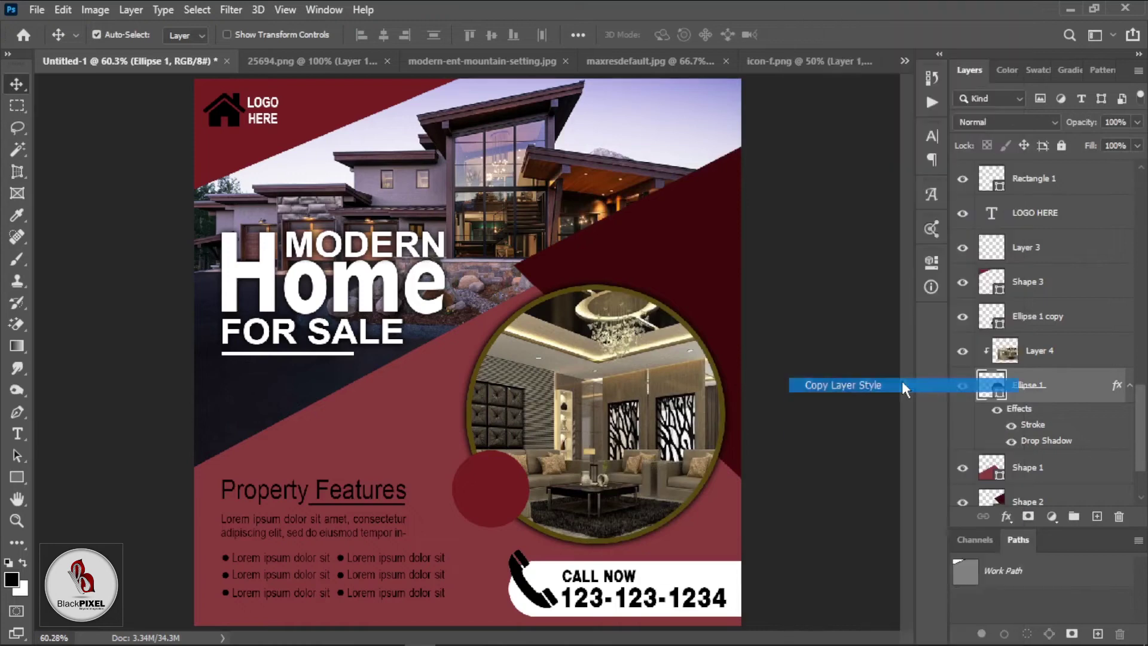
click(574, 494)
right_click(1033, 329)
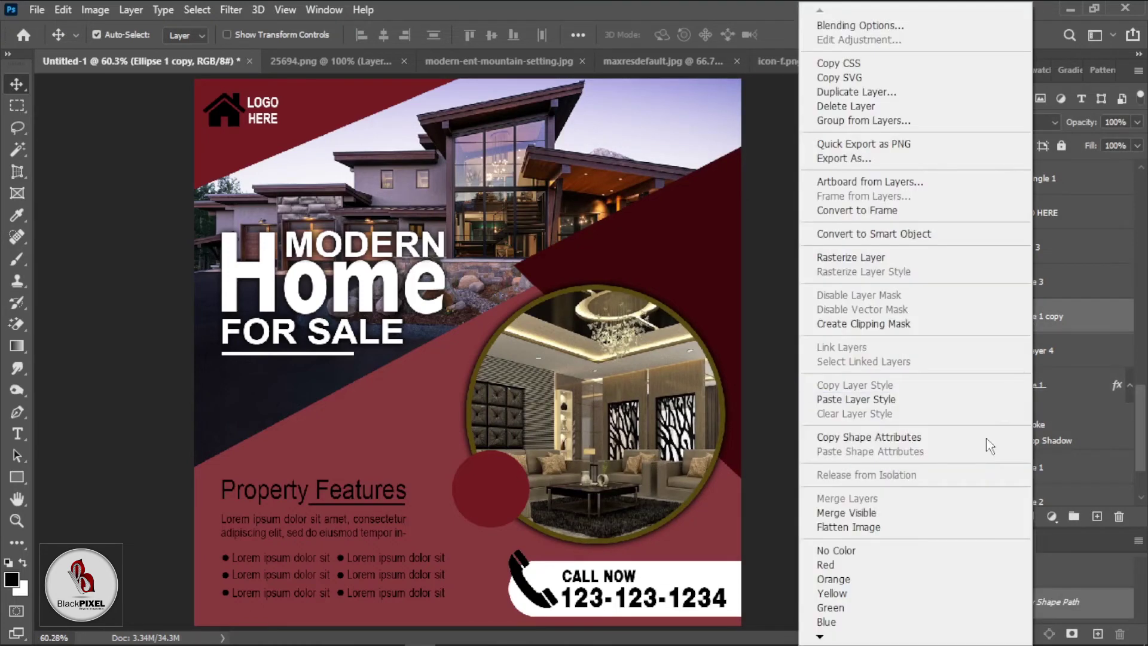
click(907, 404)
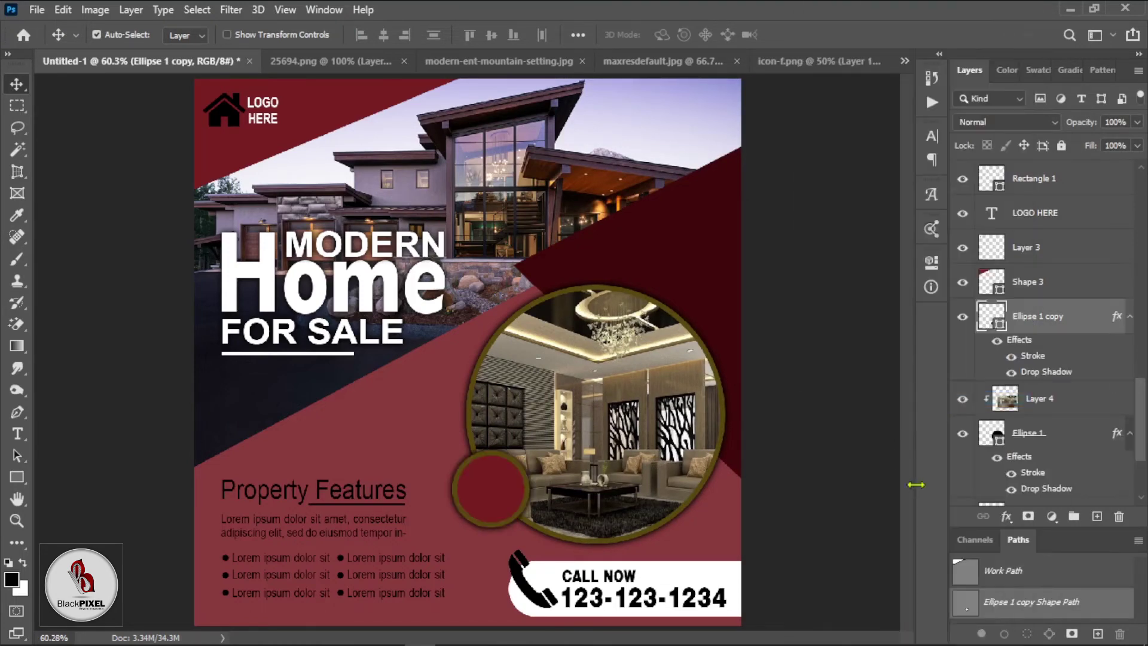
Step: Make the small circle's fill black and reposition the interior photo inside its circle
double_click(991, 315)
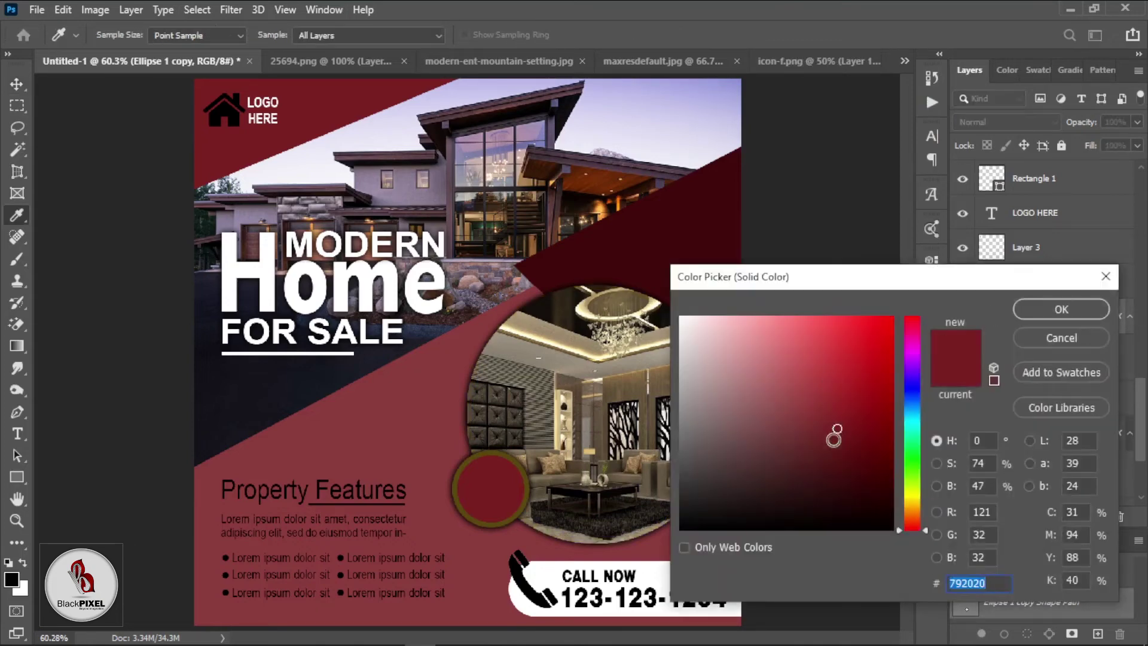
drag(831, 439, 829, 557)
key(Return)
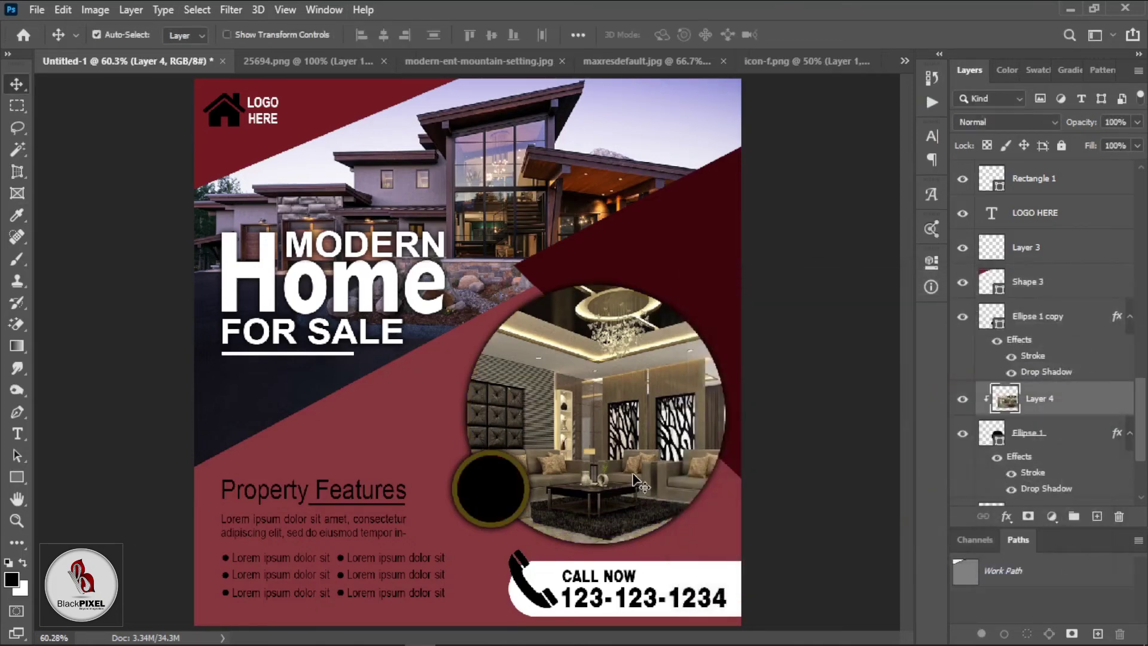
drag(634, 478, 666, 503)
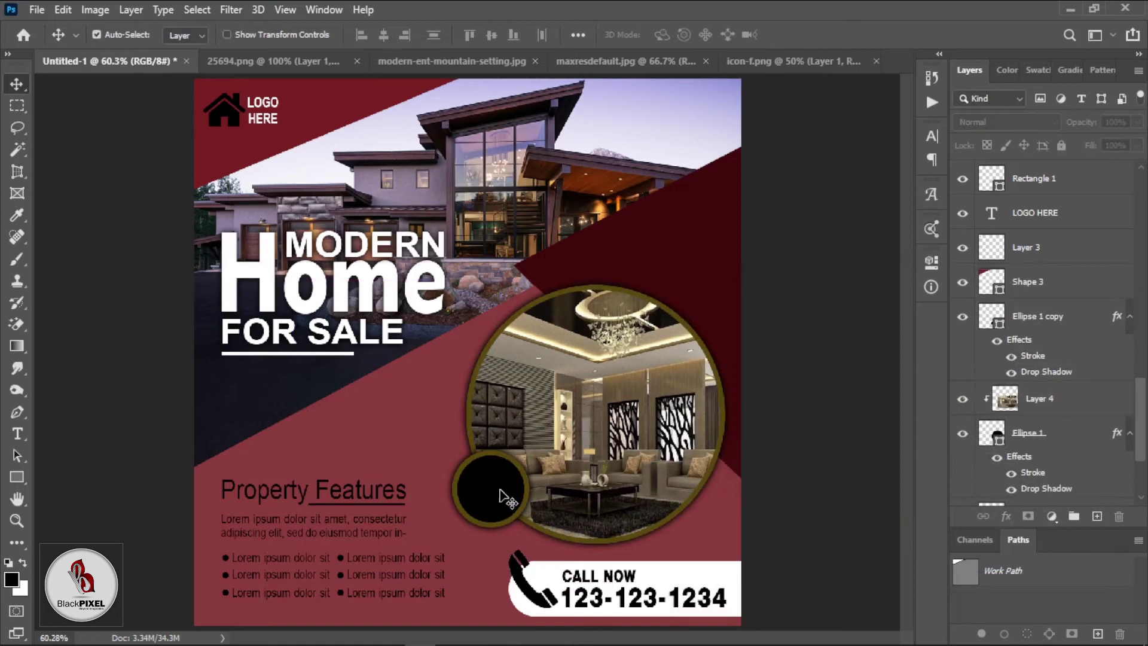
Step: Add a two-line '30% OFF' text label in Bold style
key(t)
click(383, 445)
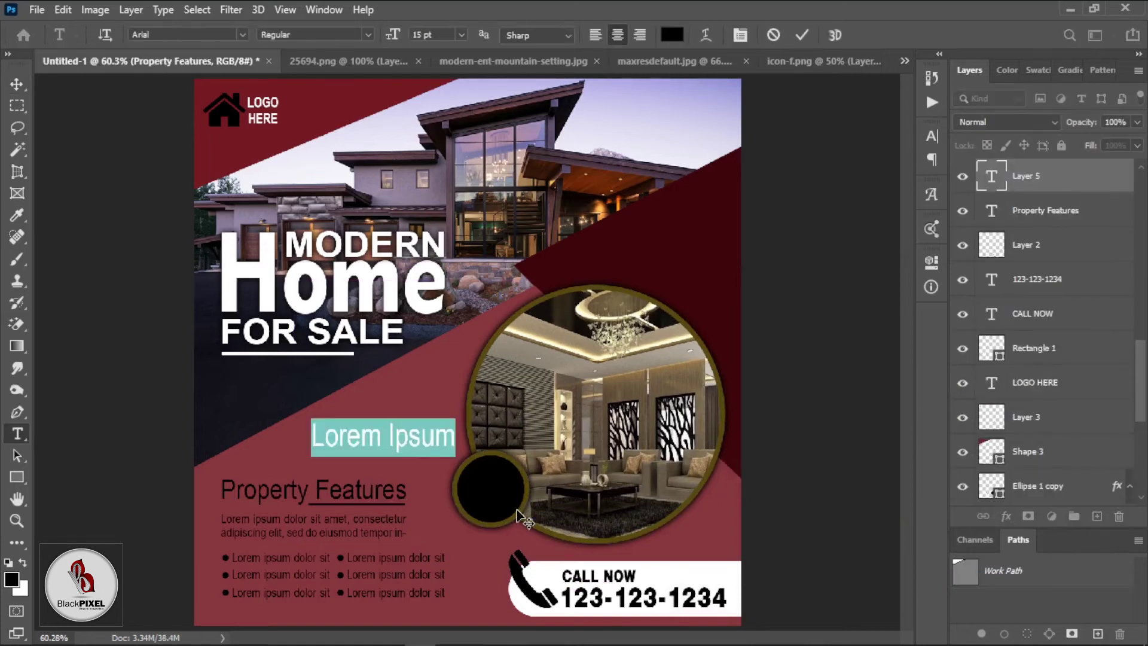
text(30)
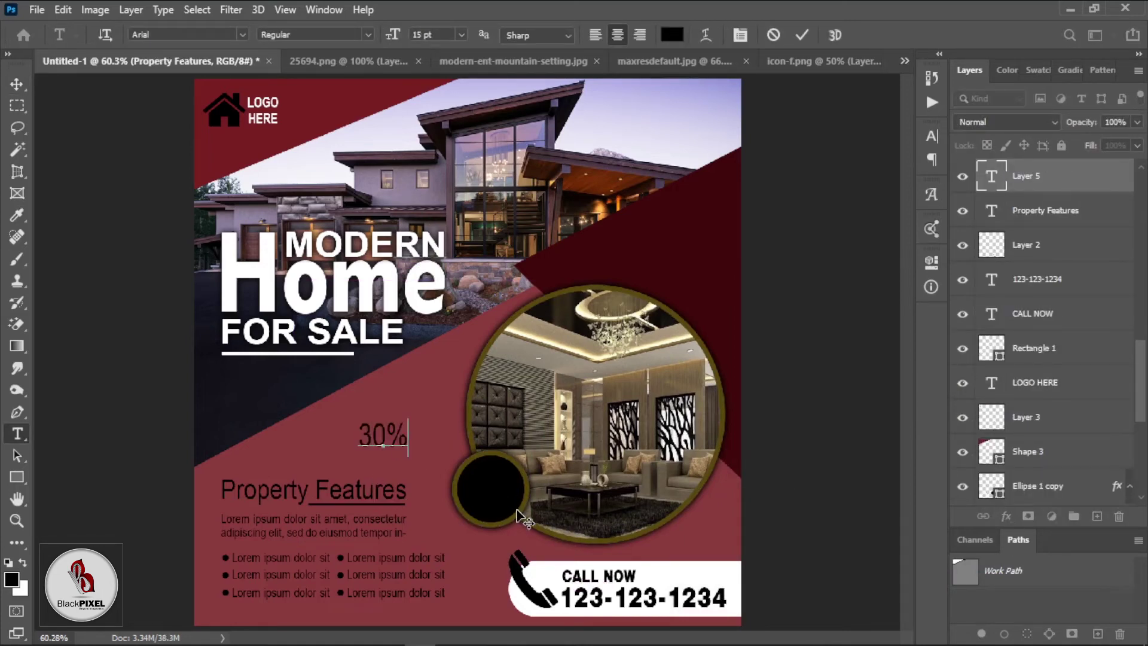
key(Return)
text(OFF)
key(ctrl+a)
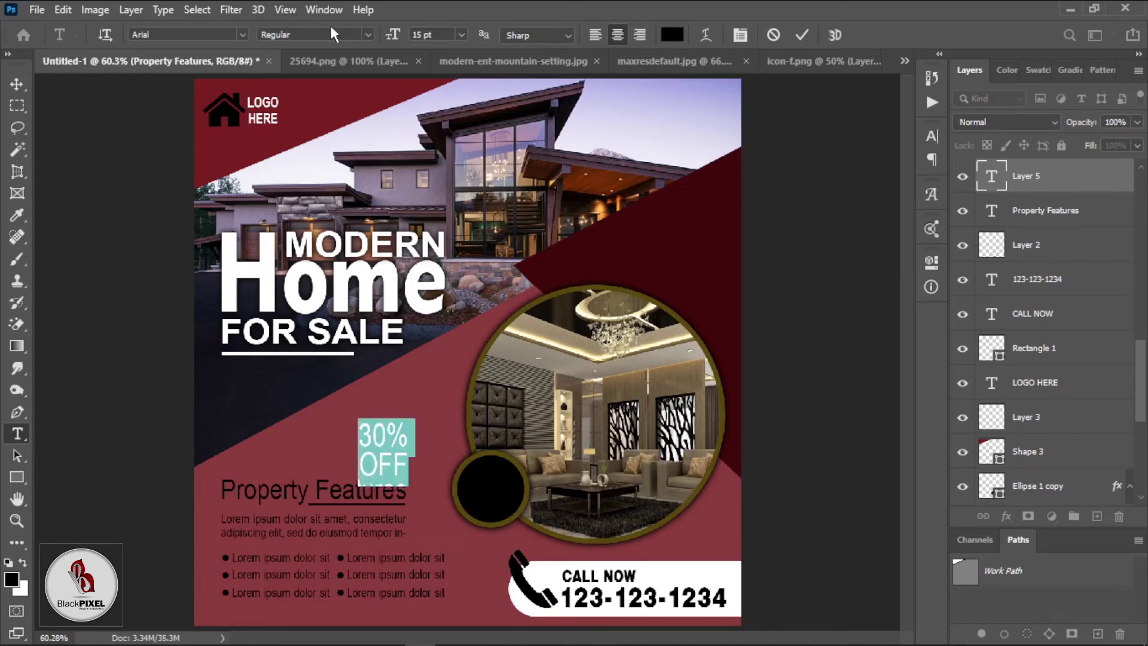
click(368, 34)
click(281, 92)
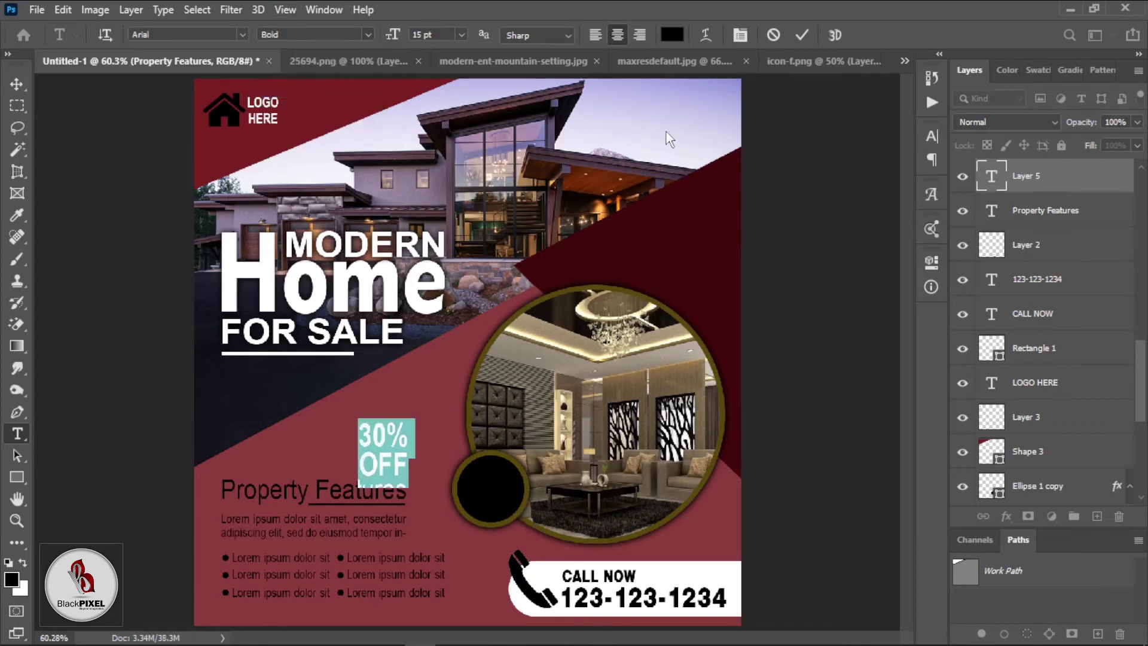
click(801, 34)
Step: Move the 30% OFF label onto the black circle, scale it down, and centre it
key(v)
drag(382, 451, 489, 473)
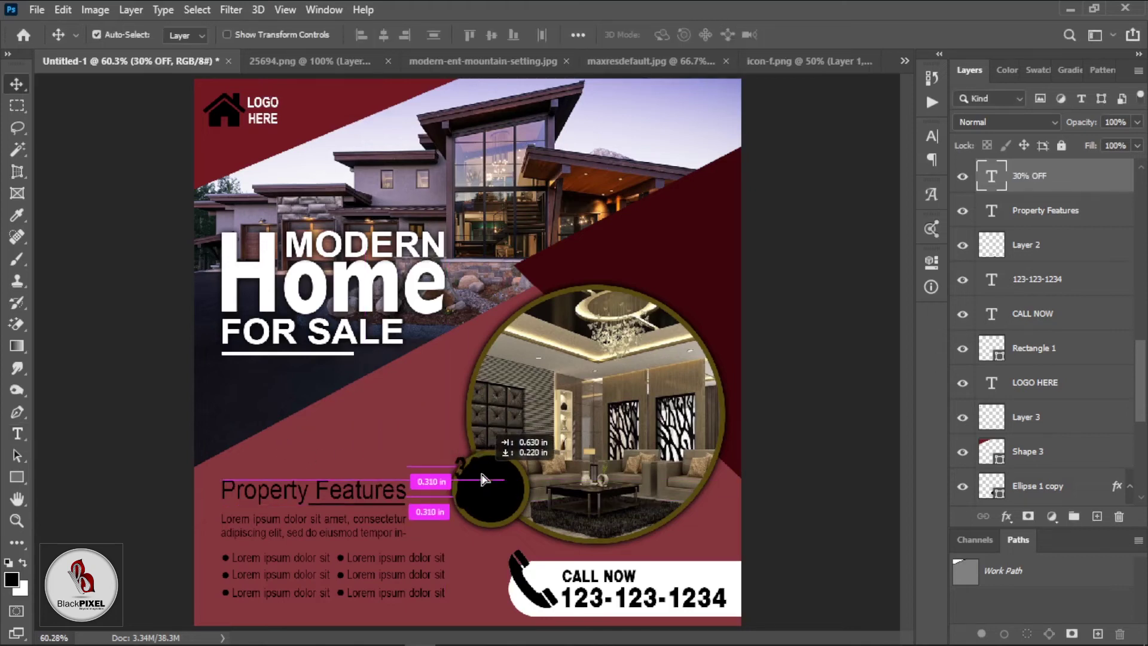
key(ctrl+t)
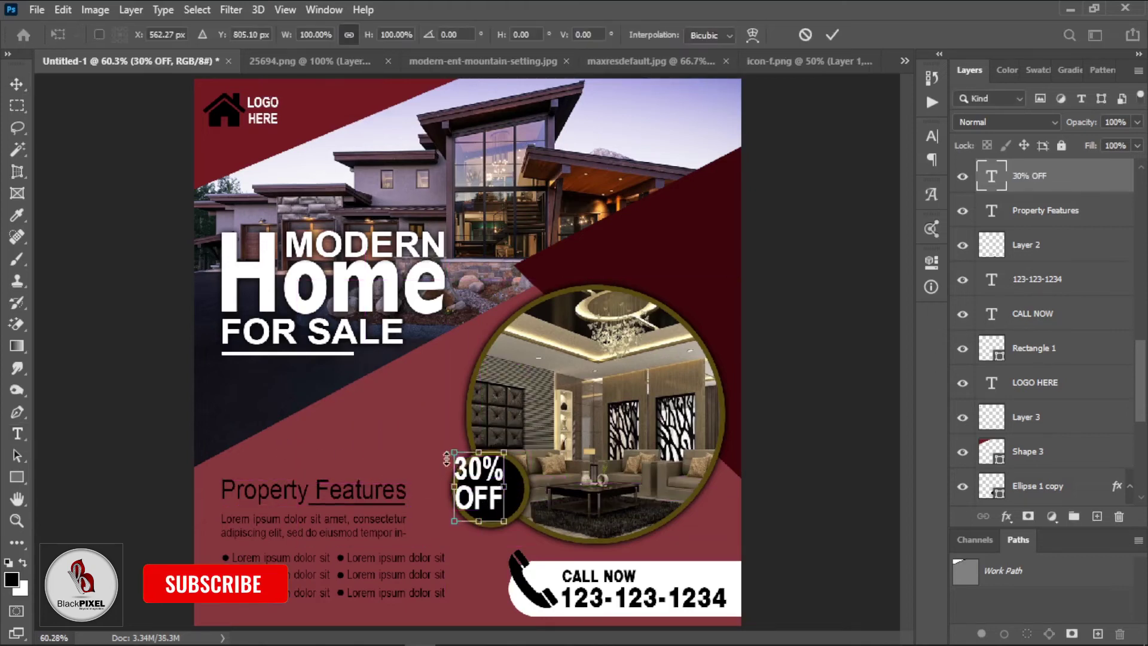
drag(449, 446, 465, 469)
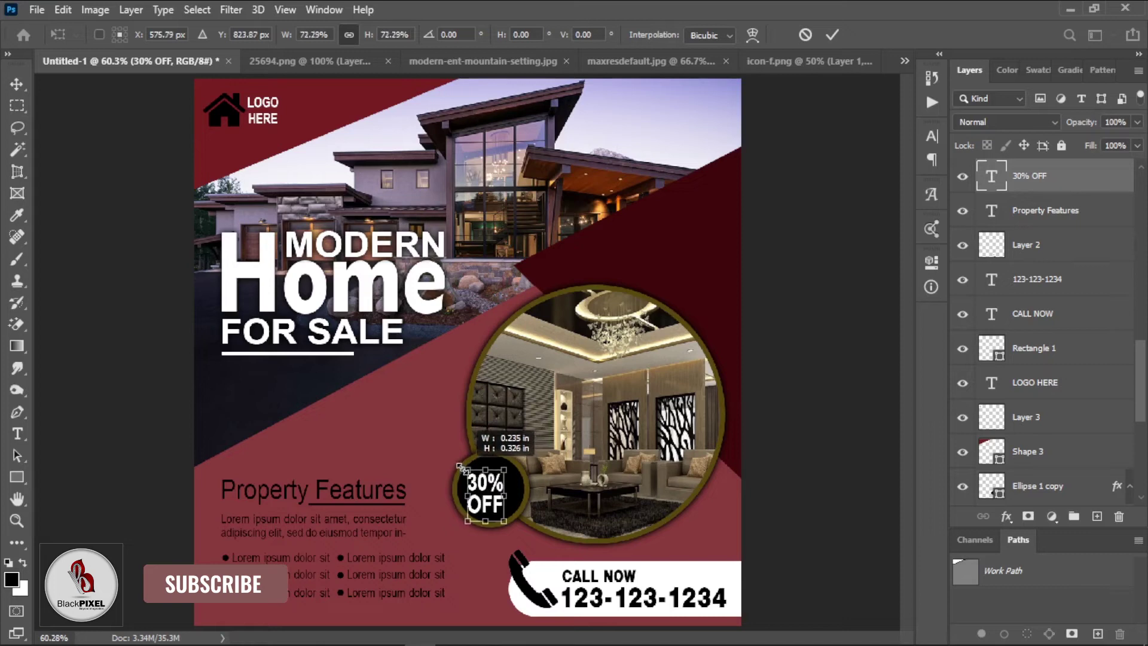
key(Return)
drag(534, 496, 529, 495)
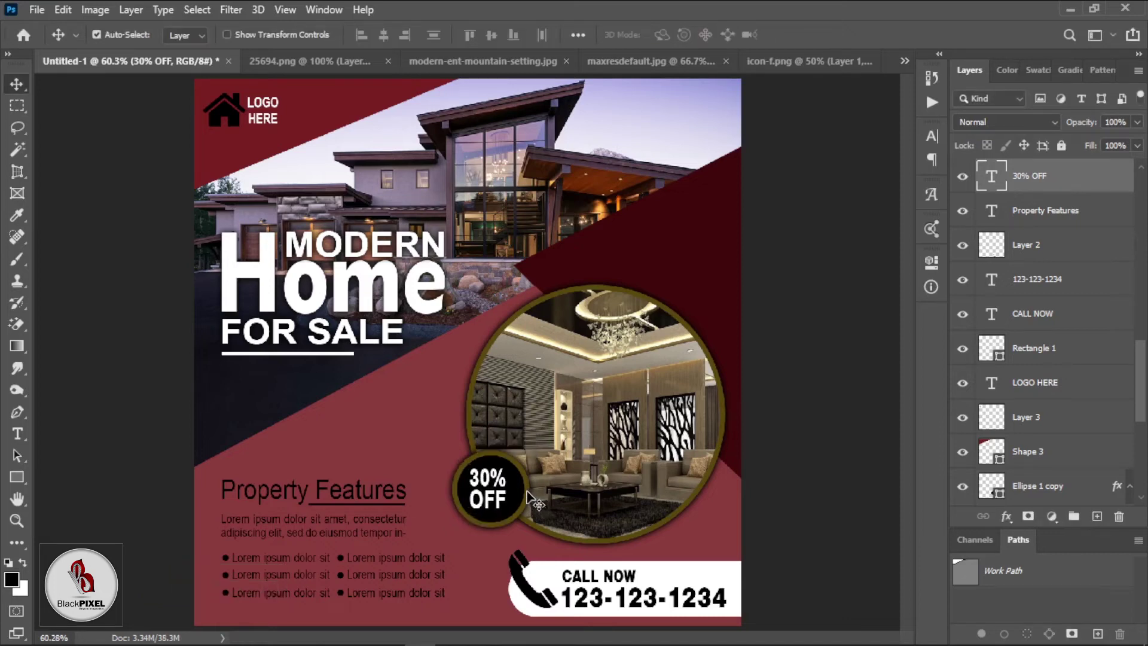
right_click(585, 397)
alt+click(506, 490)
key(ctrl+0)
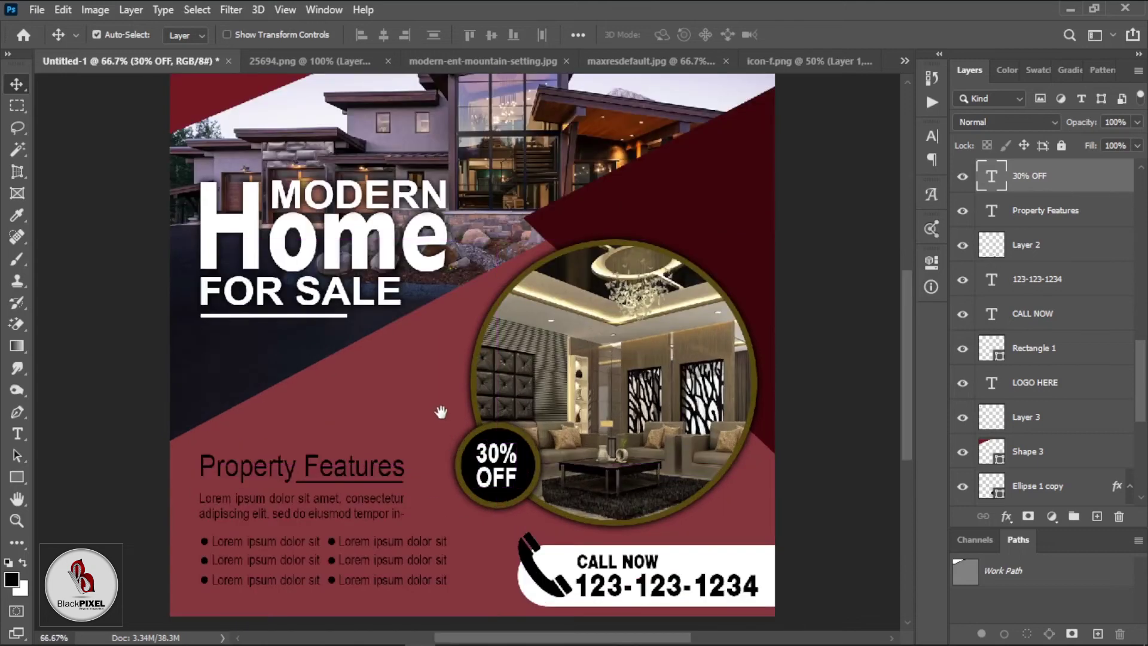
Step: Recolour the lower background shape to a light tan gold
click(456, 422)
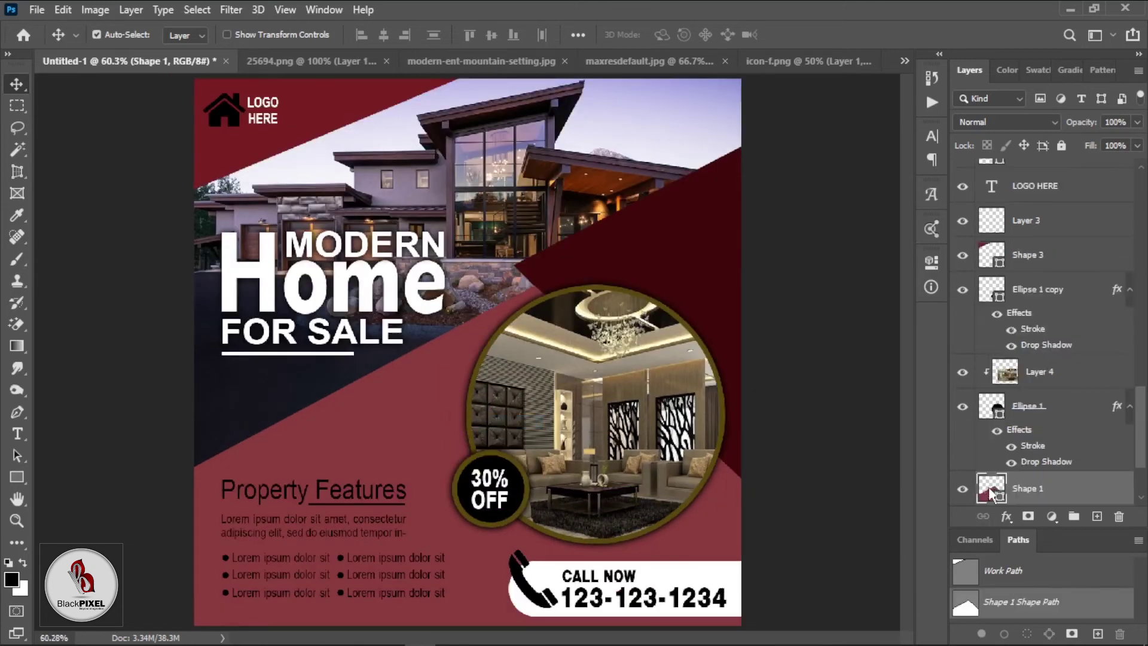
double_click(991, 491)
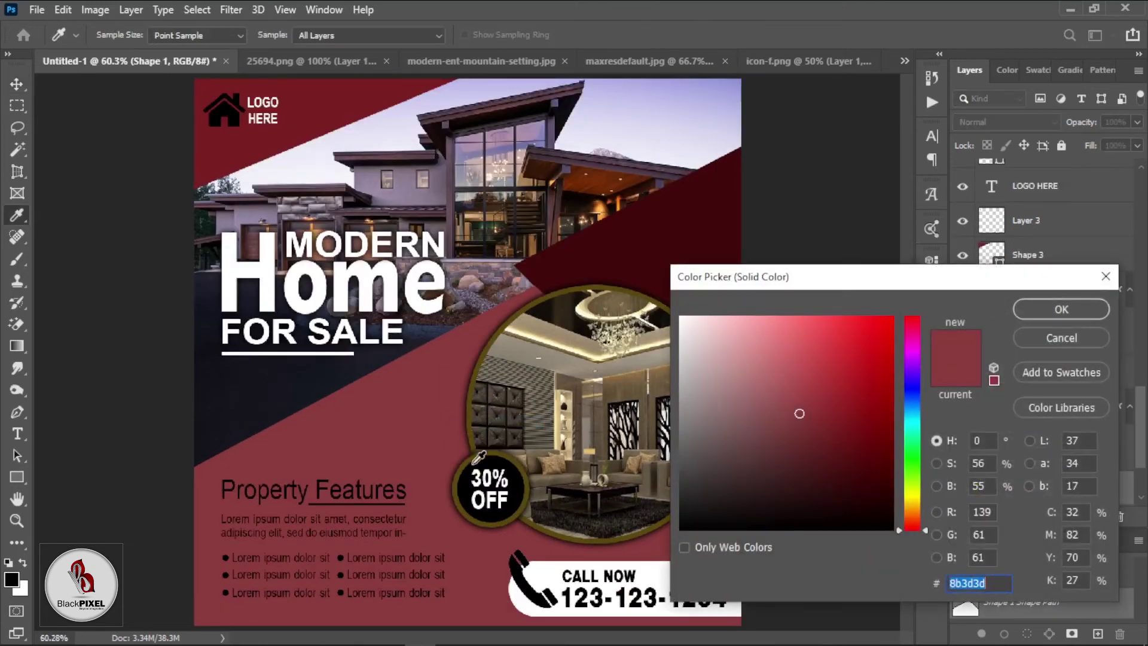
click(915, 467)
click(768, 387)
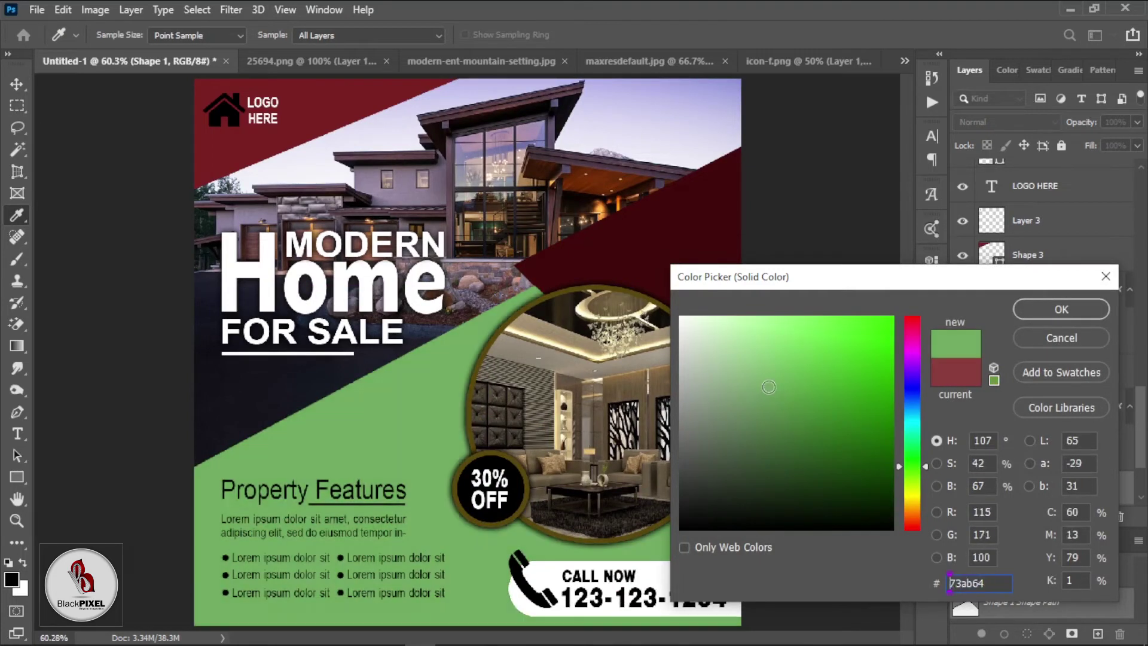
drag(767, 391, 761, 374)
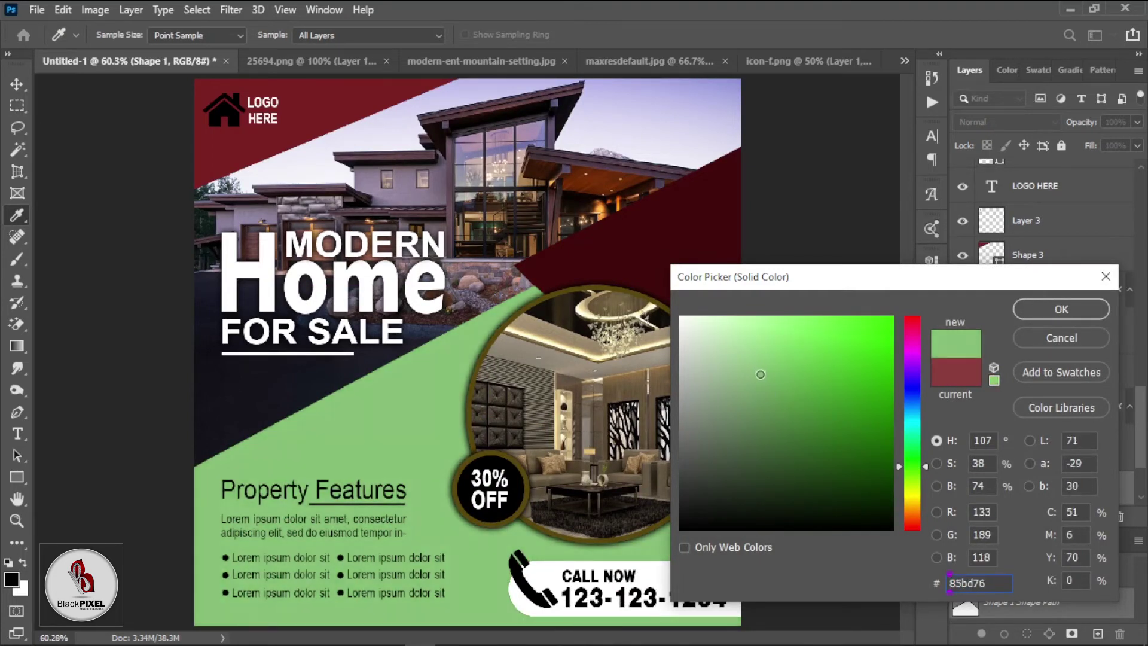
click(911, 504)
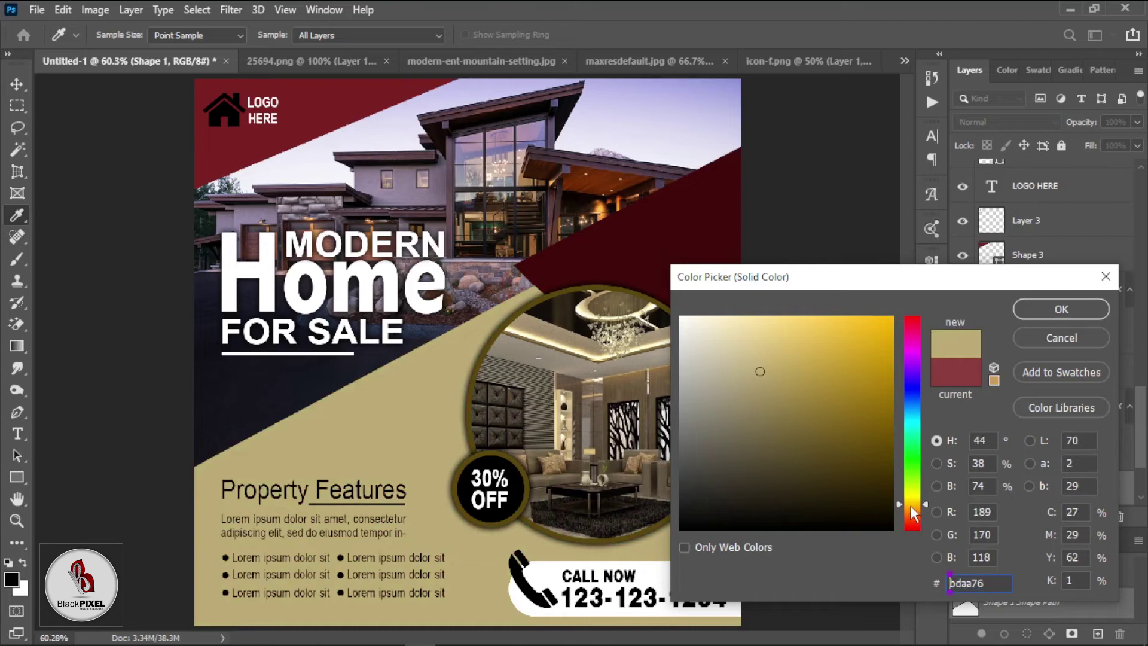
drag(909, 503, 914, 507)
key(Return)
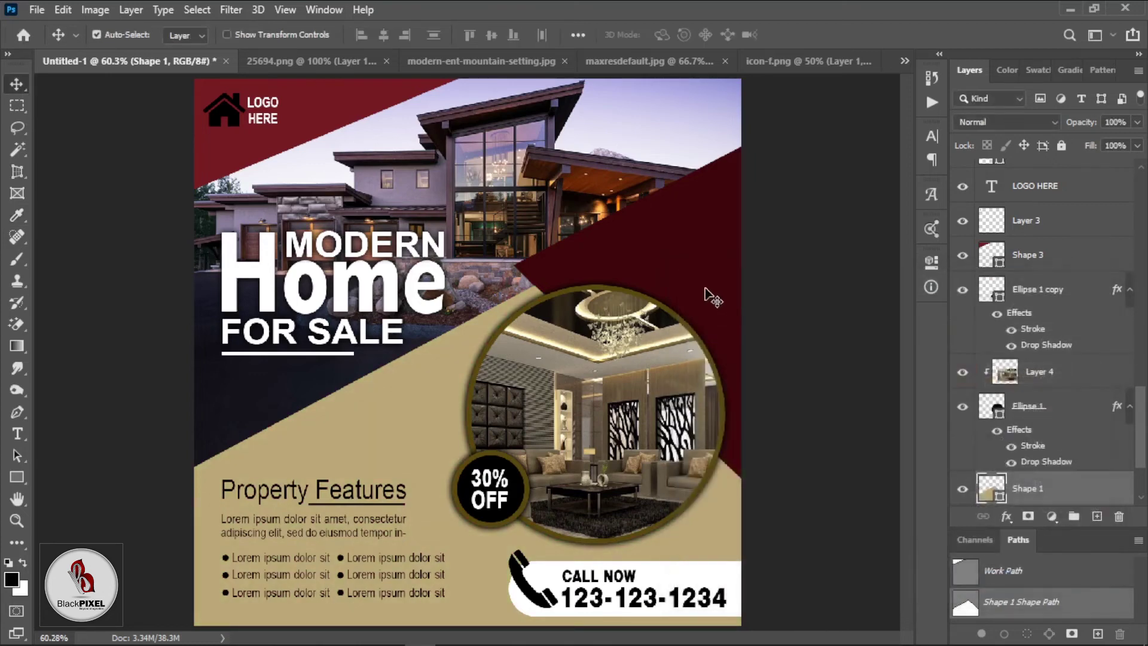
Step: Recolour the dark right-hand shape and top-left triangle with olive sampled from the post
double_click(987, 493)
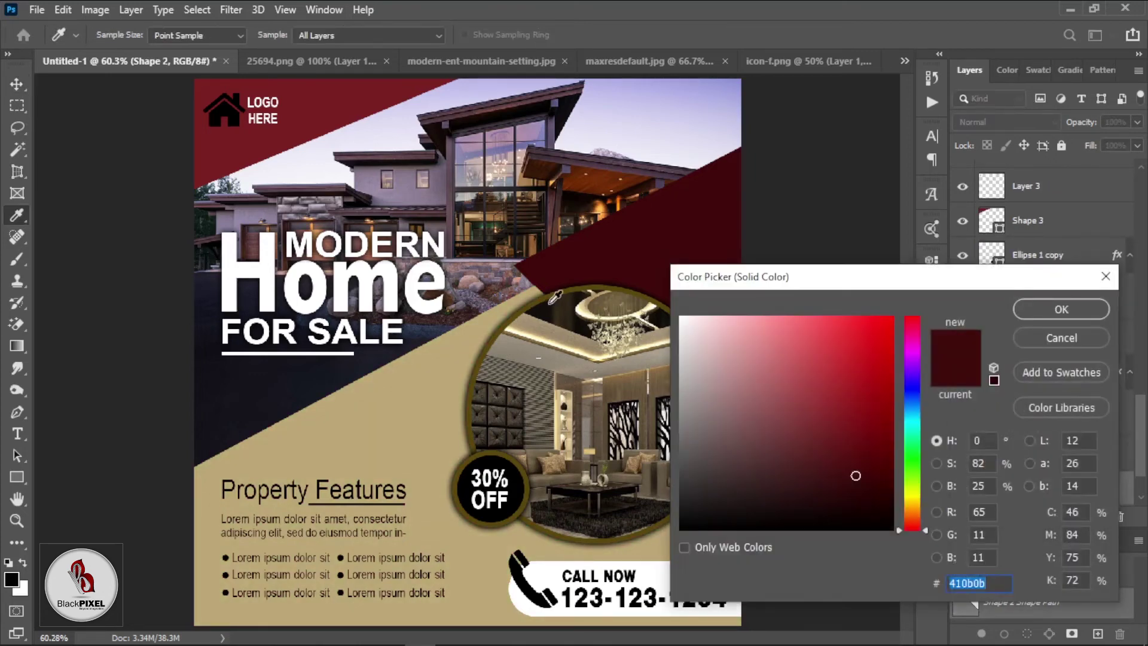
click(512, 319)
key(Return)
key(v)
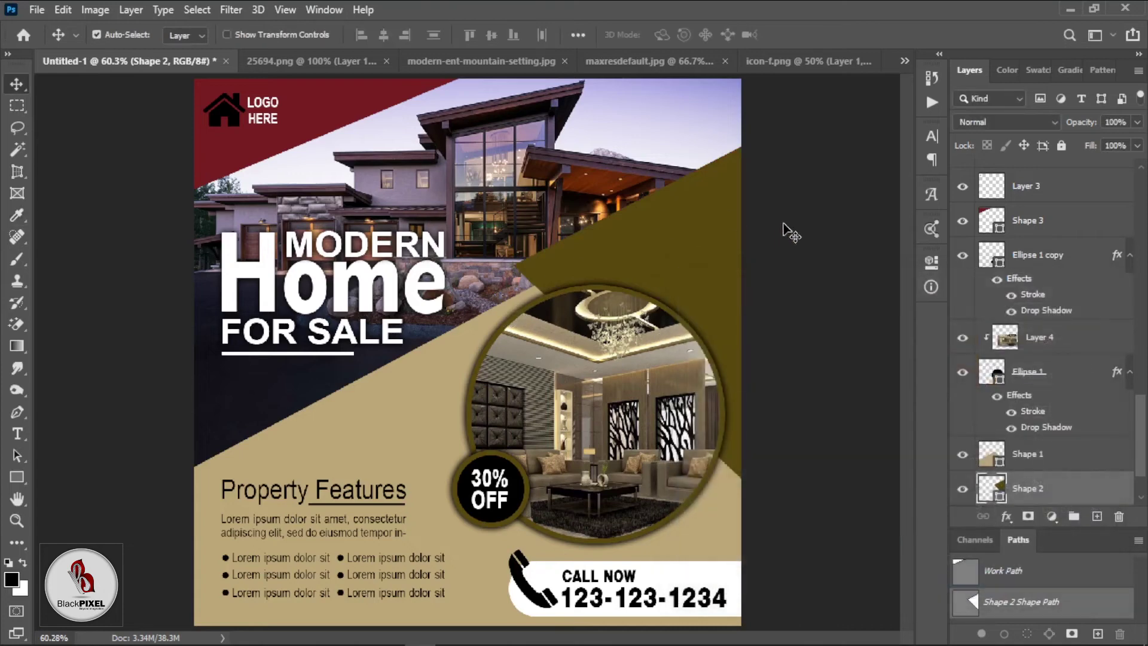
click(302, 120)
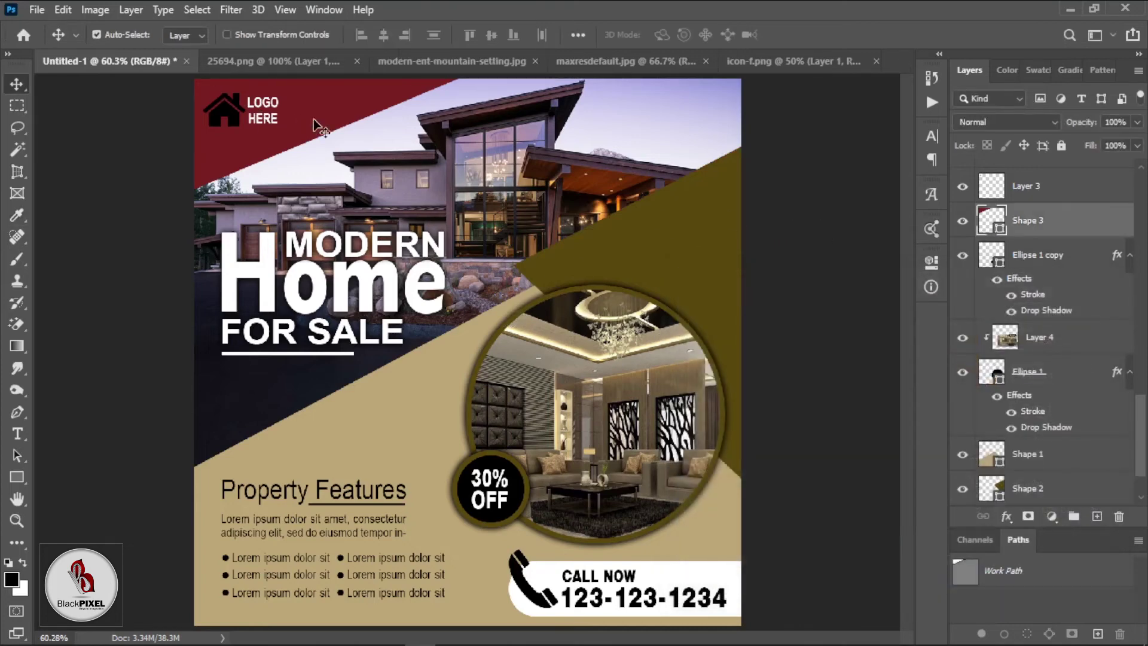
double_click(992, 226)
click(671, 232)
key(Return)
key(v)
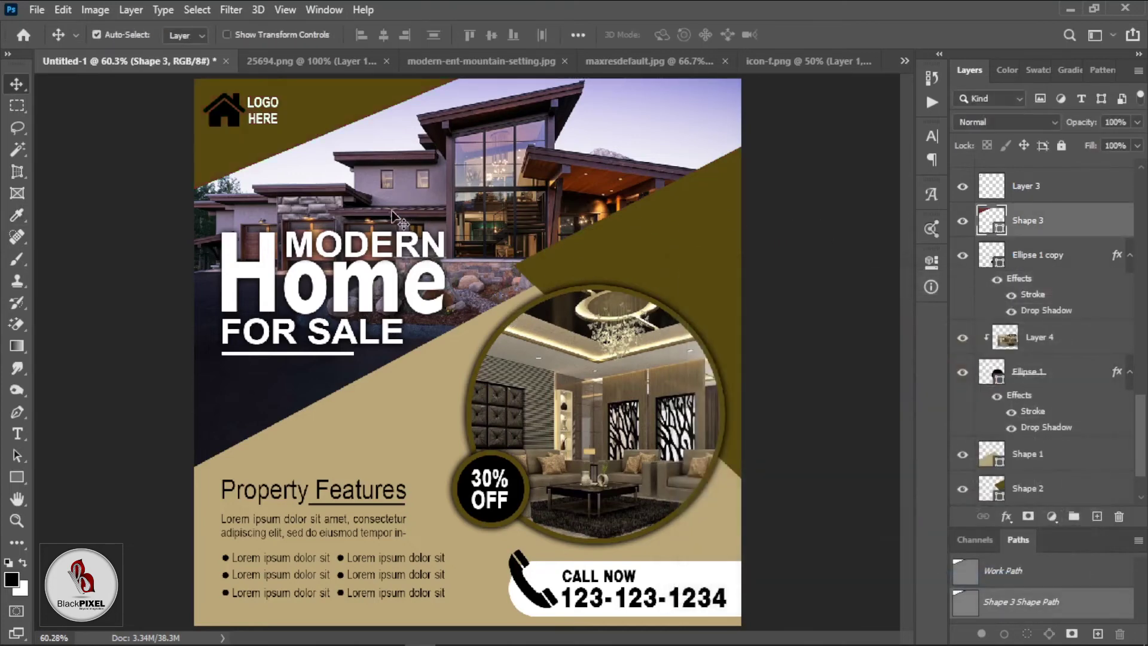
Step: Add a white #ffffff Color Overlay to the house logo icon layer
click(239, 123)
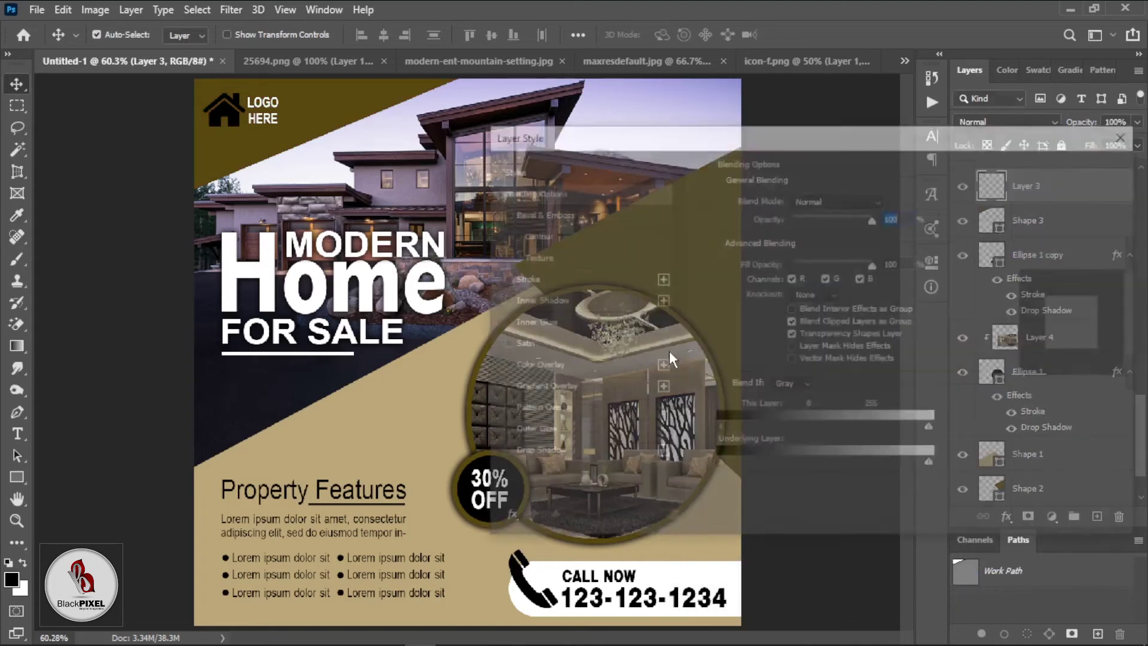
click(579, 372)
click(885, 203)
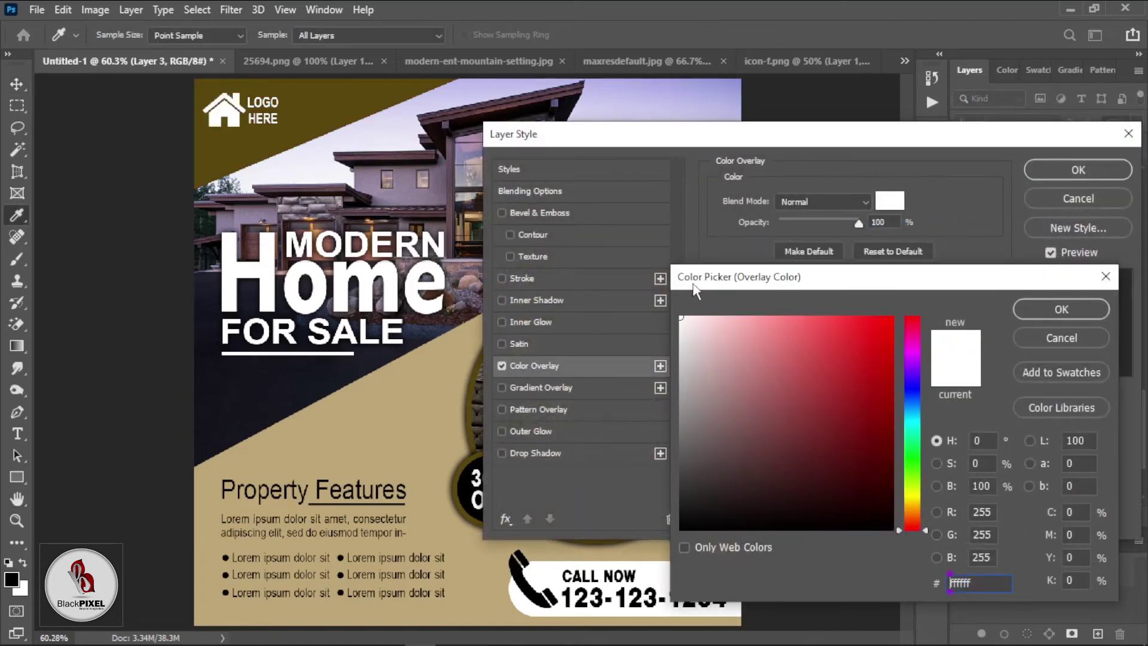
key(Return)
key(Return)
Step: Draw a triangle path over the top-left corner with the Pen tool and make it a Shape
key(v)
click(356, 128)
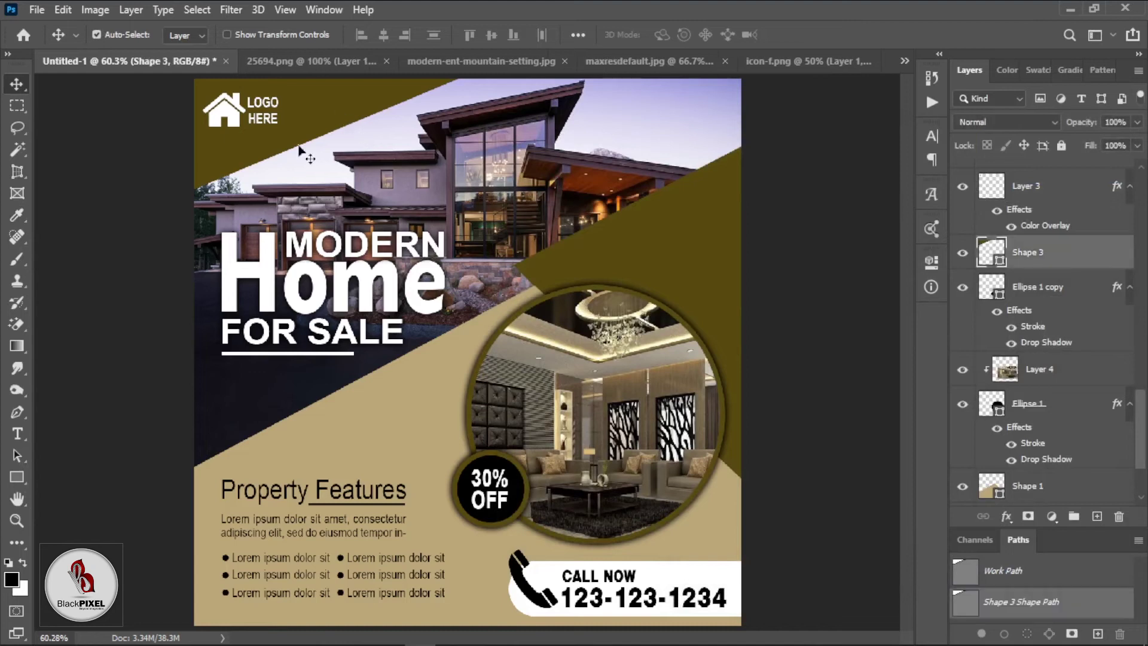
click(17, 412)
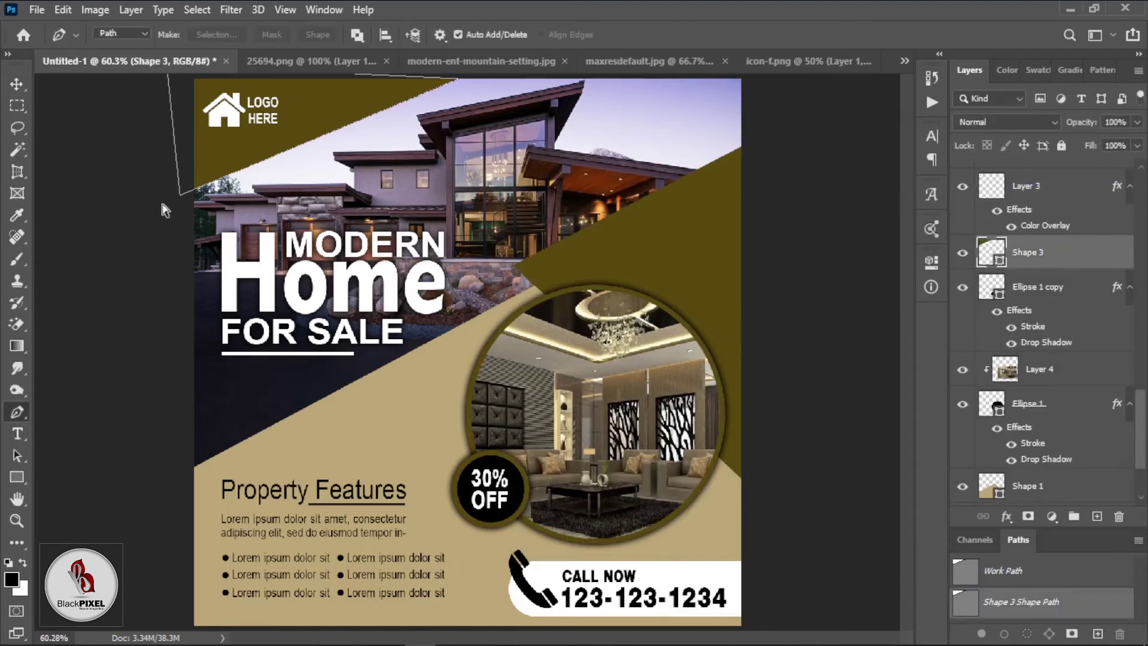
click(180, 193)
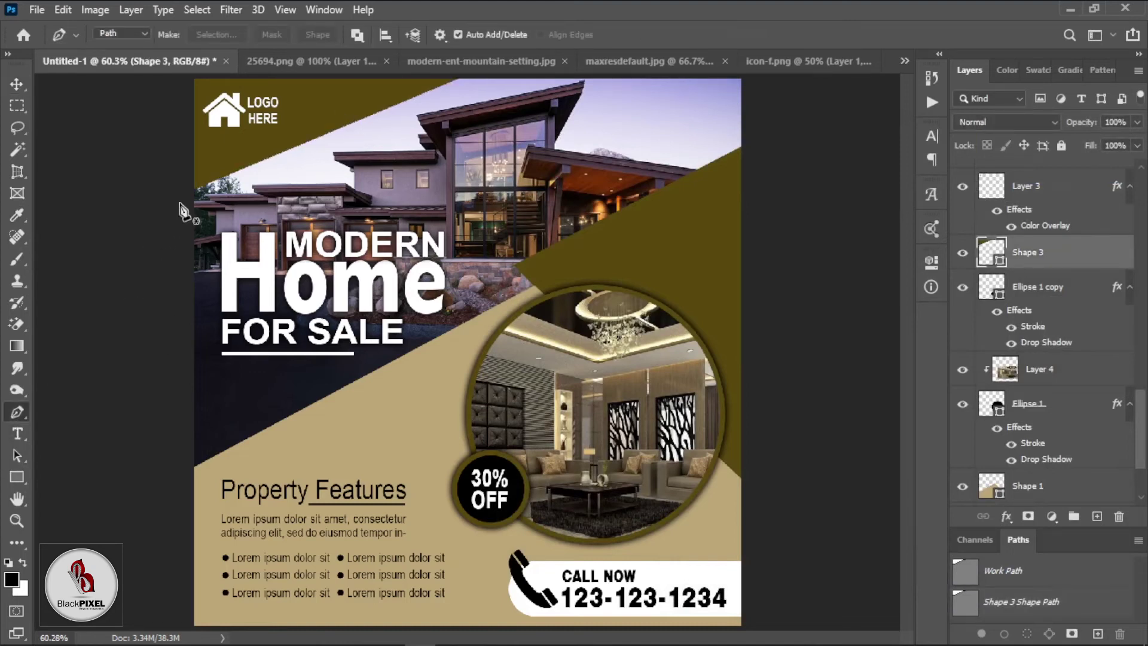
click(512, 78)
click(185, 76)
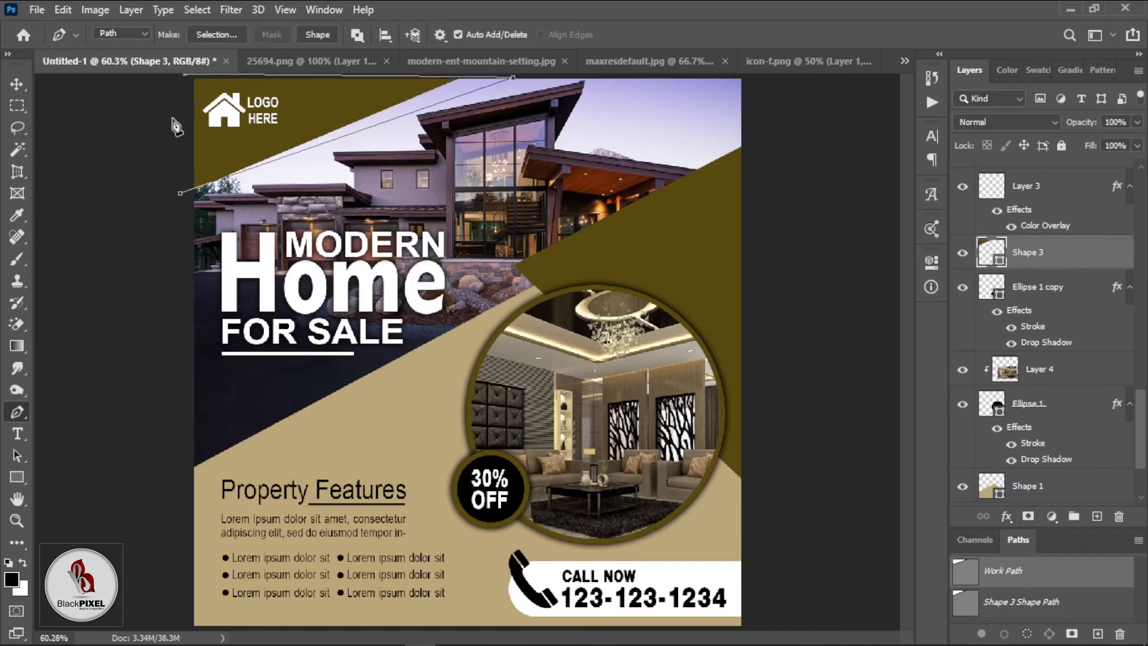
click(180, 193)
right_click(197, 201)
click(70, 159)
click(318, 34)
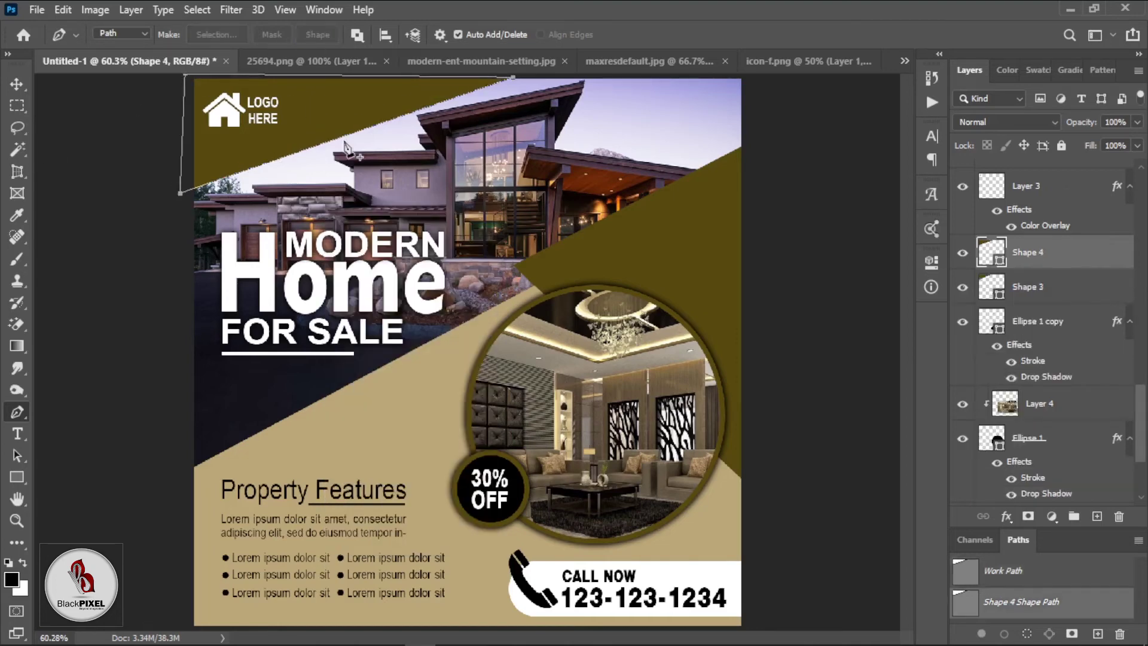
Step: Fill the new triangle with 000000 black and place Shape 4 below Shape 3
double_click(993, 254)
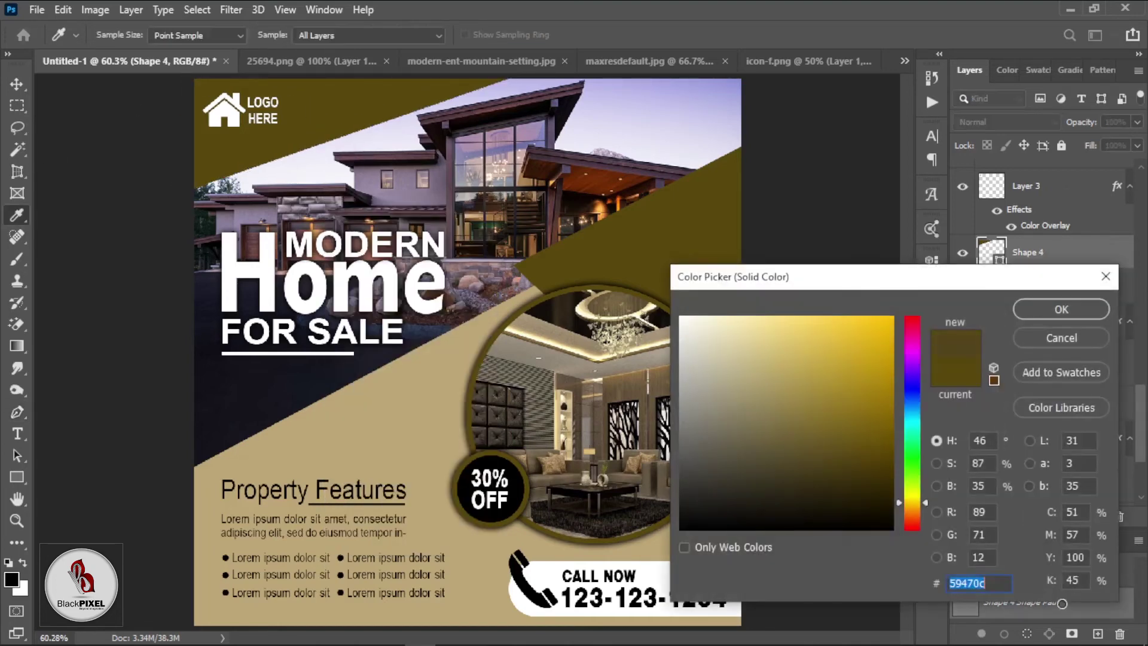
text(000000)
key(Return)
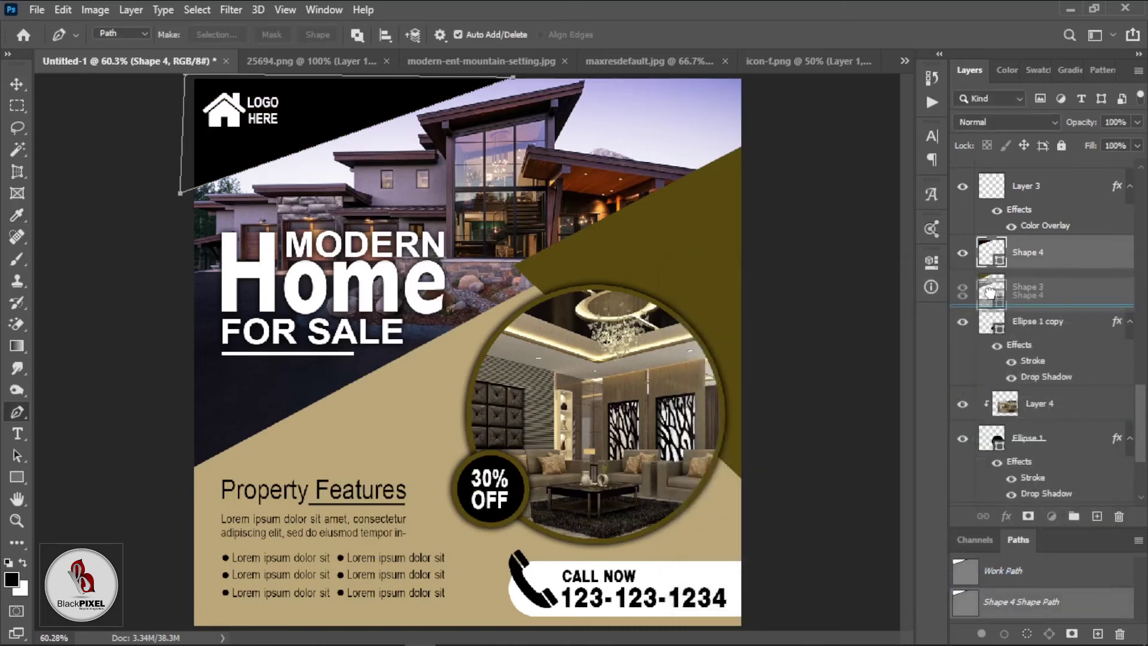
drag(993, 254, 1016, 302)
click(17, 83)
Step: Draw a thin band path along the beige panel's upper diagonal and make it a Shape
click(348, 415)
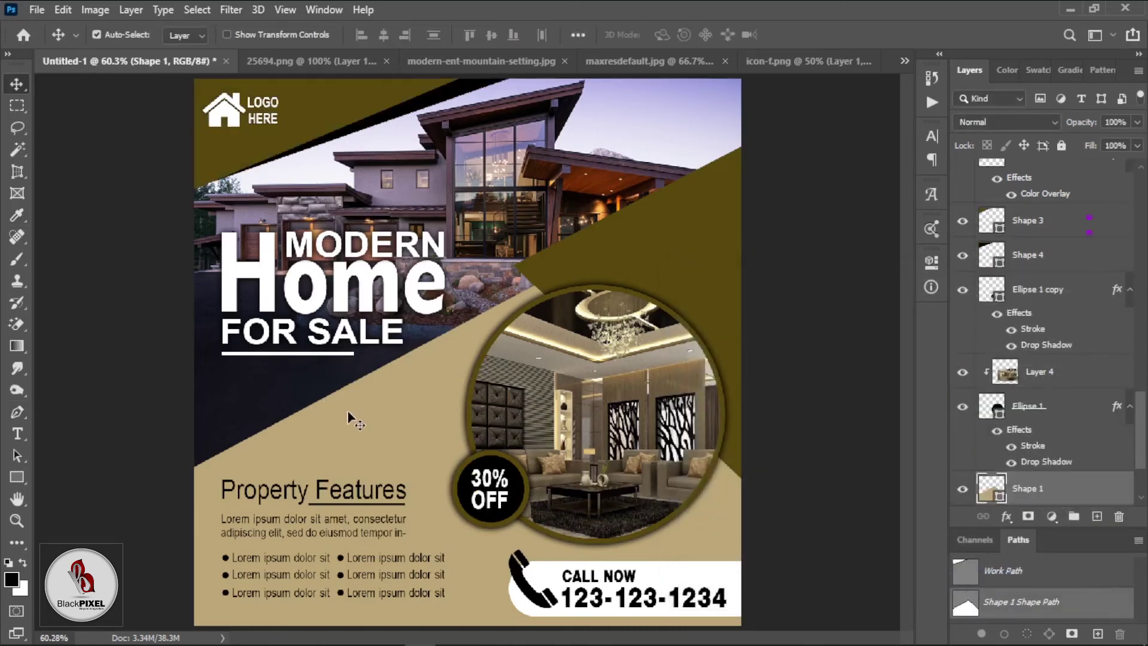
key(p)
click(176, 448)
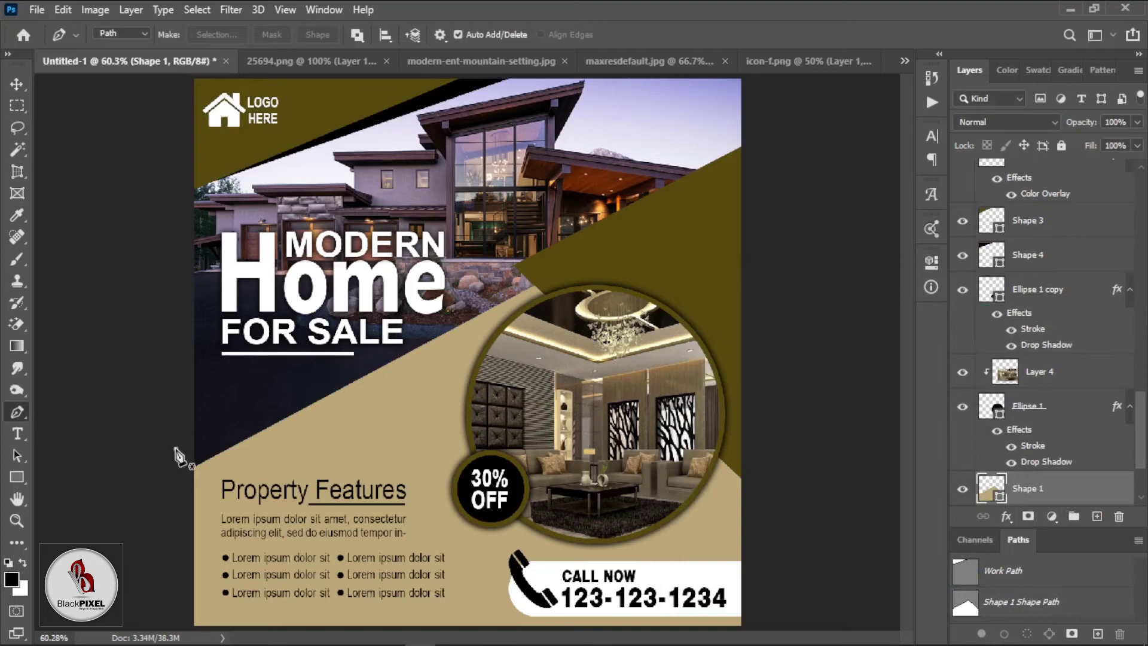
click(547, 286)
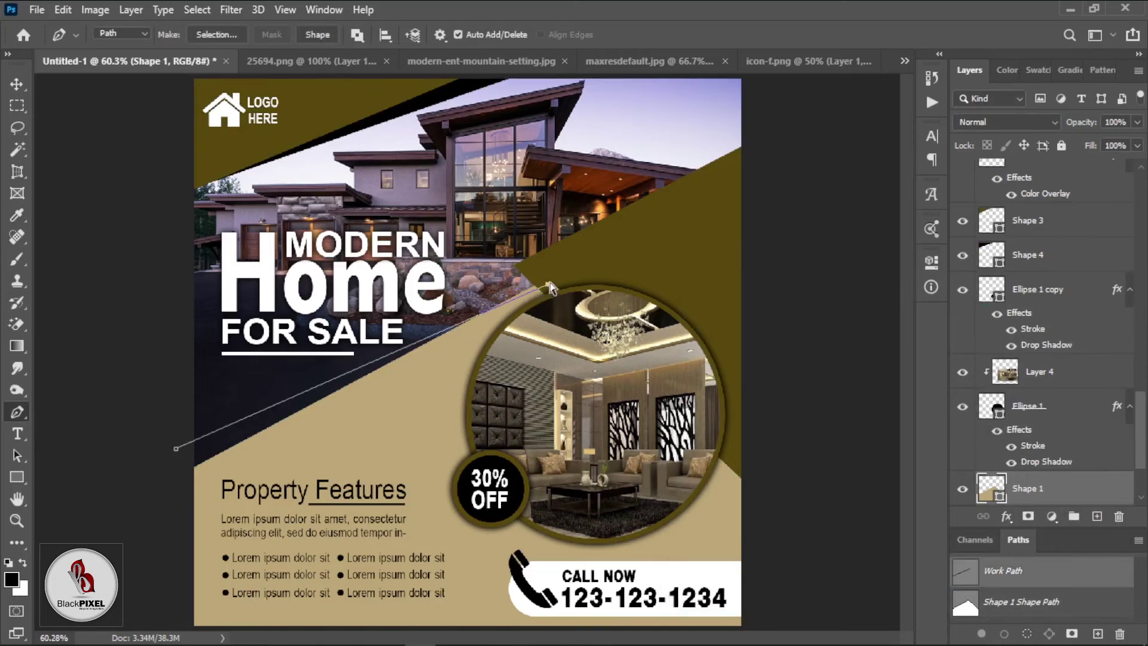
drag(548, 286, 562, 274)
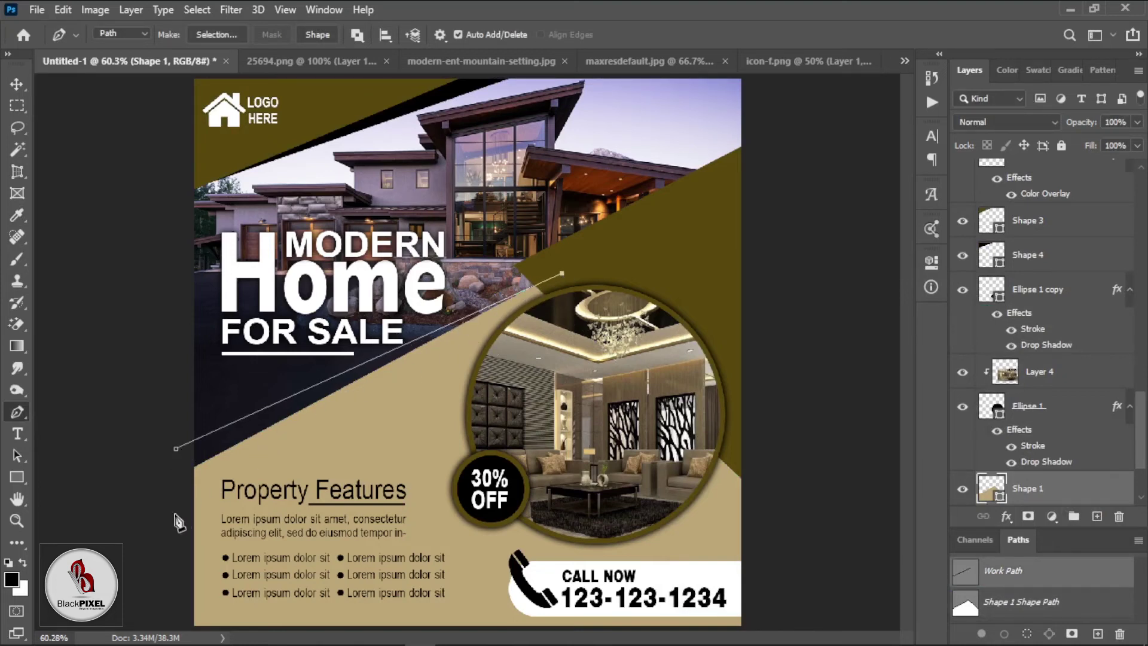
drag(163, 523, 183, 464)
click(175, 448)
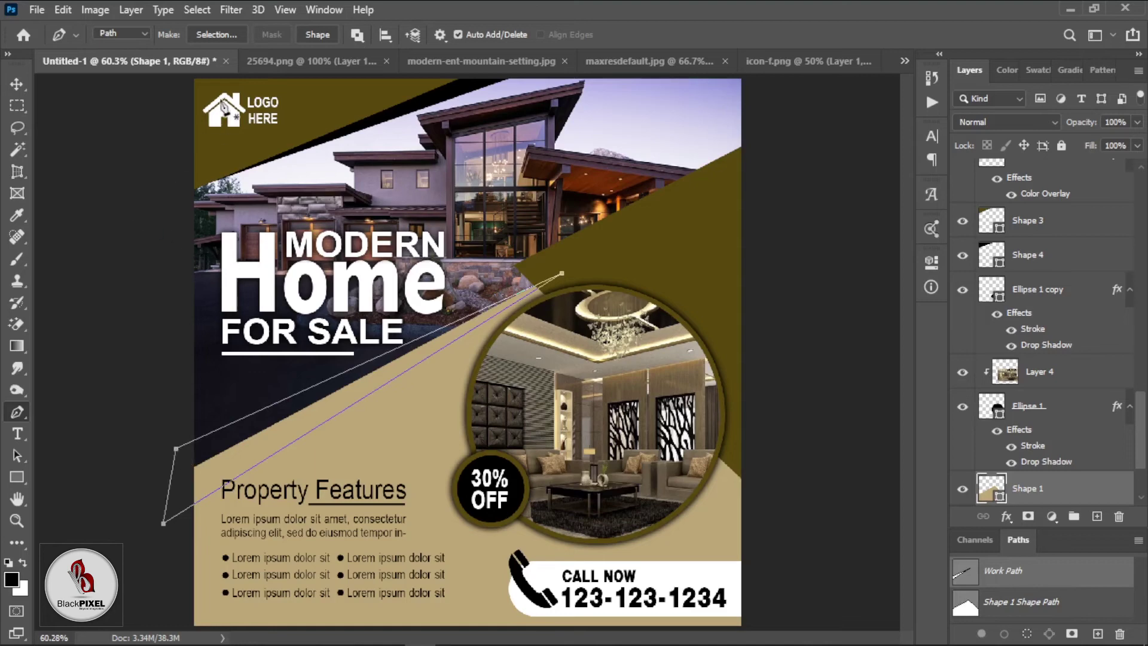
click(317, 34)
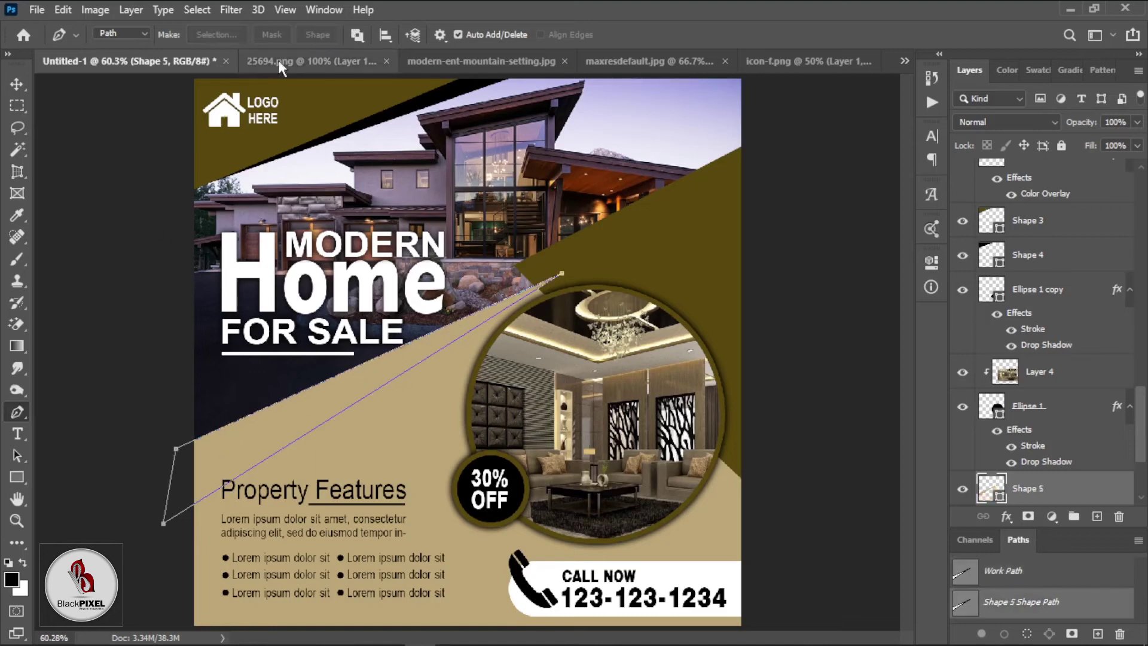
Step: Fill the band black and move Shape 5 below the beige panel's Shape 1
click(16, 84)
double_click(987, 486)
click(722, 497)
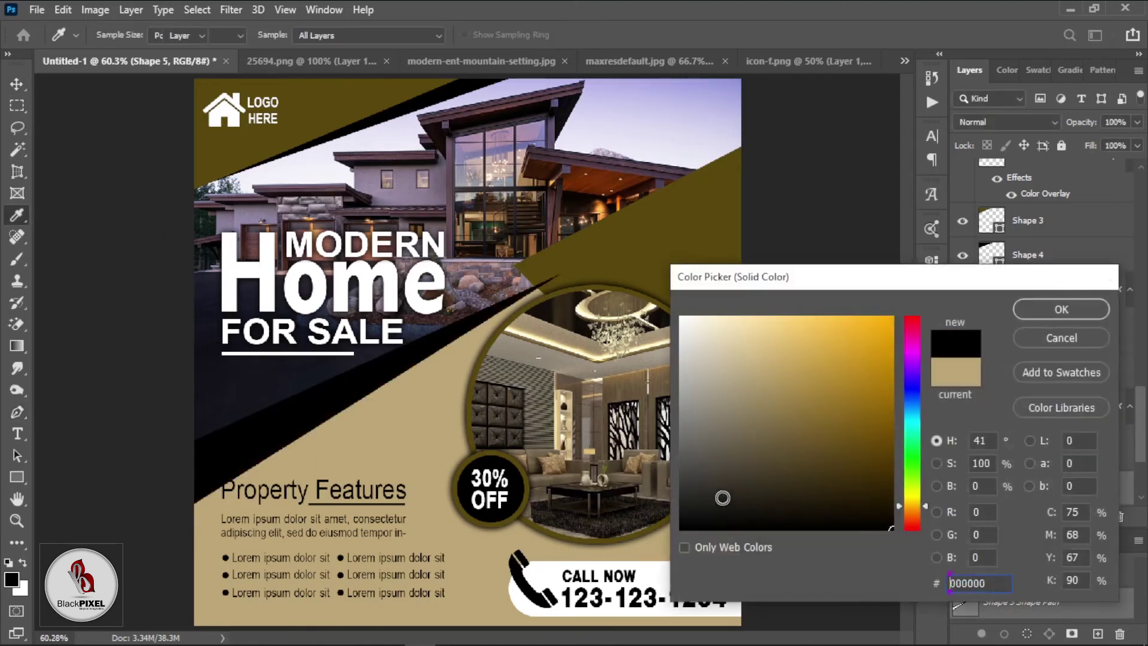
key(Return)
scroll(999, 449, down, 3)
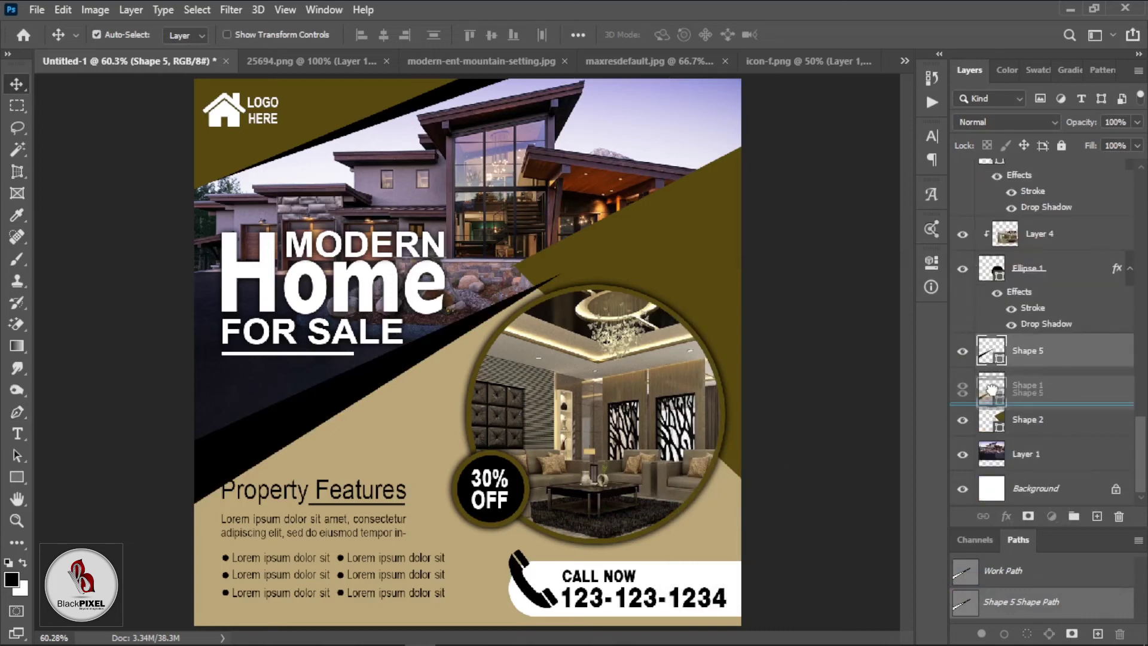
drag(1009, 458, 1010, 386)
click(802, 379)
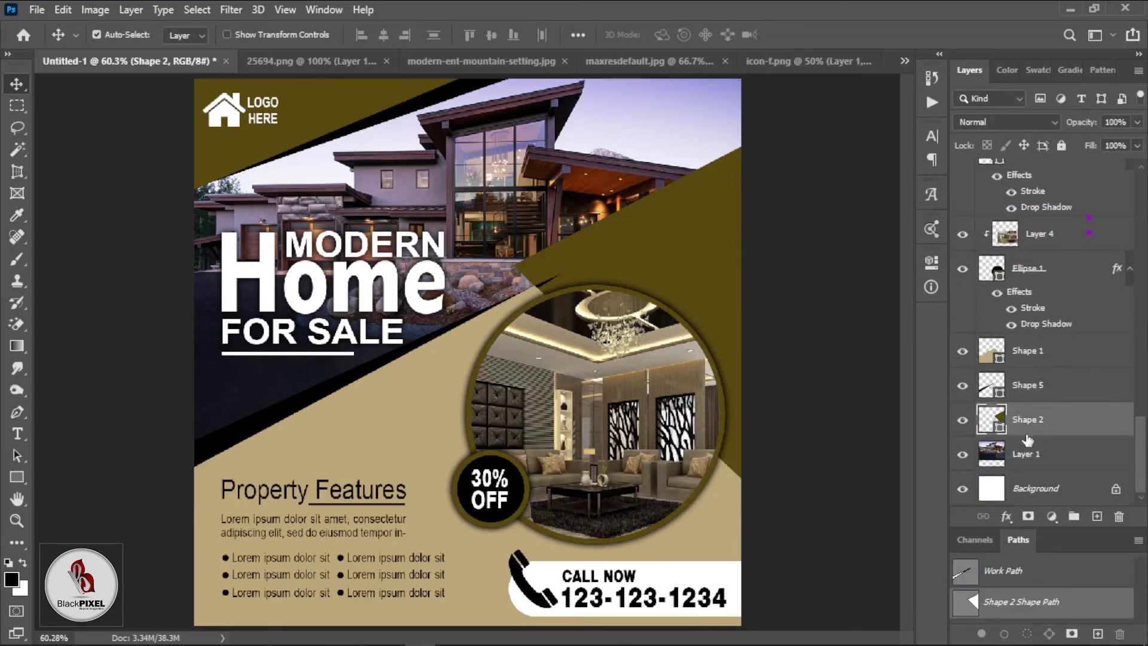
click(739, 346)
Step: Select the house photo layer and draw a rectangle covering the poster's upper part
right_click(577, 387)
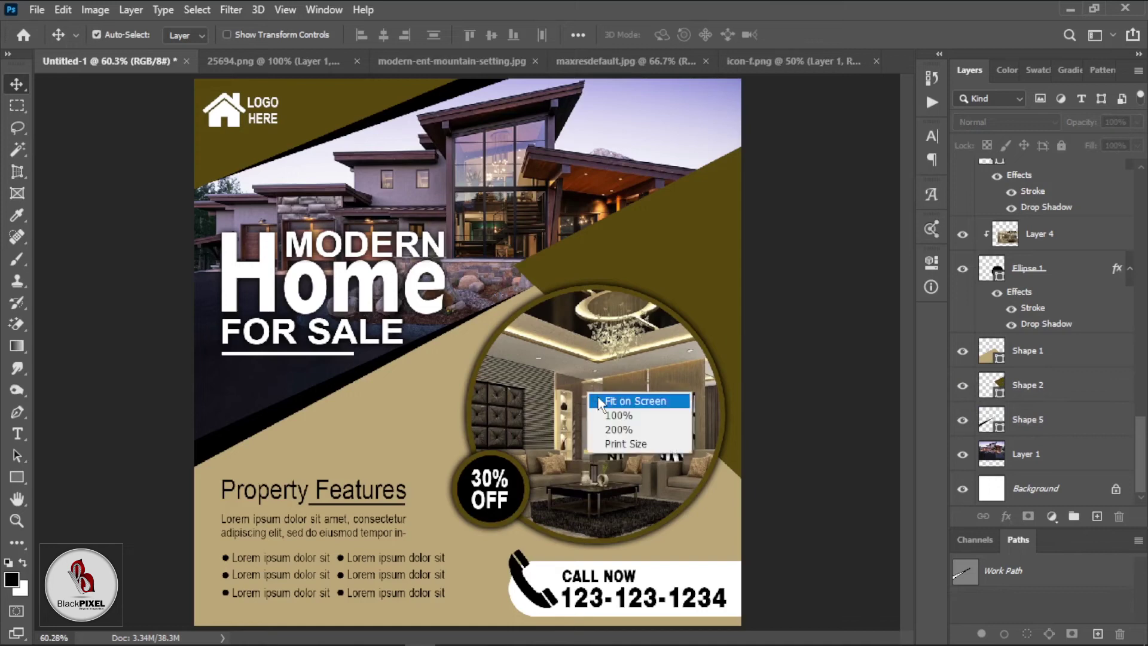
key(alt+space)
alt+click(592, 418)
right_click(515, 365)
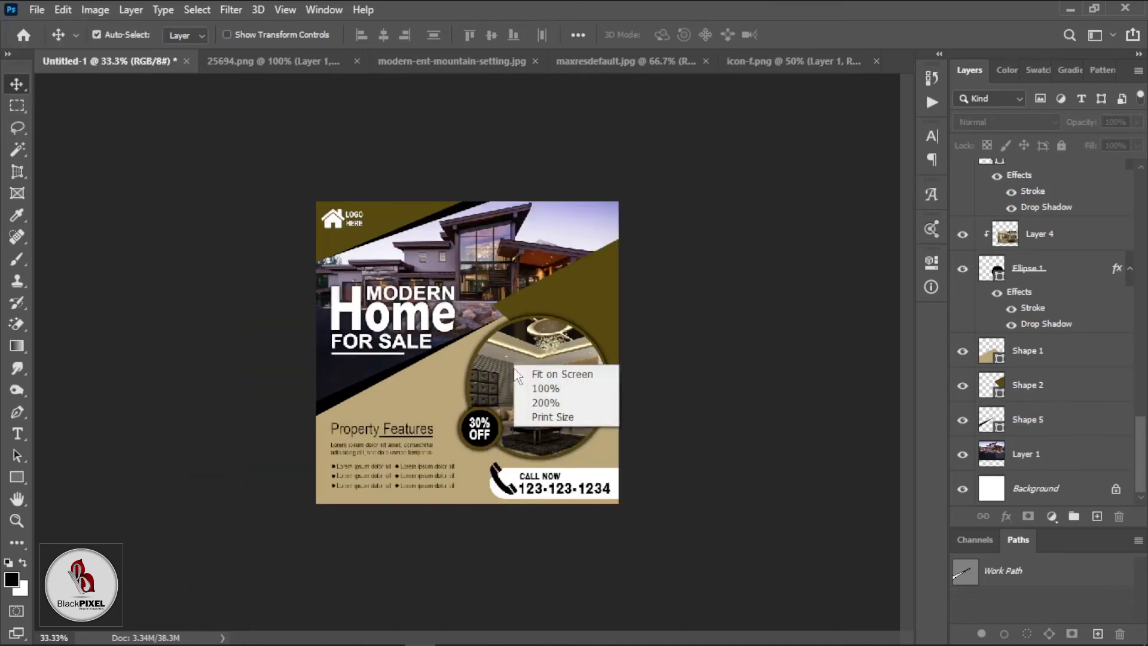
click(553, 376)
click(605, 131)
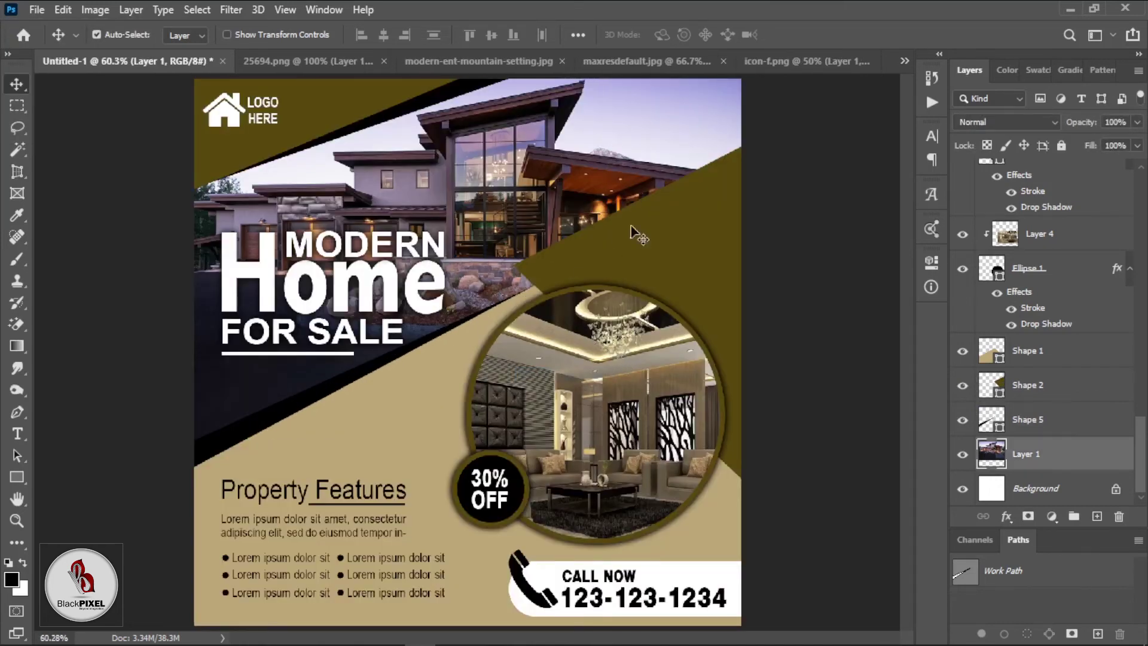
key(ctrl+minus)
click(16, 476)
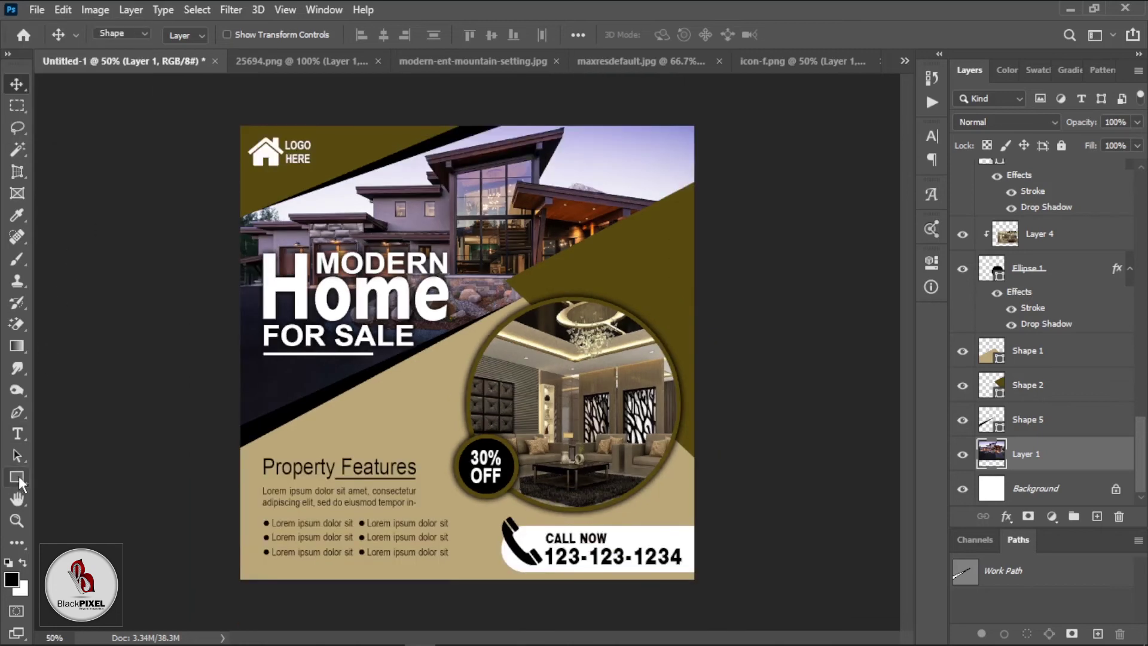
mouse_move(222, 115)
mouse_down()
mouse_move(667, 377)
mouse_move(698, 435)
mouse_up()
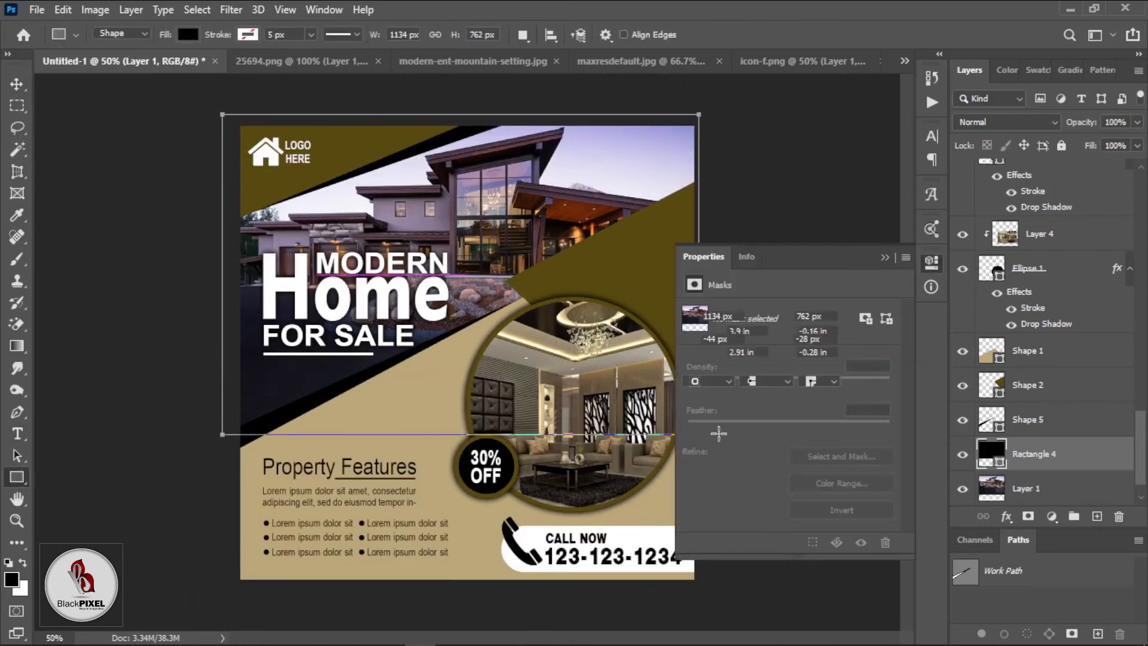
Step: Fill the rectangle with olive sampled from the poster and begin choosing its blend mode
click(16, 83)
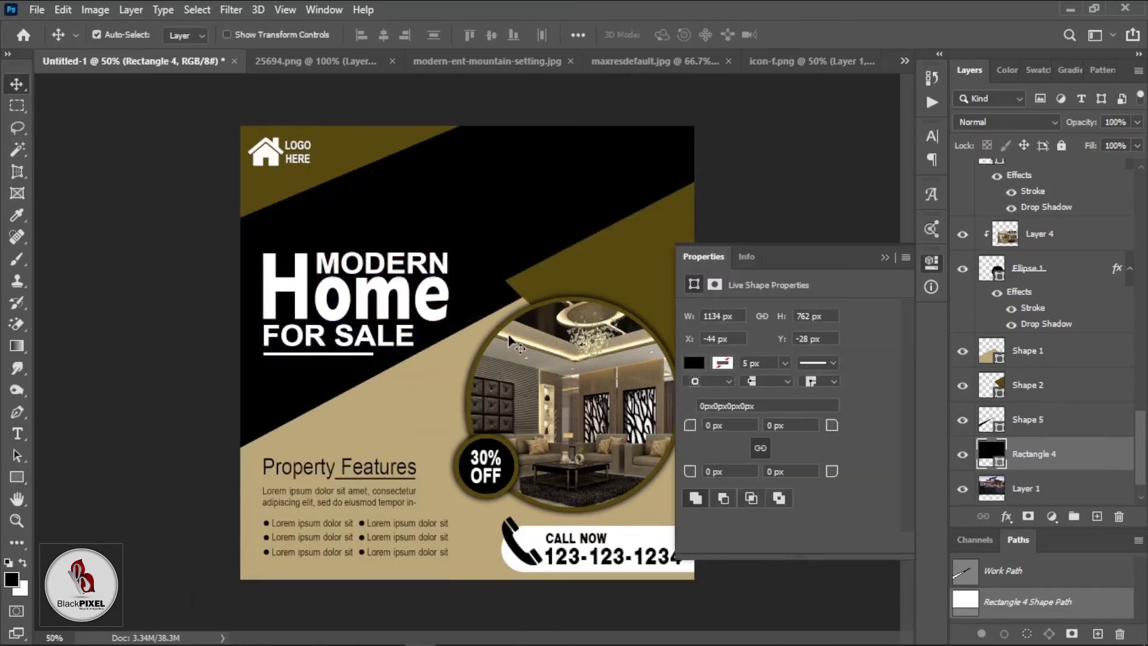
double_click(991, 456)
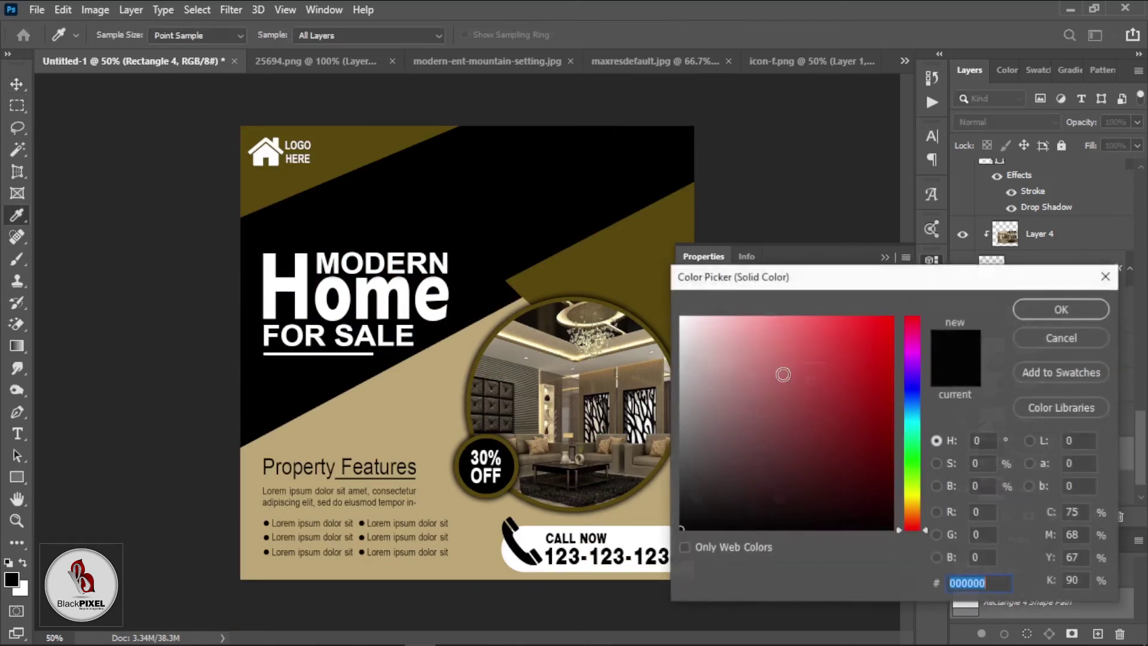
click(618, 239)
key(Return)
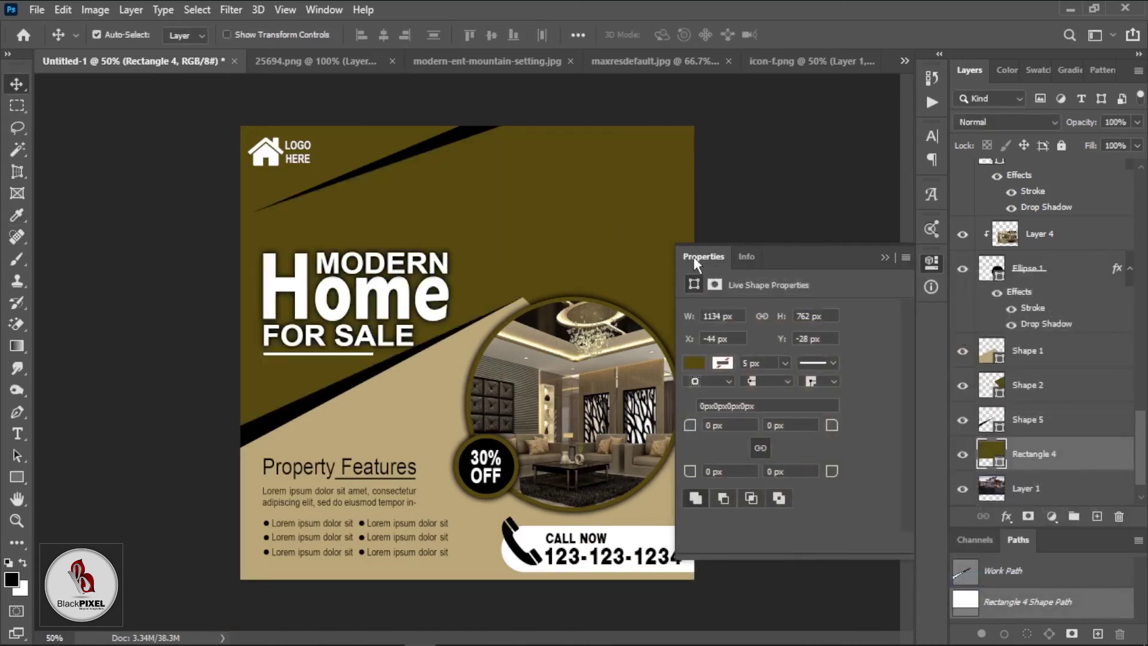
click(697, 265)
click(1023, 122)
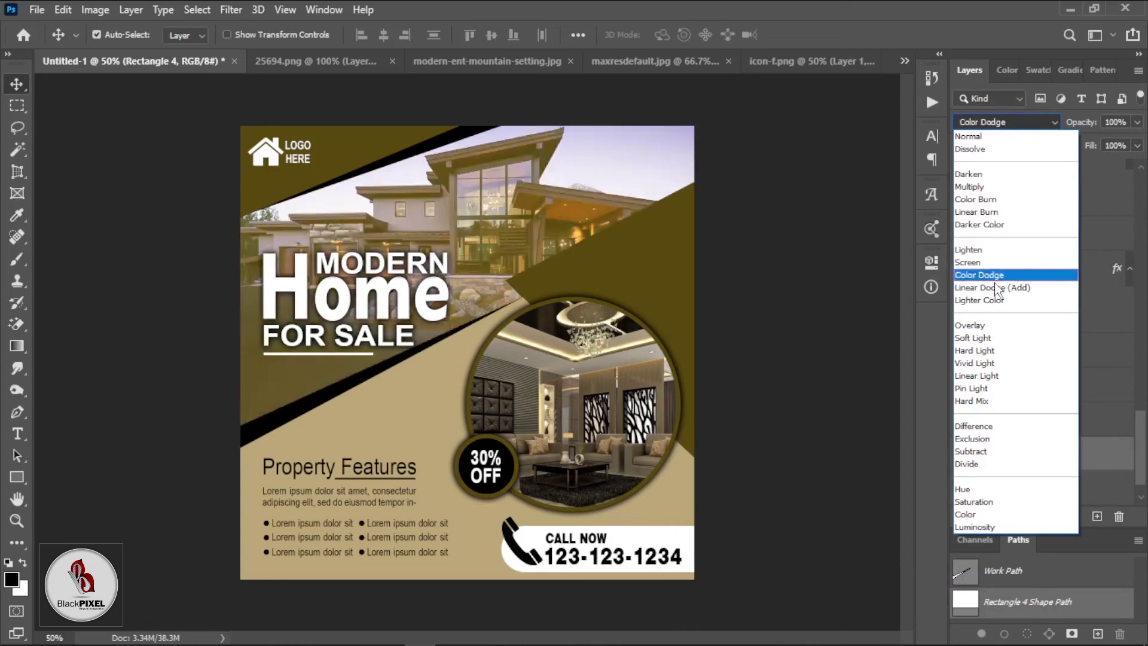
Step: Set the olive Rectangle 4 to Overlay blend mode and fit the flyer in view
click(984, 326)
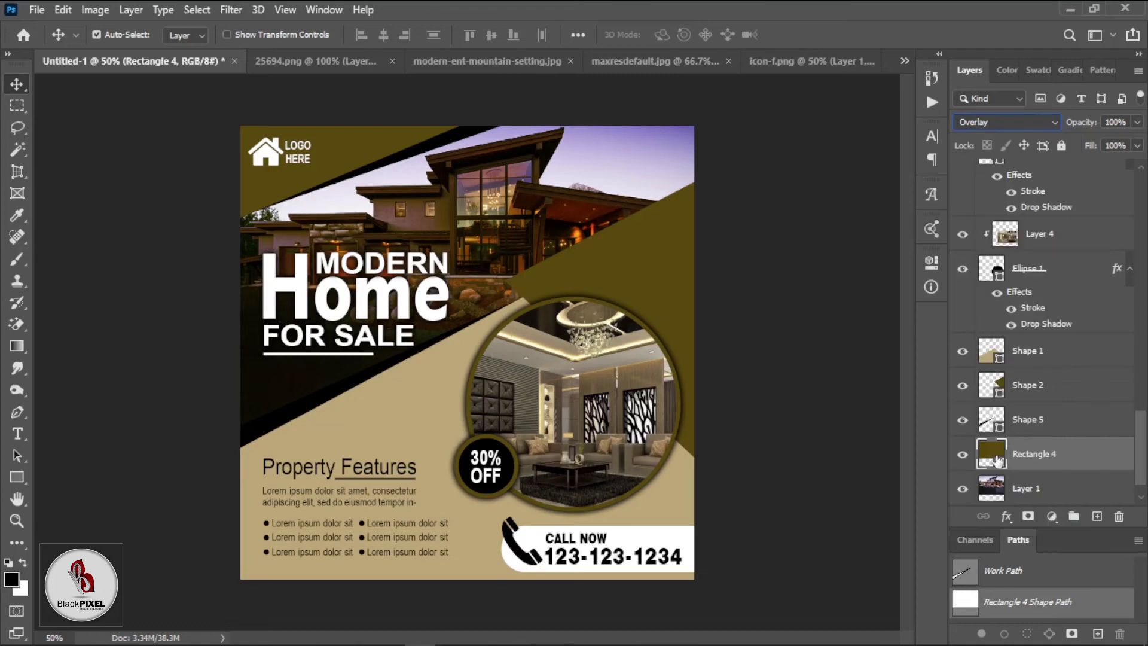
scroll(1018, 451, down, 1)
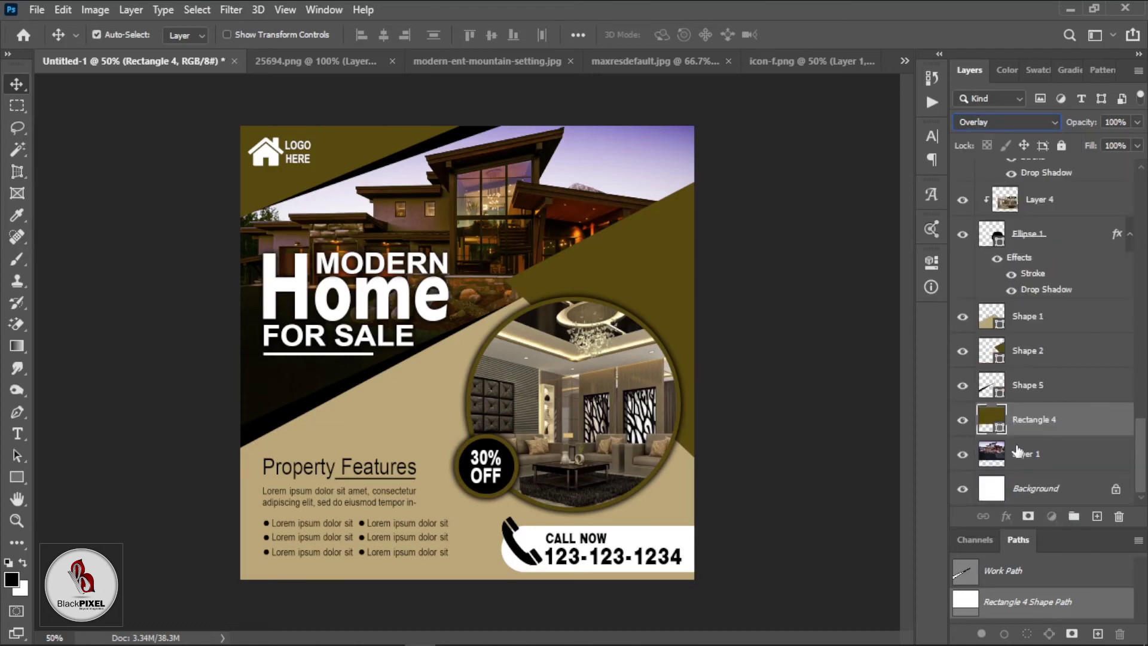
click(753, 321)
right_click(479, 297)
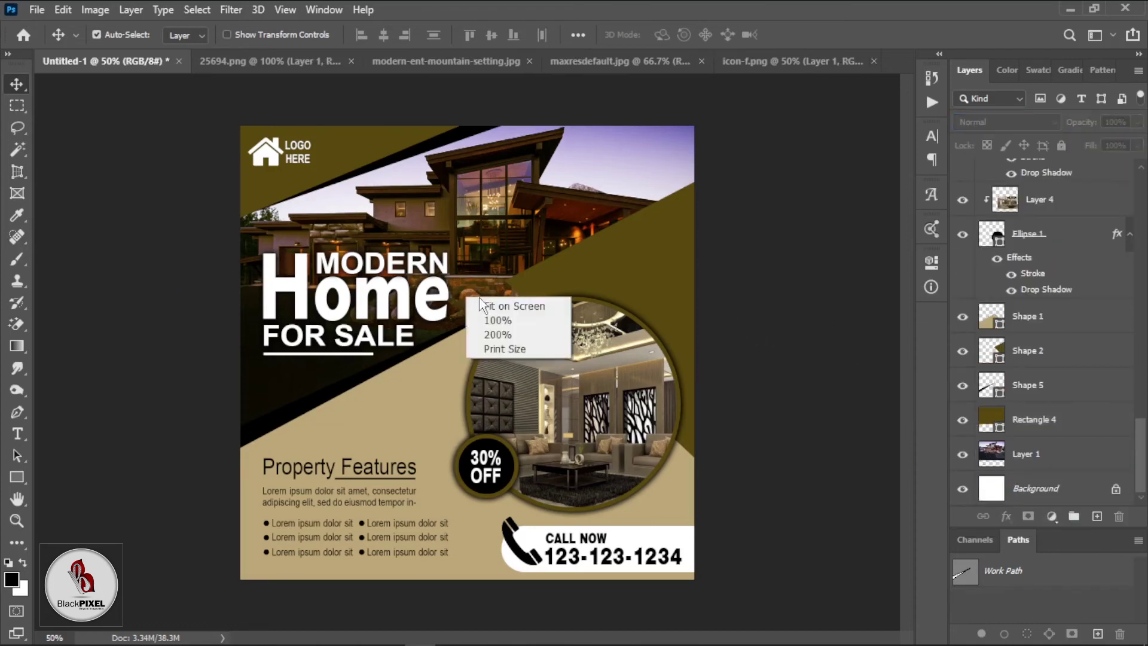
click(487, 304)
Step: Draw a small 17px ellipse dot in the upper-right olive area
click(17, 477)
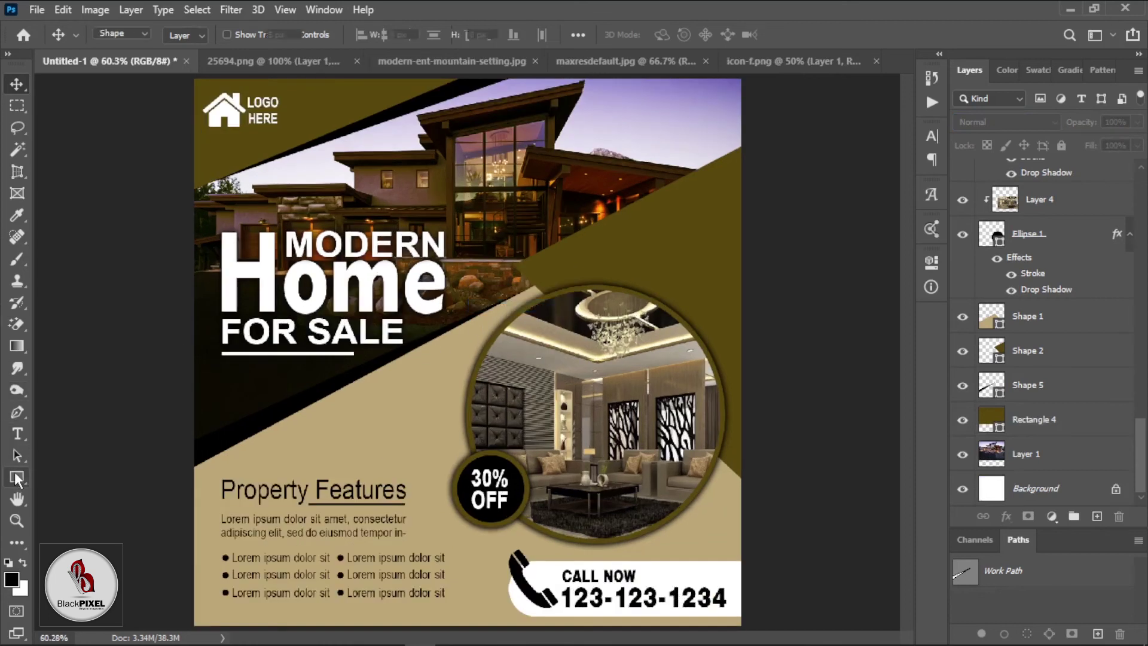
click(86, 508)
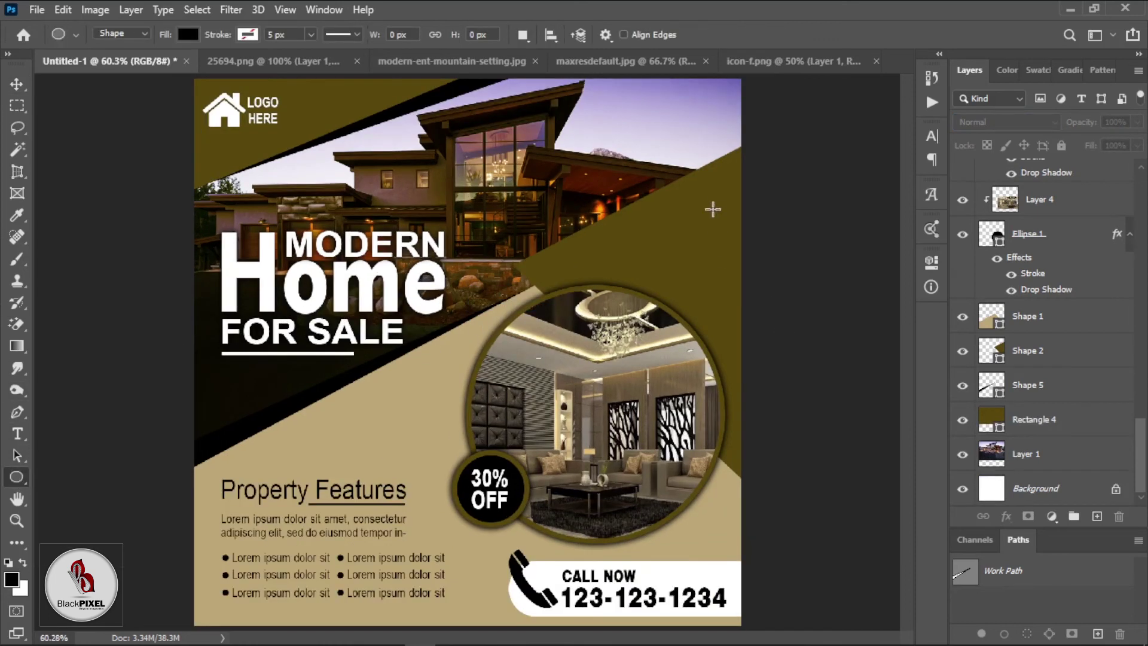
drag(711, 193, 721, 203)
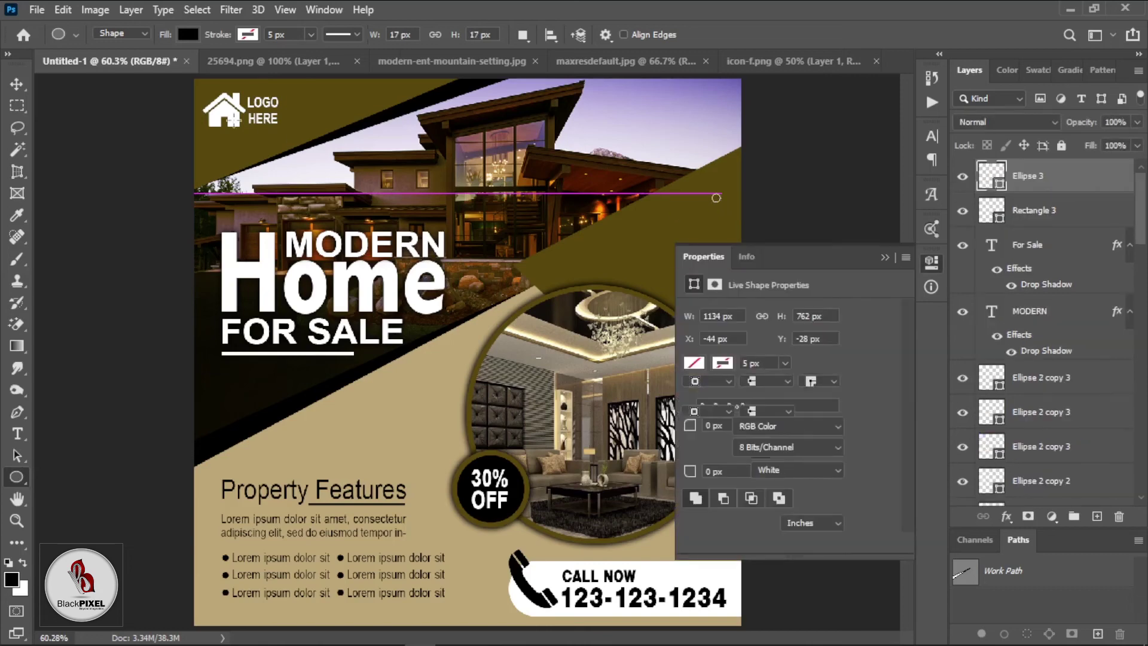
key(v)
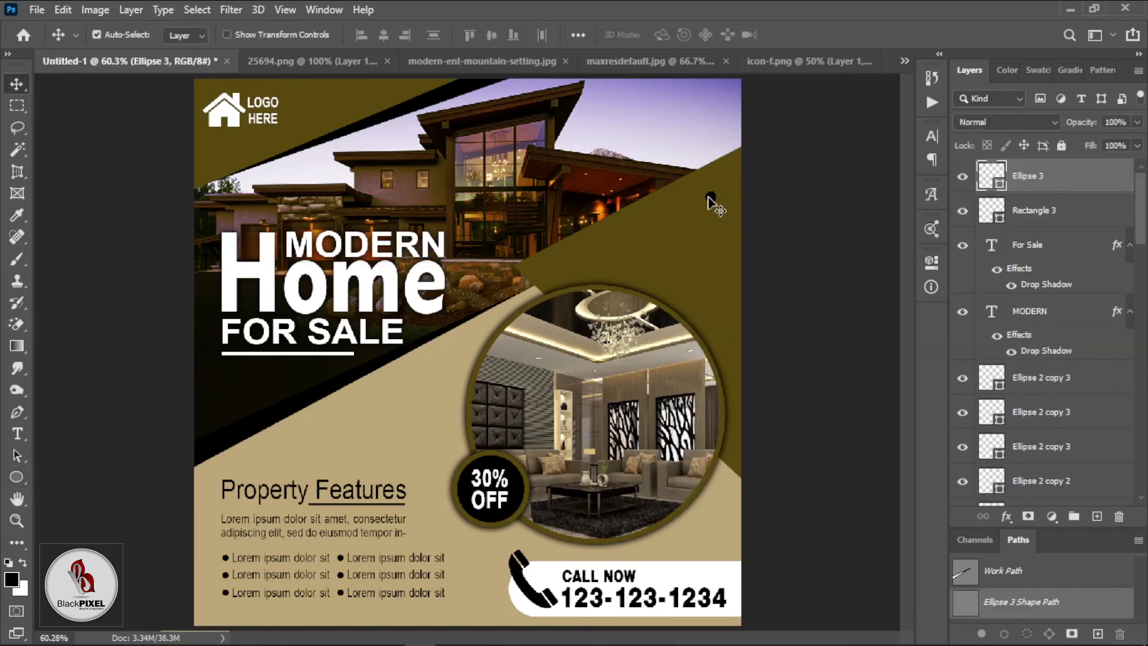
right_click(713, 181)
click(744, 205)
Step: Duplicate the dot into an evenly distributed vertical column and copy the column left
alt+drag(469, 256, 466, 420)
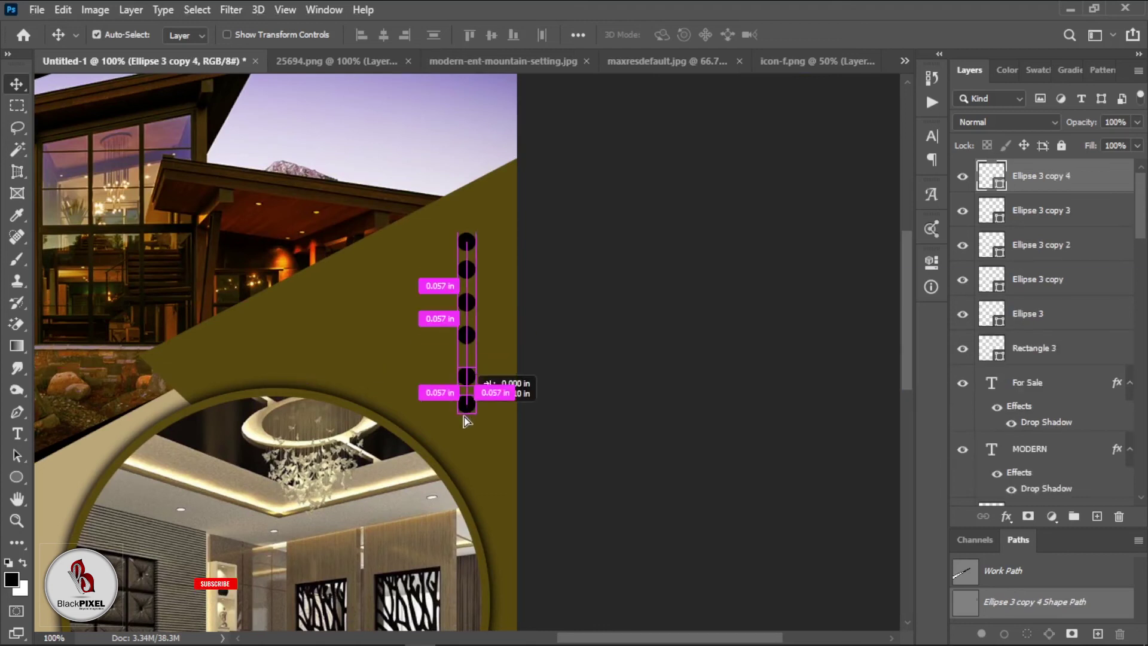
shift+click(1029, 348)
click(577, 34)
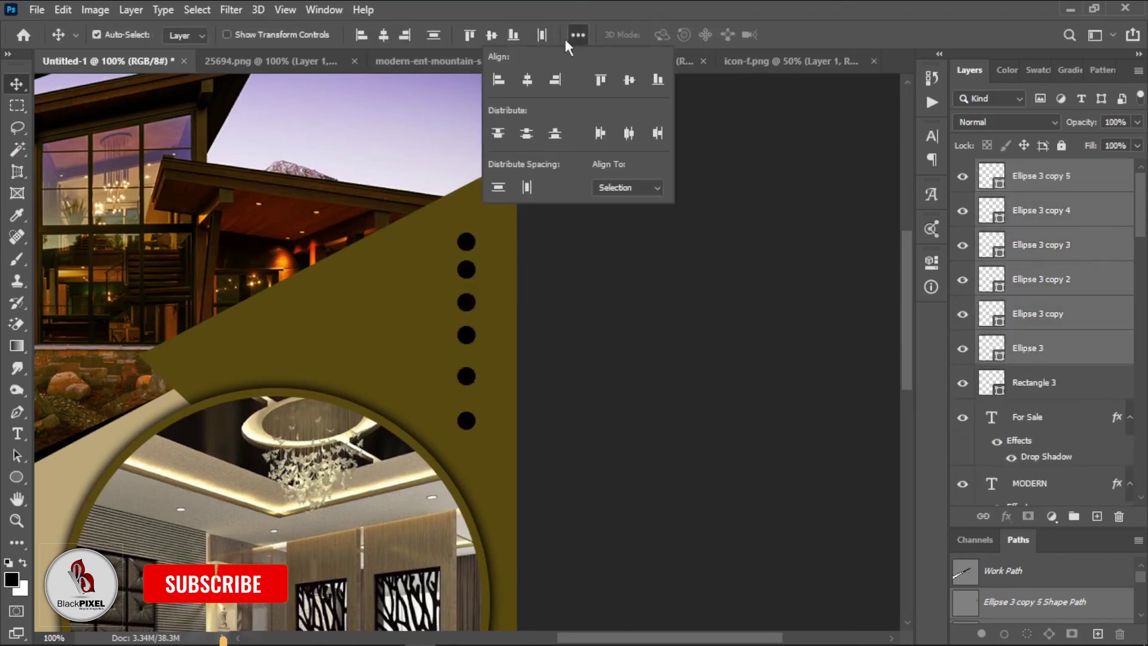
click(592, 82)
alt+drag(466, 249, 397, 256)
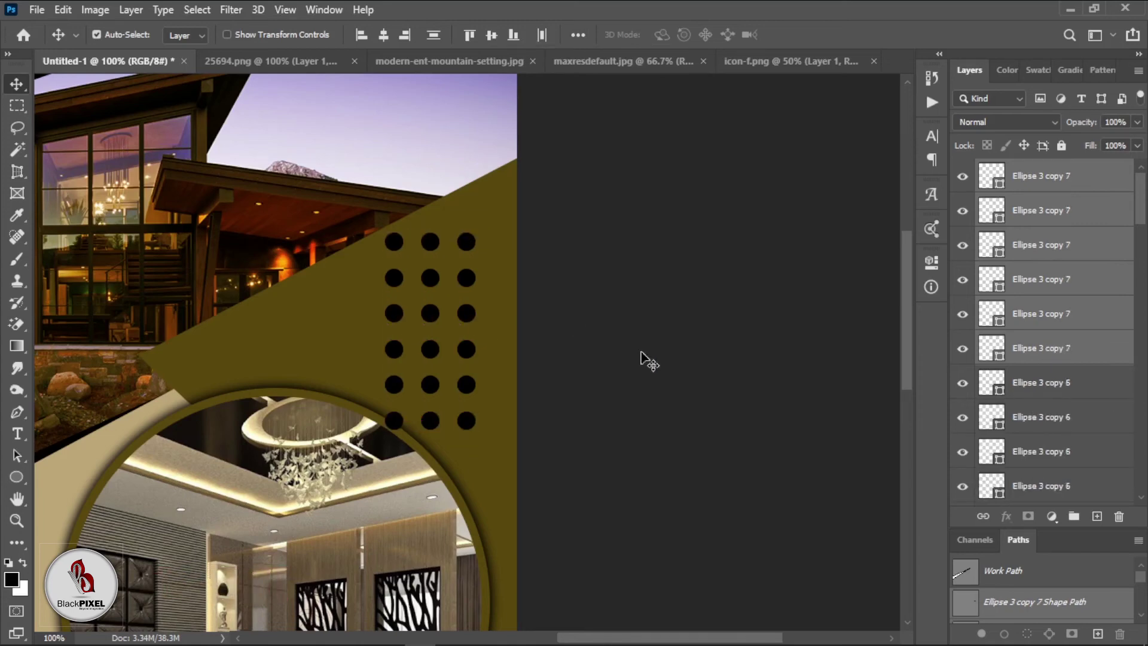
Step: Merge all the dot layers into one shape layer
scroll(1052, 335, down, 5)
click(1040, 382)
scroll(1033, 301, up, 5)
shift+click(1023, 206)
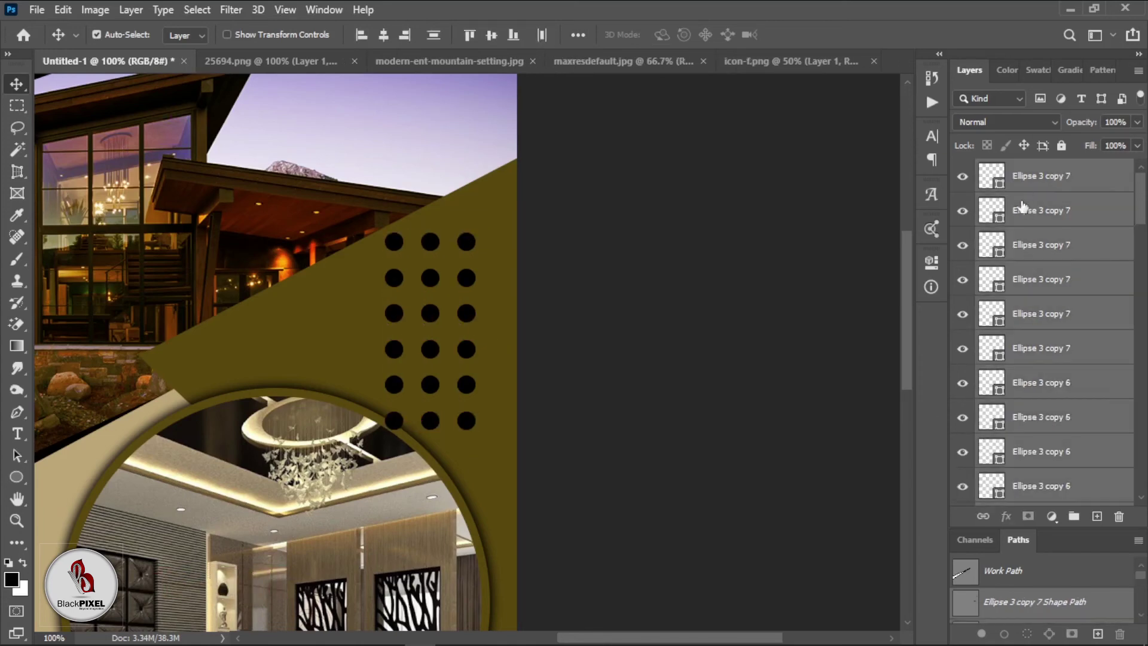
right_click(1043, 187)
click(900, 499)
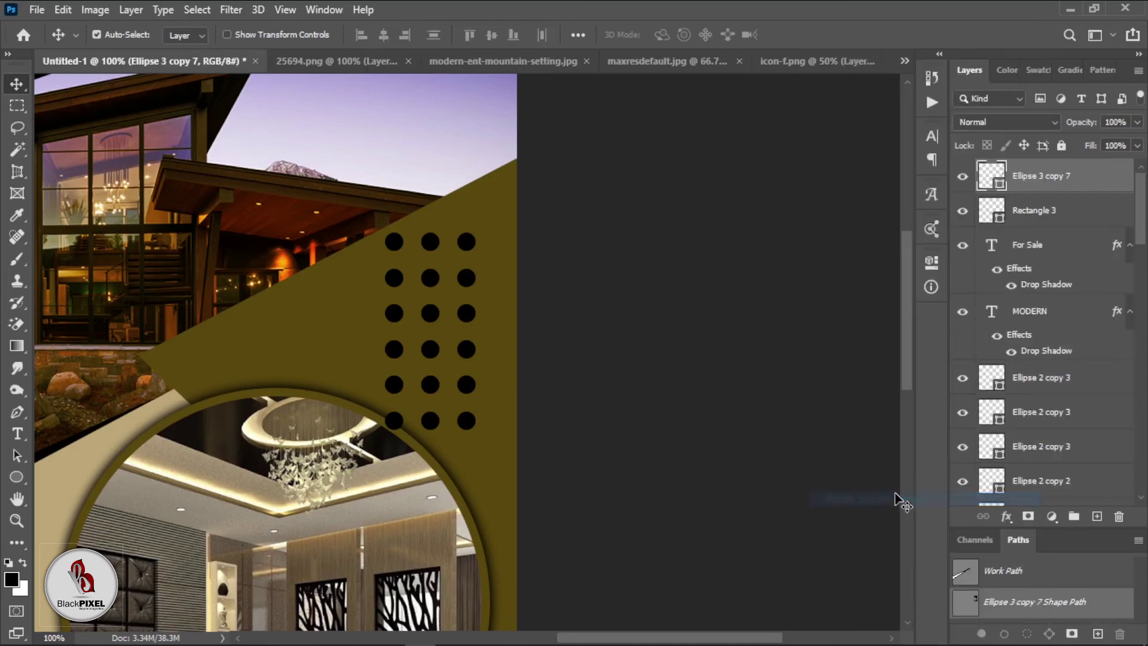
Step: Scale the merged dot grid down to a smaller, narrower size
key(ctrl+t)
drag(386, 429, 425, 359)
key(Return)
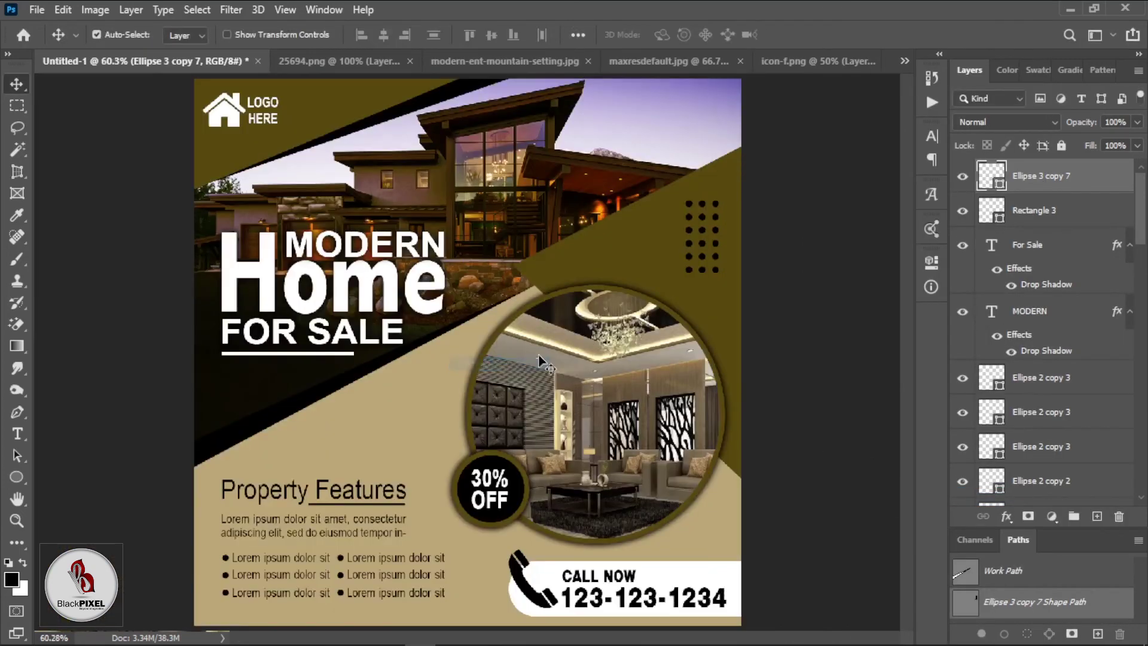
key(ctrl+0)
key(ctrl+t)
drag(719, 273, 722, 260)
key(Return)
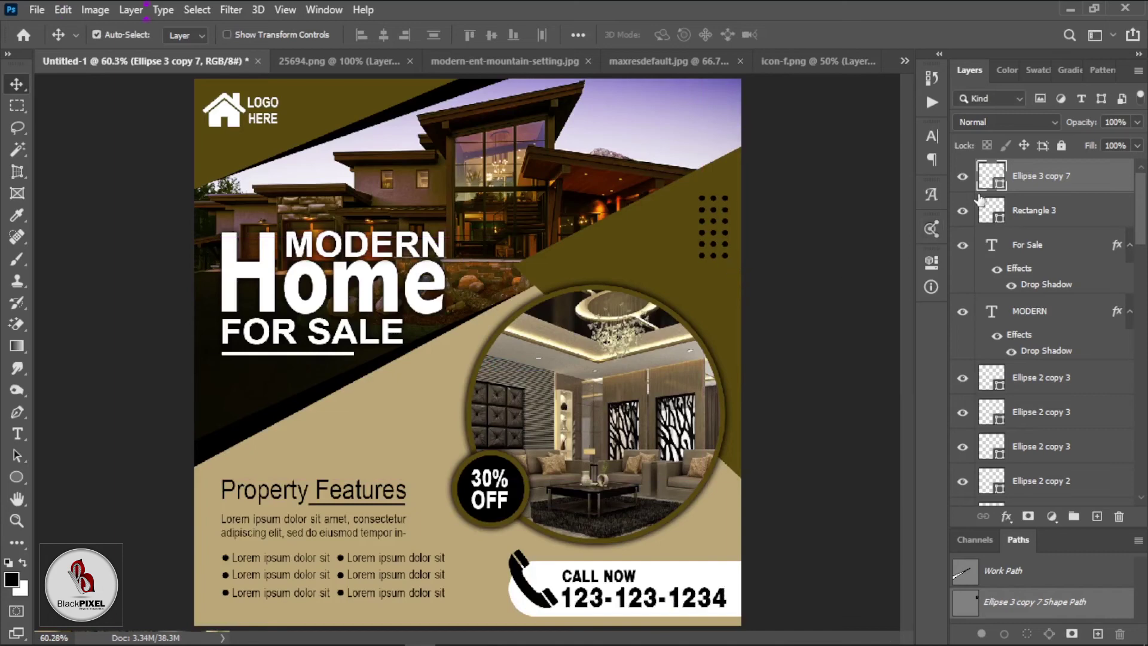
Step: Recolour the dot grid white and copy it to the left below FOR SALE
double_click(990, 182)
key(Escape)
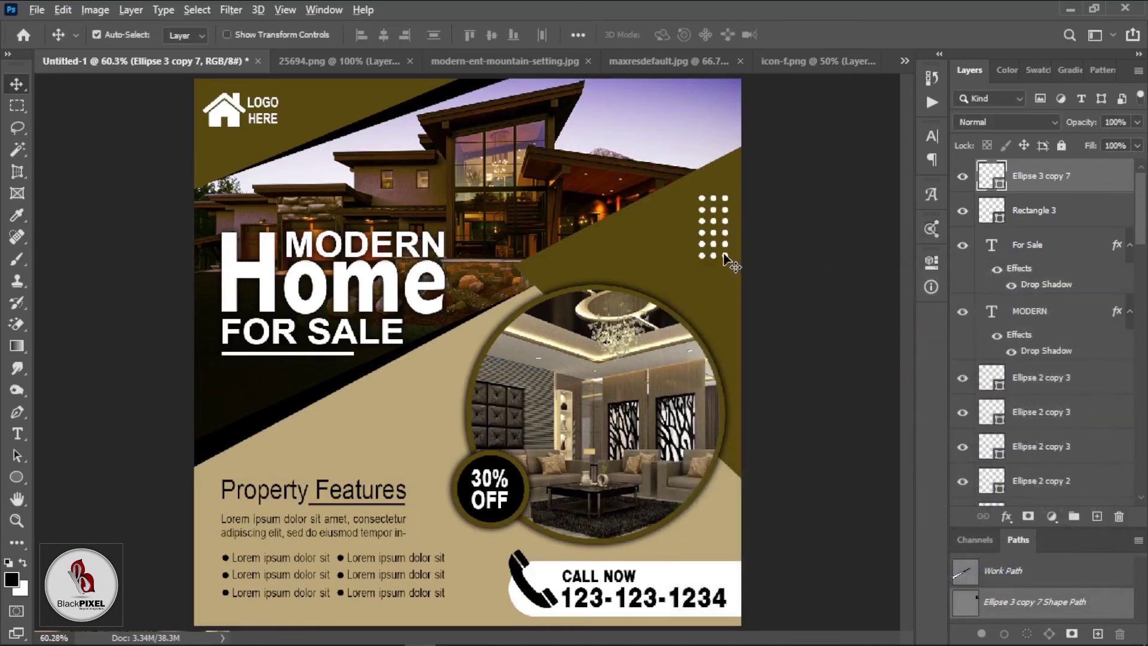
mouse_move(724, 254)
mouse_down()
mouse_move(513, 366)
mouse_move(233, 434)
mouse_up()
click(833, 277)
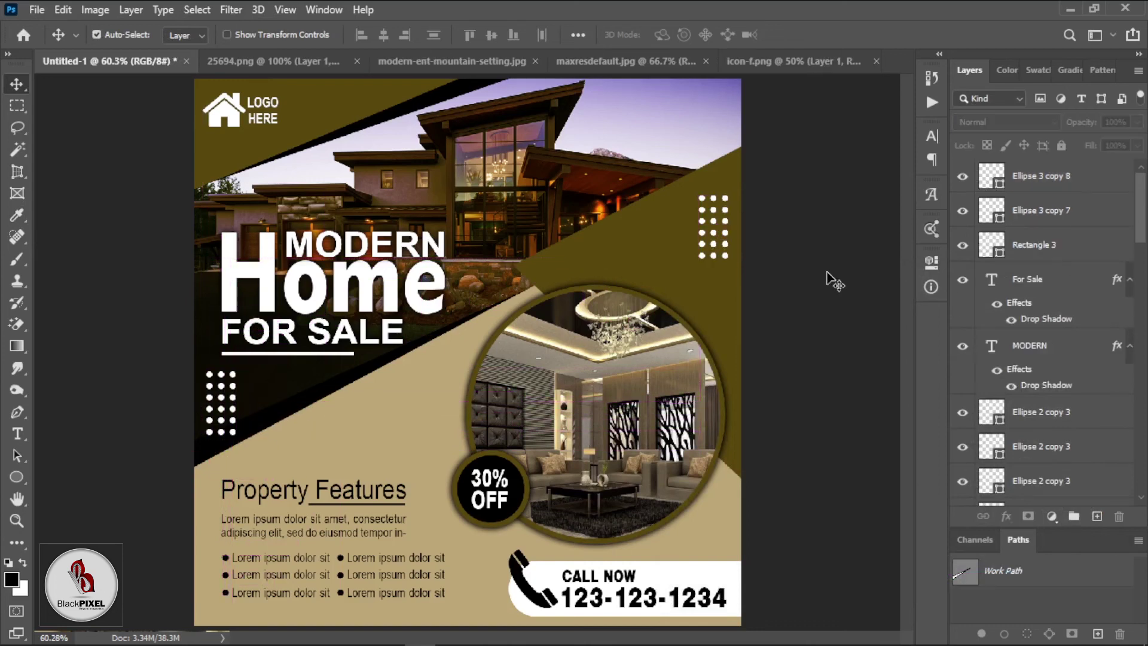
Step: Scale the logo down to about 86%
click(706, 291)
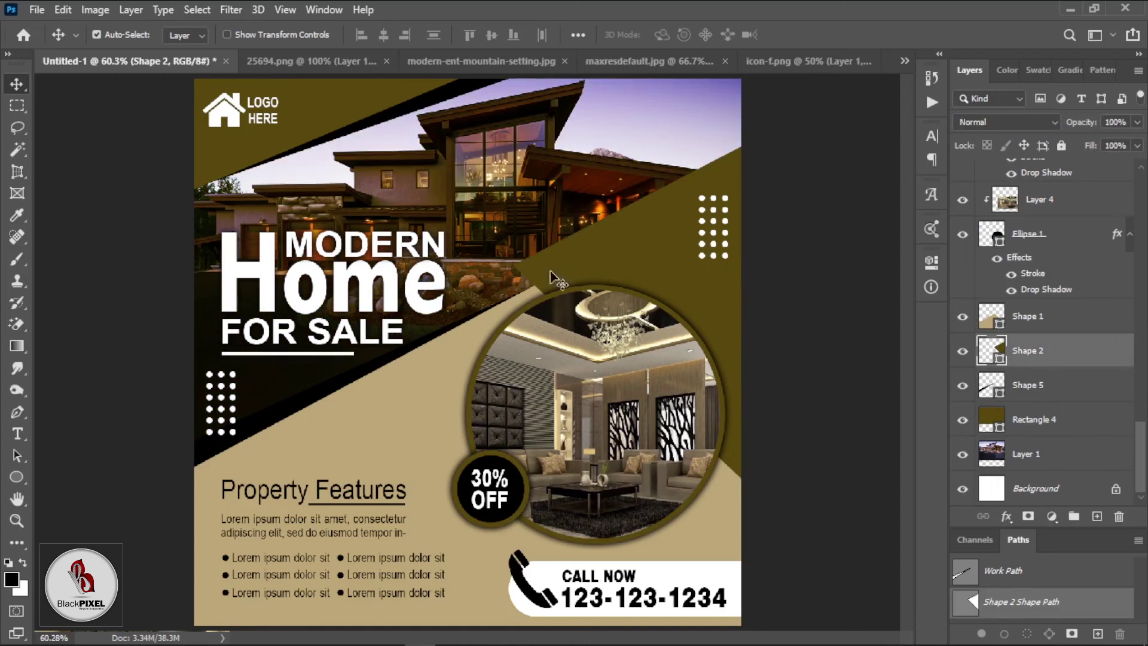
click(242, 129)
key(ctrl+t)
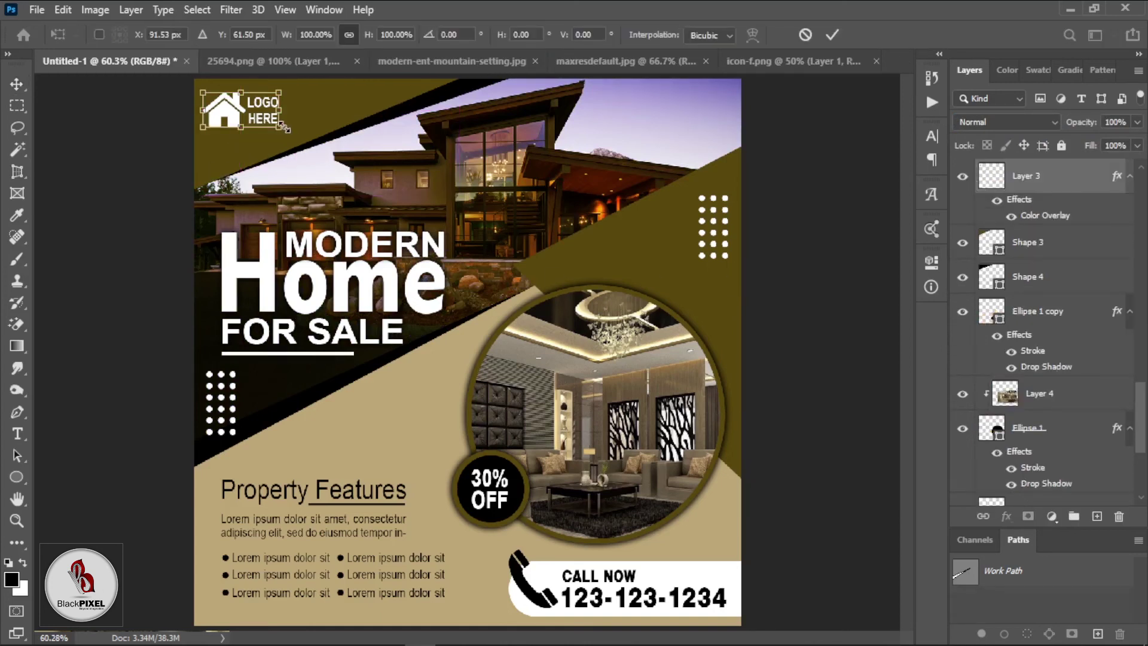
drag(279, 127, 269, 124)
key(Return)
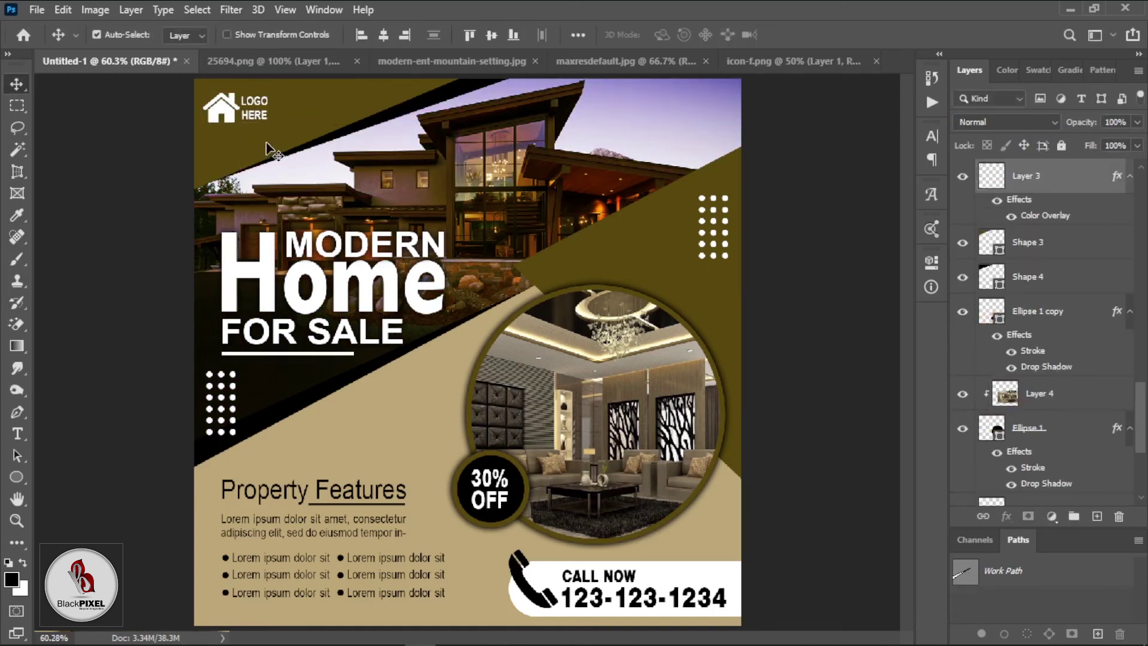
Step: Nudge the logo slightly down and to the right
key(shift+Right)
key(shift+Down)
key(shift+Right)
key(shift+Down)
key(Down)
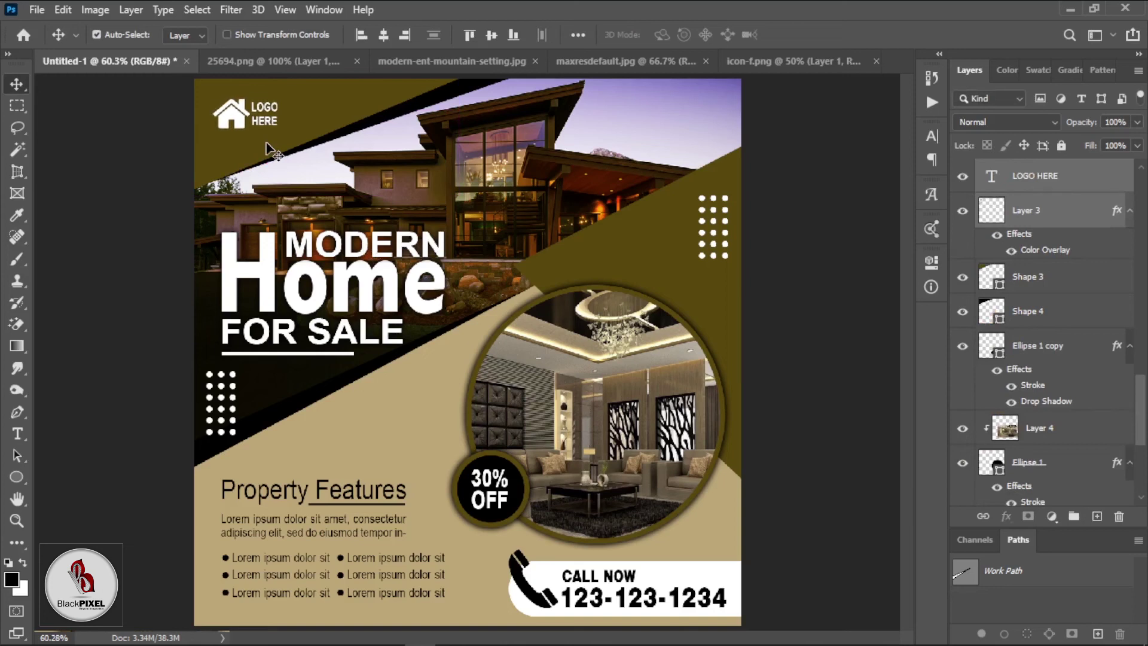
key(Down)
Step: Move the MODERN and For Sale text with the Rectangle 3 underline up together
click(386, 341)
shift+click(354, 354)
shift+click(368, 250)
key(shift+Up)
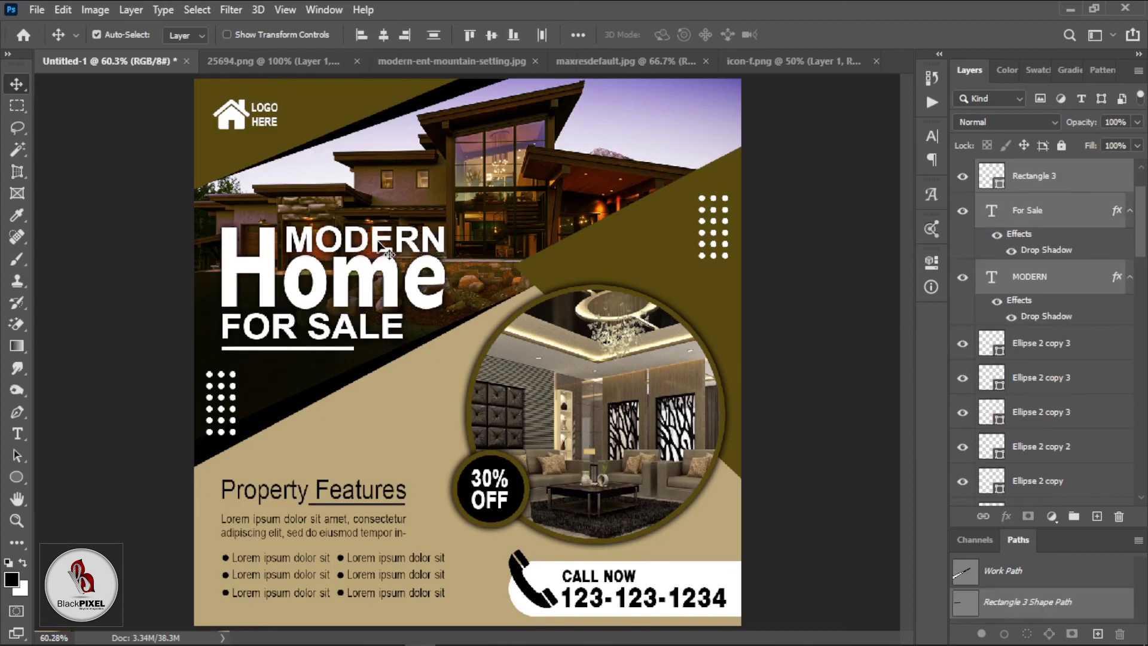
key(shift+Up)
key(shift+Up)
key(shift+Up)
key(shift+Up)
key(shift+Up)
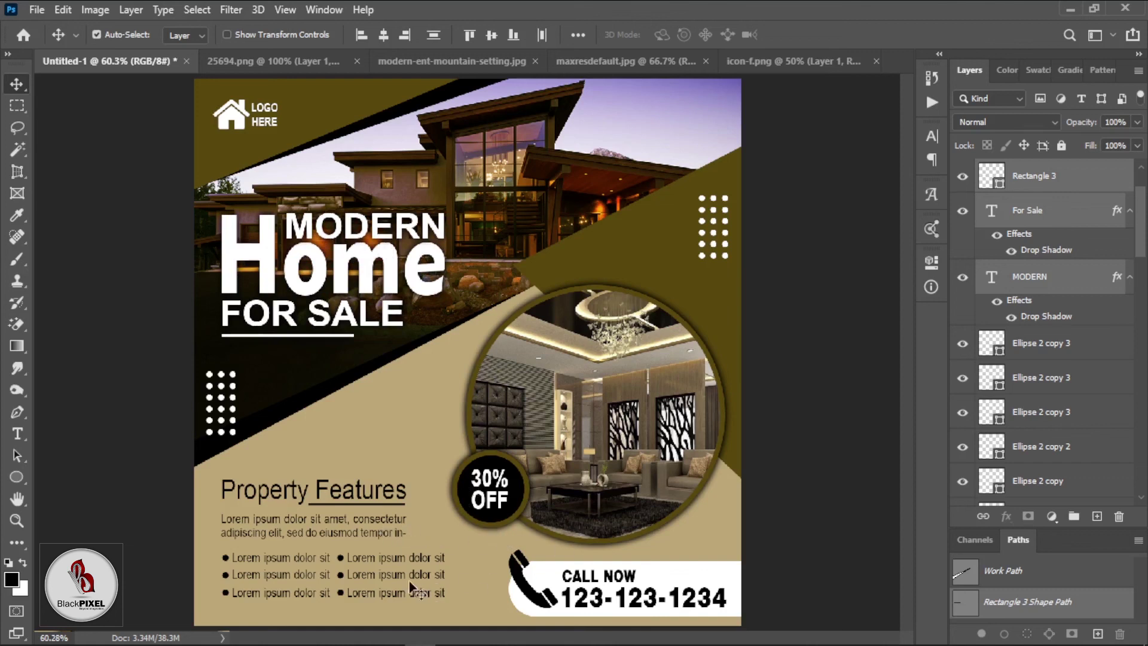
Step: Select all the bullet dot ellipse layers together and check their bounds
click(341, 558)
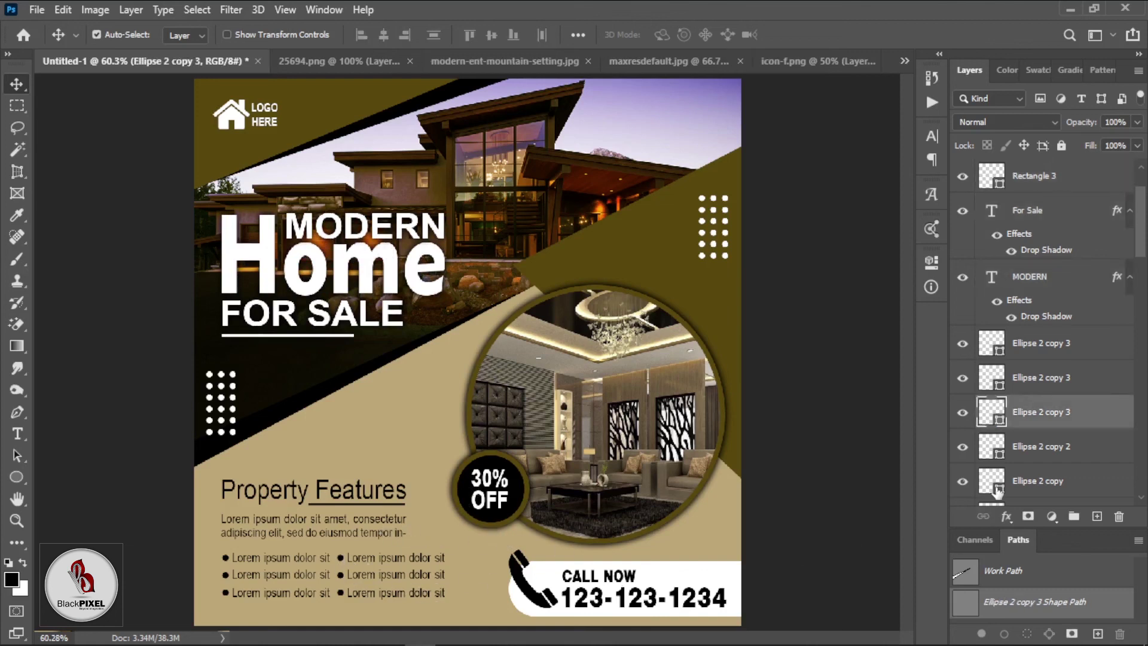
click(1010, 352)
scroll(1011, 352, down, 3)
shift+click(1047, 448)
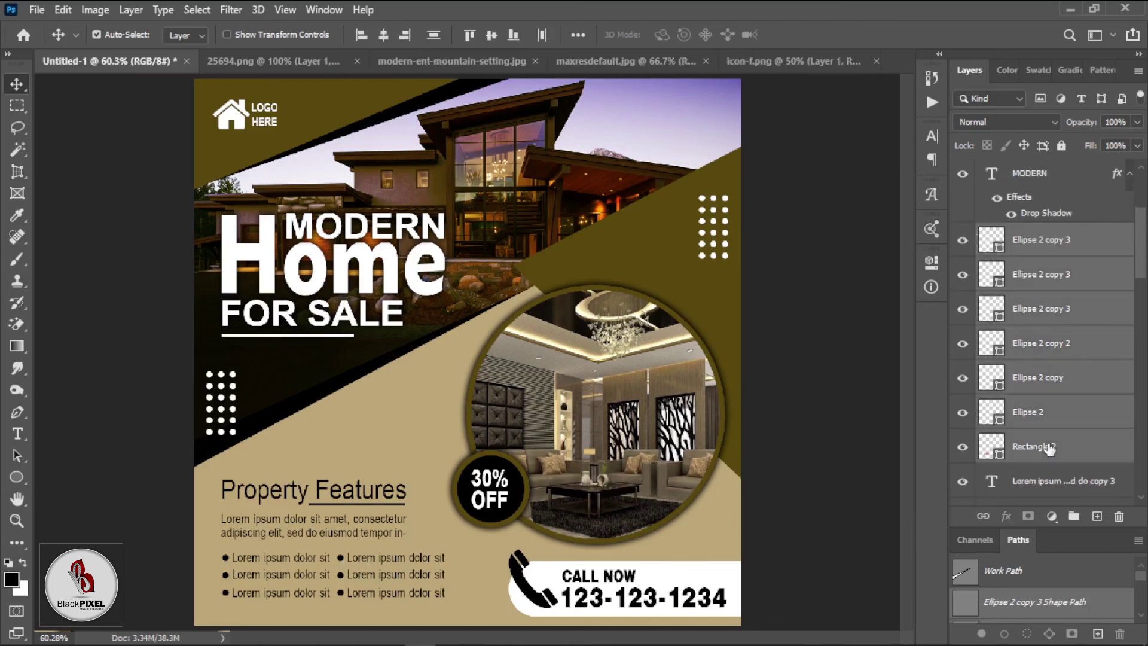
key(ctrl+t)
key(Return)
click(1037, 399)
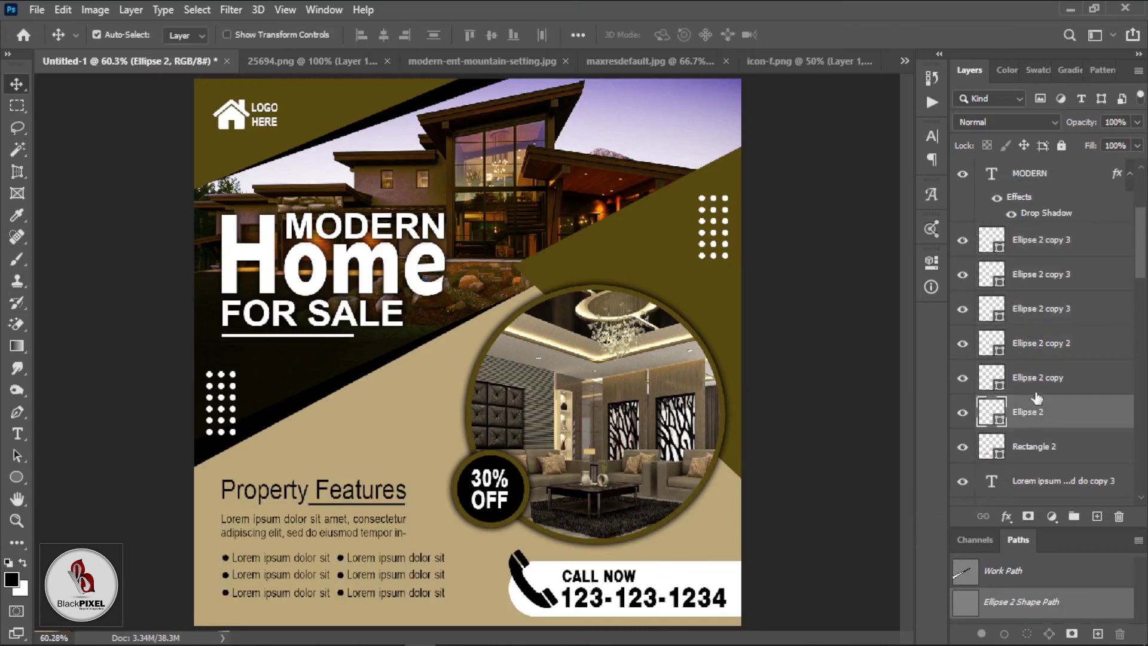
shift+click(1034, 256)
key(ctrl+t)
Step: Merge the bullet dots into one layer and fill it with the design's olive colour
key(Return)
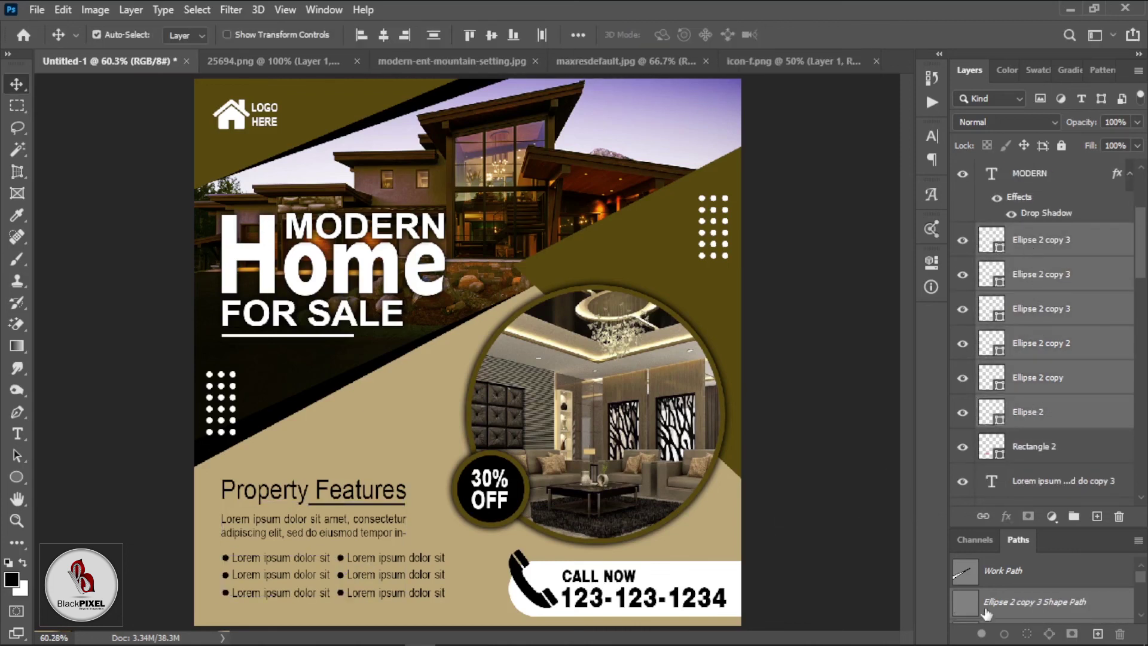
key(ctrl+e)
double_click(991, 239)
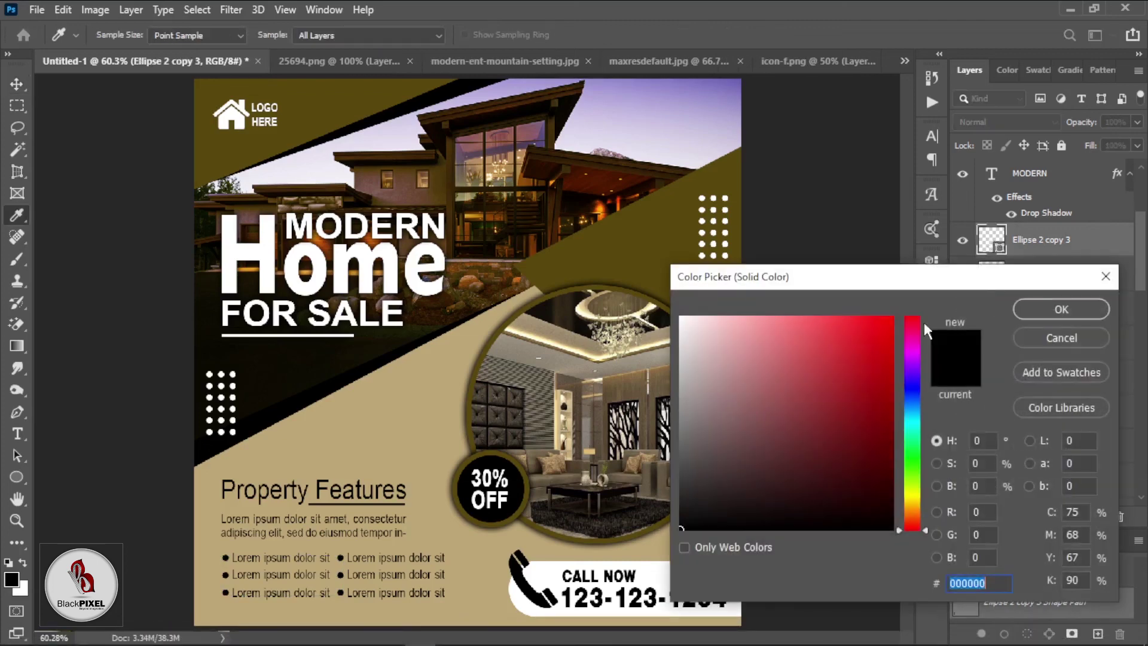
text(a62222)
click(651, 256)
key(Return)
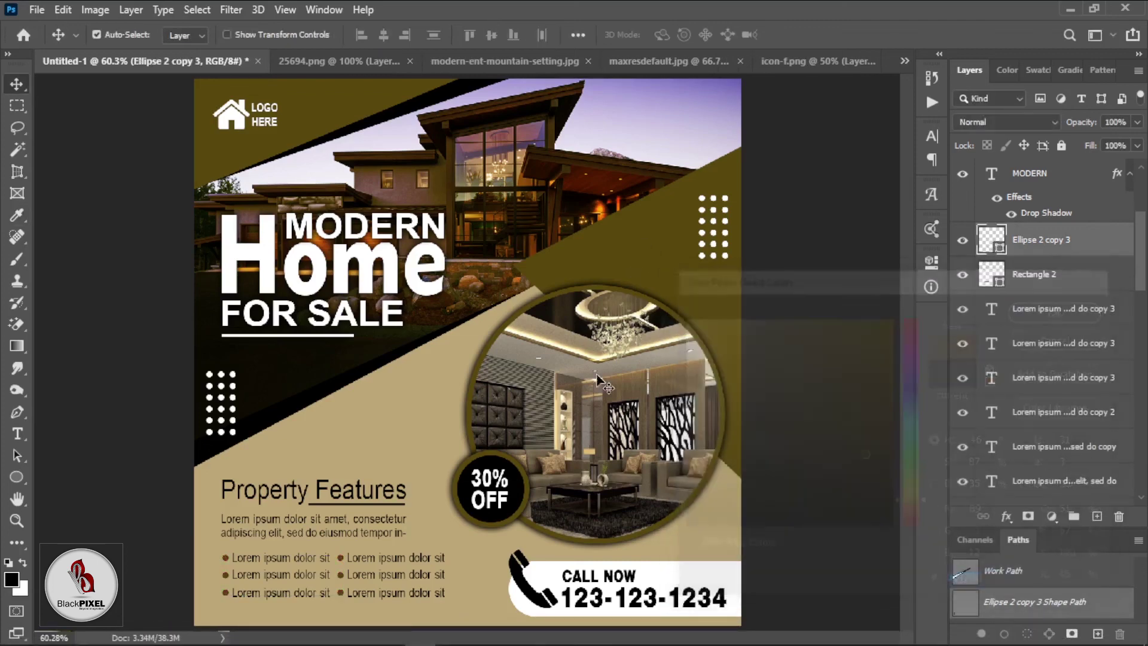
Step: Colour the word Features olive, sampled from the canvas
key(t)
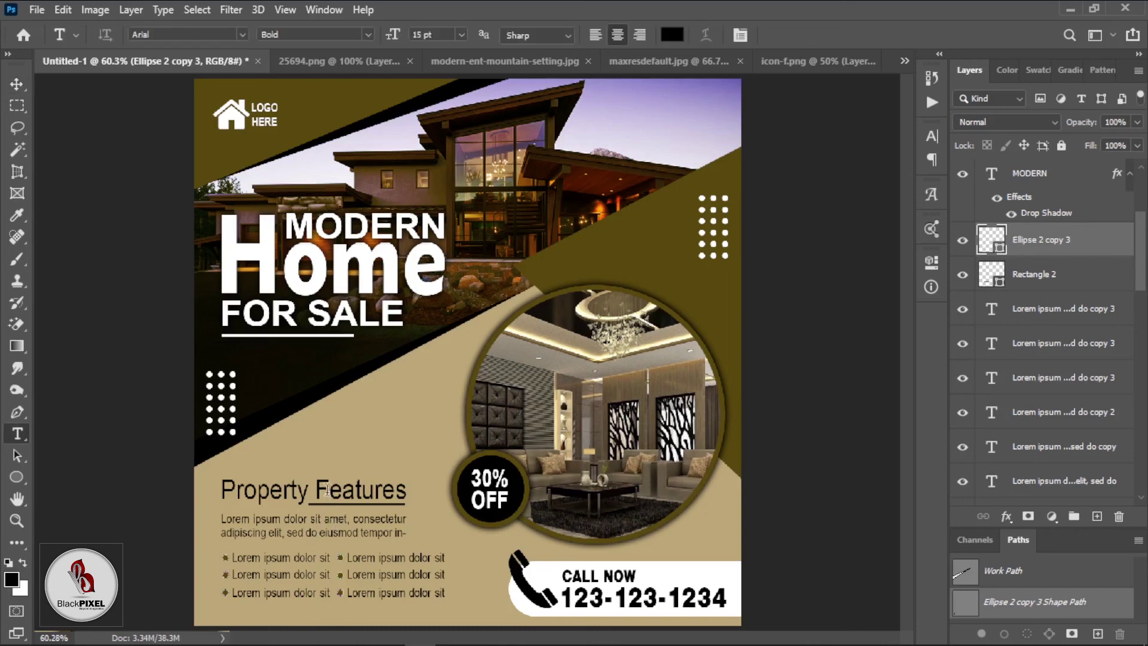
double_click(326, 490)
click(671, 34)
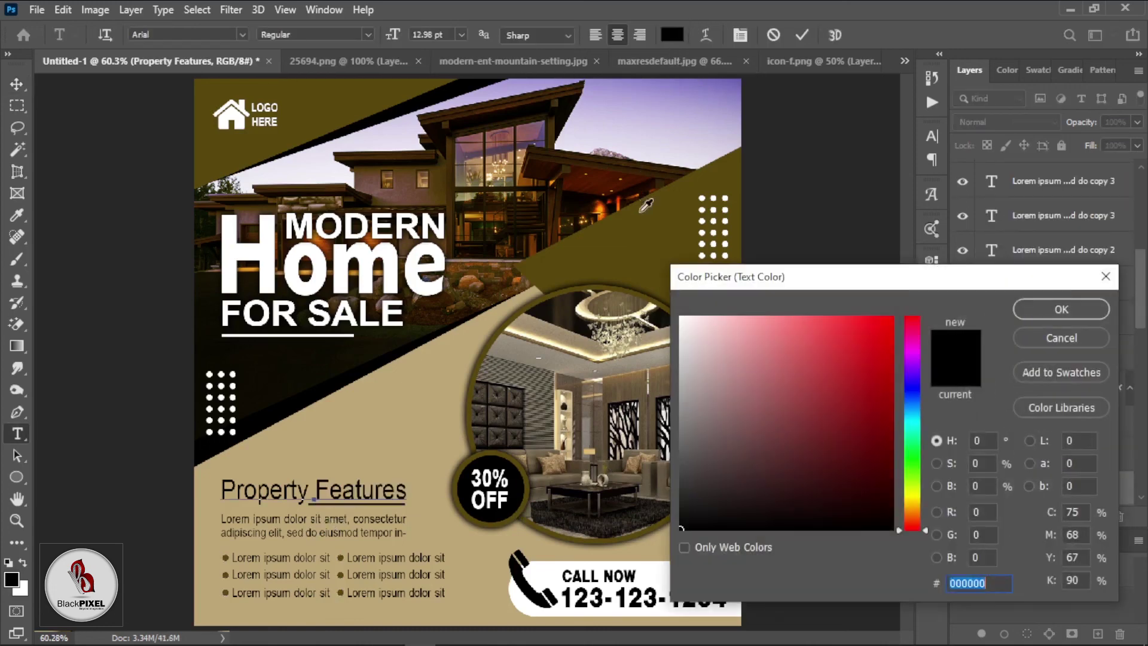
click(646, 230)
click(1084, 312)
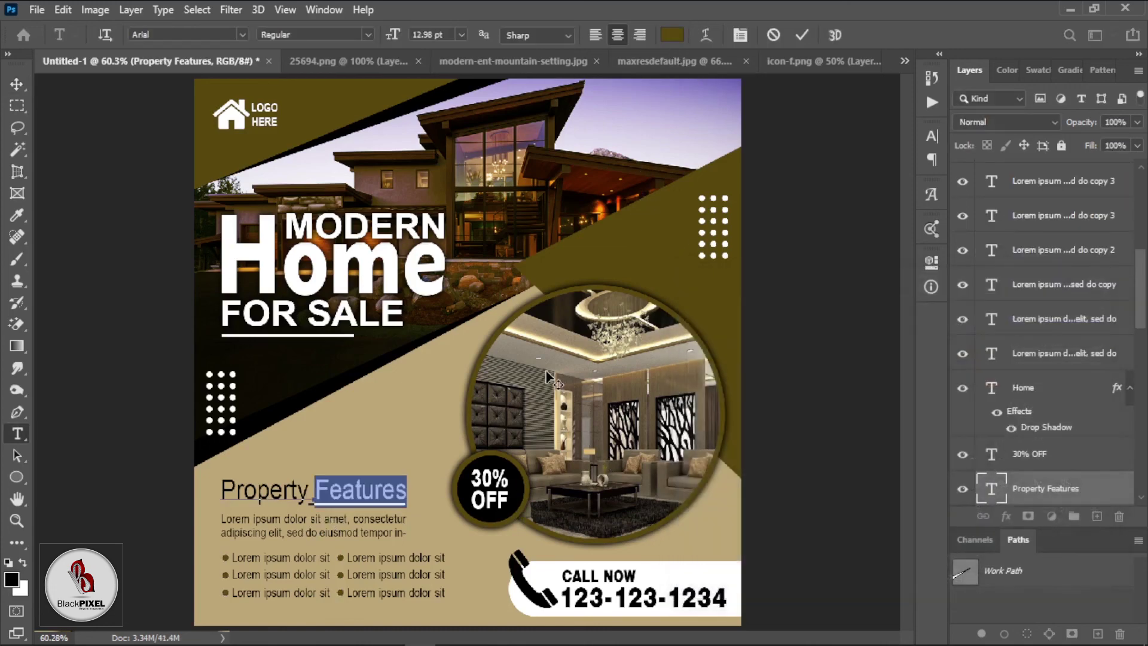
click(801, 35)
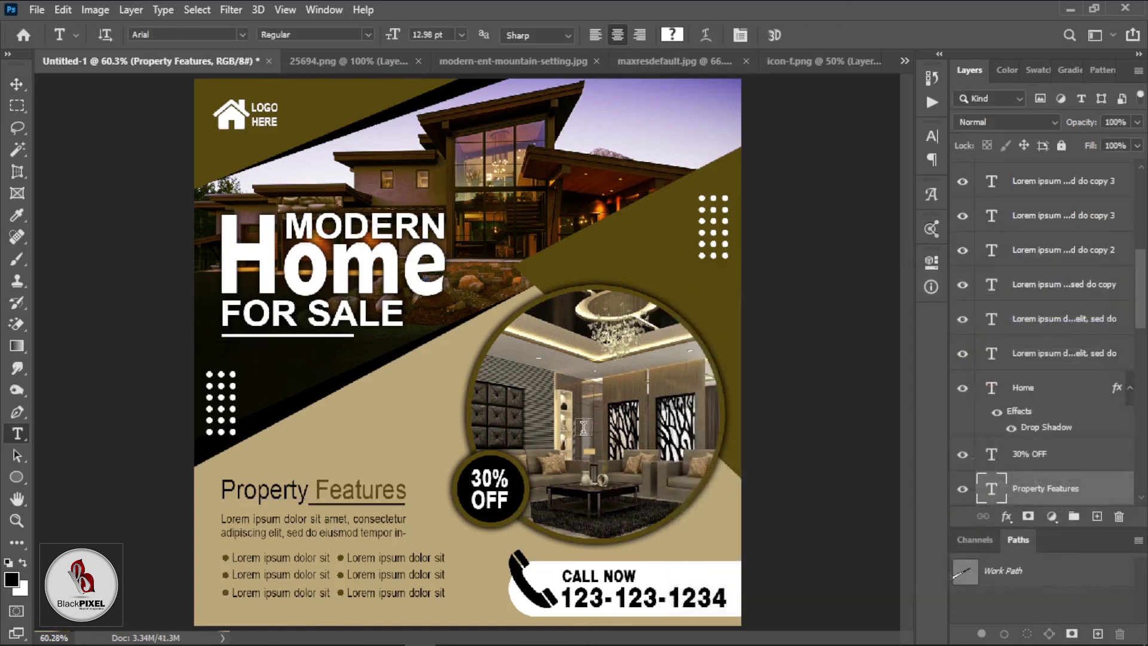
Step: Enlarge the Property Features heading, underline and paragraph to about 120%
click(377, 524)
right_click(382, 505)
click(391, 511)
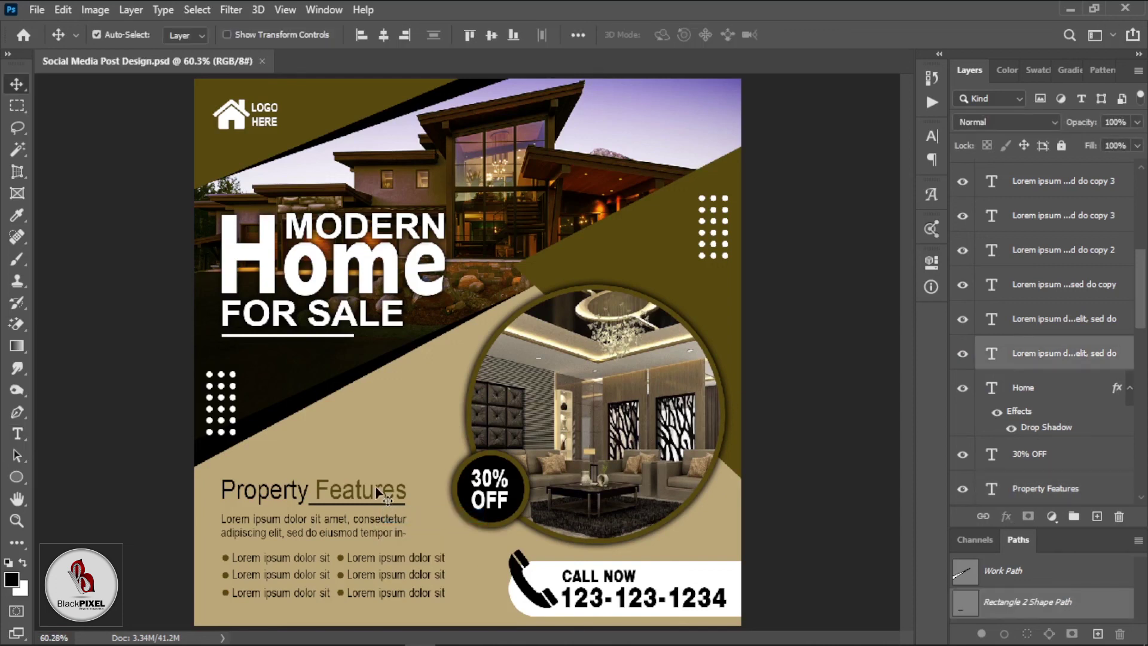
shift+click(382, 497)
key(ctrl+t)
drag(406, 477, 437, 447)
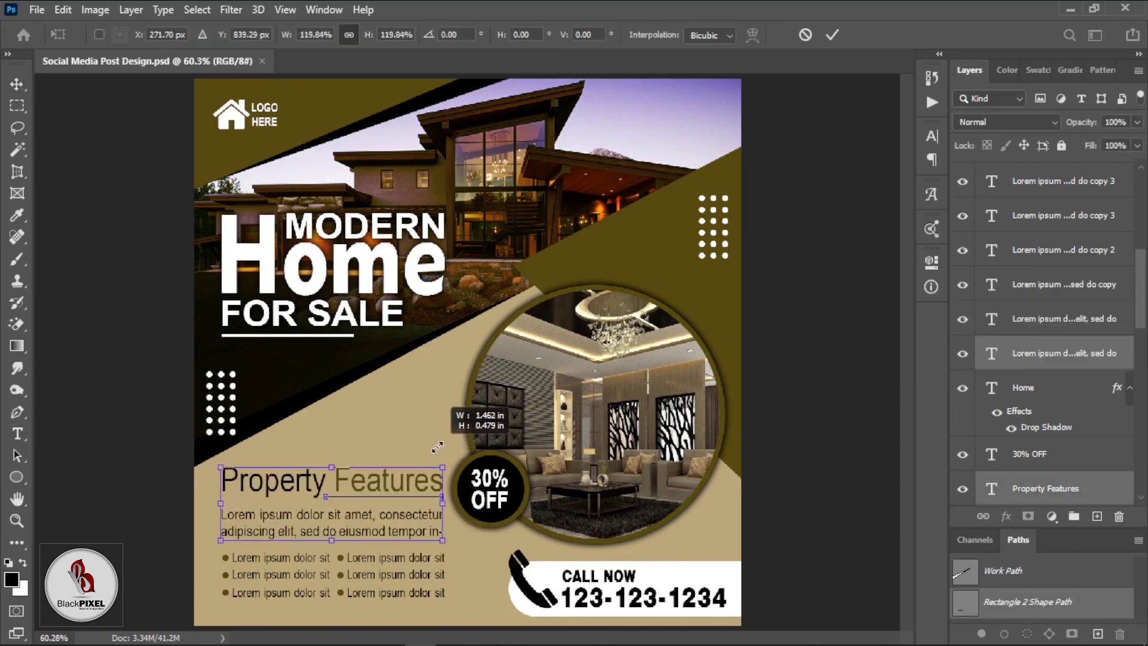
key(Return)
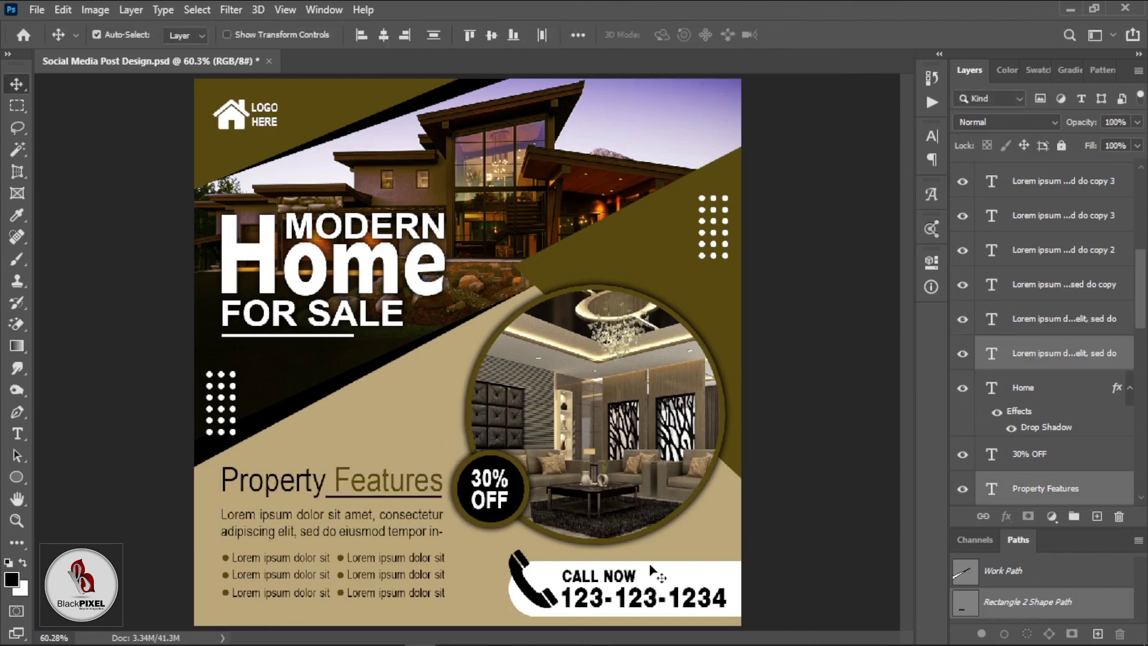
click(653, 531)
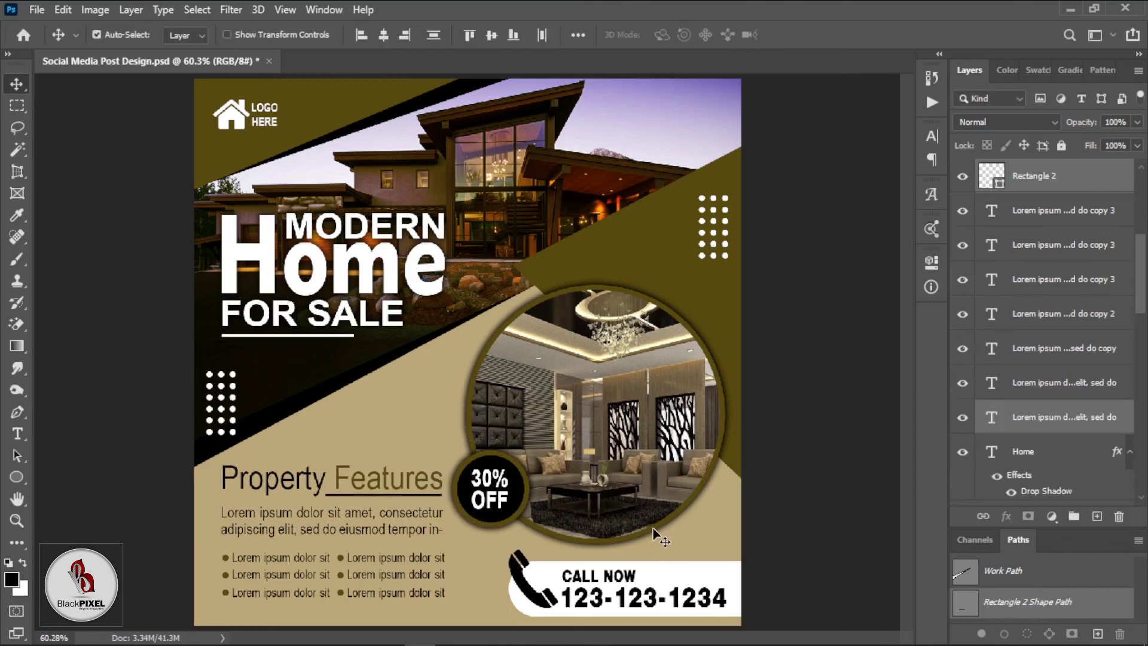
click(749, 516)
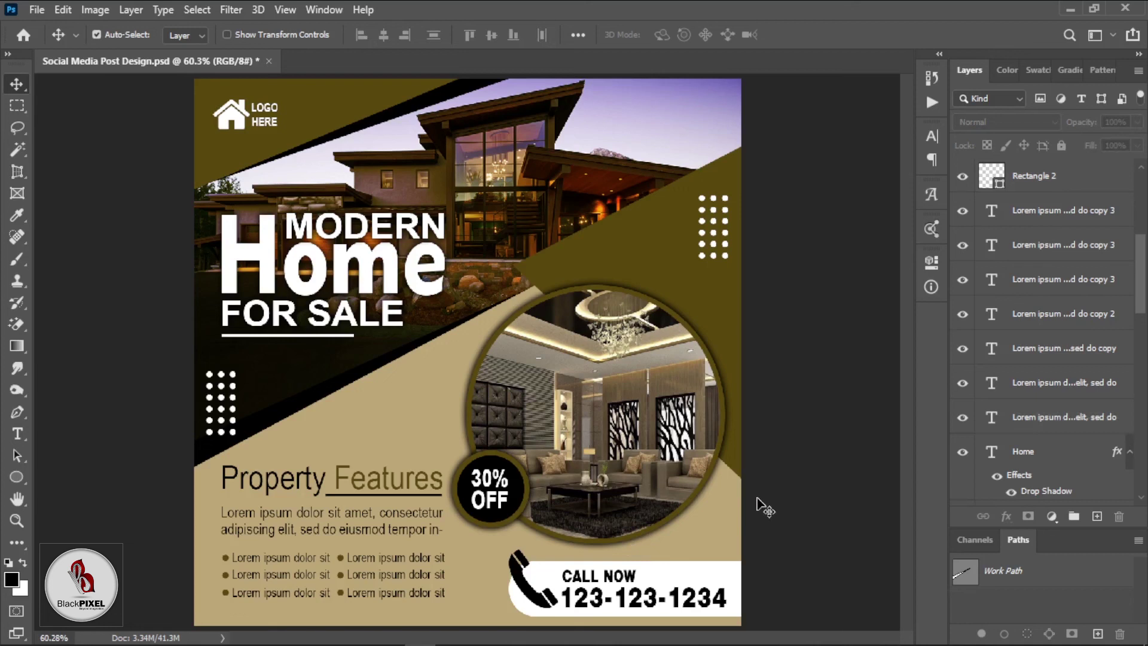